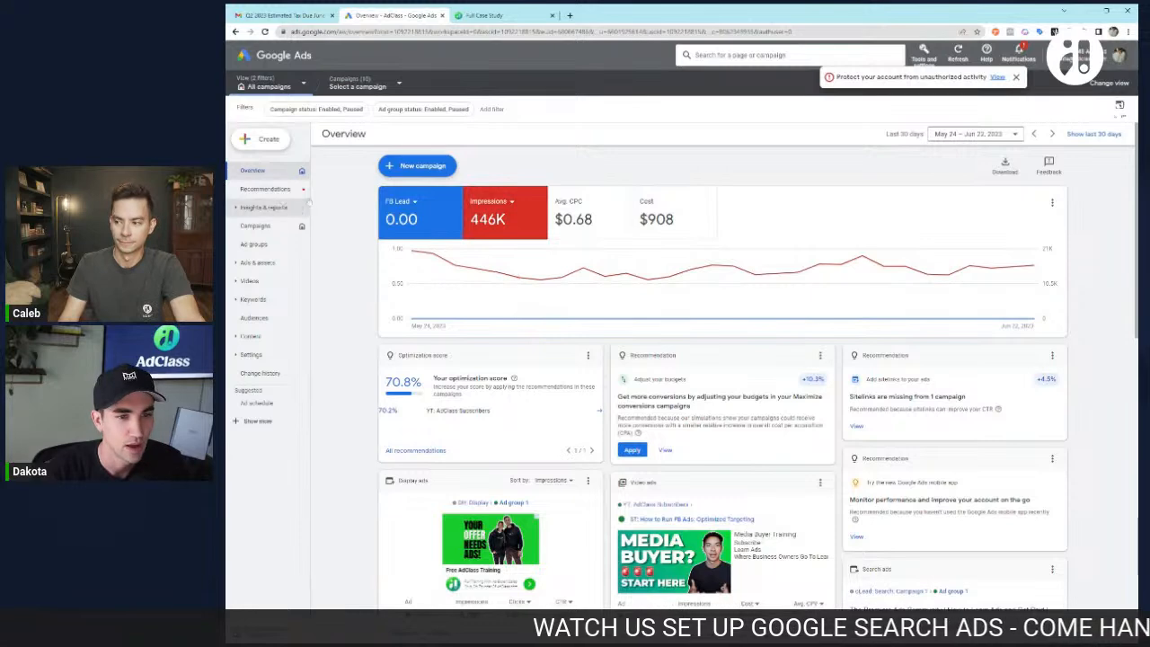
Step: Show only Search campaigns in the campaigns list and set the date range to All time
{"action": "left_click", "coordinate": [254, 226]}
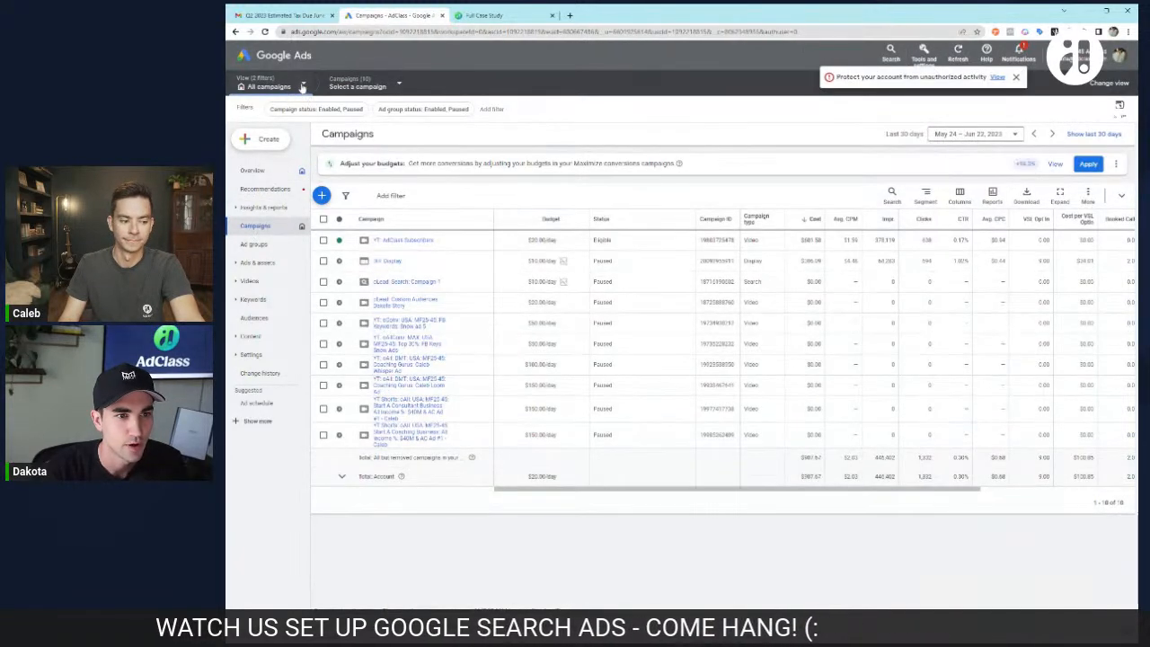
{"action": "left_click", "coordinate": [302, 85]}
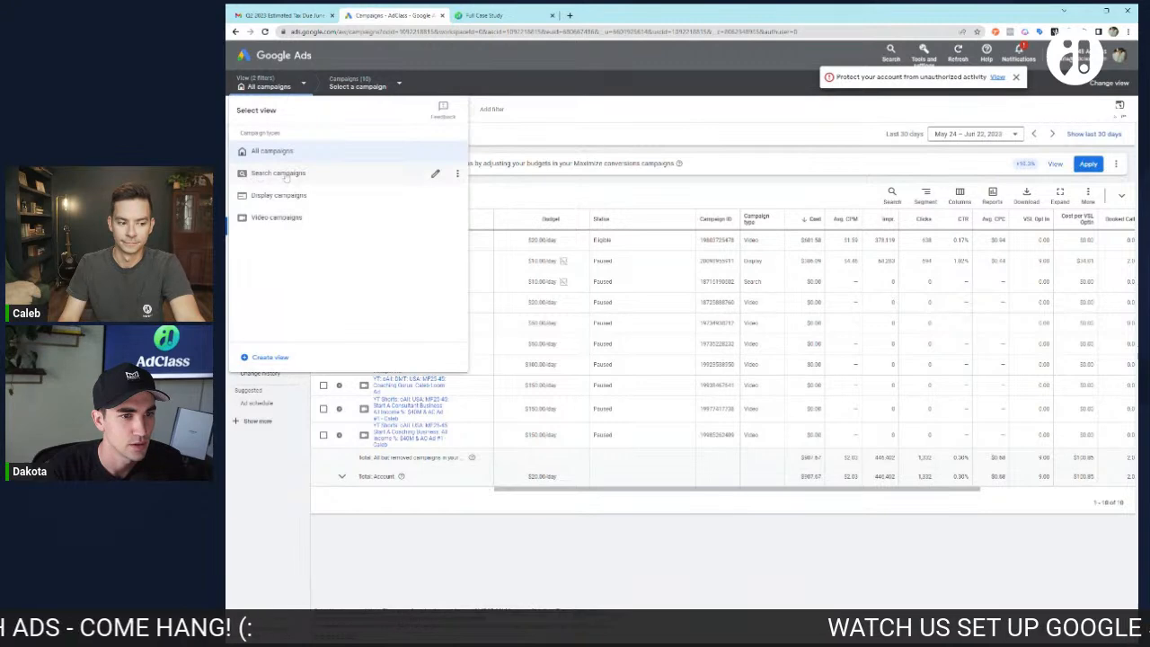
{"action": "left_click", "coordinate": [274, 173]}
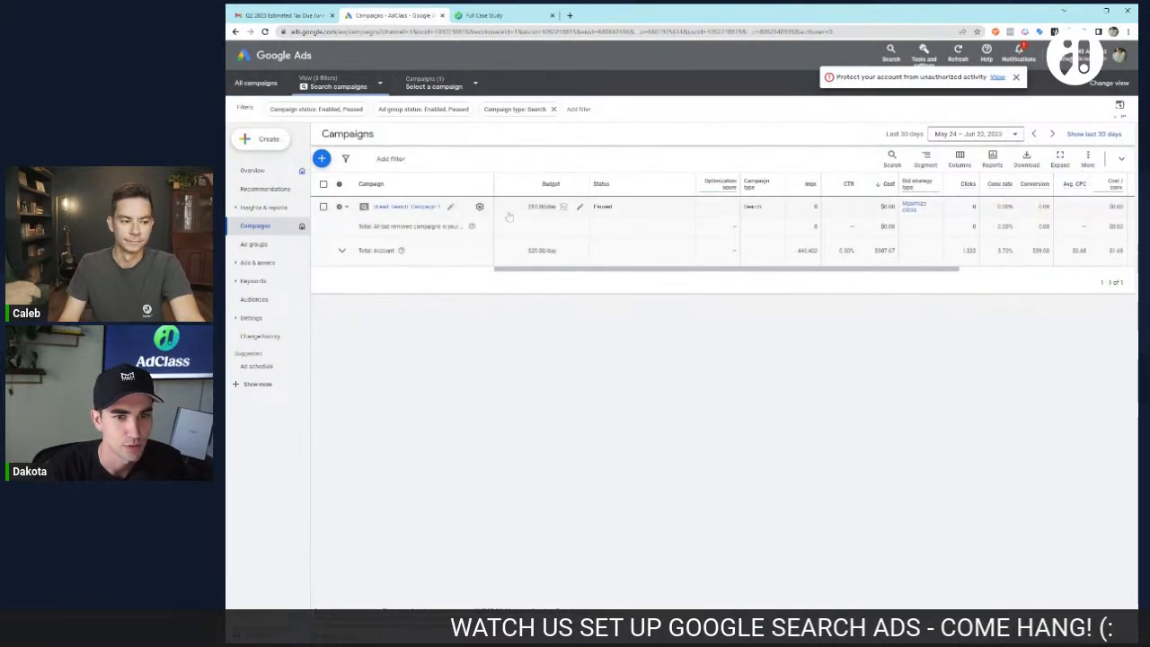
{"action": "left_click", "coordinate": [975, 134]}
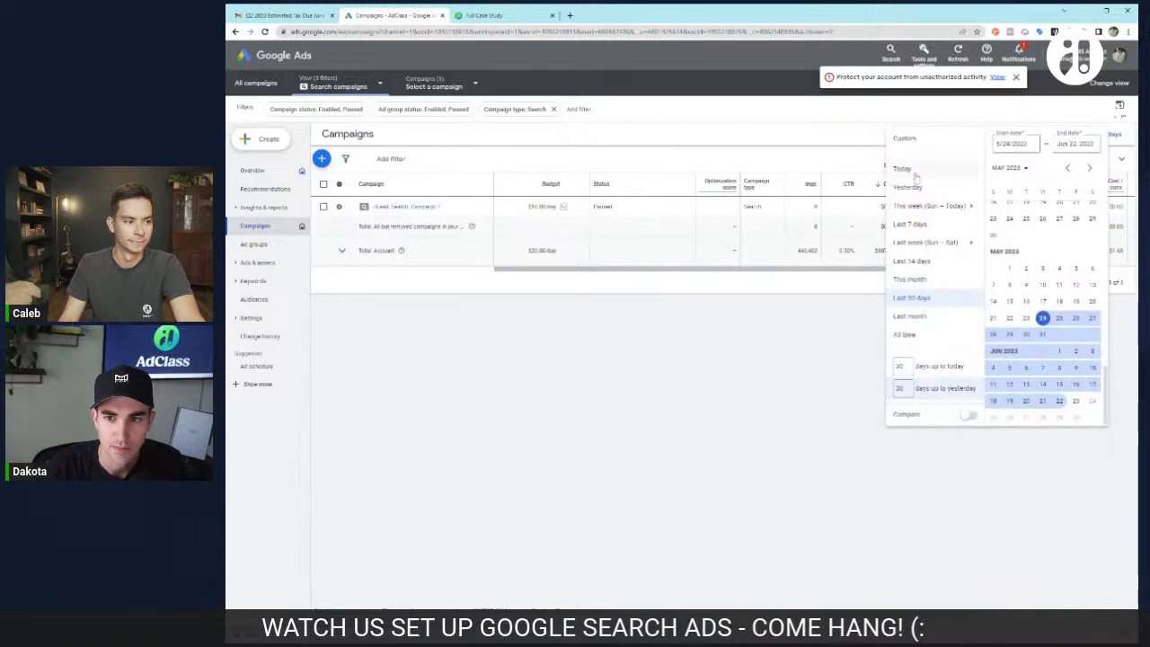
{"action": "left_click", "coordinate": [910, 334]}
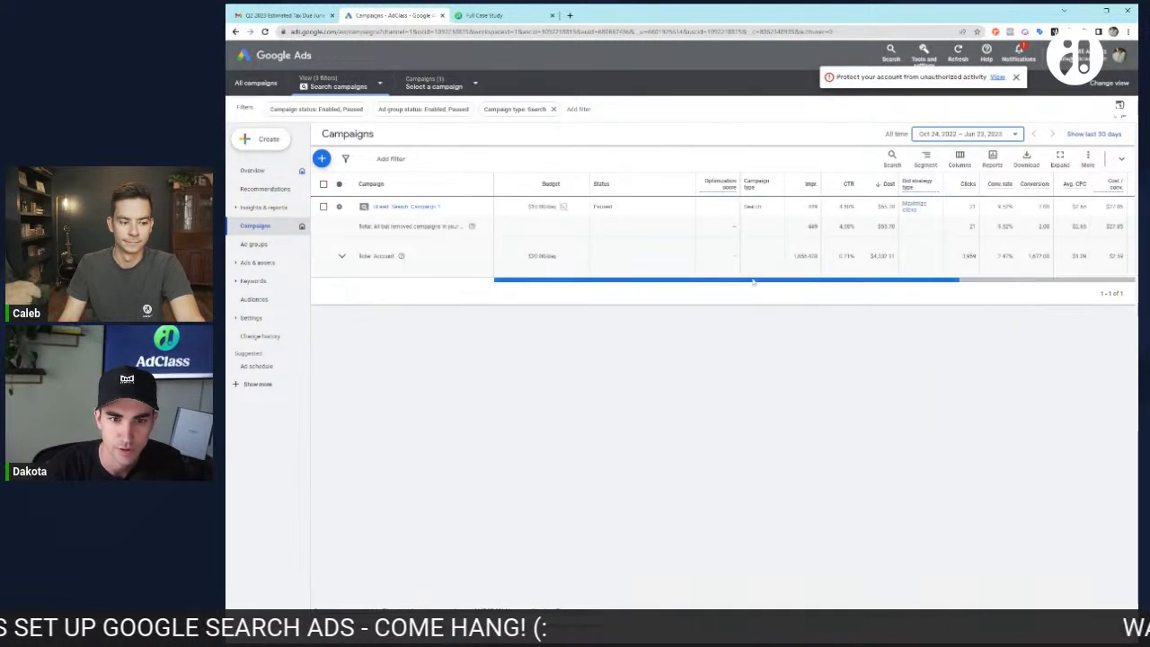
Step: Examine the search campaign's all-time budget, impressions, CTR, cost and clicks at a readable page size
{"action": "left_click_drag", "start_coordinate": [747, 281], "coordinate": [706, 283]}
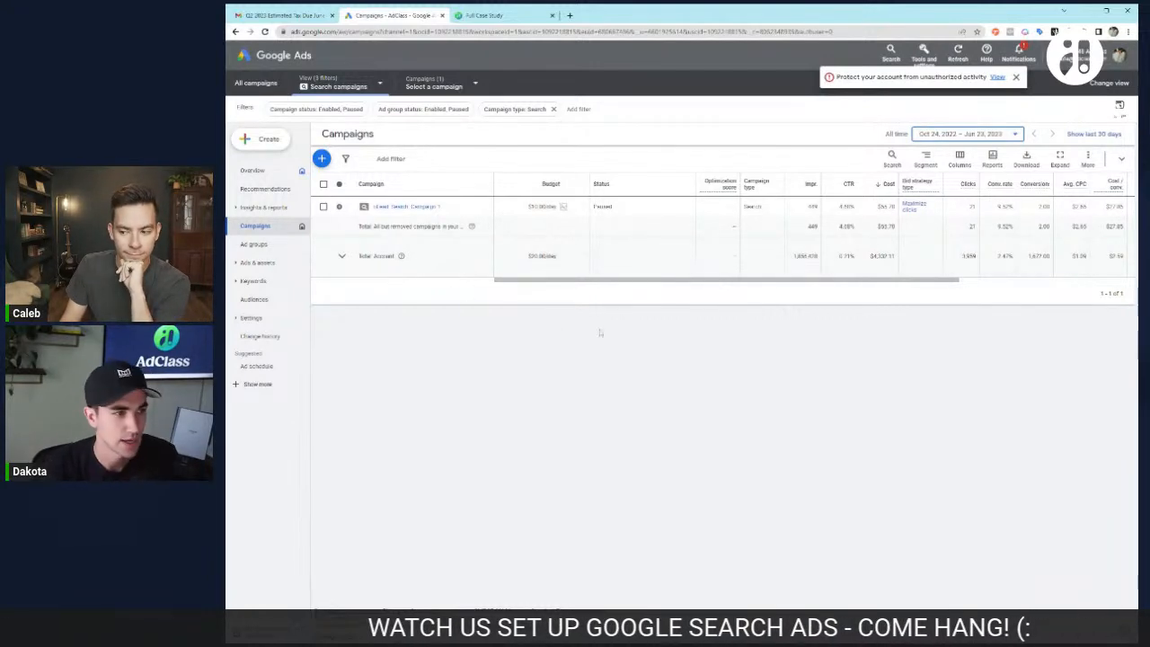
{"action": "scroll", "coordinate": [603, 332], "scroll_direction": "up", "scroll_amount": 3}
{"action": "scroll", "coordinate": [604, 333], "scroll_direction": "down", "scroll_amount": 1}
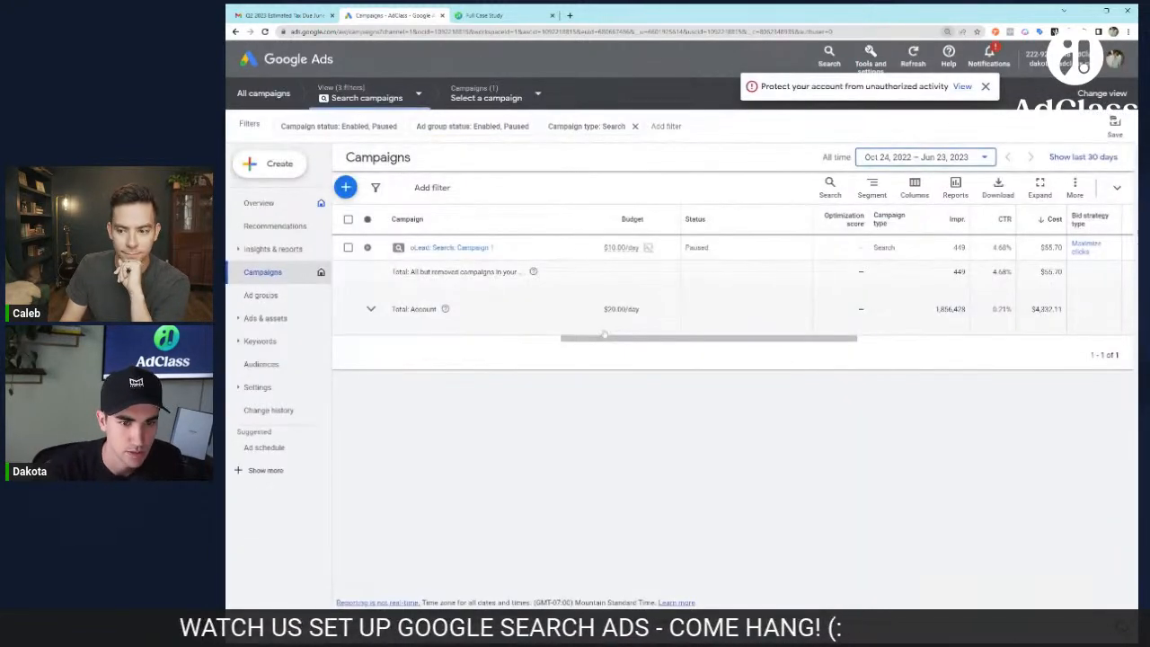
{"action": "scroll", "coordinate": [603, 332], "scroll_direction": "up", "scroll_amount": 1}
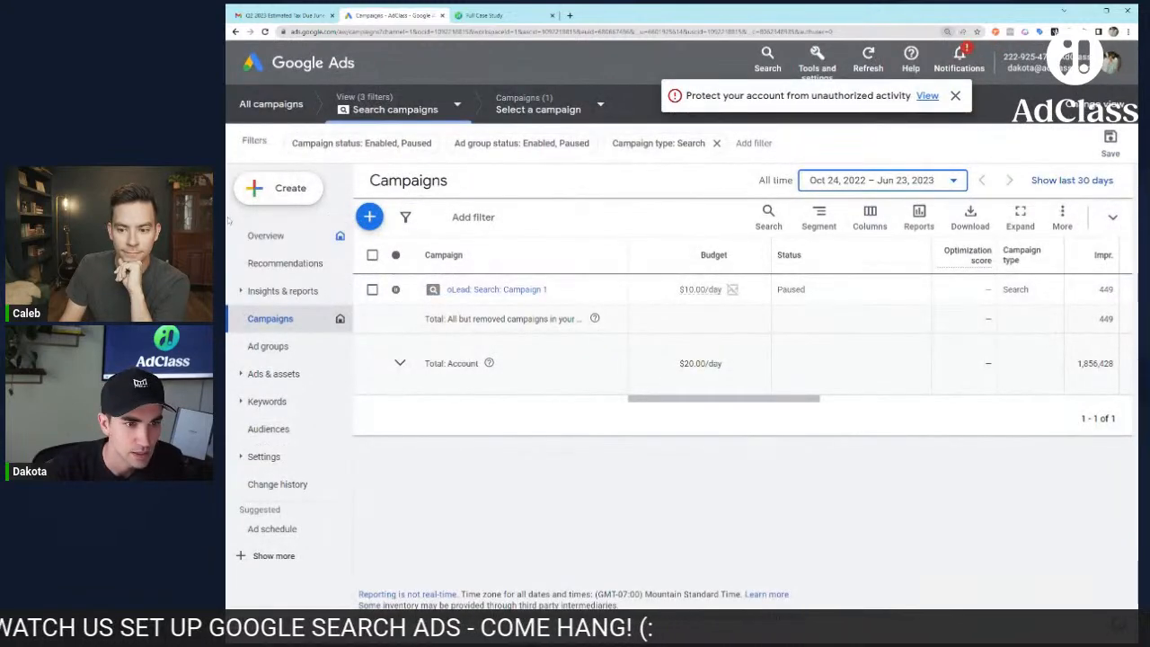
{"action": "left_click_drag", "start_coordinate": [227, 220], "coordinate": [27, 221]}
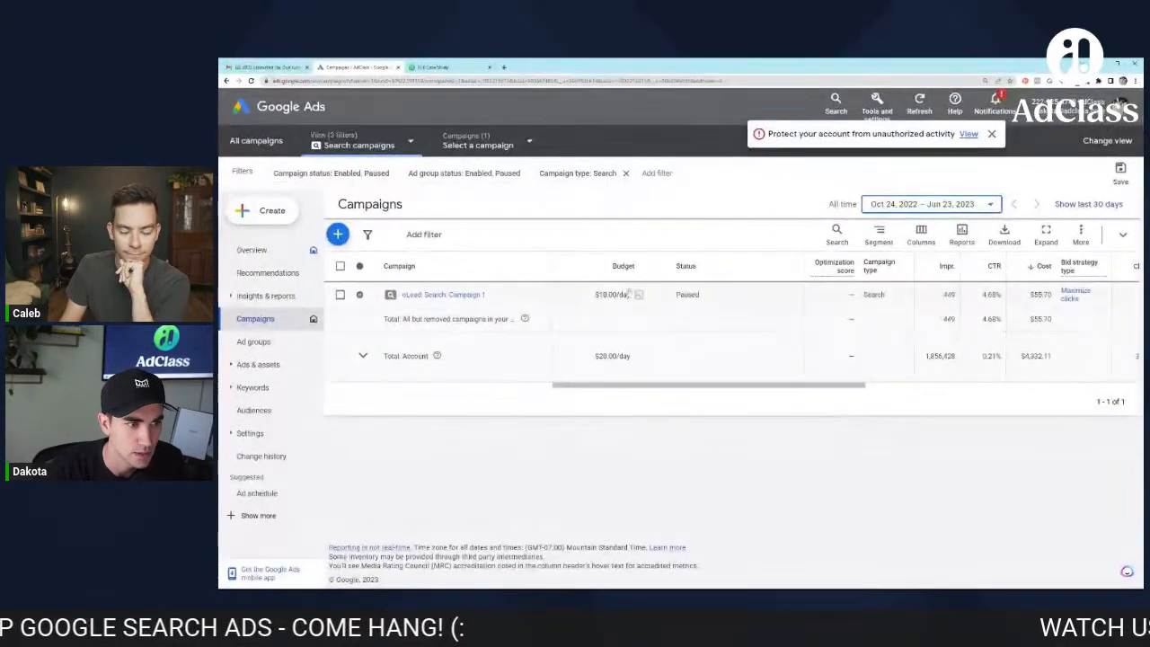
{"action": "scroll", "coordinate": [535, 295], "scroll_direction": "up", "scroll_amount": 1}
{"action": "scroll", "coordinate": [471, 267], "scroll_direction": "down", "scroll_amount": 1}
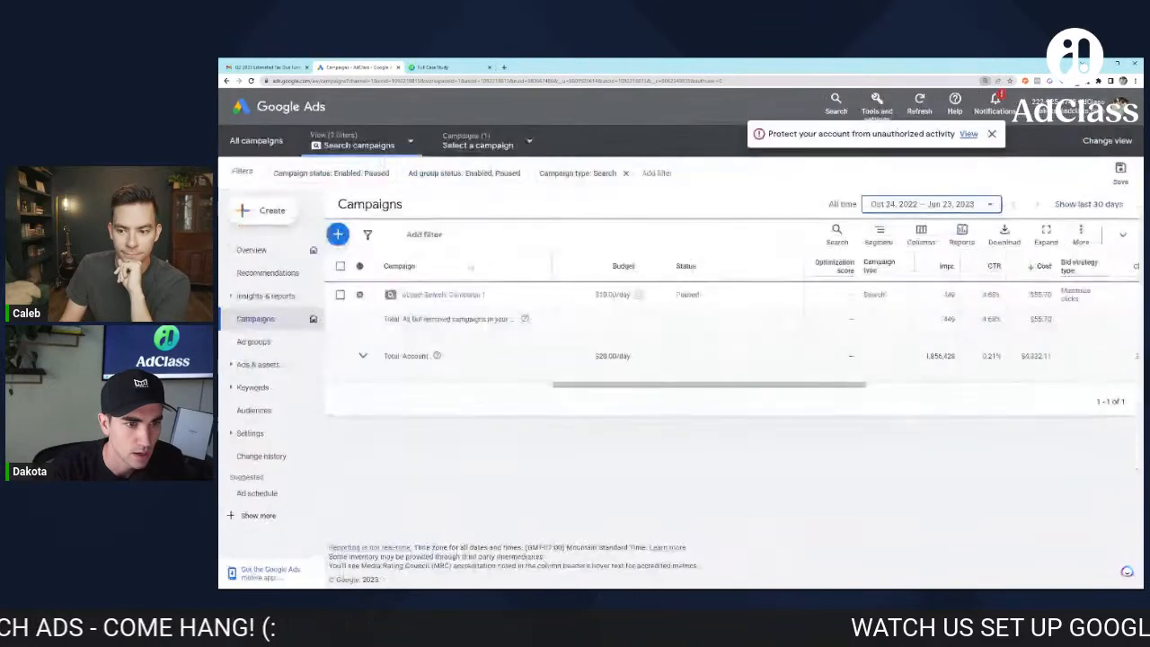
{"action": "left_click_drag", "start_coordinate": [219, 219], "coordinate": [251, 218]}
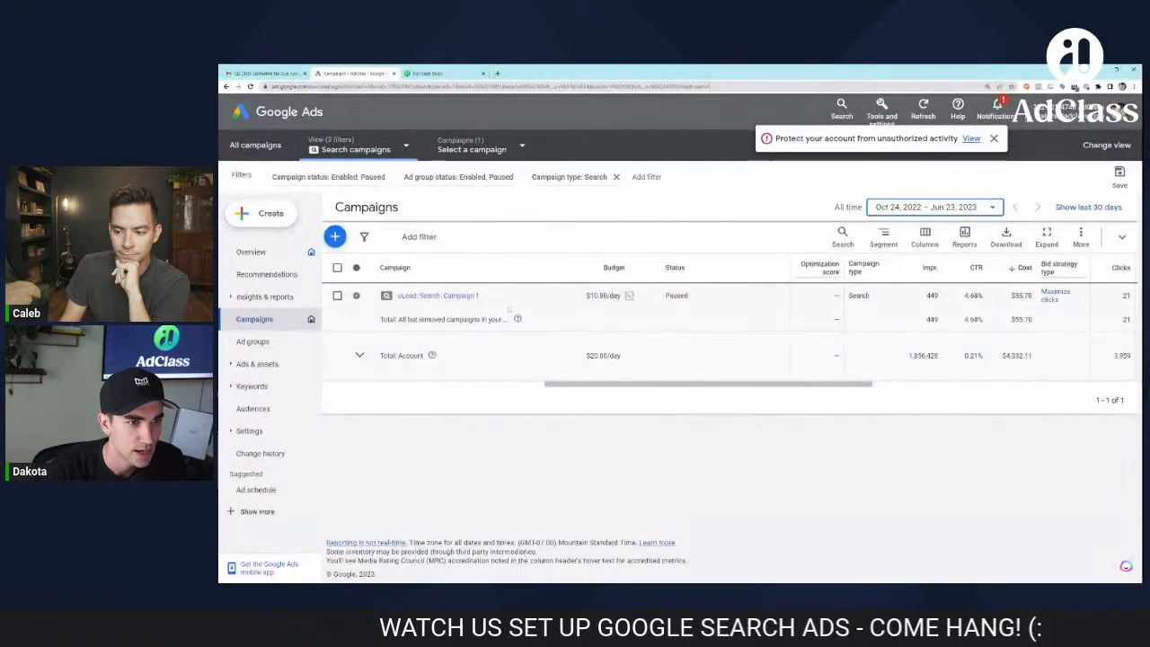
Step: Start creating a new campaign and review the campaign objective choices
{"action": "left_click", "coordinate": [264, 222]}
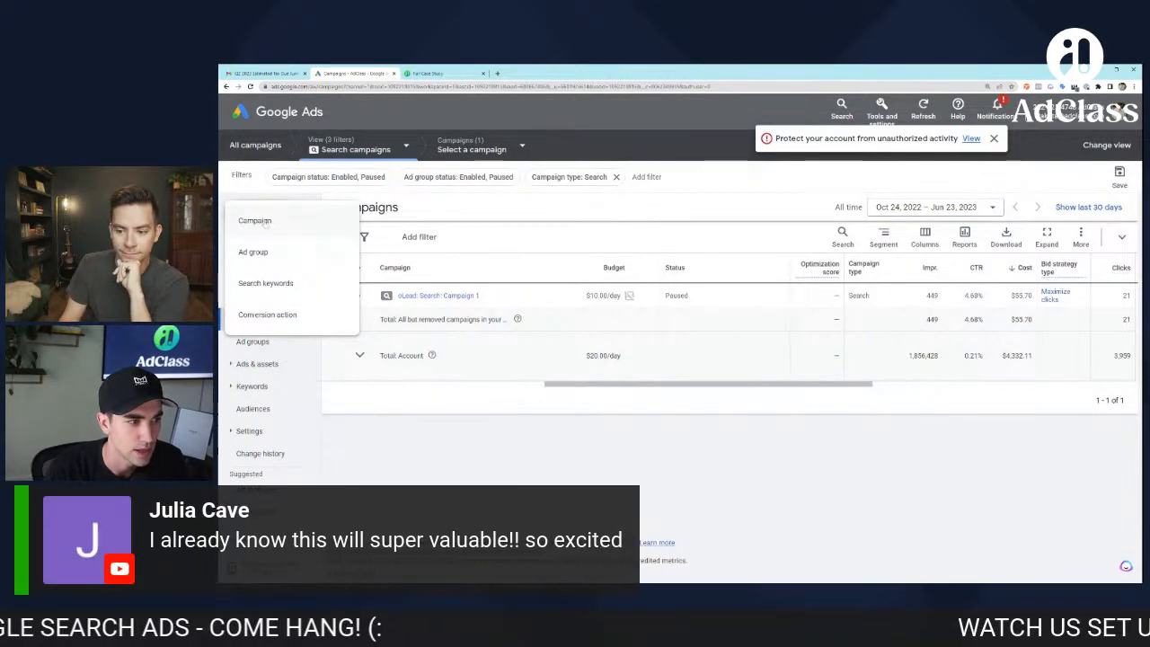
{"action": "left_click", "coordinate": [256, 220]}
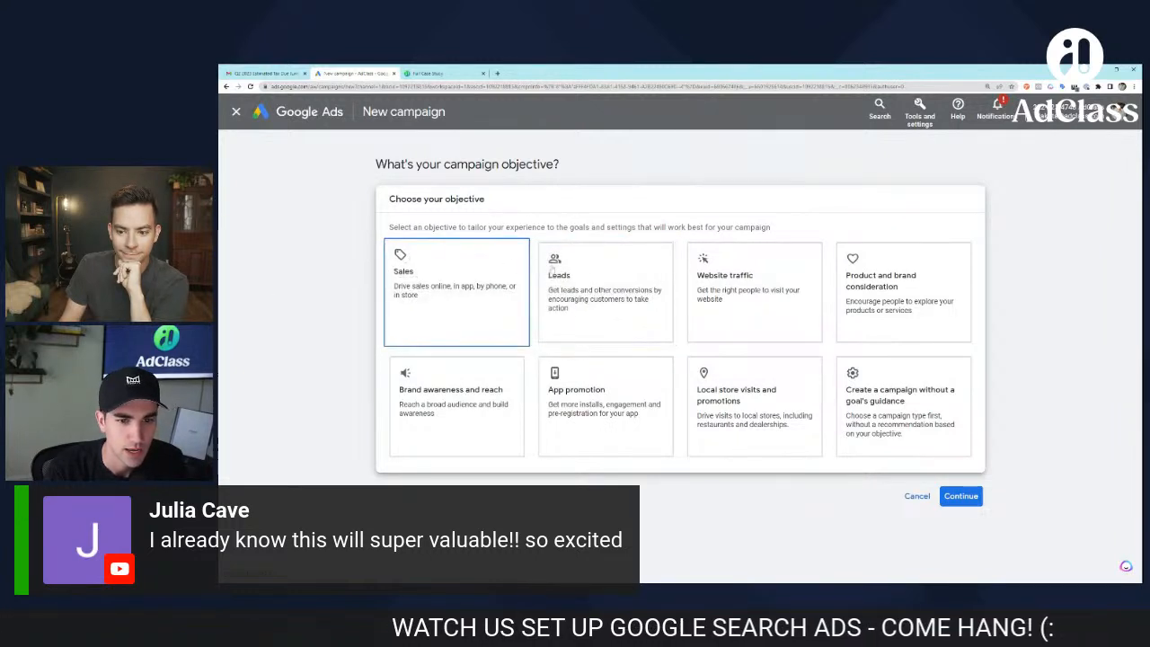
{"action": "left_click_drag", "start_coordinate": [374, 170], "coordinate": [592, 168]}
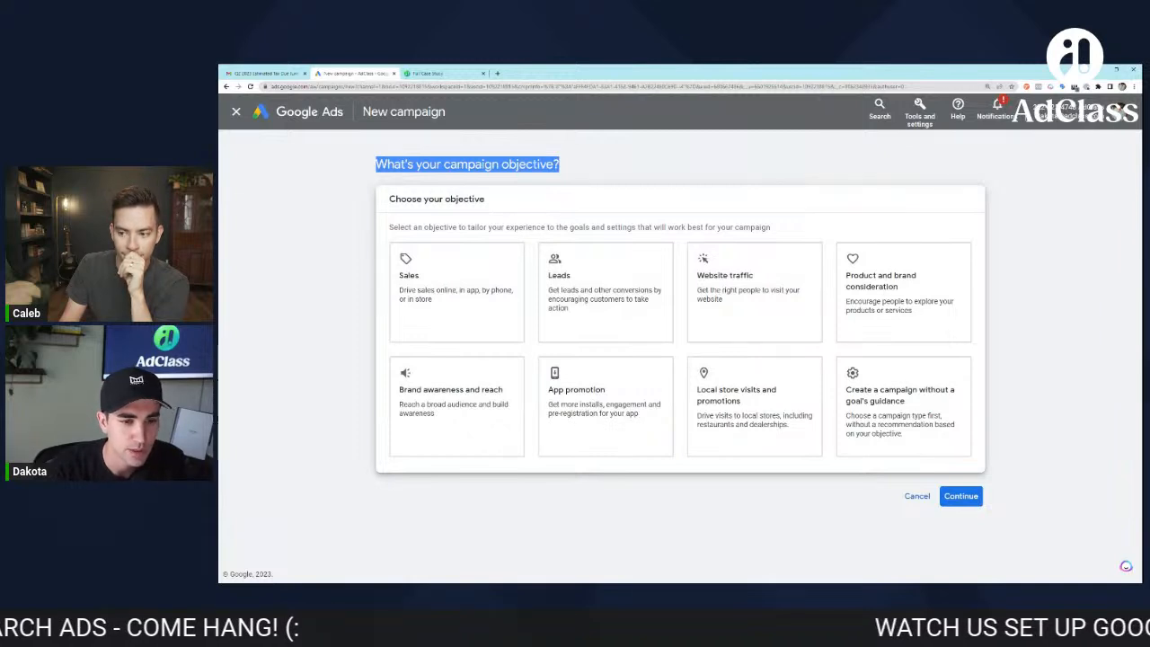
{"action": "left_click", "coordinate": [575, 166]}
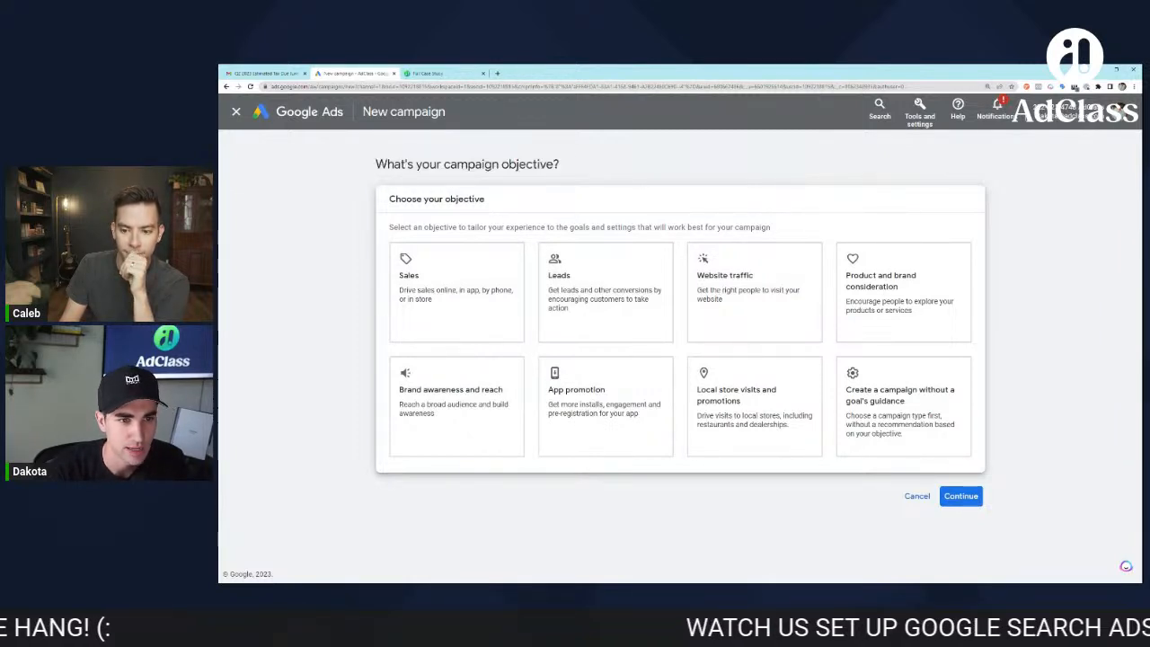
{"action": "left_click_drag", "start_coordinate": [593, 150], "coordinate": [632, 190]}
{"action": "left_click", "coordinate": [632, 189]}
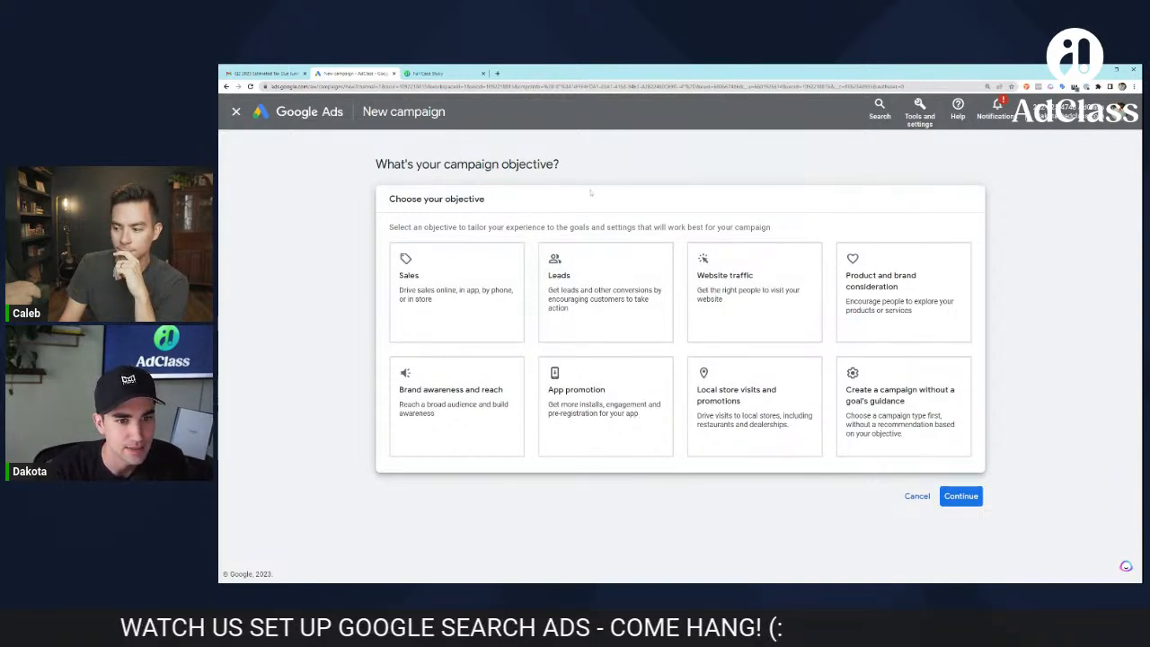
Step: Compare the Sales and Leads objectives and choose Leads for the new campaign
{"action": "left_click", "coordinate": [593, 304]}
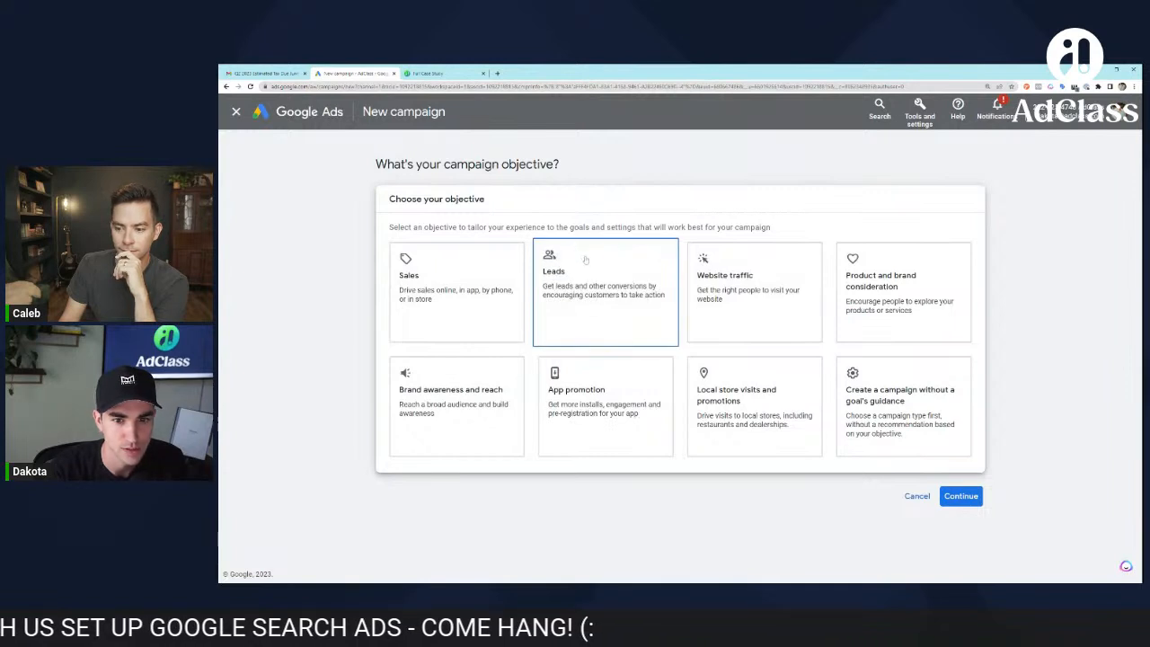
{"action": "left_click", "coordinate": [457, 285]}
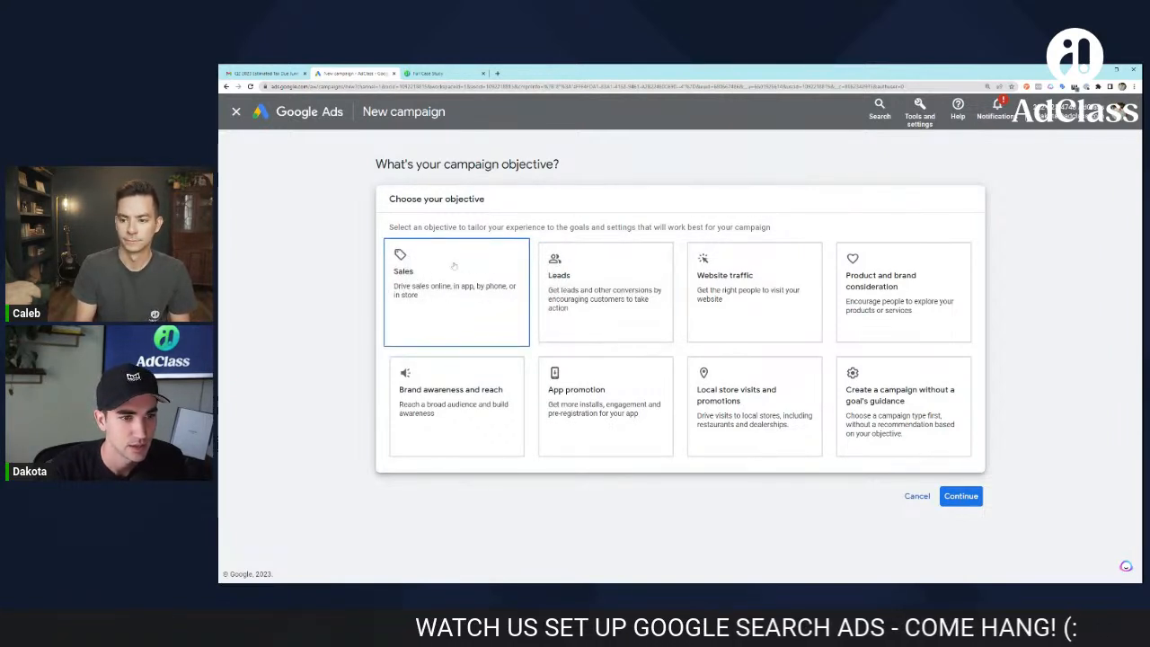
{"action": "left_click", "coordinate": [575, 272]}
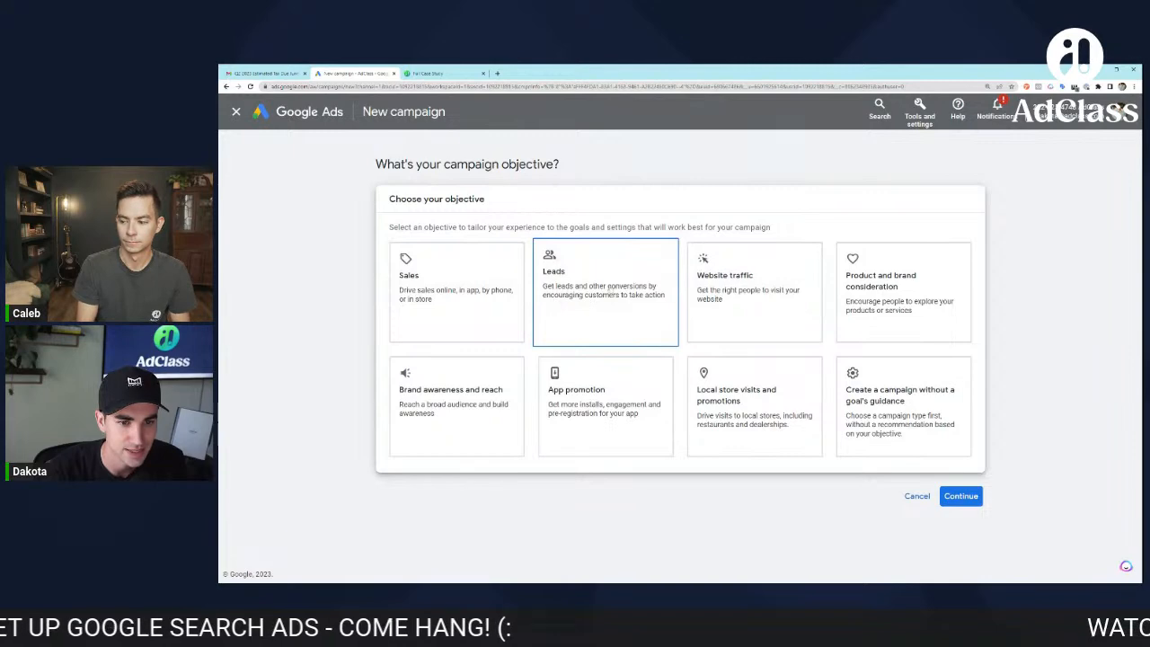
{"action": "left_click", "coordinate": [597, 278]}
Step: Examine the account-default conversion goals for Leads, including their explanation, sources and conversion actions
{"action": "scroll", "coordinate": [597, 278], "scroll_direction": "down", "scroll_amount": 3}
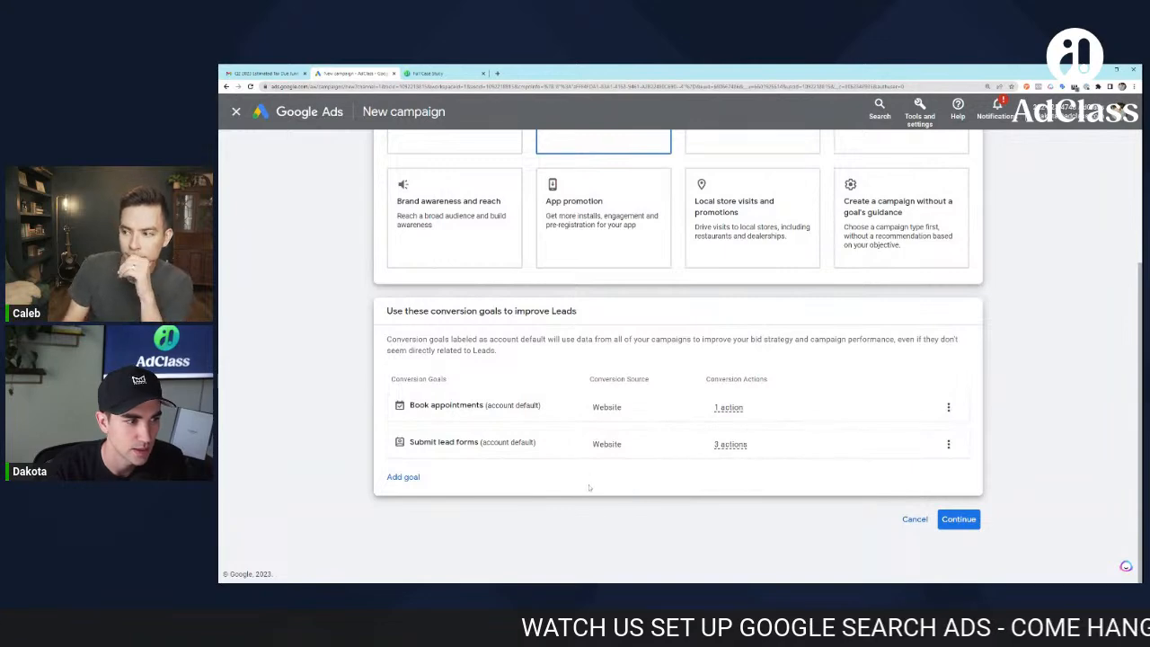
{"action": "key", "text": "ctrl+plus"}
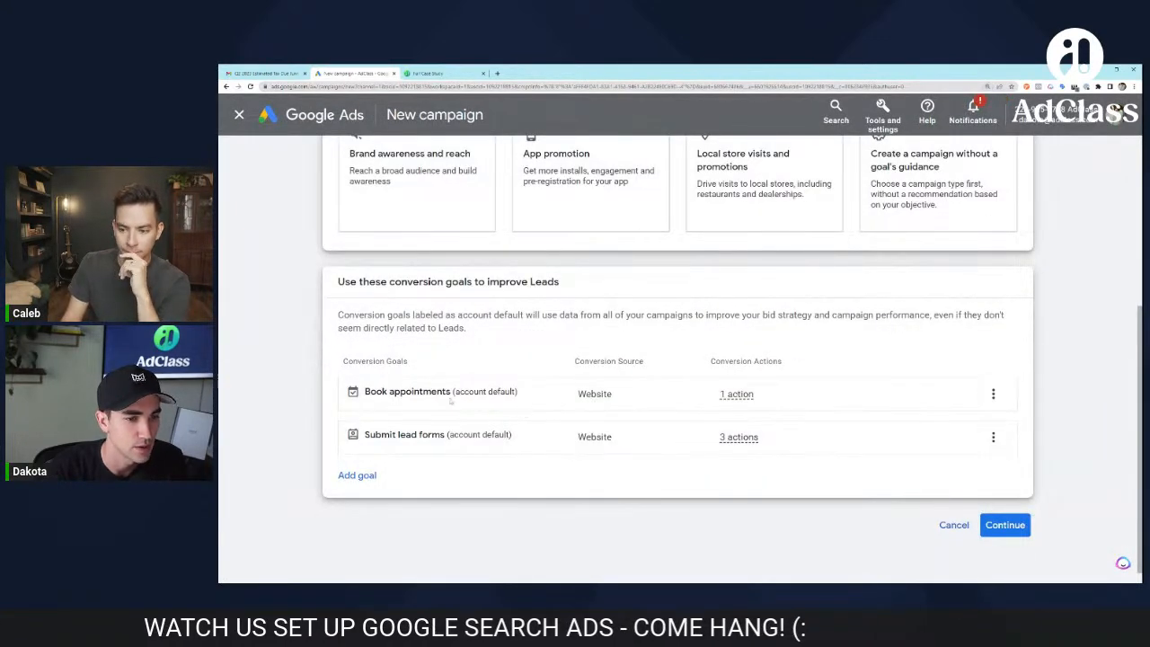
{"action": "left_click_drag", "start_coordinate": [341, 358], "coordinate": [455, 361]}
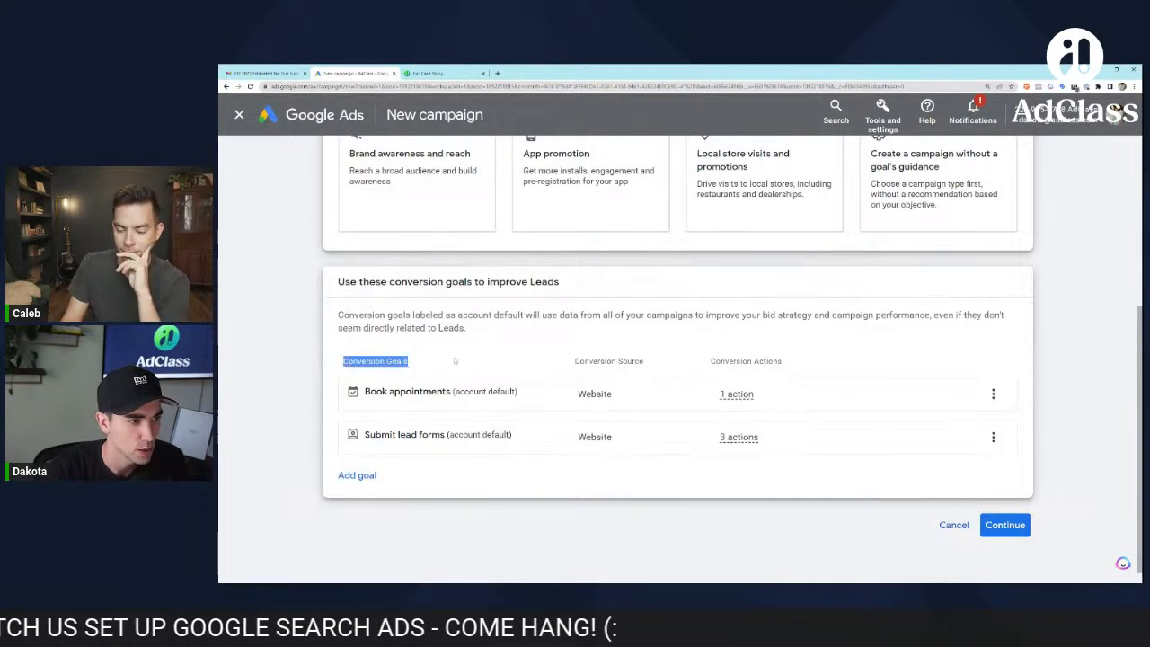
{"action": "scroll", "coordinate": [455, 360], "scroll_direction": "down", "scroll_amount": 1}
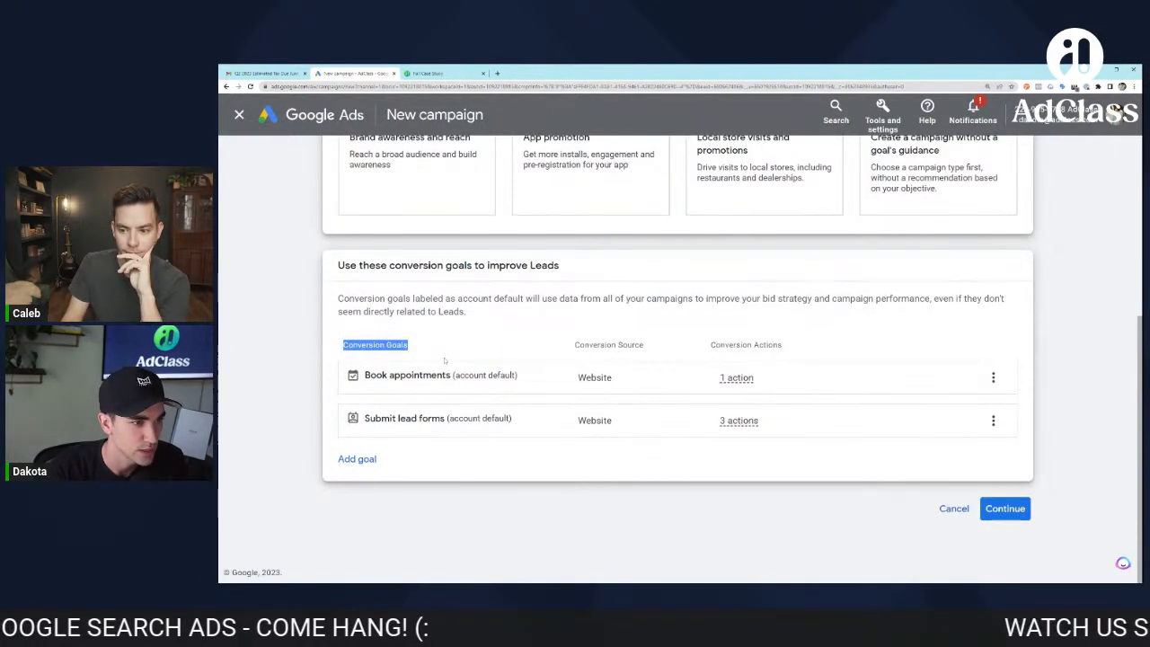
{"action": "left_click_drag", "start_coordinate": [340, 299], "coordinate": [513, 324]}
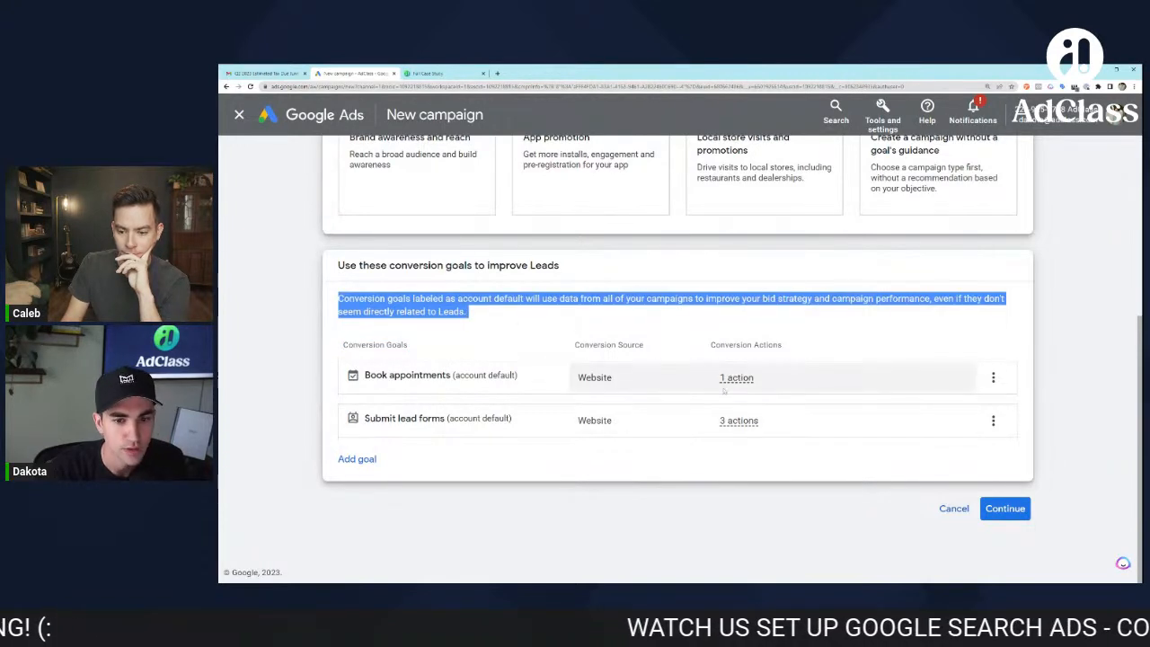
{"action": "mouse_move", "coordinate": [729, 382]}
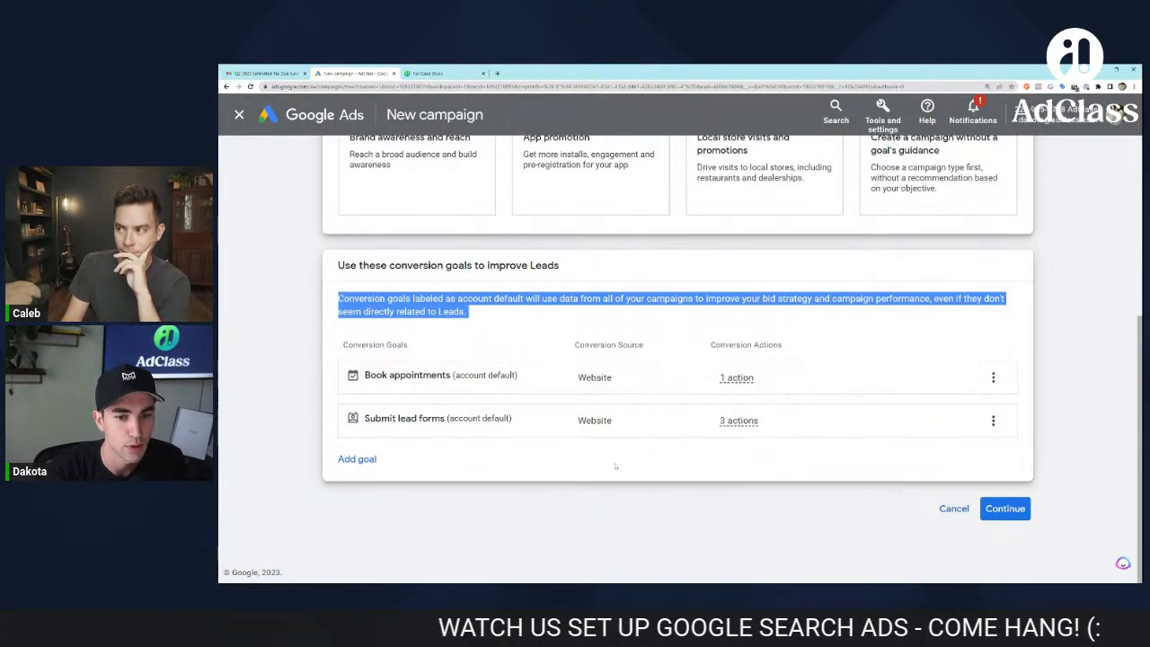
{"action": "mouse_move", "coordinate": [739, 420]}
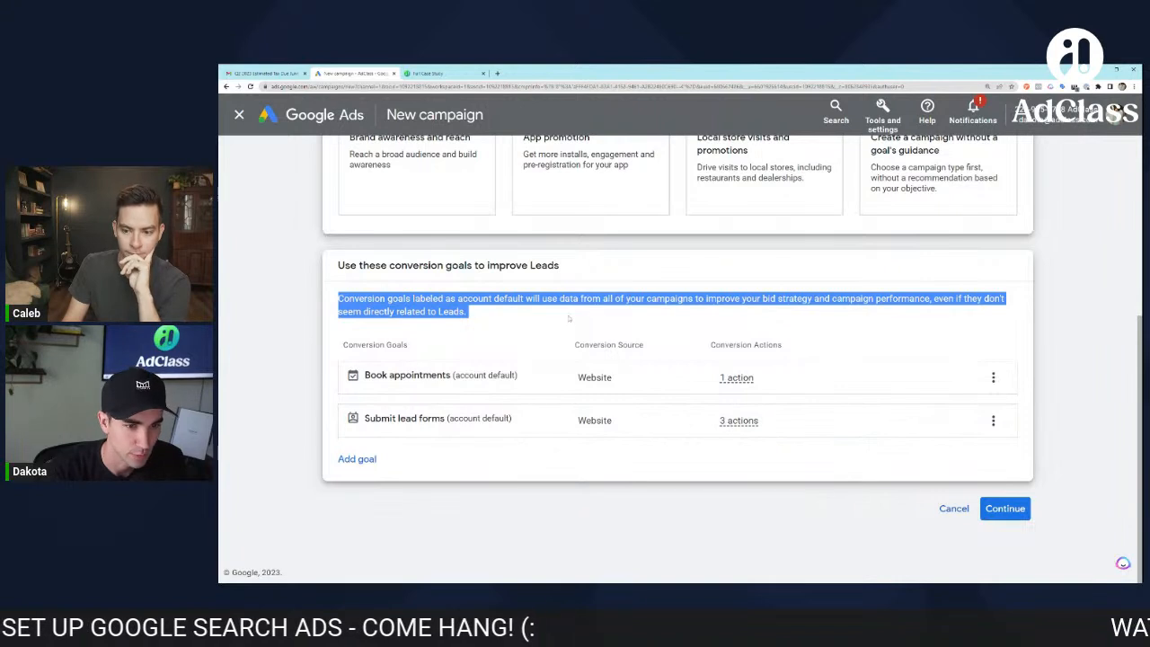
Step: Check the options for adding or removing conversion goals and compare Book appointments with Submit lead forms
{"action": "left_click", "coordinate": [370, 461]}
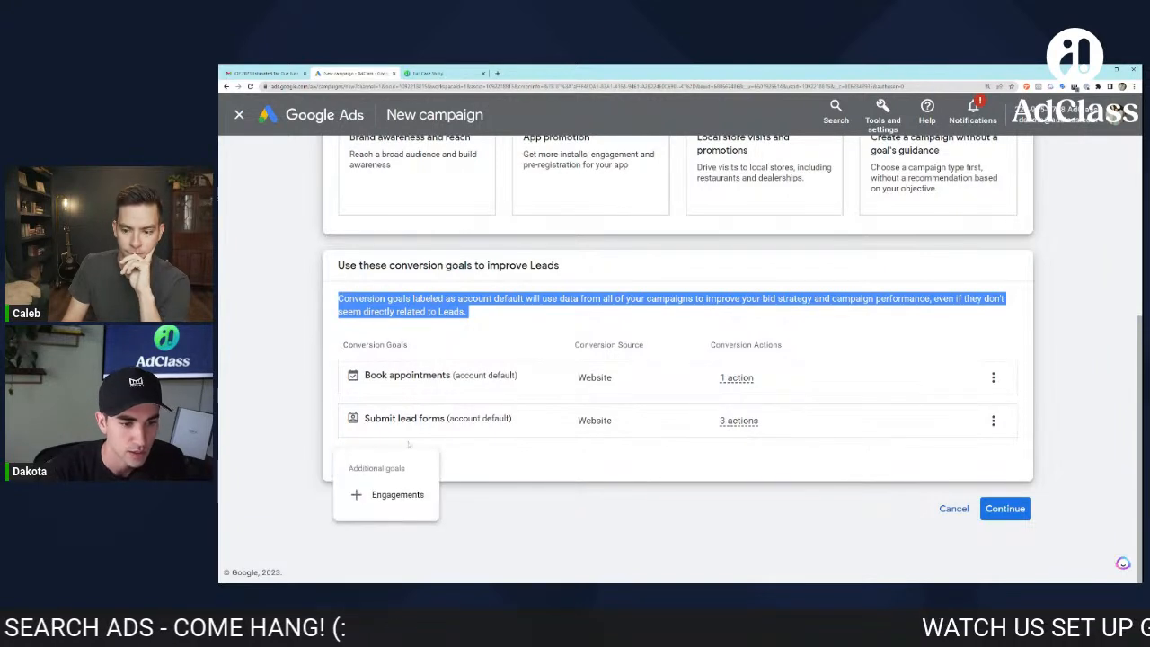
{"action": "left_click", "coordinate": [839, 379]}
{"action": "left_click", "coordinate": [993, 378]}
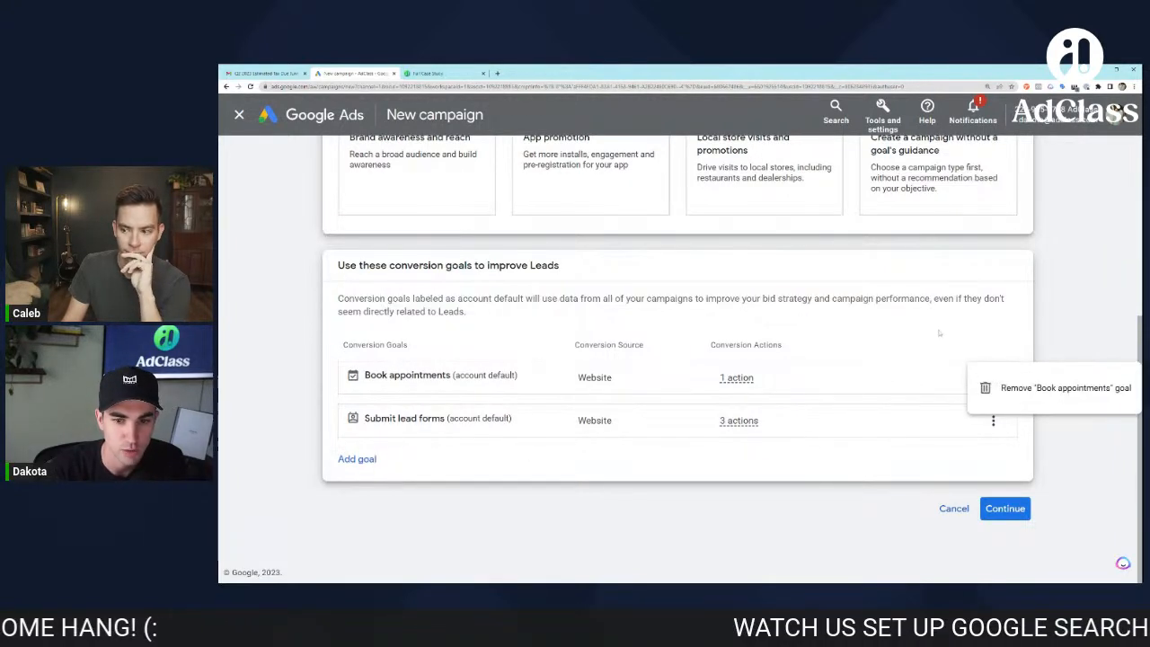
{"action": "left_click", "coordinate": [939, 333]}
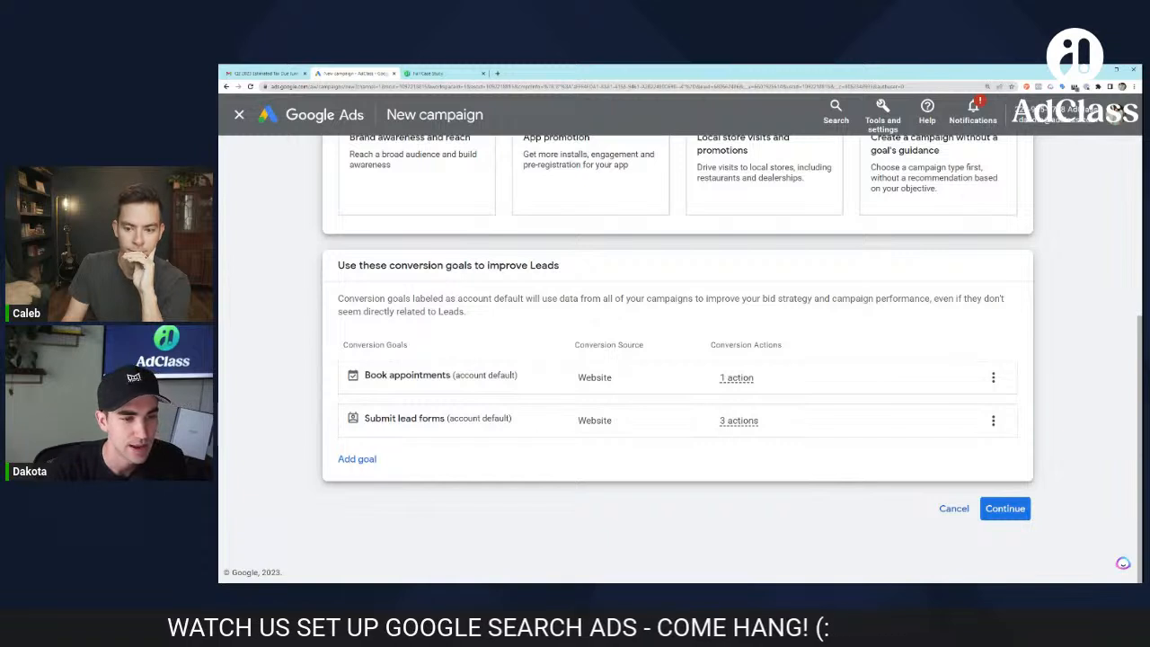
{"action": "left_click_drag", "start_coordinate": [345, 418], "coordinate": [516, 422]}
{"action": "left_click_drag", "start_coordinate": [345, 375], "coordinate": [532, 387]}
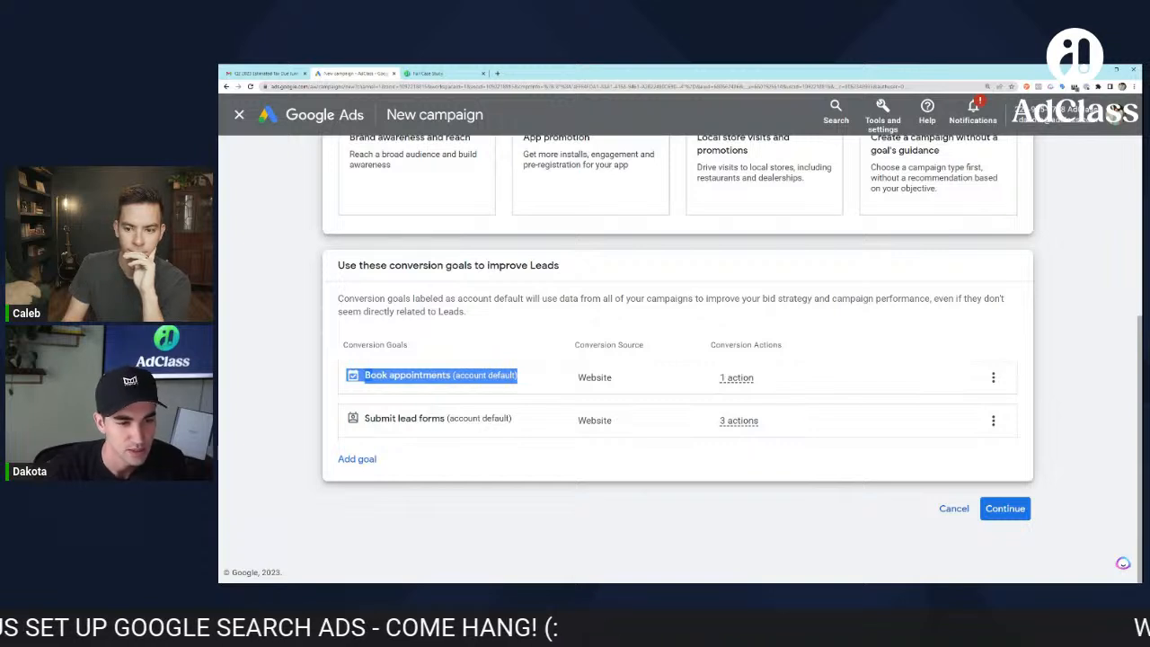
{"action": "left_click", "coordinate": [452, 358]}
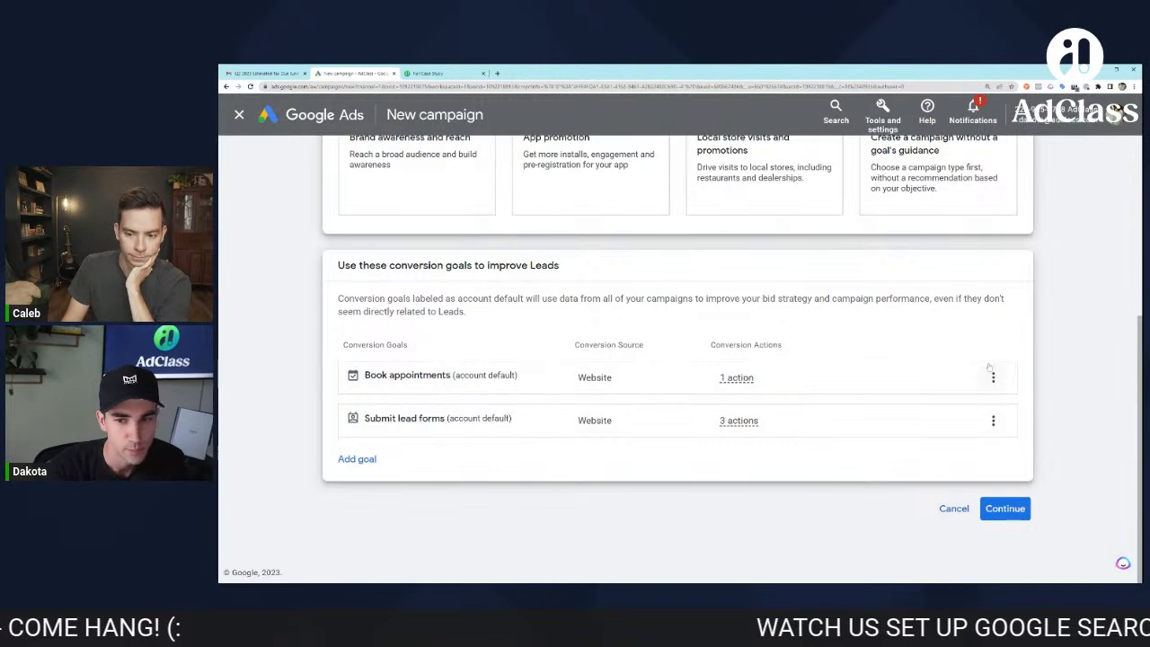
{"action": "left_click", "coordinate": [993, 378]}
{"action": "left_click_drag", "start_coordinate": [363, 418], "coordinate": [487, 420]}
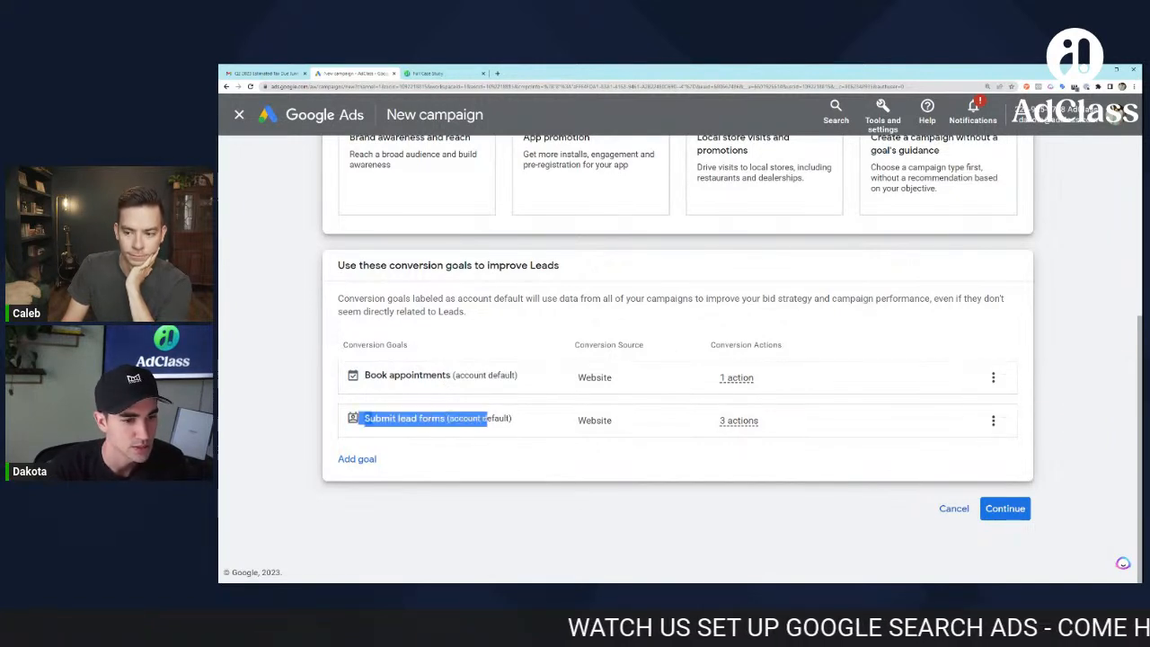
{"action": "left_click", "coordinate": [506, 430]}
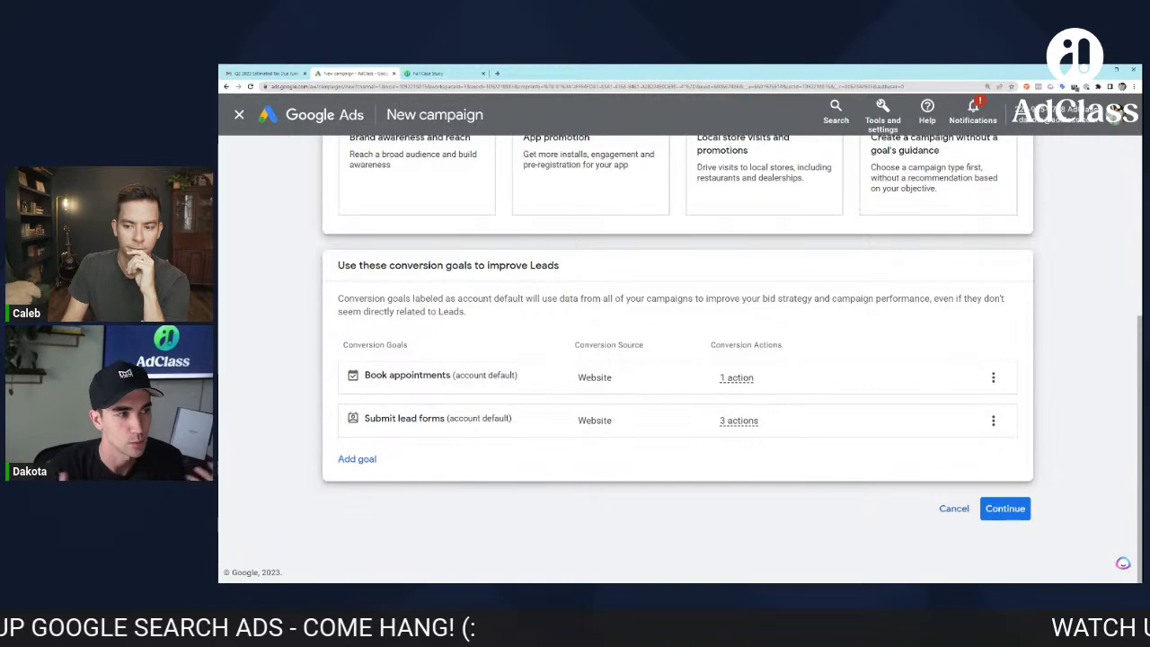
Step: Accept the Book appointments and Submit lead forms goals and choose Search as the campaign type
{"action": "left_click", "coordinate": [1005, 509]}
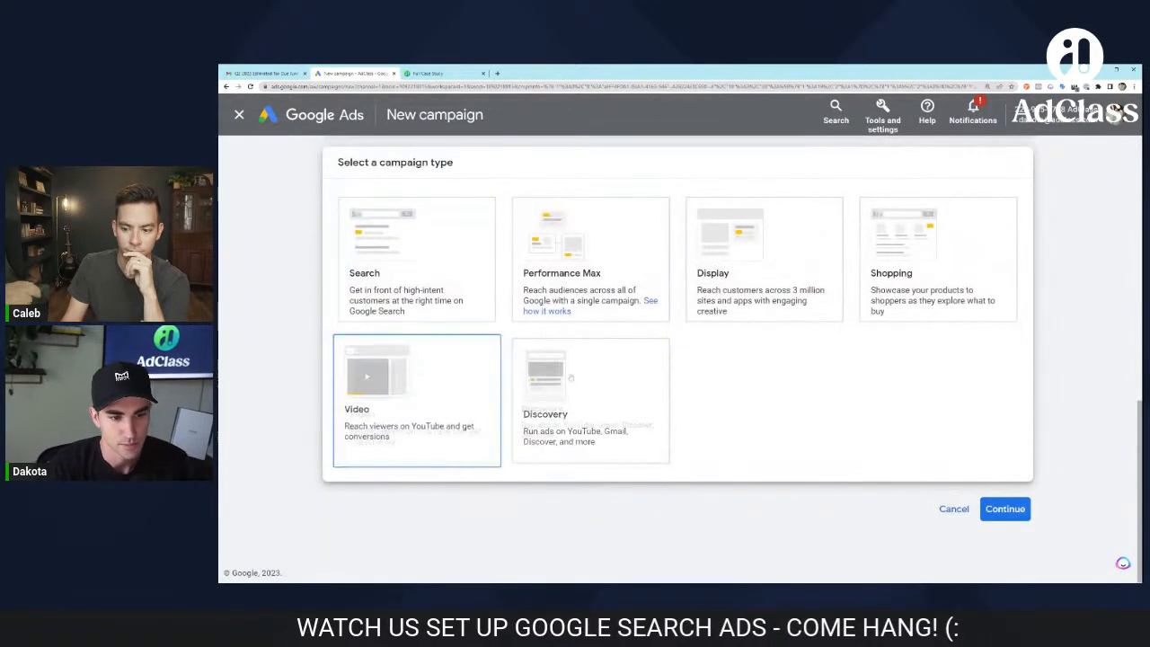
{"action": "left_click", "coordinate": [459, 243]}
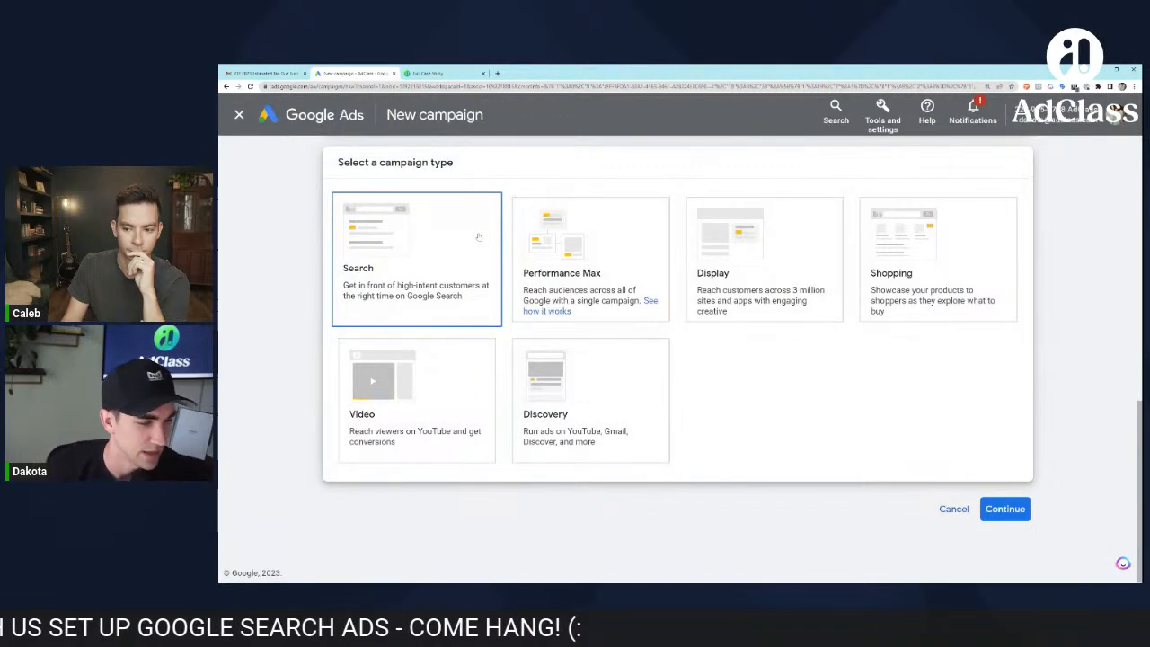
Step: Compare Performance Max and Discovery with Search, and select Search for the new campaign
{"action": "left_click", "coordinate": [557, 231]}
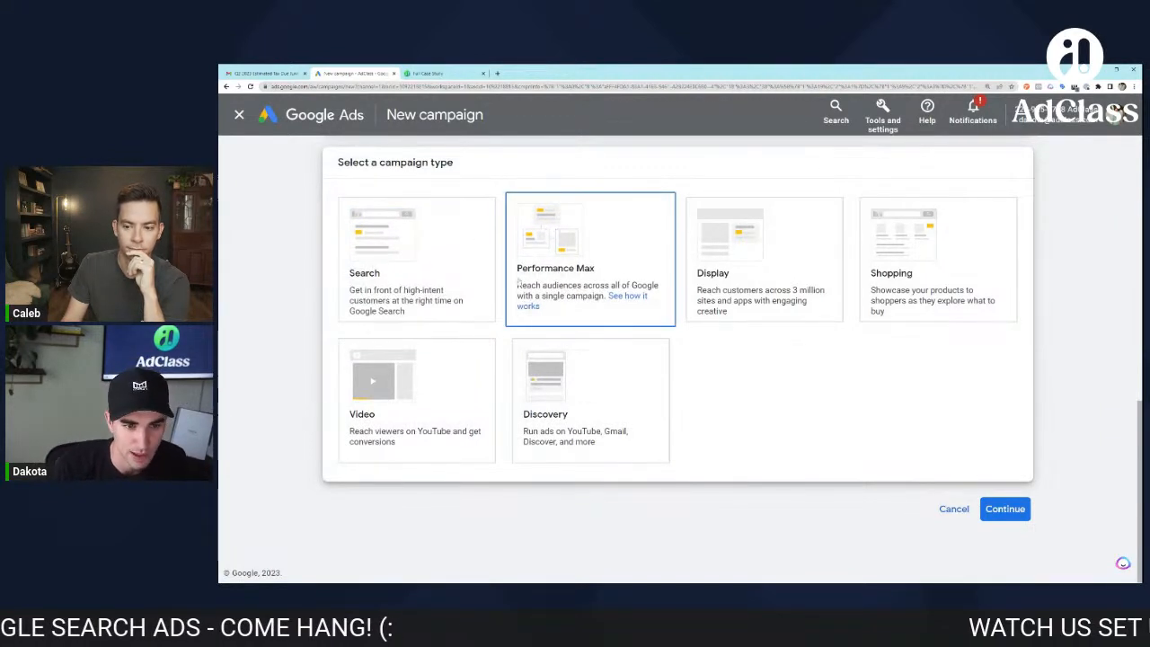
{"action": "left_click", "coordinate": [392, 259]}
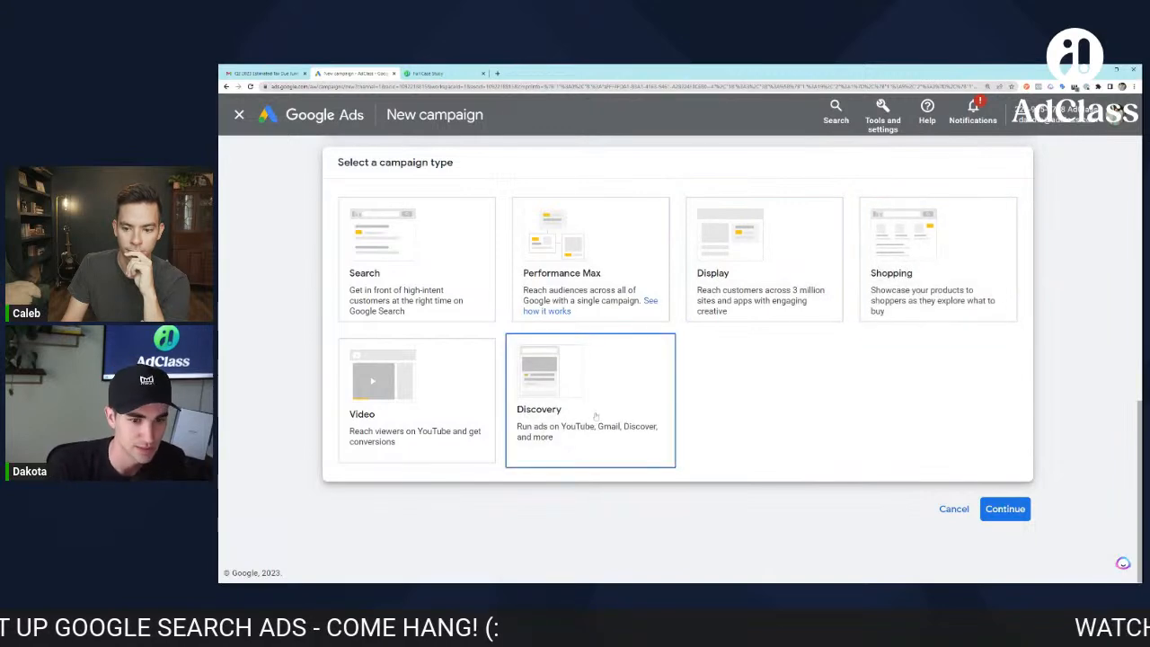
{"action": "left_click", "coordinate": [425, 279]}
Step: Read the explanation of the ways to reach the goal and enable Website visits
{"action": "scroll", "coordinate": [454, 292], "scroll_direction": "down", "scroll_amount": 2}
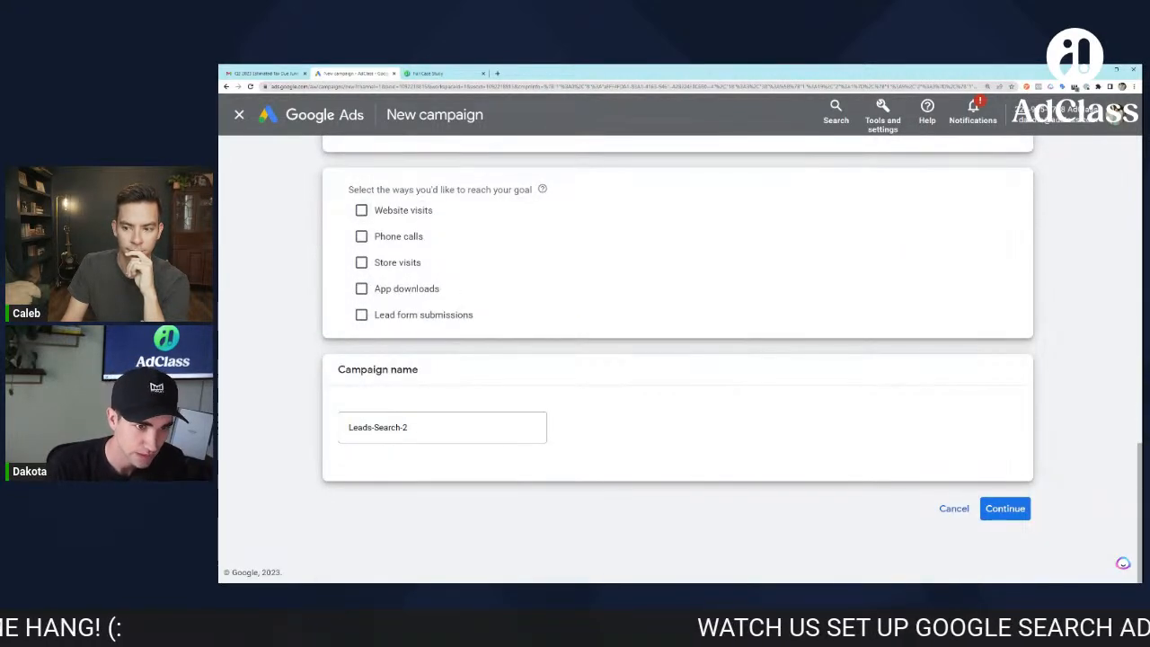
{"action": "left_click_drag", "start_coordinate": [349, 189], "coordinate": [536, 190]}
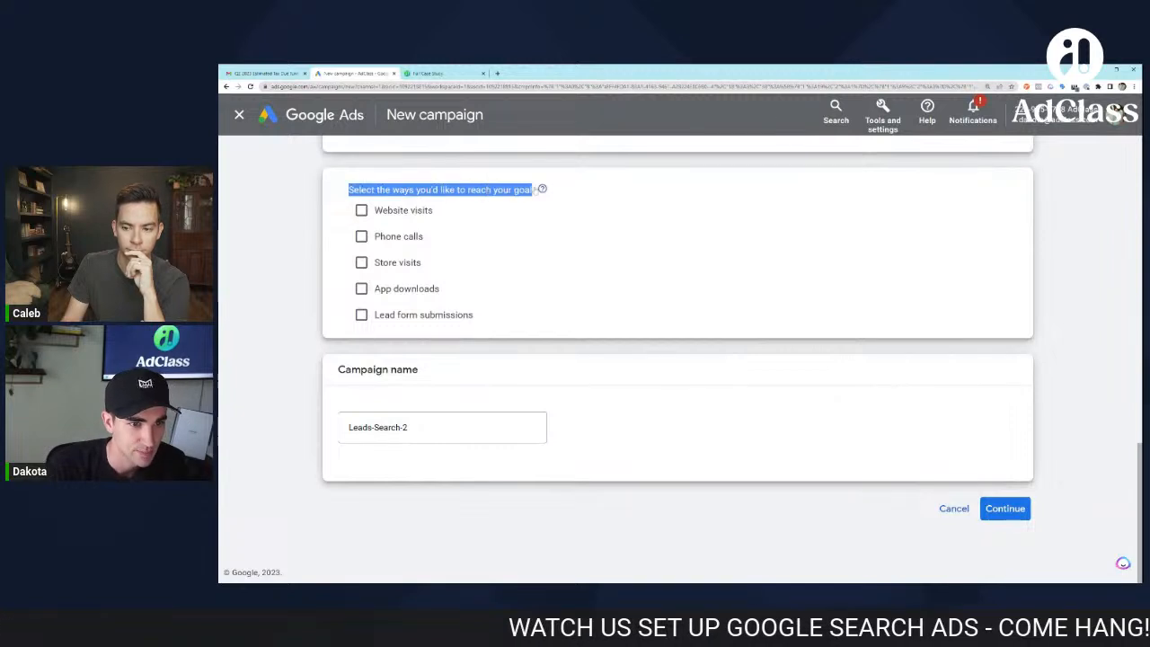
{"action": "left_click", "coordinate": [590, 181]}
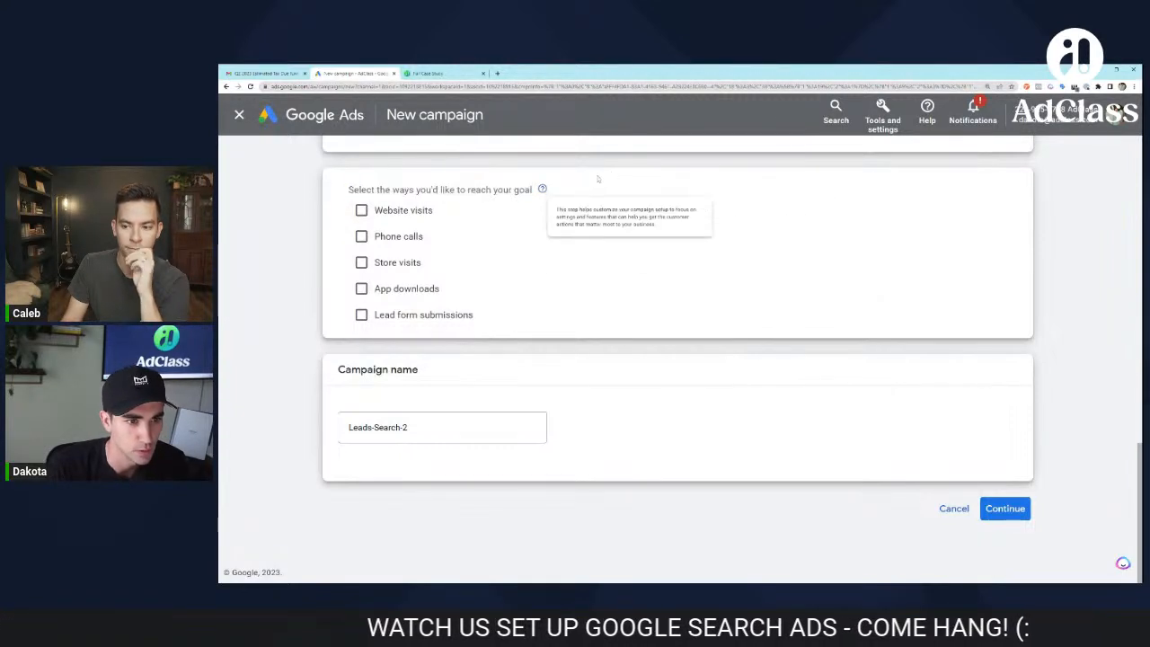
{"action": "left_click", "coordinate": [391, 213]}
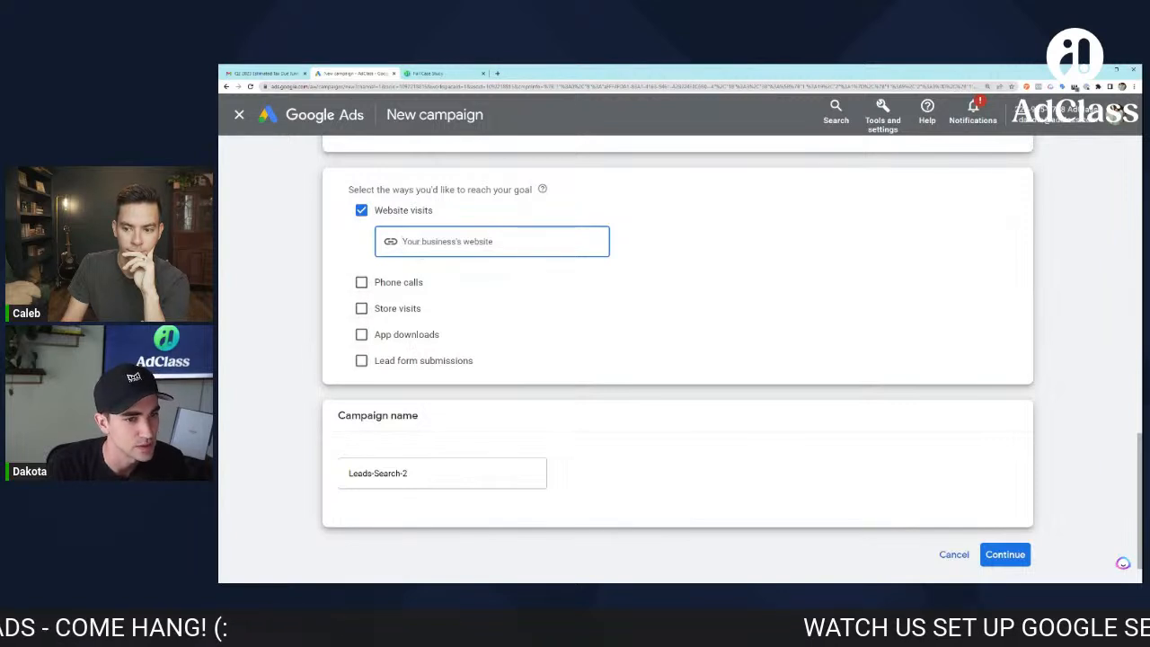
{"action": "scroll", "coordinate": [678, 359], "scroll_direction": "up", "scroll_amount": 2}
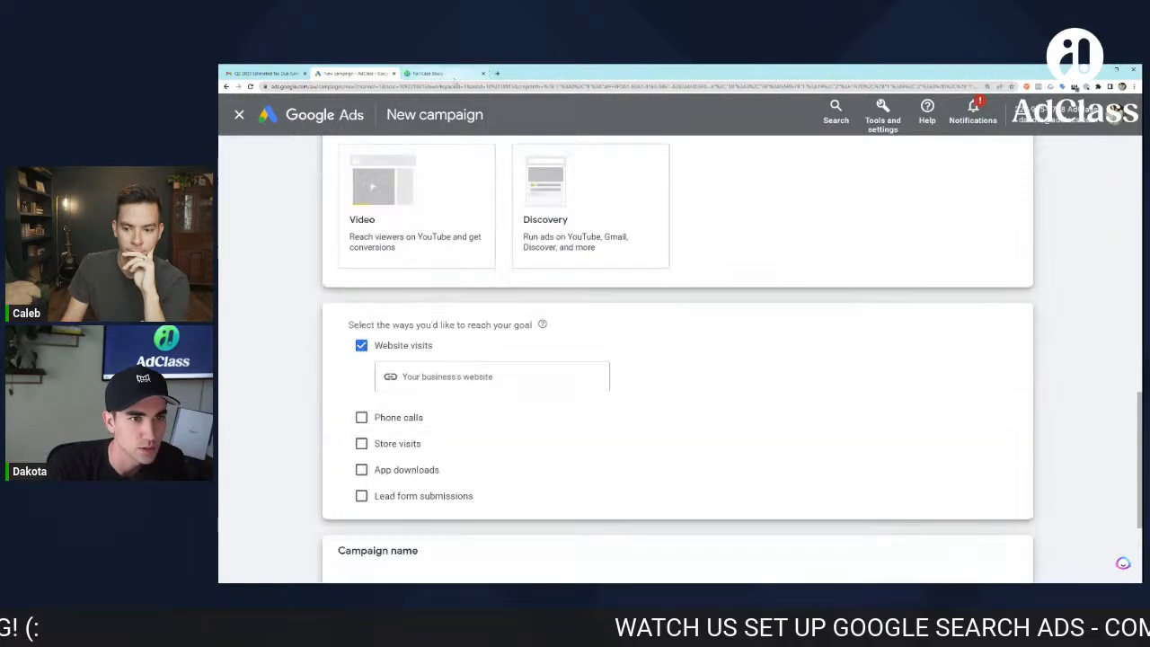
{"action": "left_click", "coordinate": [432, 72]}
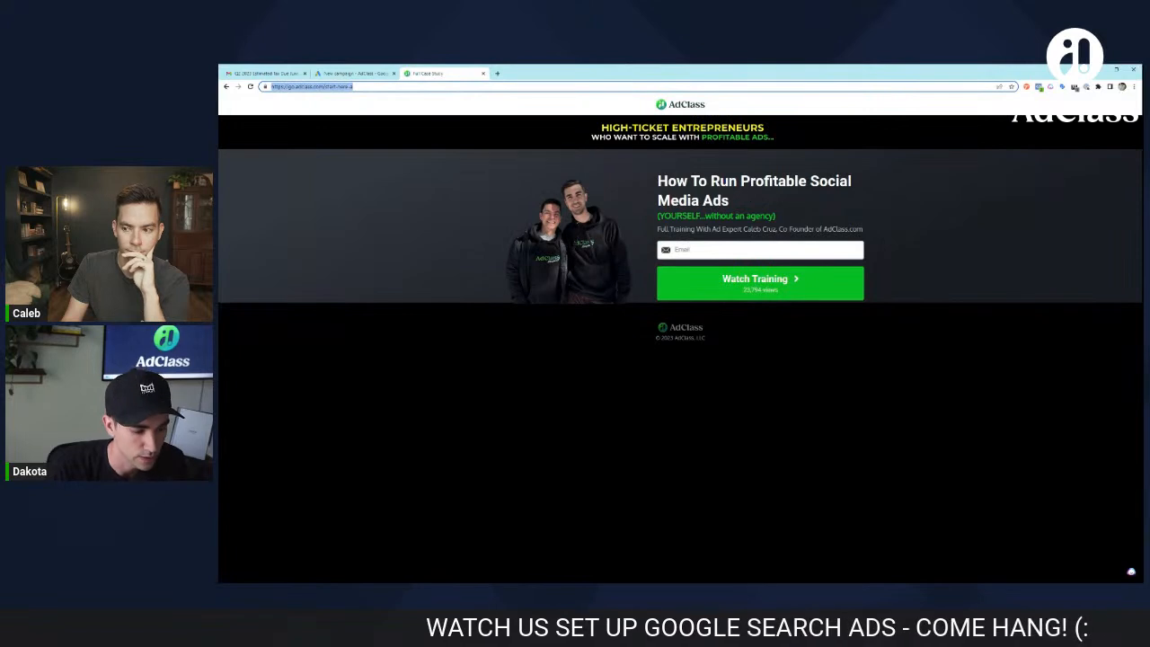
{"action": "left_click", "coordinate": [352, 73]}
{"action": "left_click", "coordinate": [492, 376]}
{"action": "type", "text": "https://go.adclass.com/start-here-a"}
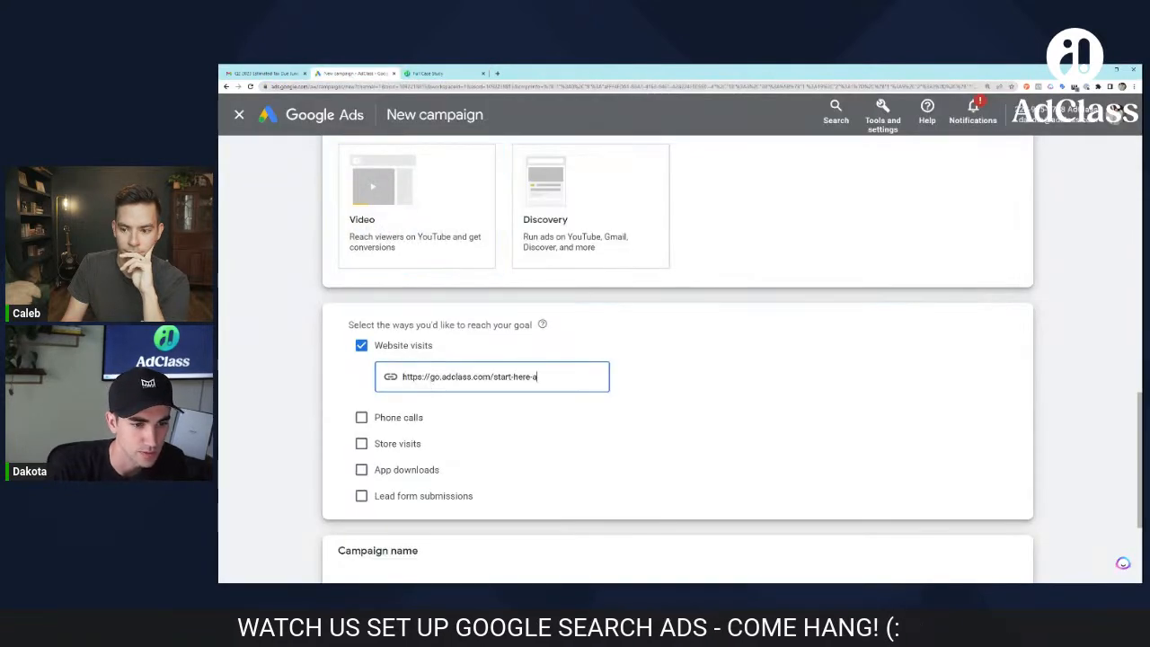
{"action": "scroll", "coordinate": [593, 395], "scroll_direction": "down", "scroll_amount": 2}
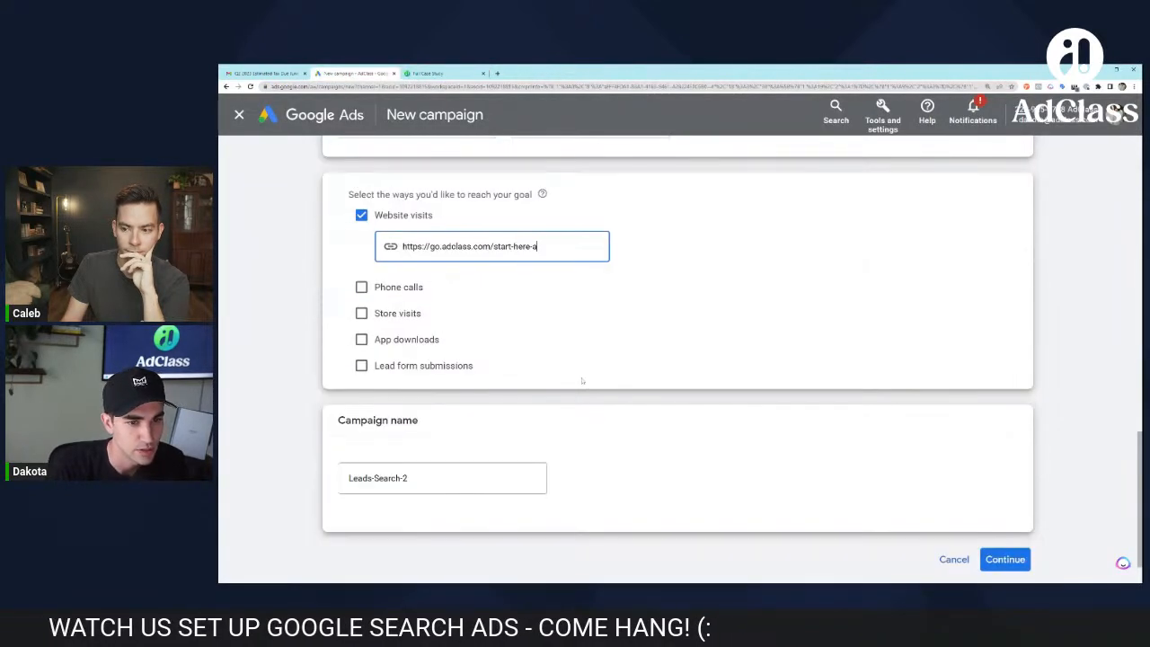
{"action": "scroll", "coordinate": [580, 378], "scroll_direction": "down", "scroll_amount": 1}
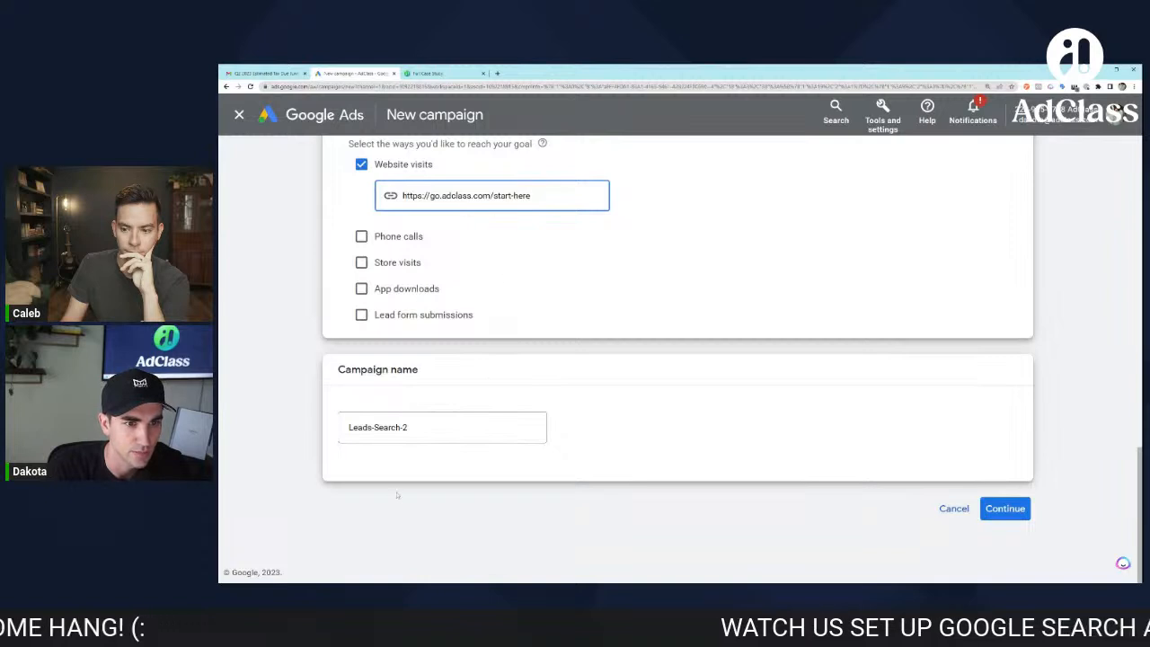
Step: Name the campaign "Search: oAcctConvs: Branded AdClass Search" and continue to the bidding settings
{"action": "left_click", "coordinate": [453, 437]}
{"action": "key", "text": "ctrl+a"}
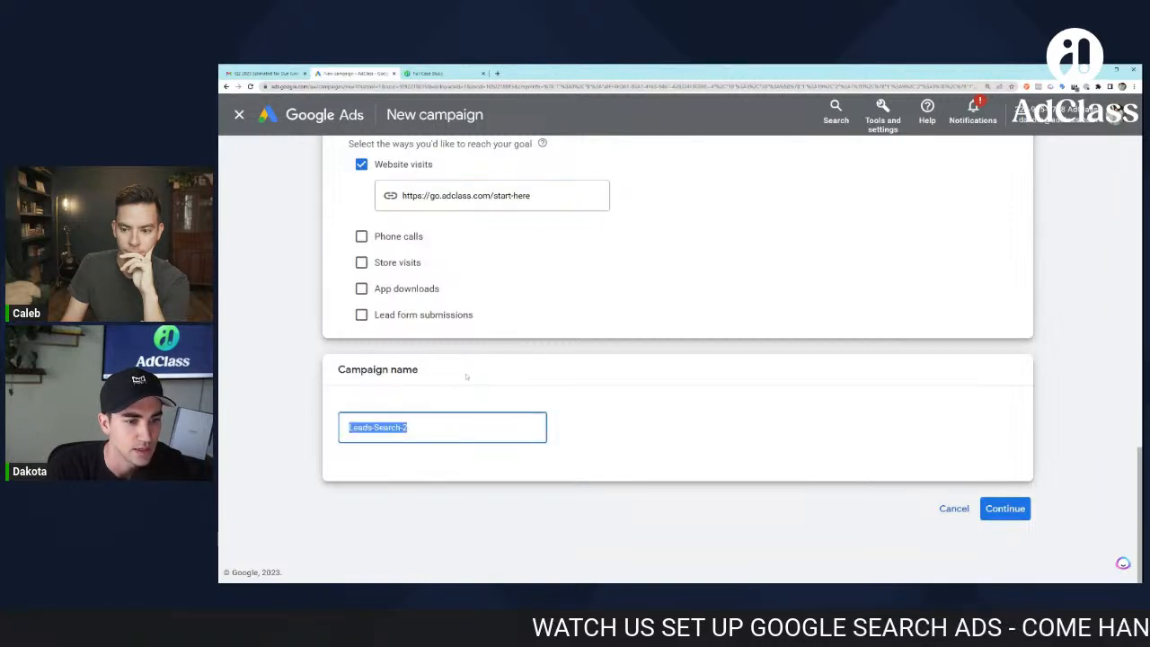
{"action": "key", "text": "BackSpace"}
{"action": "type", "text": "o"}
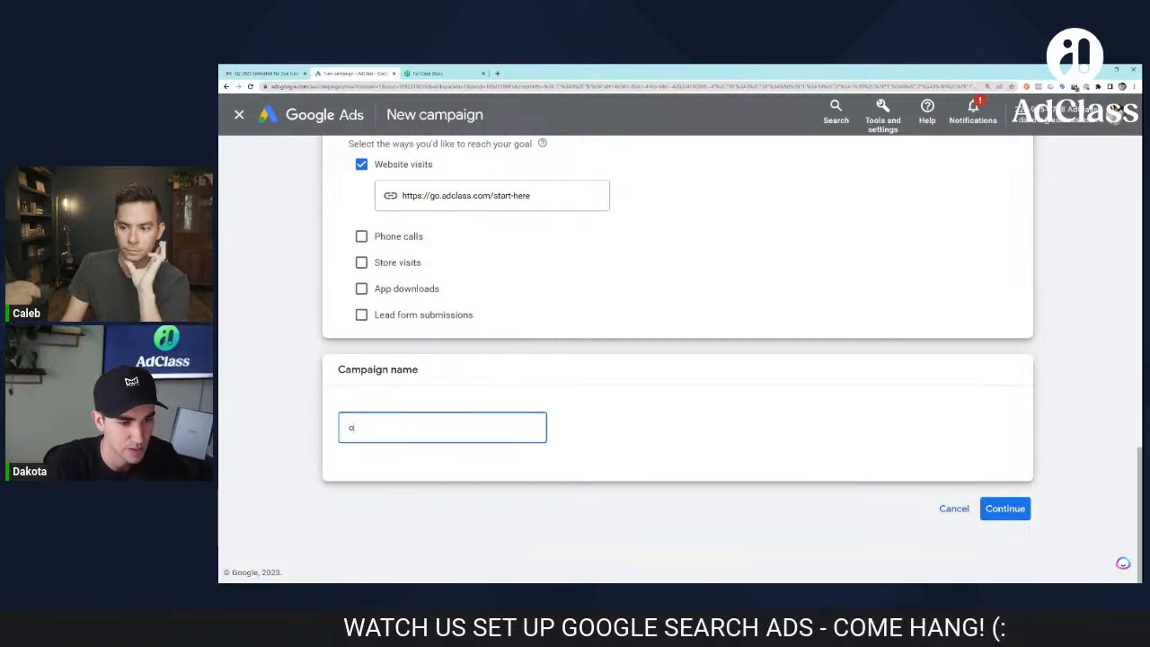
{"action": "type", "text": "Search"}
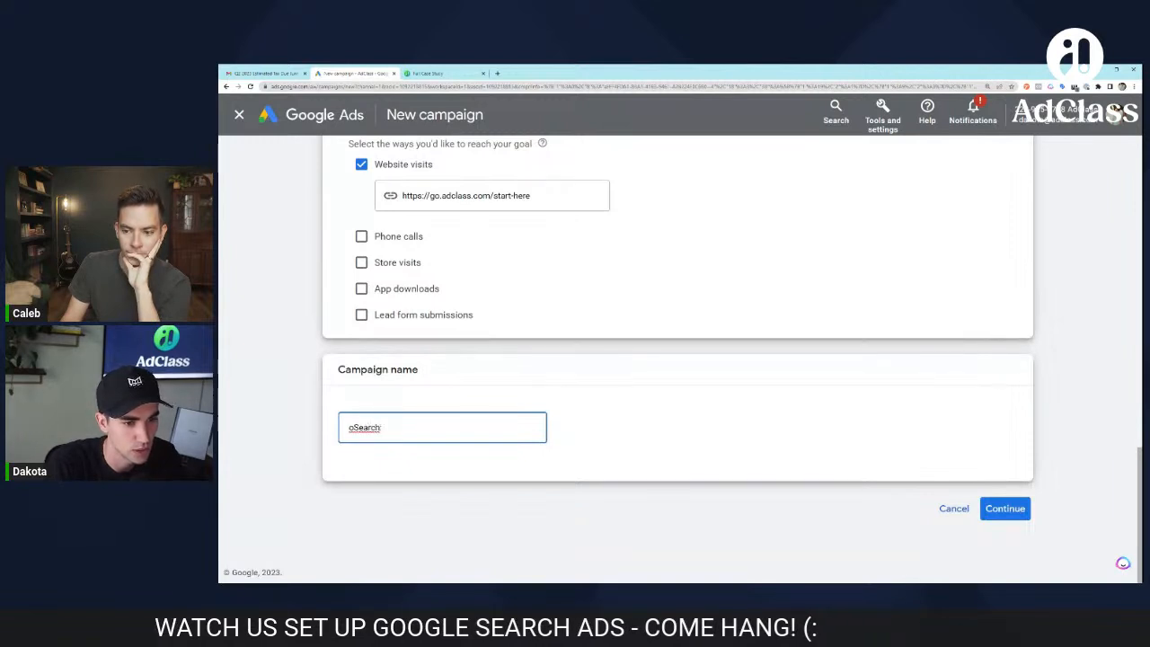
{"action": "key", "text": "ctrl+a"}
{"action": "key", "text": "BackSpace"}
{"action": "type", "text": "Sea"}
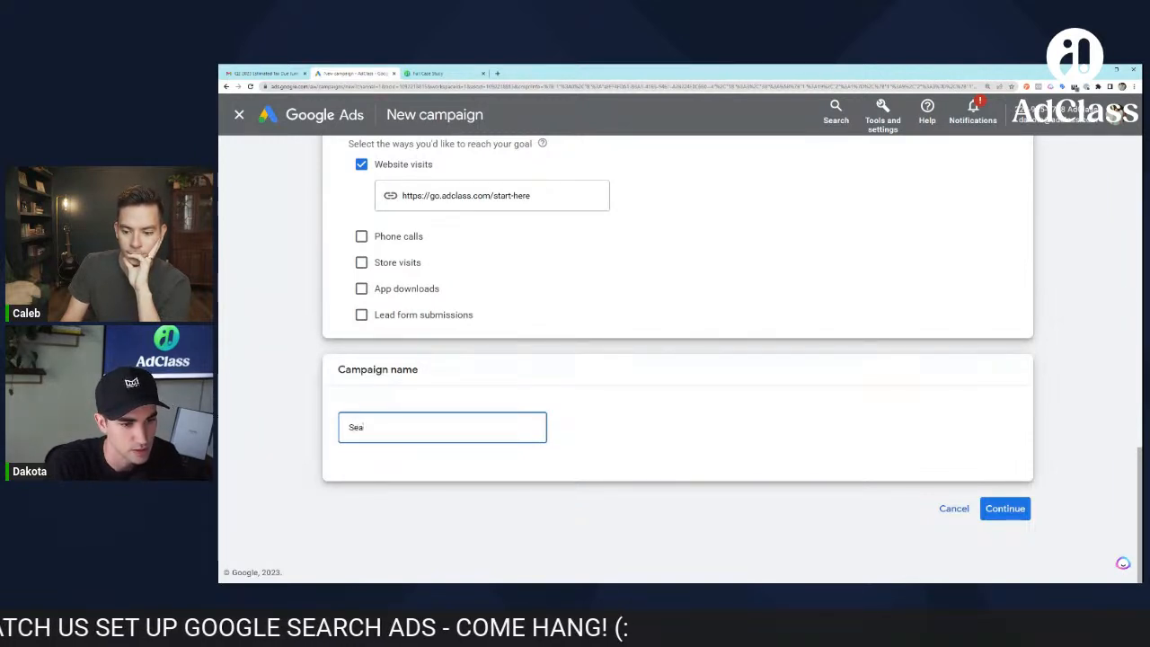
{"action": "type", "text": "rch: P"}
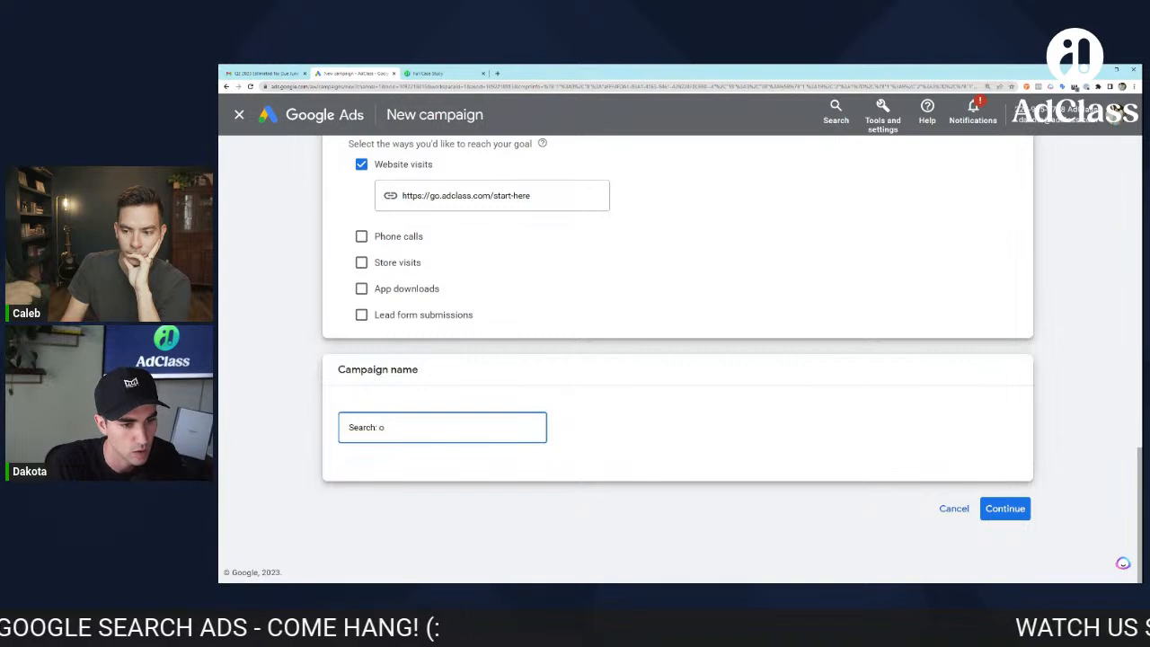
{"action": "type", "text": "AcctCpmnv"}
{"action": "key", "text": "BackSpace"}
{"action": "key", "text": "BackSpace"}
{"action": "key", "text": "BackSpace"}
{"action": "key", "text": "BackSpace"}
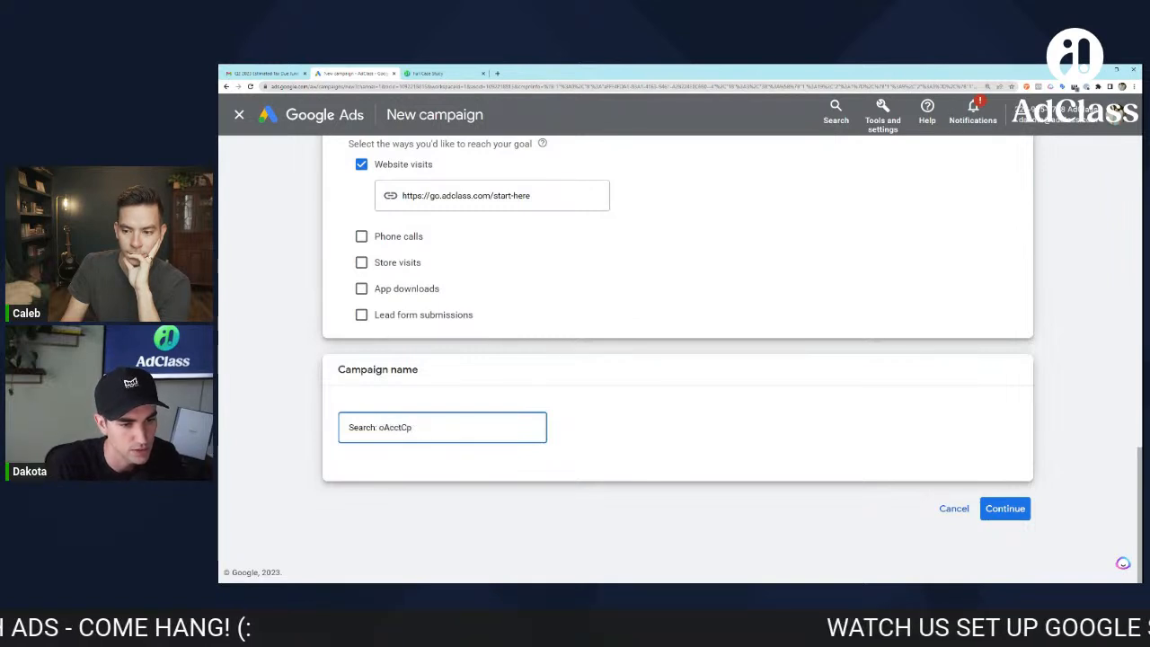
{"action": "type", "text": "pnv"}
{"action": "key", "text": "BackSpace"}
{"action": "key", "text": "BackSpace"}
{"action": "key", "text": "BackSpace"}
{"action": "type", "text": "onvs:"}
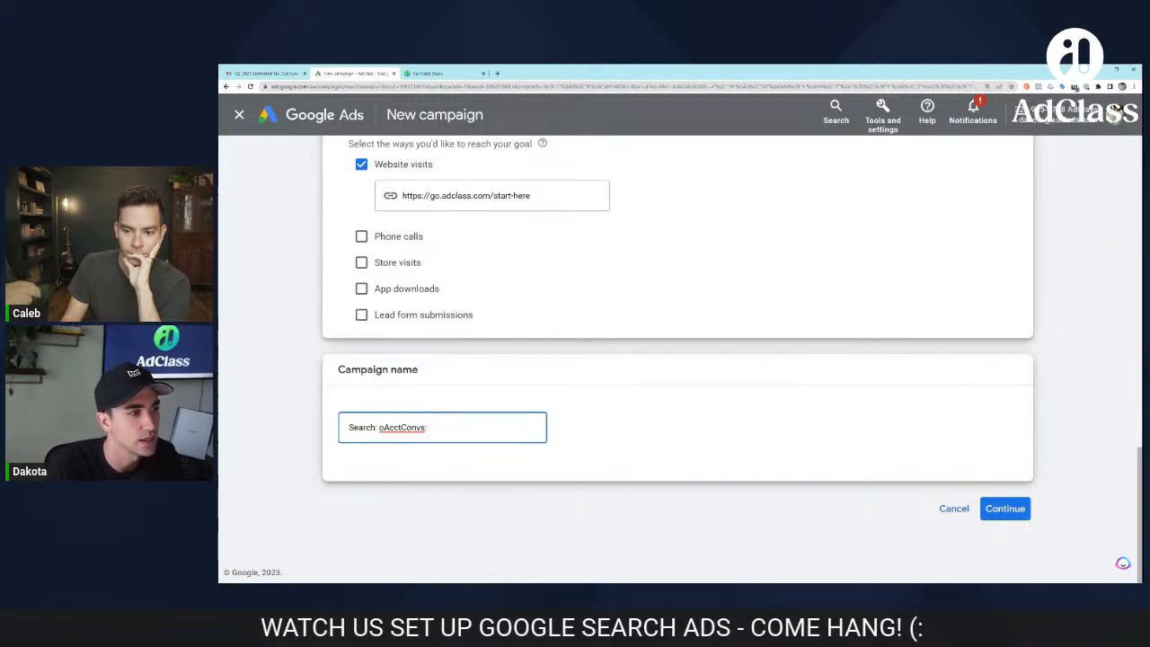
{"action": "type", "text": " Brande"}
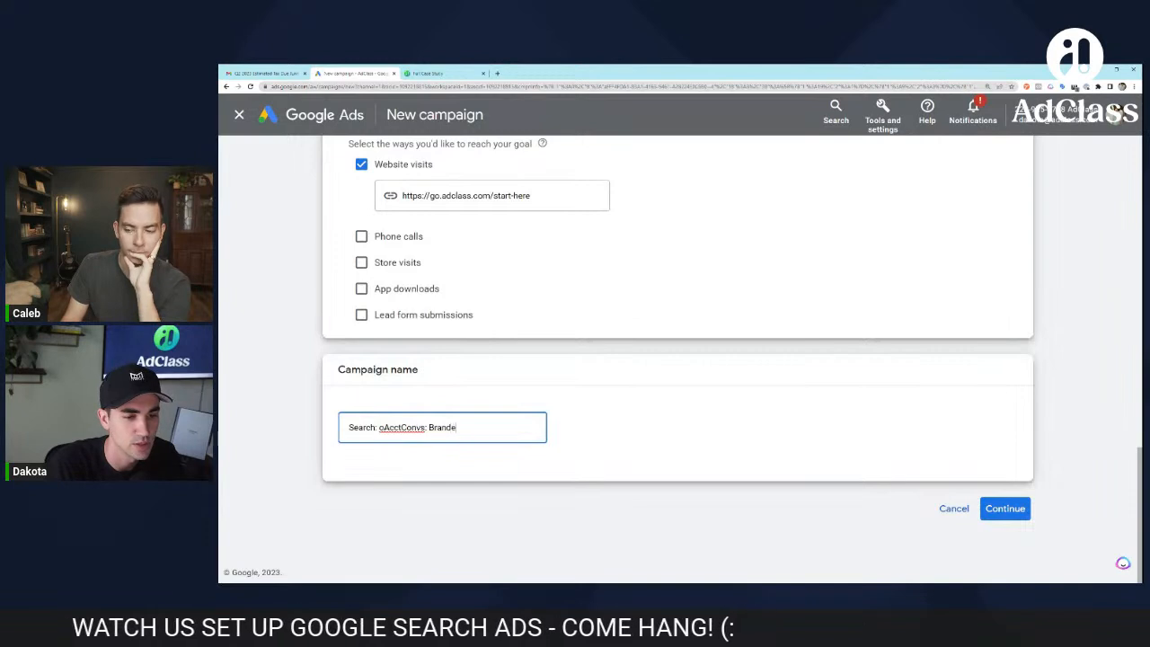
{"action": "type", "text": "d AdClas"}
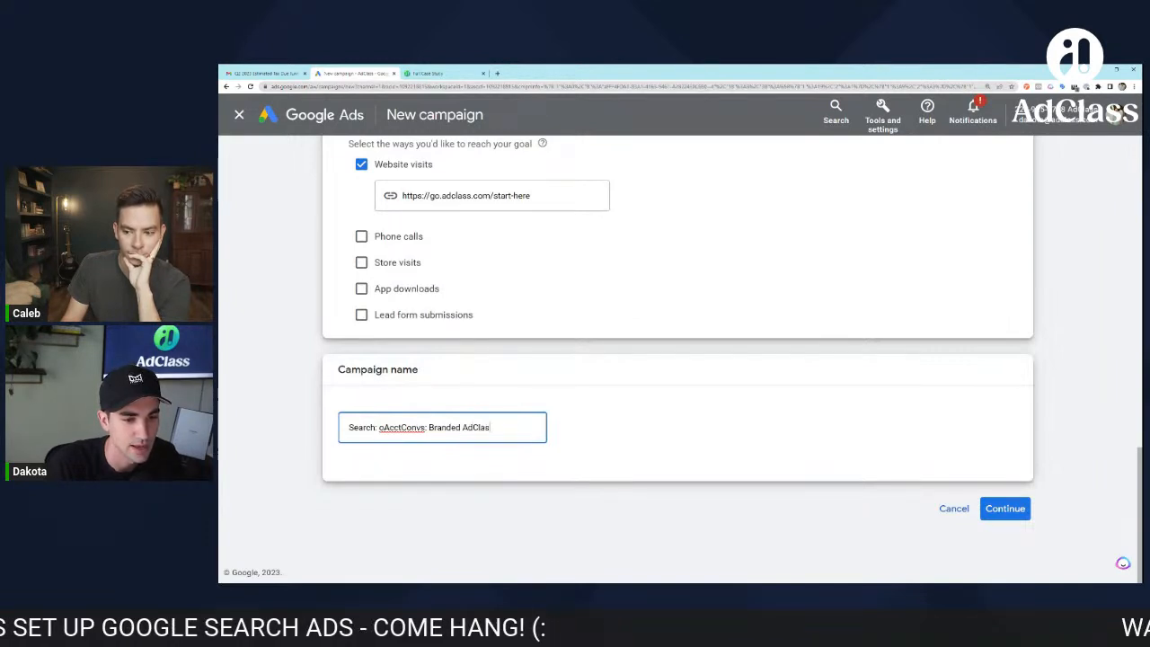
{"action": "type", "text": "s SEearch"}
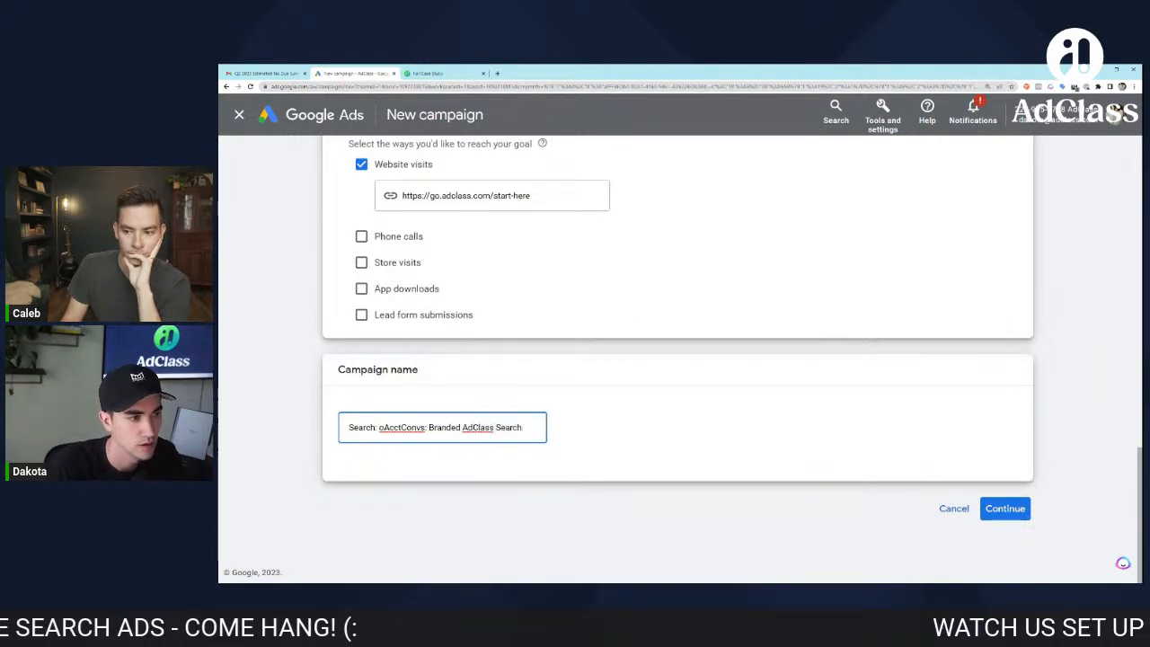
{"action": "left_click", "coordinate": [695, 466]}
{"action": "left_click", "coordinate": [1005, 508]}
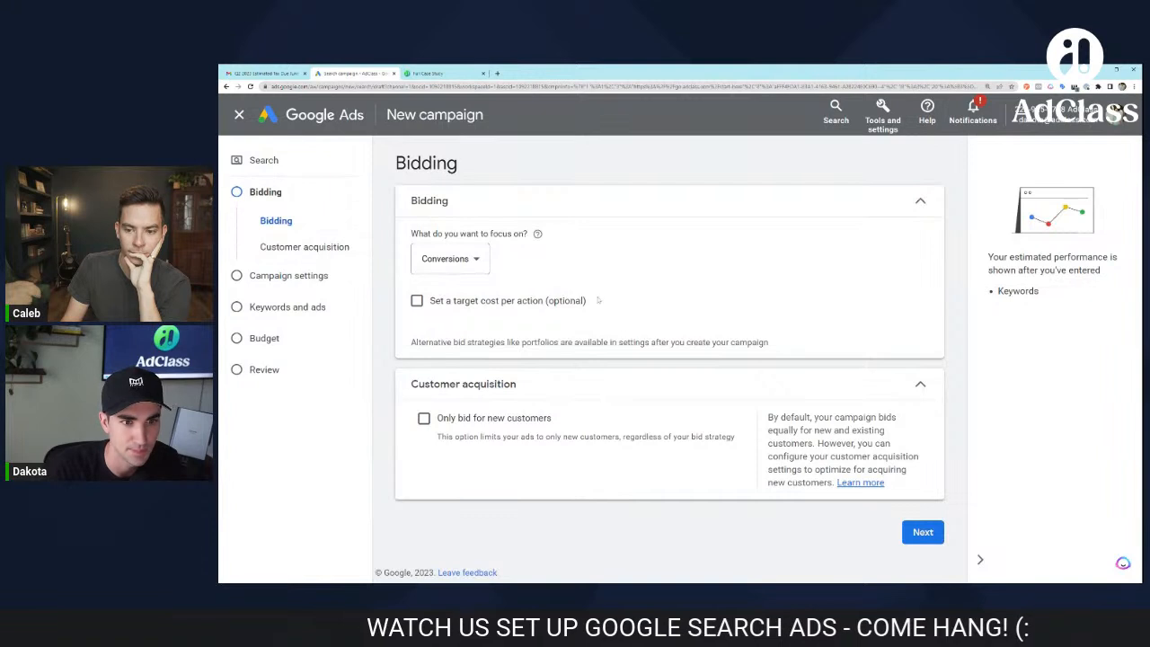
Step: Examine the bidding focus options and the optional target cost per action, keeping Conversions without a target
{"action": "left_click", "coordinate": [479, 259]}
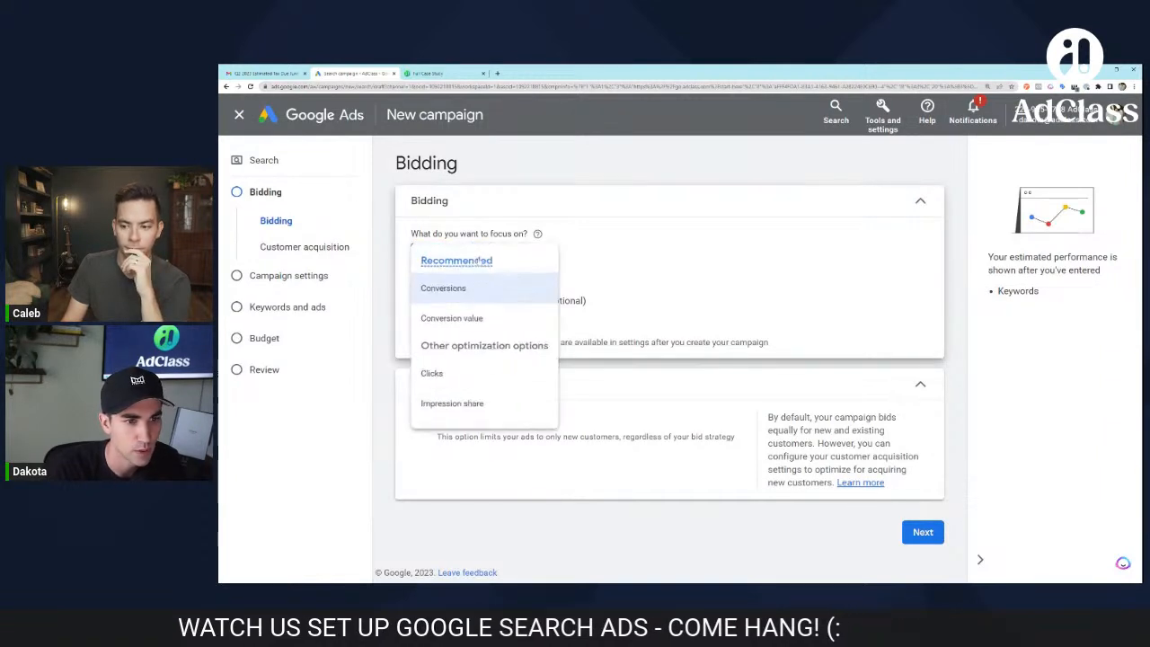
{"action": "left_click", "coordinate": [593, 219]}
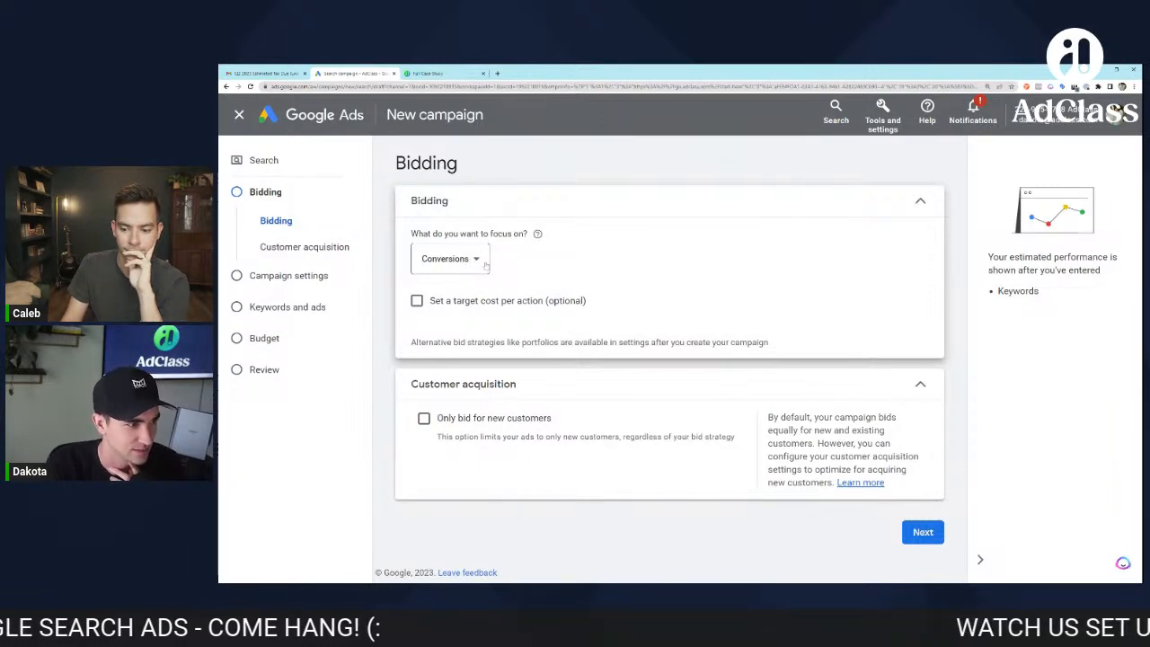
{"action": "left_click", "coordinate": [480, 263]}
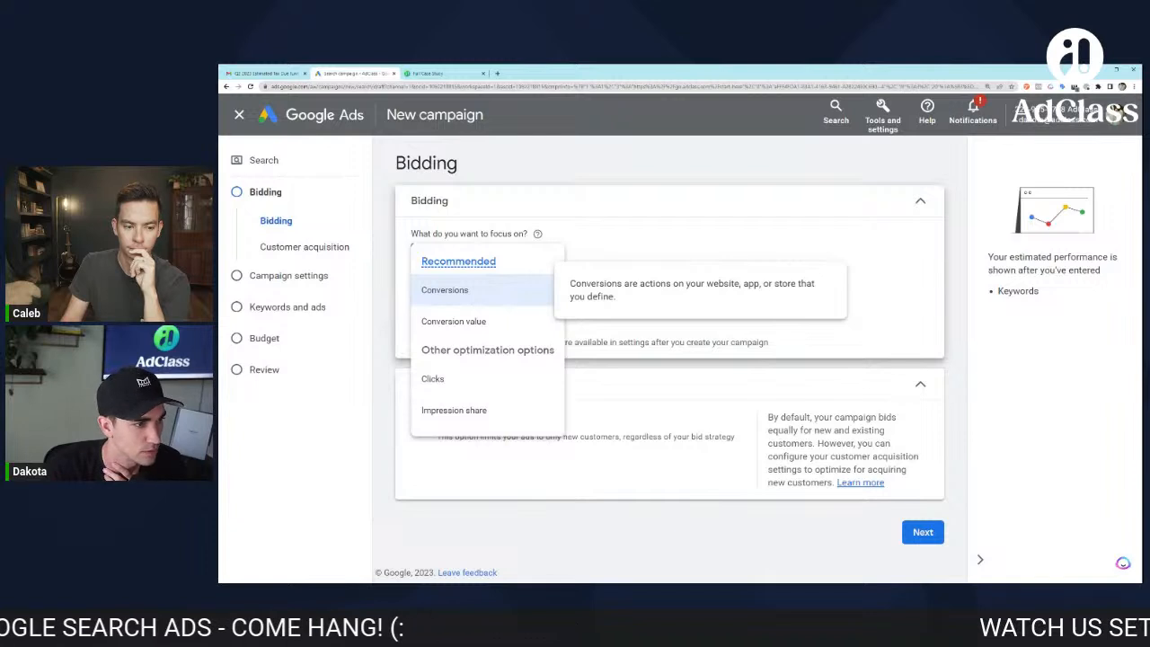
{"action": "left_click", "coordinate": [475, 292]}
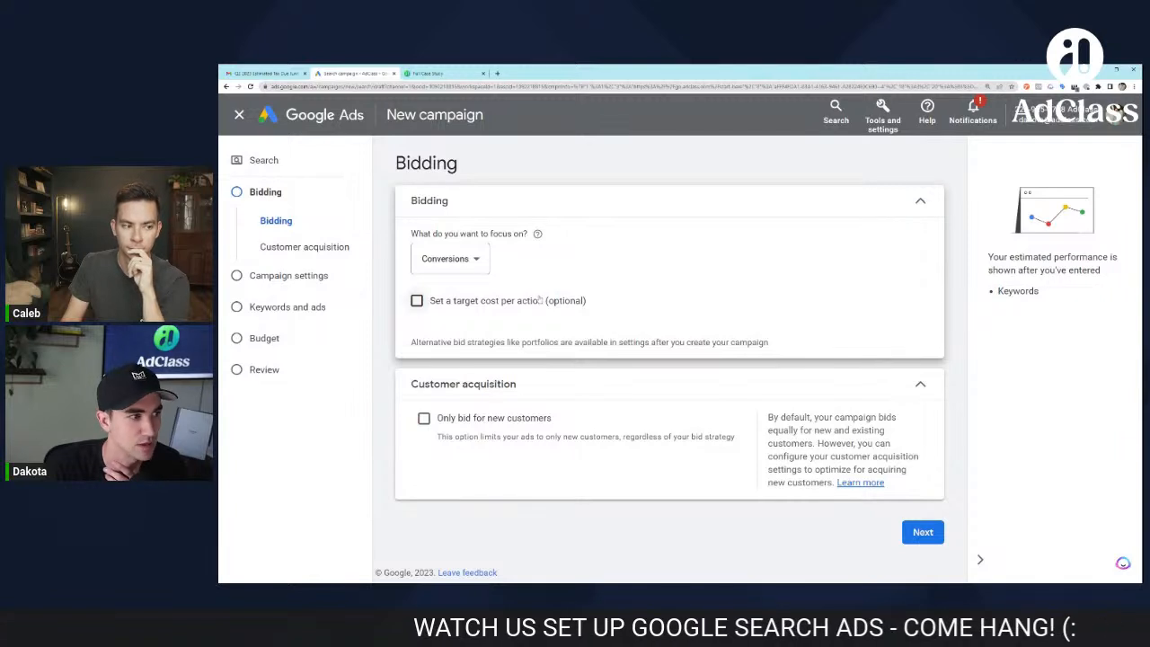
{"action": "left_click", "coordinate": [529, 301]}
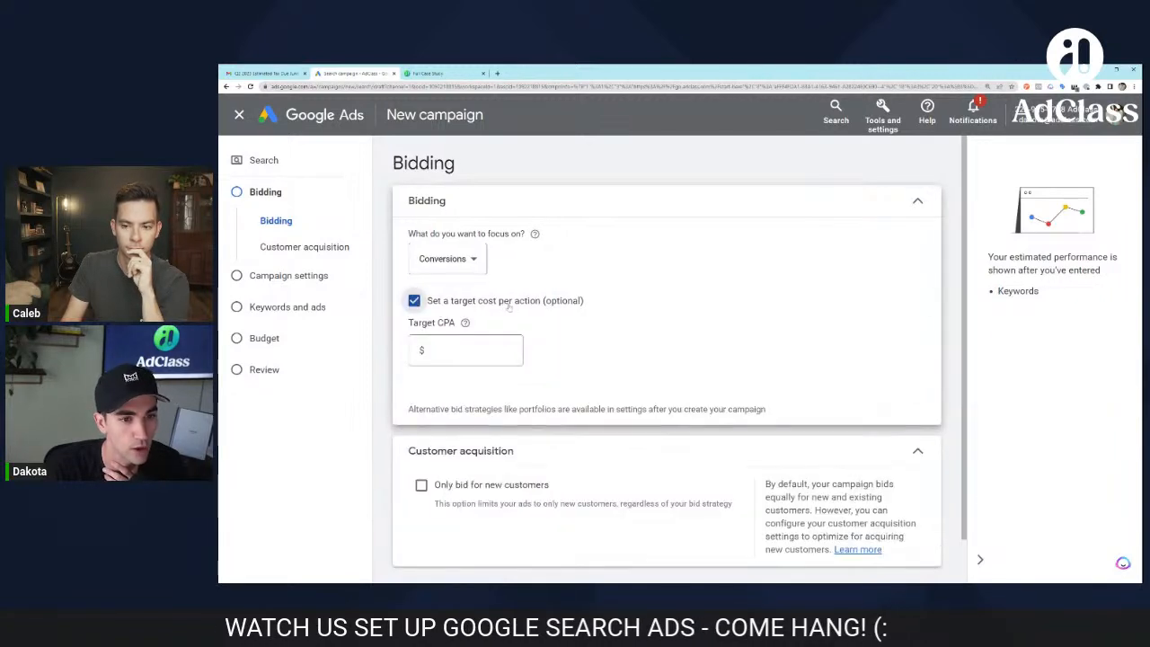
{"action": "left_click", "coordinate": [469, 347]}
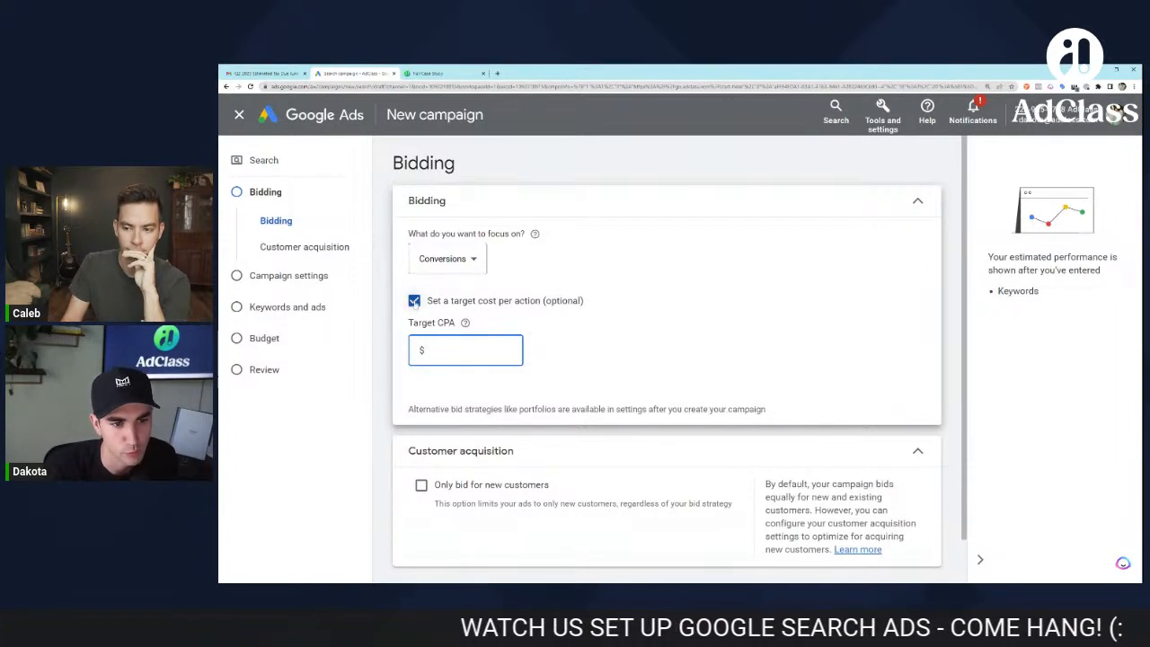
{"action": "left_click", "coordinate": [414, 301]}
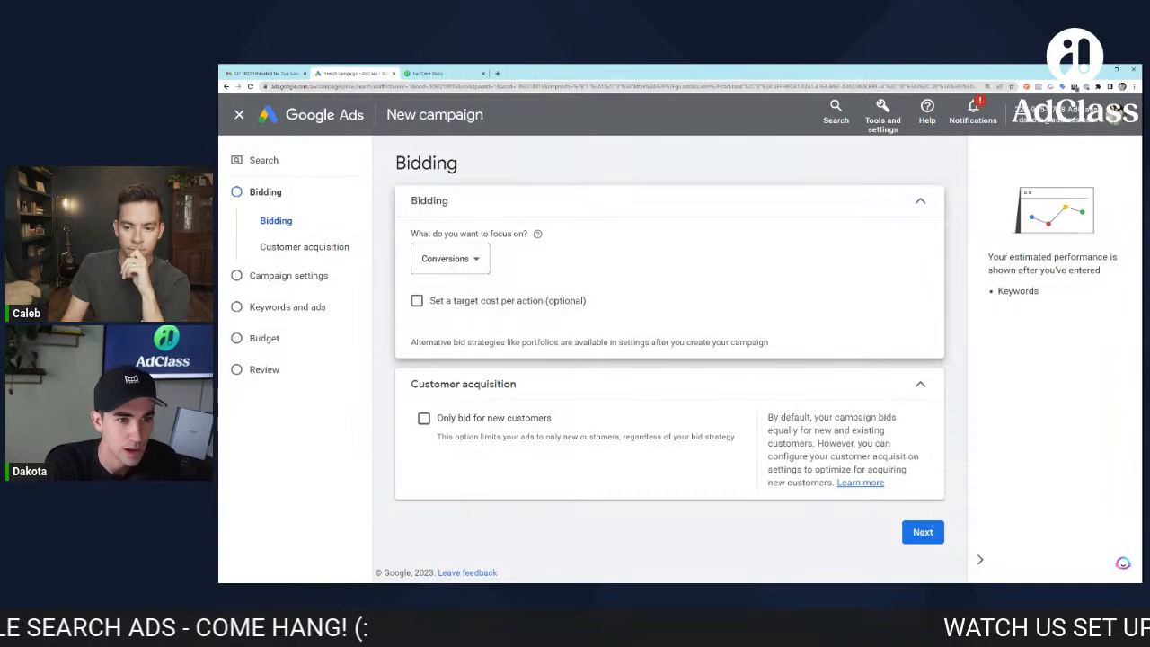
Step: Try Clicks as the bidding focus with a maximum CPC bid limit of $5.00, and return to Conversions
{"action": "left_click", "coordinate": [451, 263]}
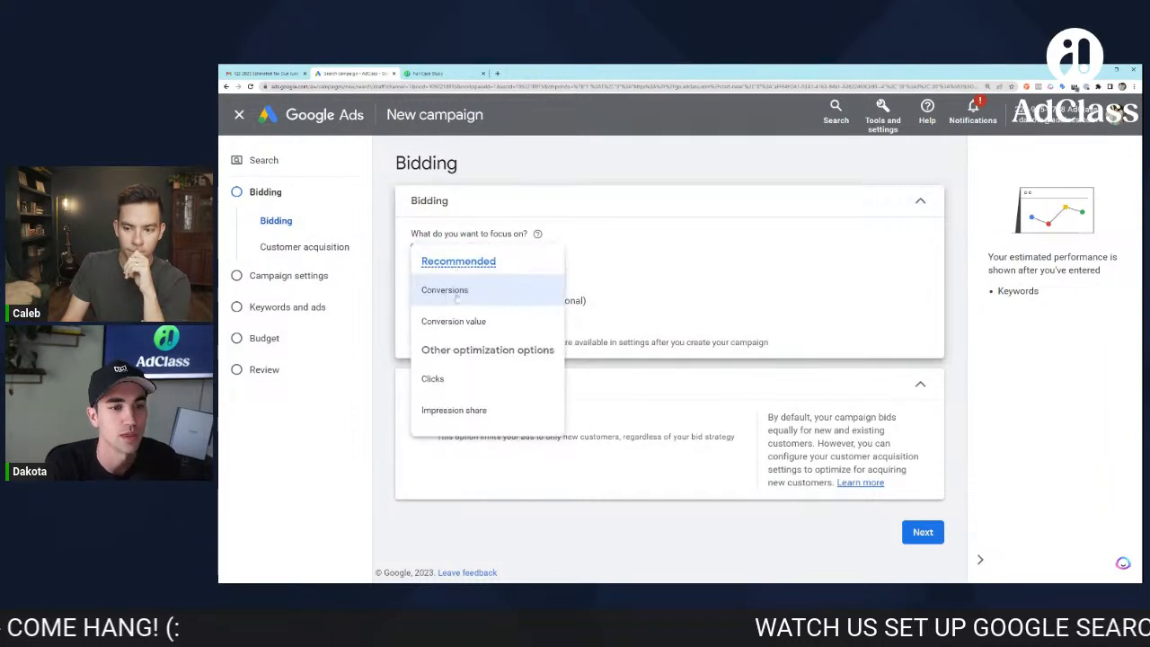
{"action": "left_click", "coordinate": [434, 370]}
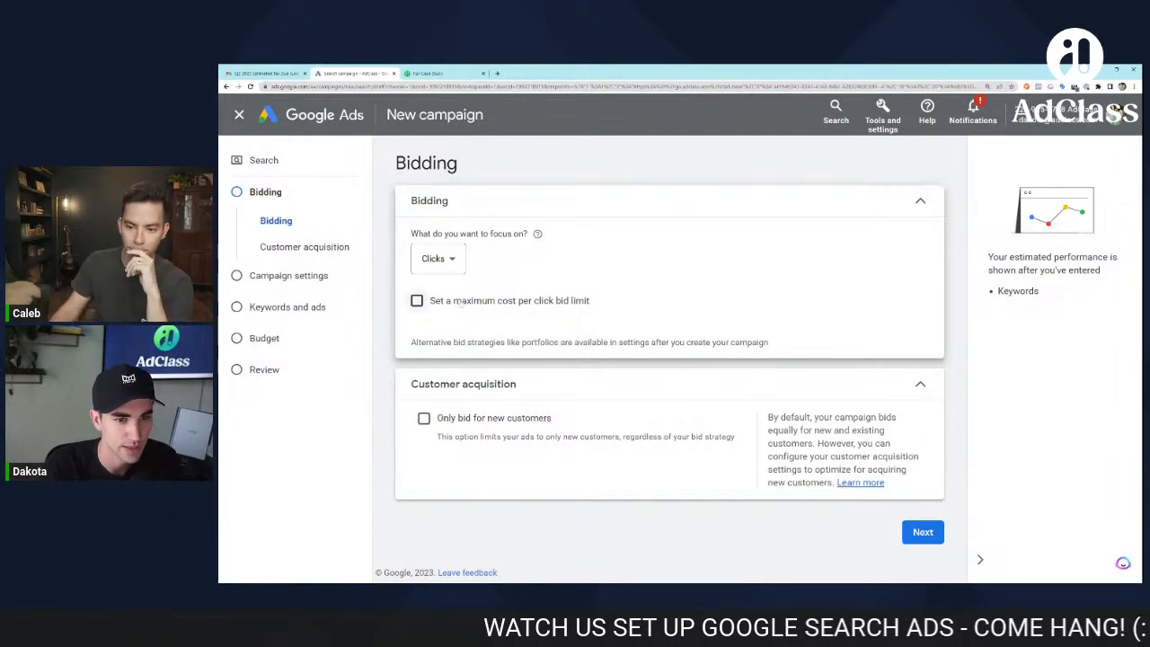
{"action": "left_click", "coordinate": [417, 300]}
{"action": "left_click", "coordinate": [475, 350]}
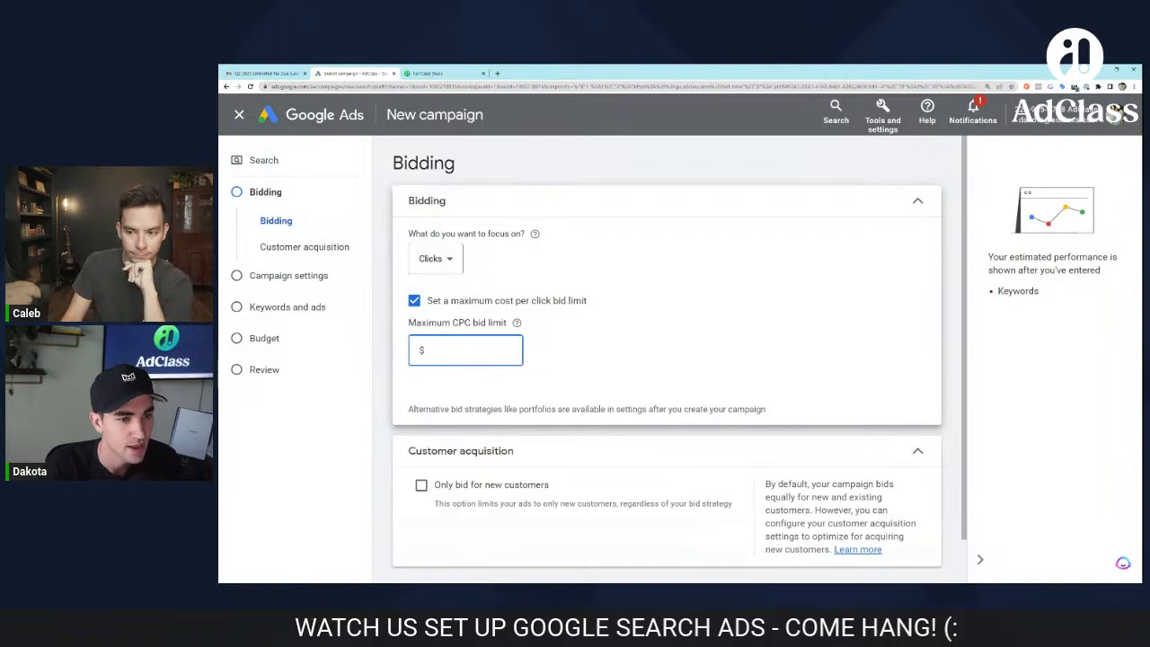
{"action": "type", "text": "5"}
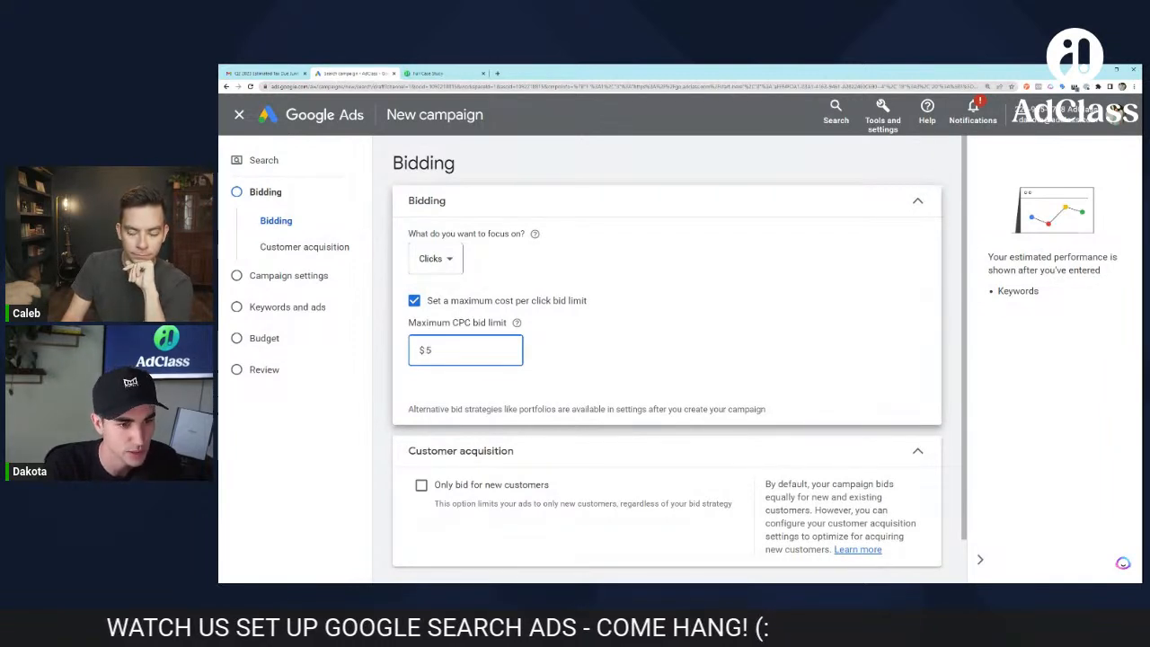
{"action": "left_click", "coordinate": [644, 359]}
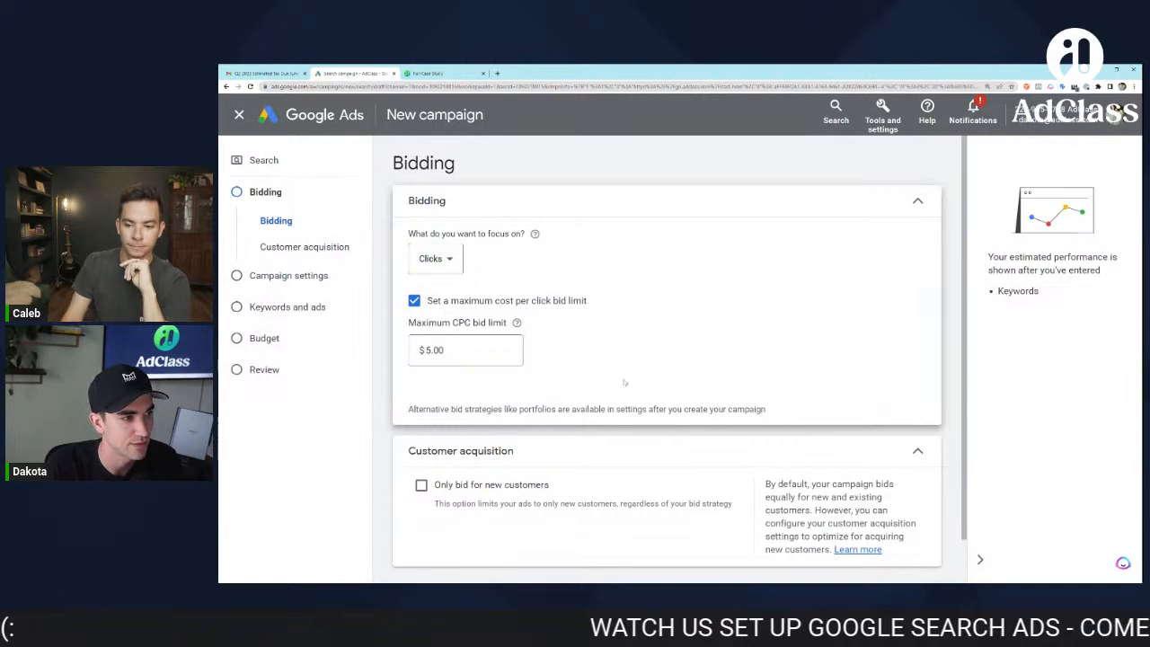
{"action": "left_click", "coordinate": [436, 258]}
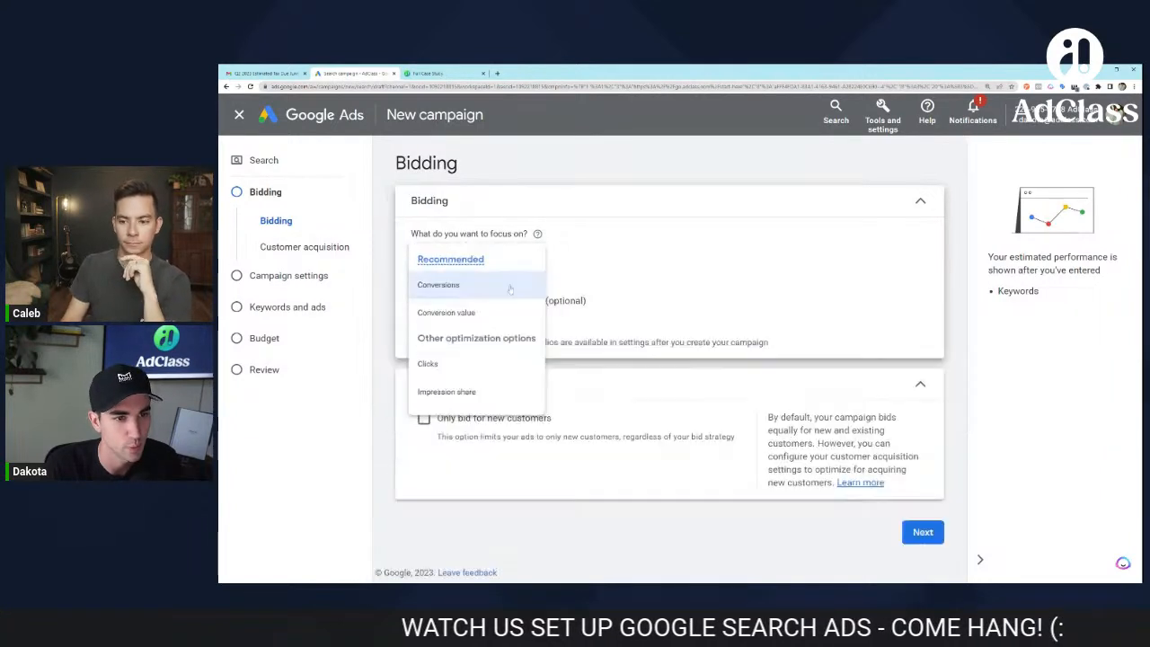
Step: Keep Conversions as the bidding focus, and try the option to only bid for new customers while reading its audience segment requirement
{"action": "left_click", "coordinate": [509, 291]}
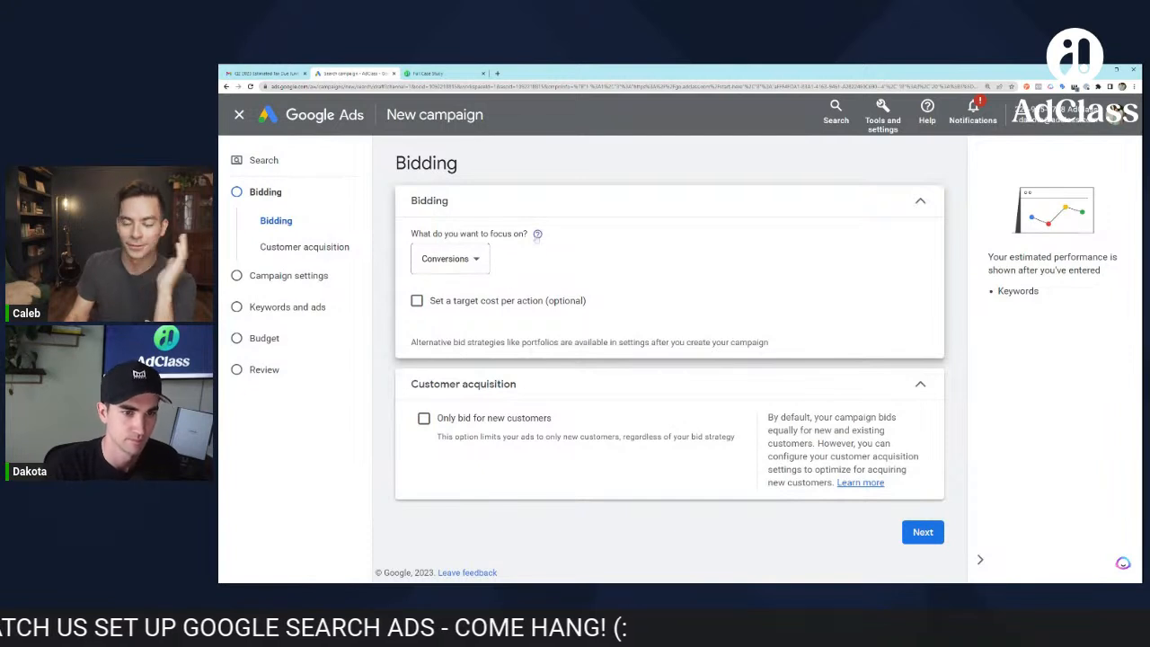
{"action": "mouse_move", "coordinate": [536, 236]}
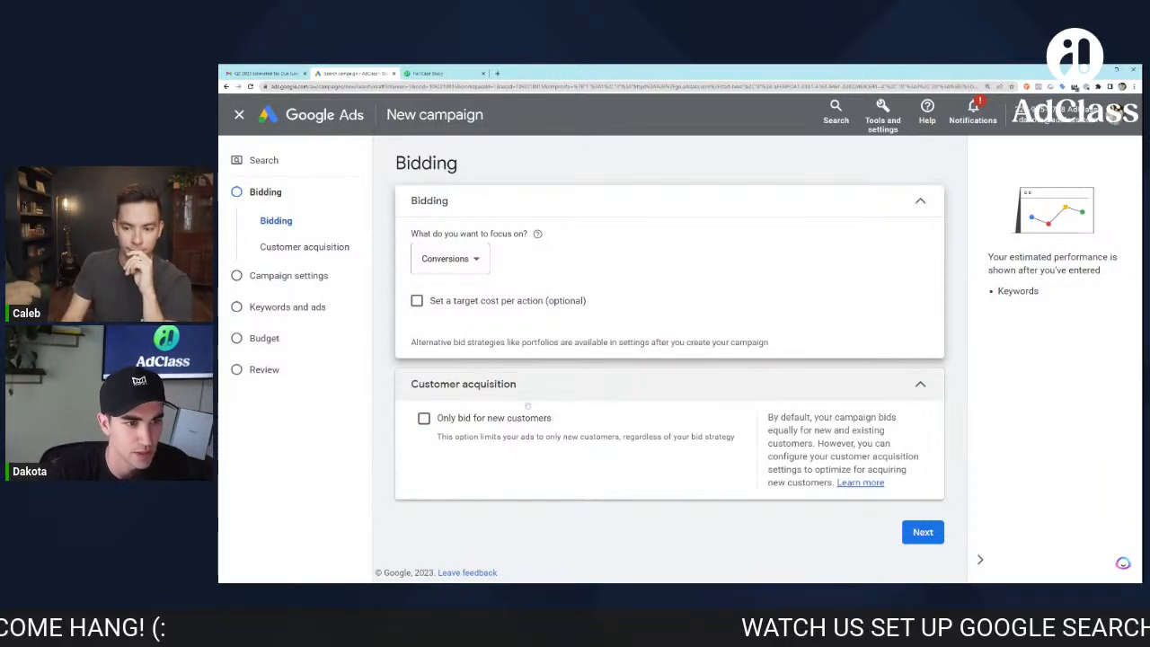
{"action": "left_click", "coordinate": [423, 418]}
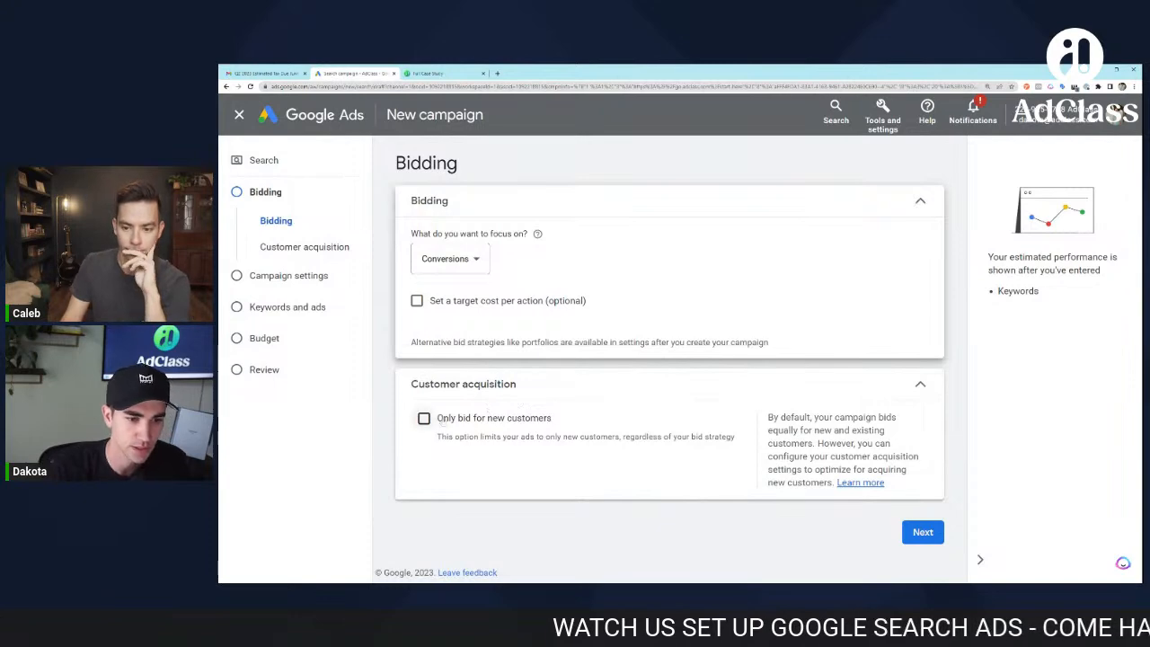
{"action": "scroll", "coordinate": [422, 377], "scroll_direction": "down", "scroll_amount": 1}
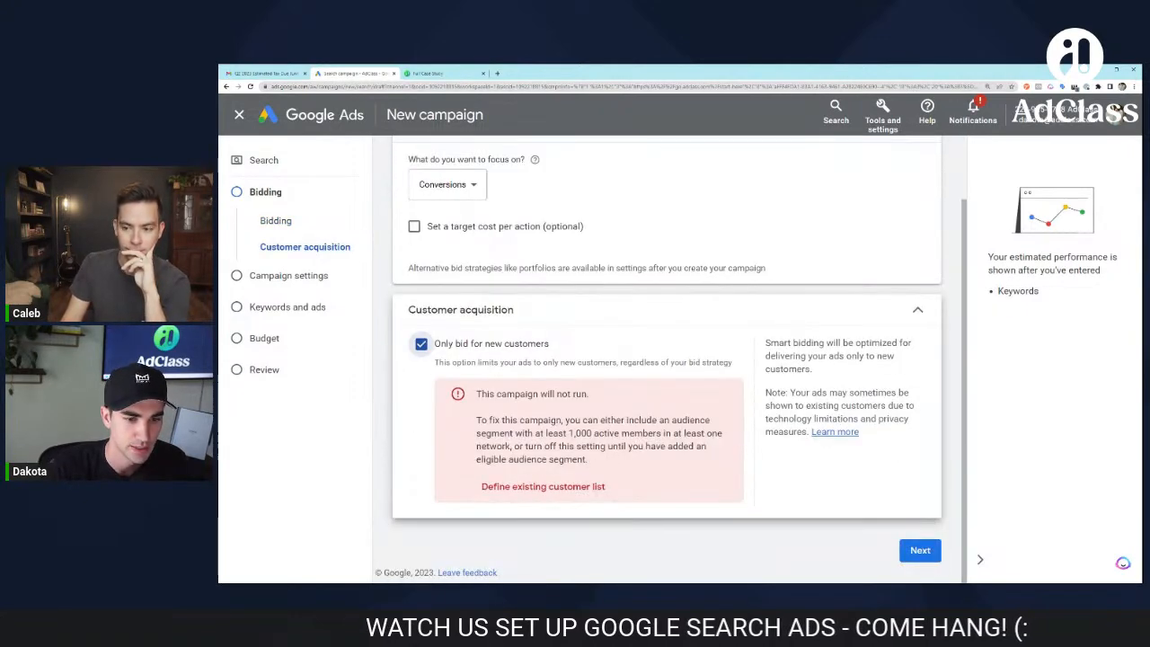
{"action": "left_click_drag", "start_coordinate": [505, 420], "coordinate": [589, 460]}
{"action": "left_click", "coordinate": [589, 460]}
{"action": "left_click_drag", "start_coordinate": [494, 394], "coordinate": [628, 447]}
{"action": "left_click", "coordinate": [628, 446]}
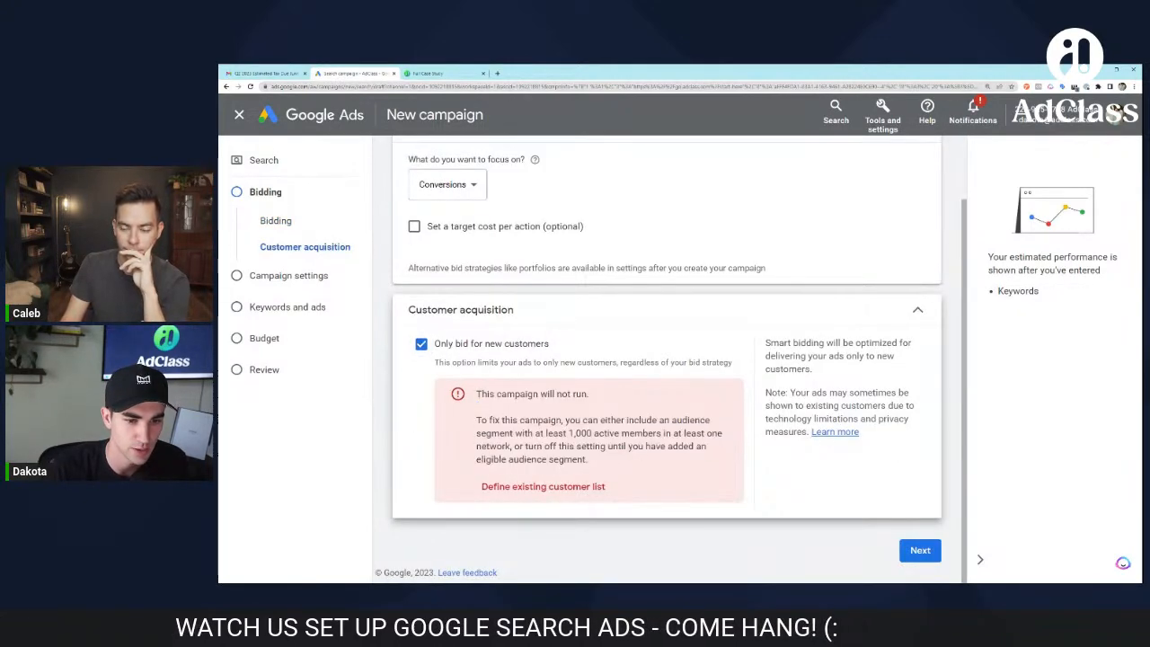
{"action": "left_click_drag", "start_coordinate": [519, 434], "coordinate": [672, 458]}
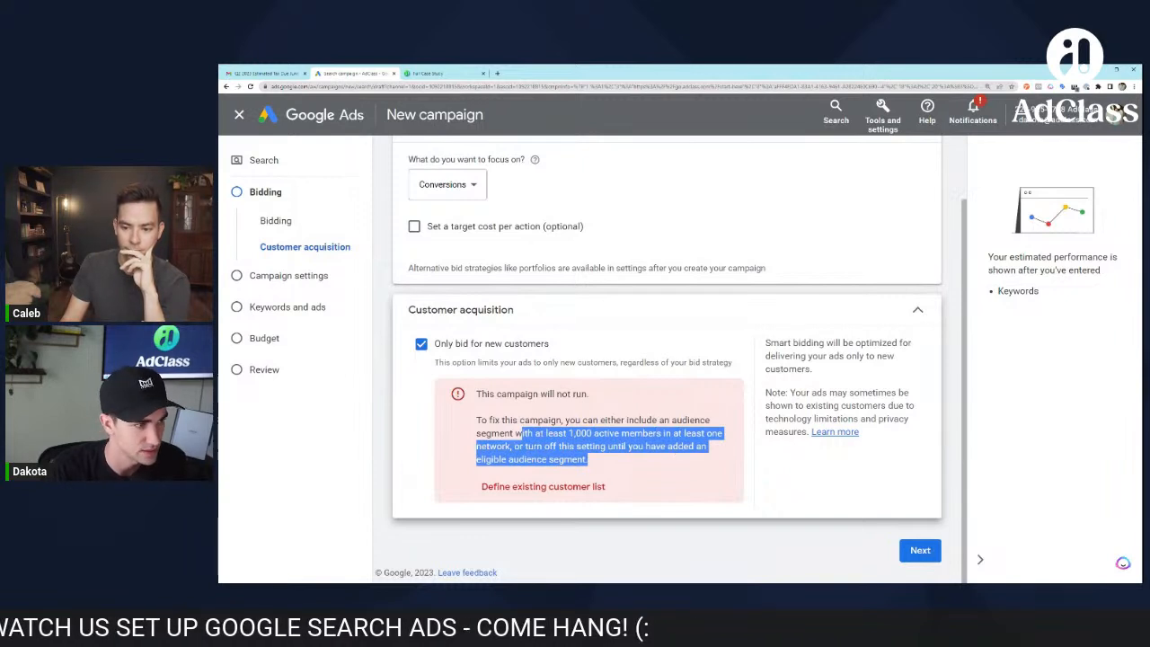
{"action": "left_click_drag", "start_coordinate": [476, 406], "coordinate": [635, 463]}
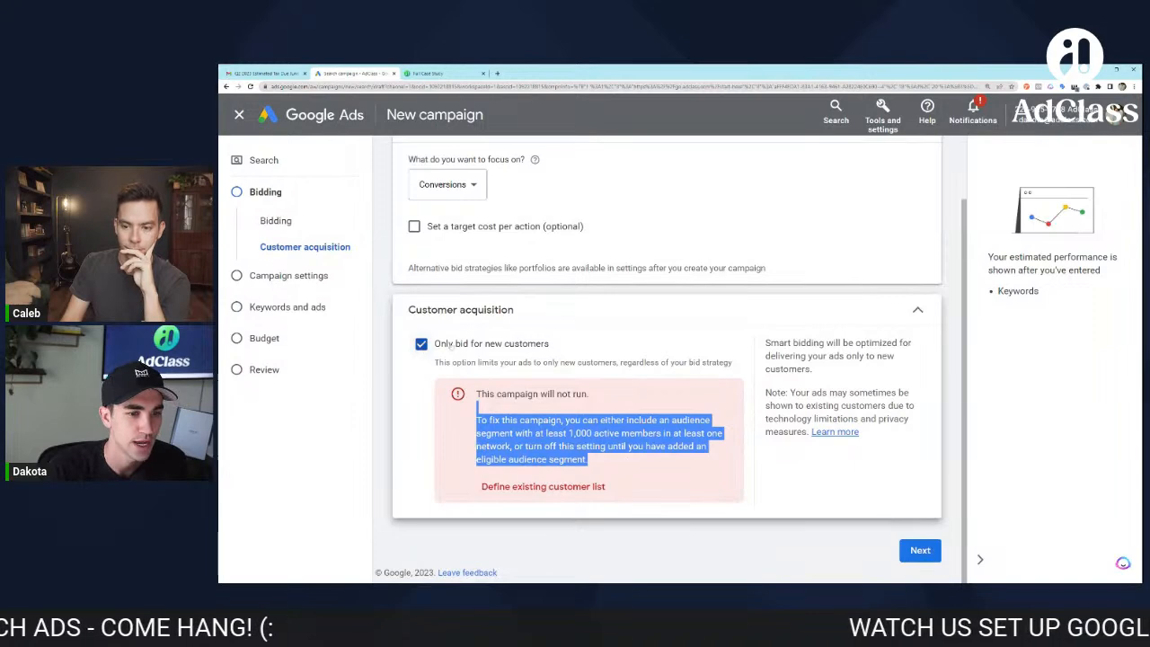
{"action": "left_click", "coordinate": [506, 393]}
{"action": "left_click_drag", "start_coordinate": [505, 394], "coordinate": [620, 462]}
{"action": "left_click", "coordinate": [620, 462]}
{"action": "left_click", "coordinate": [421, 344]}
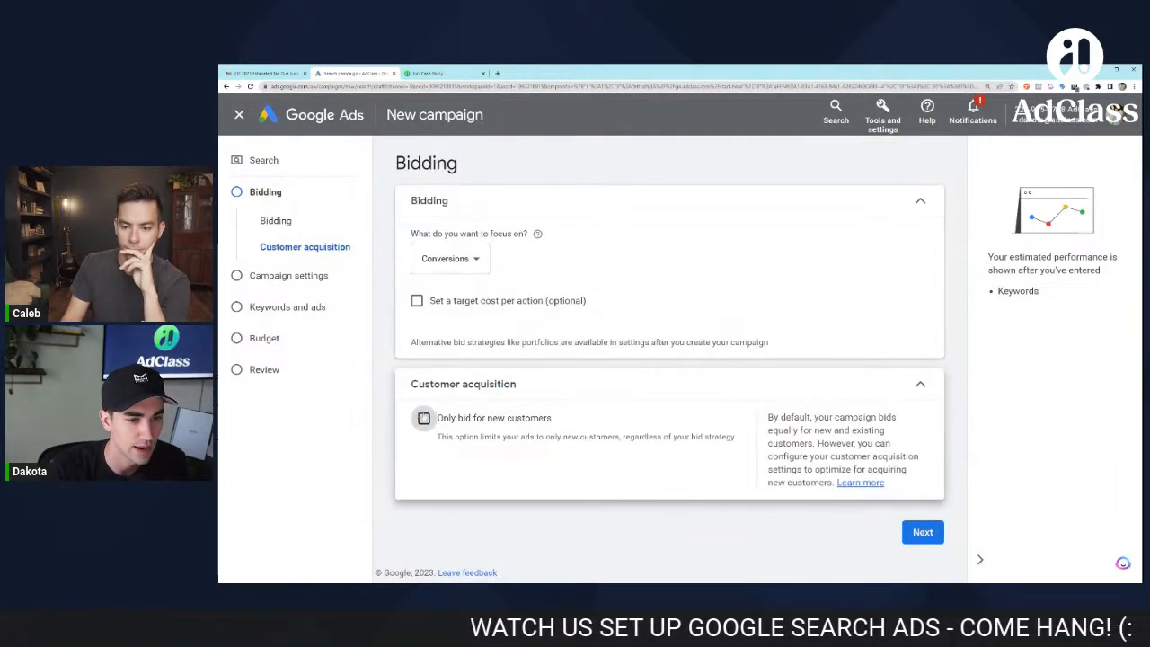
{"action": "left_click", "coordinate": [423, 418]}
{"action": "left_click", "coordinate": [423, 418]}
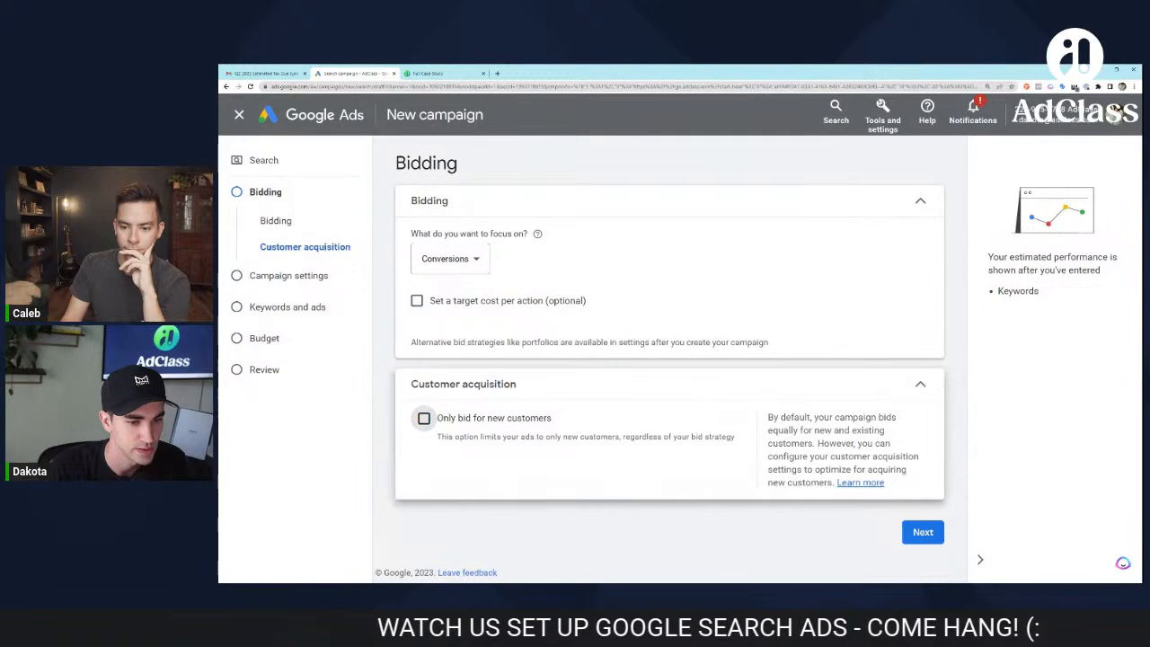
Step: Continue to the campaign settings, switch to choosing networks, and exclude Google search partners and the Google Display Network
{"action": "left_click", "coordinate": [923, 532]}
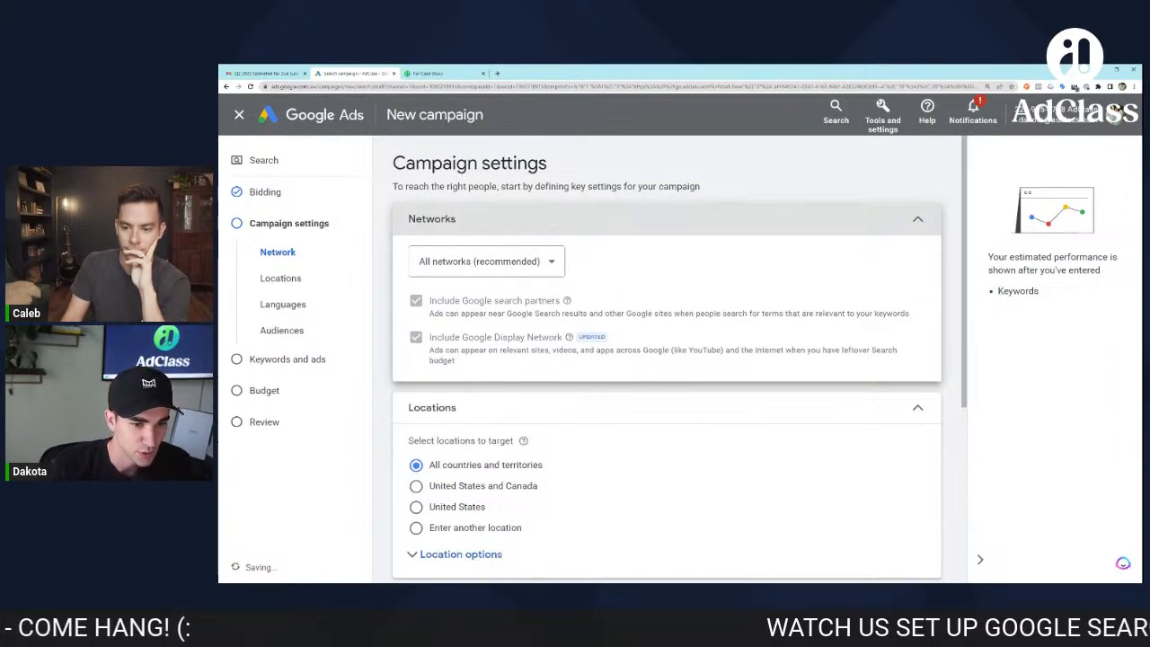
{"action": "left_click", "coordinate": [528, 262]}
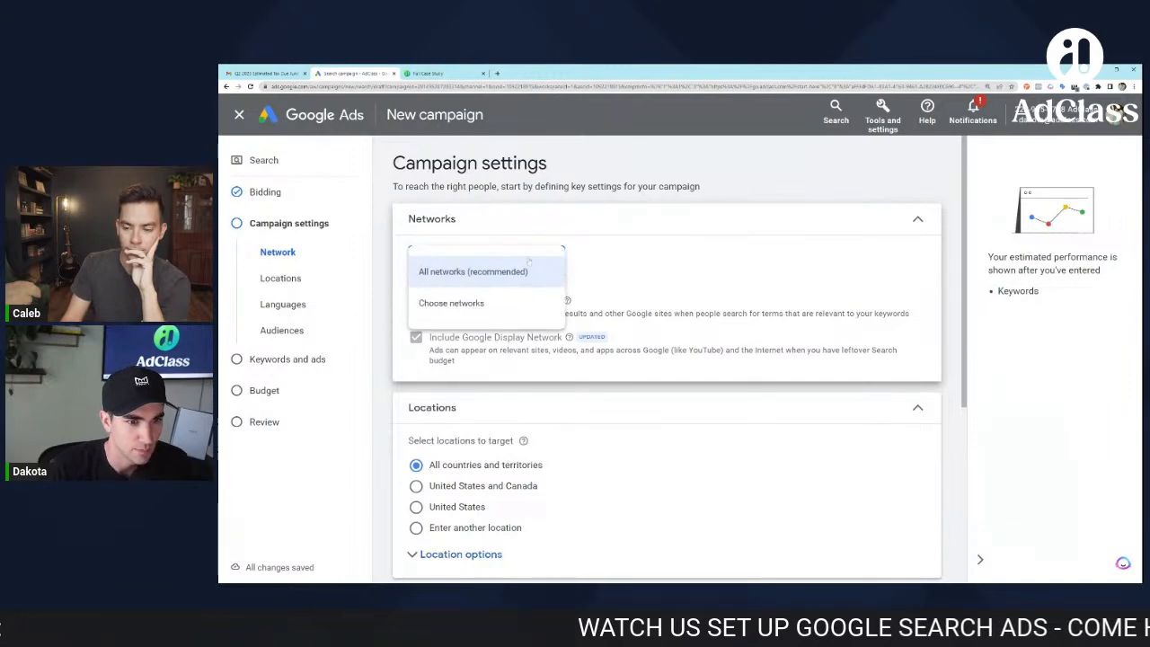
{"action": "left_click", "coordinate": [509, 303]}
{"action": "scroll", "coordinate": [598, 365], "scroll_direction": "down", "scroll_amount": 1}
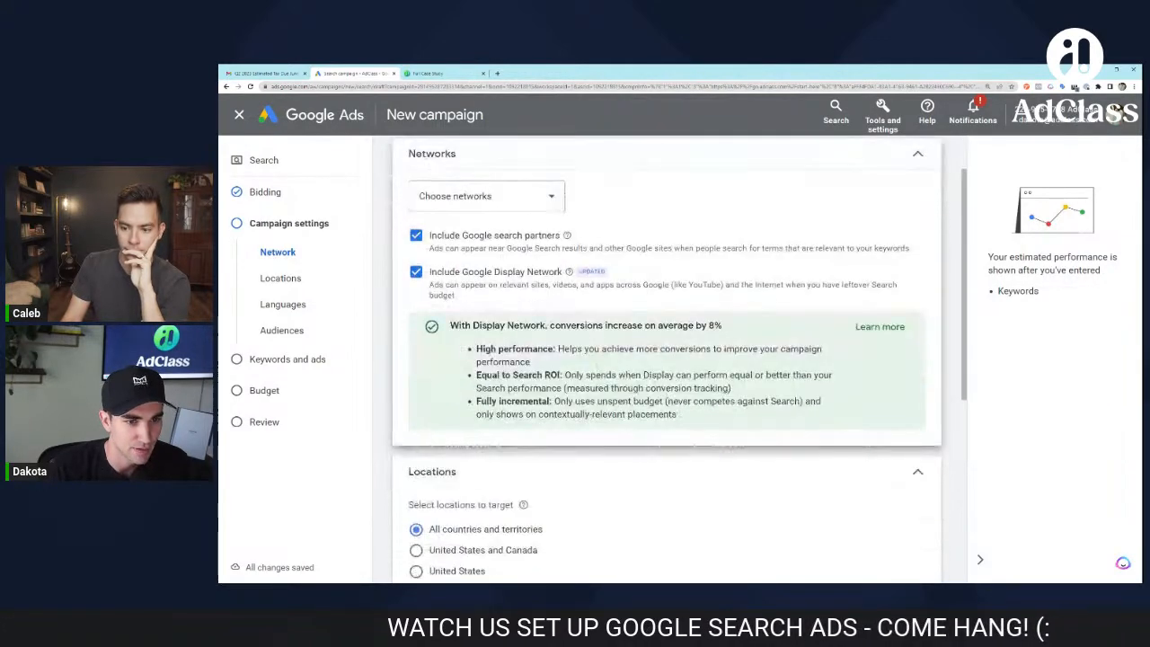
{"action": "scroll", "coordinate": [575, 355], "scroll_direction": "up", "scroll_amount": 1}
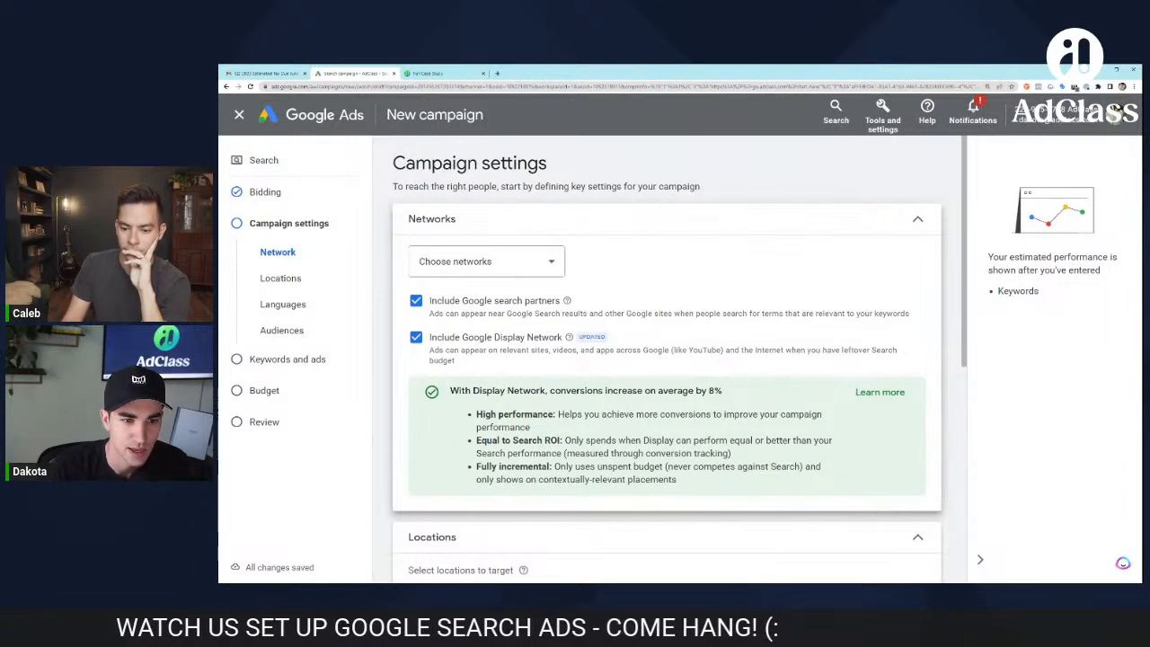
{"action": "left_click", "coordinate": [416, 301]}
{"action": "left_click", "coordinate": [416, 337]}
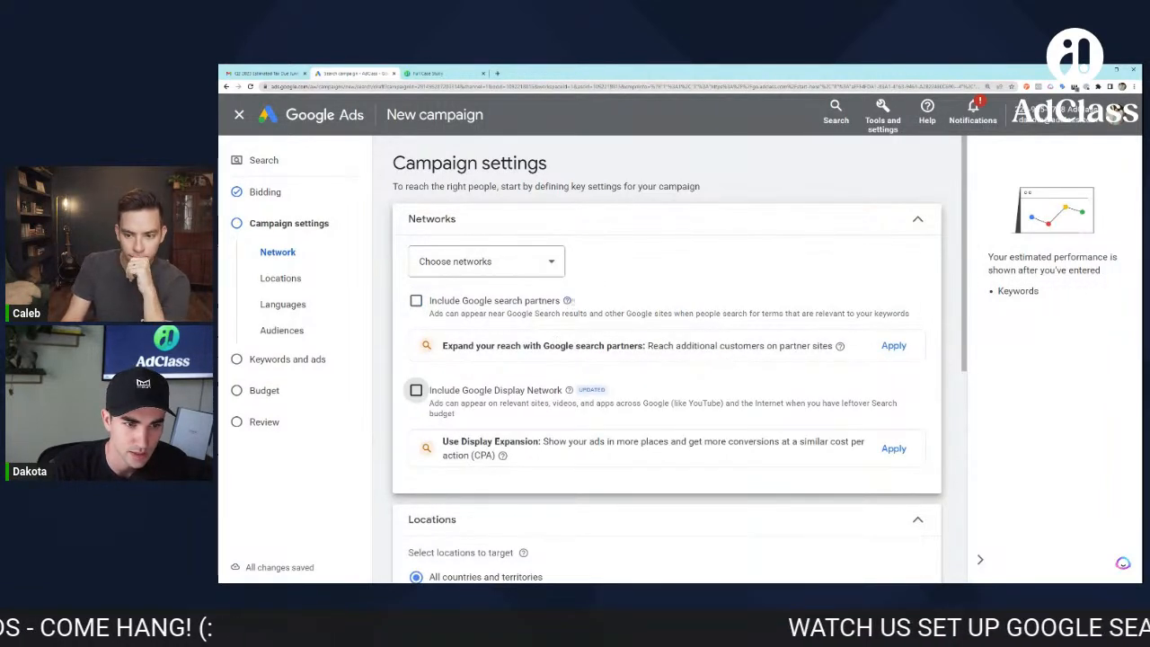
{"action": "mouse_move", "coordinate": [566, 303]}
{"action": "scroll", "coordinate": [456, 308], "scroll_direction": "down", "scroll_amount": 1}
{"action": "scroll", "coordinate": [455, 307], "scroll_direction": "up", "scroll_amount": 1}
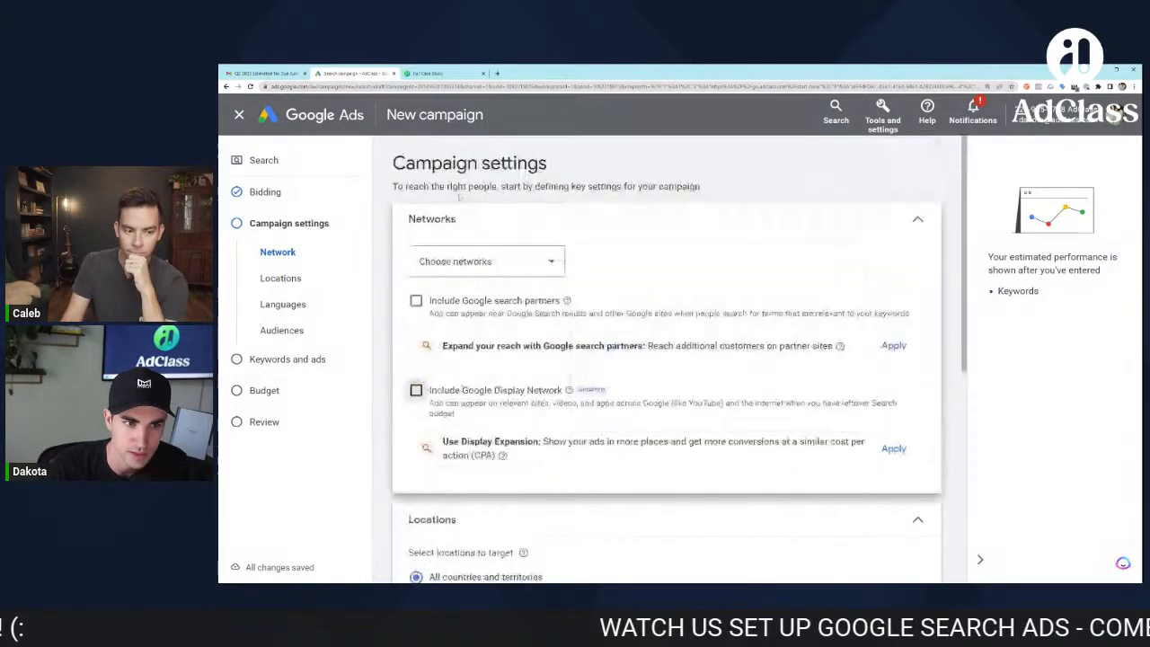
{"action": "scroll", "coordinate": [765, 291], "scroll_direction": "down", "scroll_amount": 3}
{"action": "scroll", "coordinate": [766, 291], "scroll_direction": "up", "scroll_amount": 3}
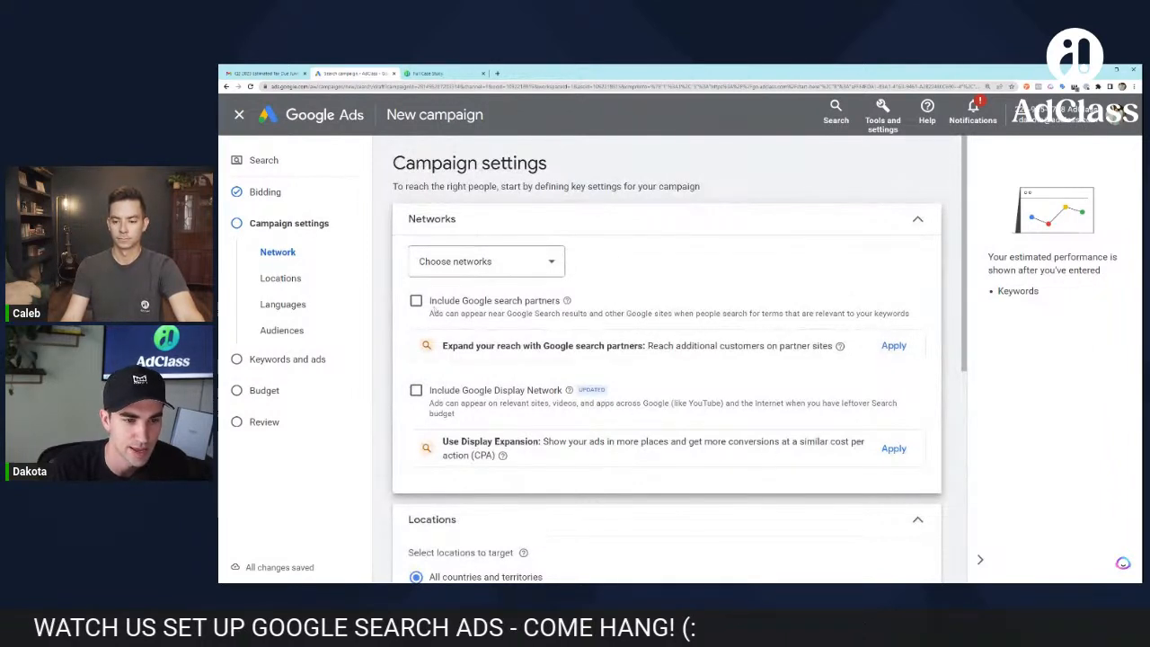
Step: Try including Google search partners, exclude them again, and keep the Choose networks option
{"action": "left_click", "coordinate": [416, 301]}
{"action": "left_click_drag", "start_coordinate": [480, 389], "coordinate": [580, 352]}
{"action": "left_click", "coordinate": [579, 218]}
{"action": "left_click", "coordinate": [580, 214]}
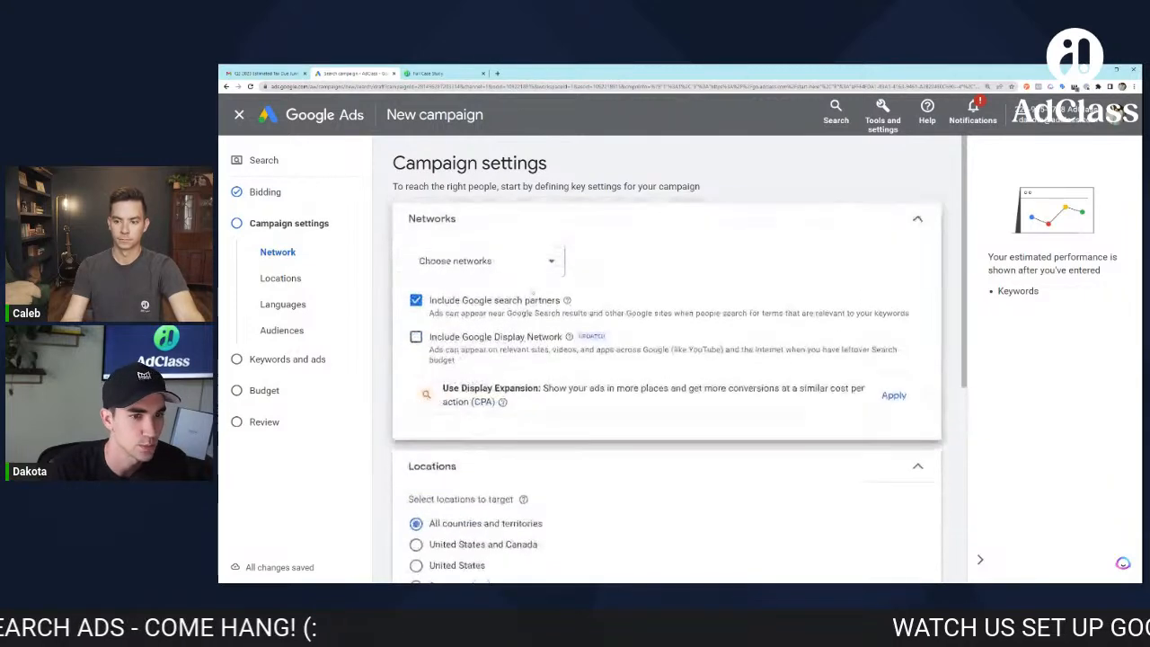
{"action": "left_click_drag", "start_coordinate": [581, 314], "coordinate": [911, 316]}
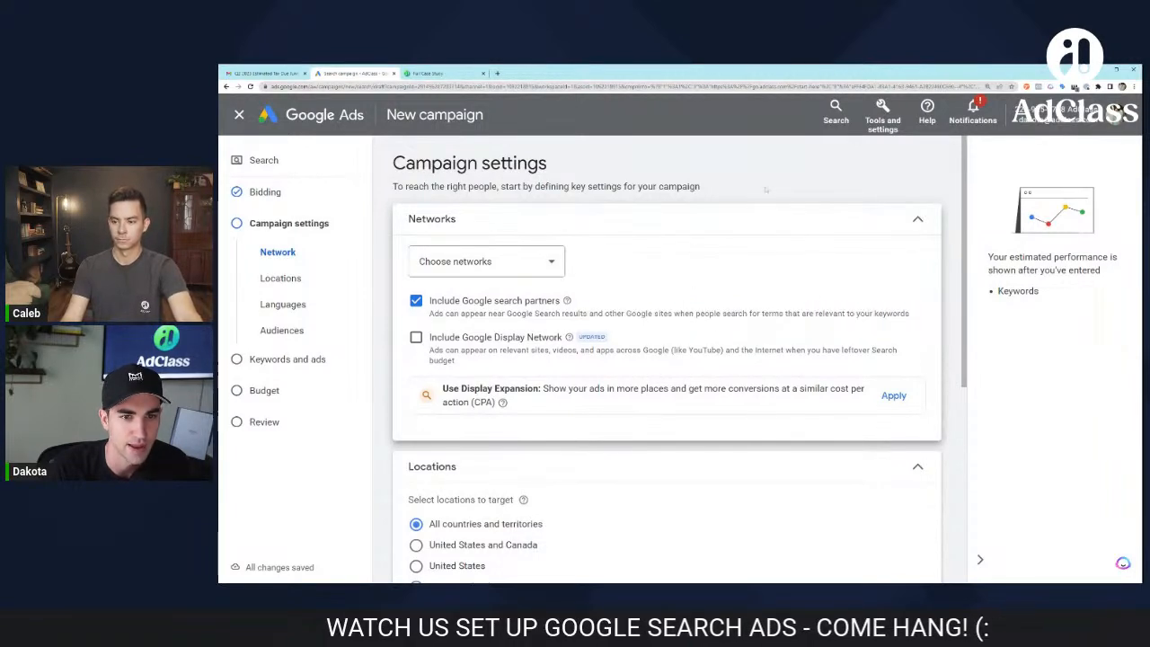
{"action": "left_click", "coordinate": [463, 268]}
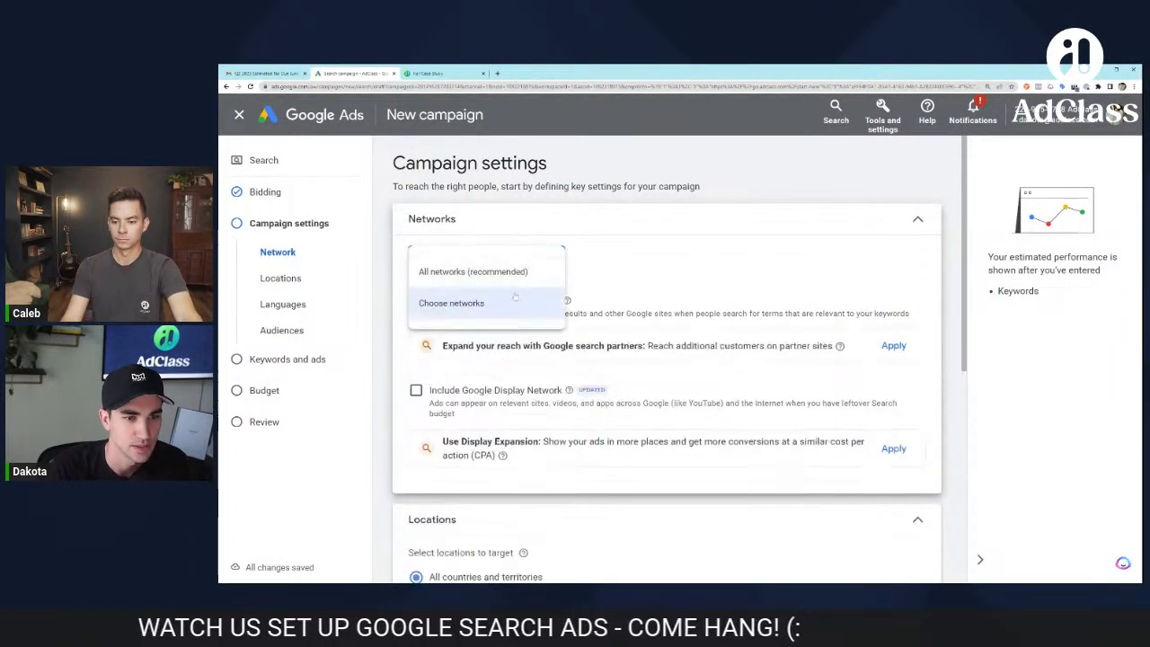
{"action": "left_click", "coordinate": [451, 303]}
{"action": "scroll", "coordinate": [636, 295], "scroll_direction": "down", "scroll_amount": 1}
{"action": "scroll", "coordinate": [636, 295], "scroll_direction": "up", "scroll_amount": 2}
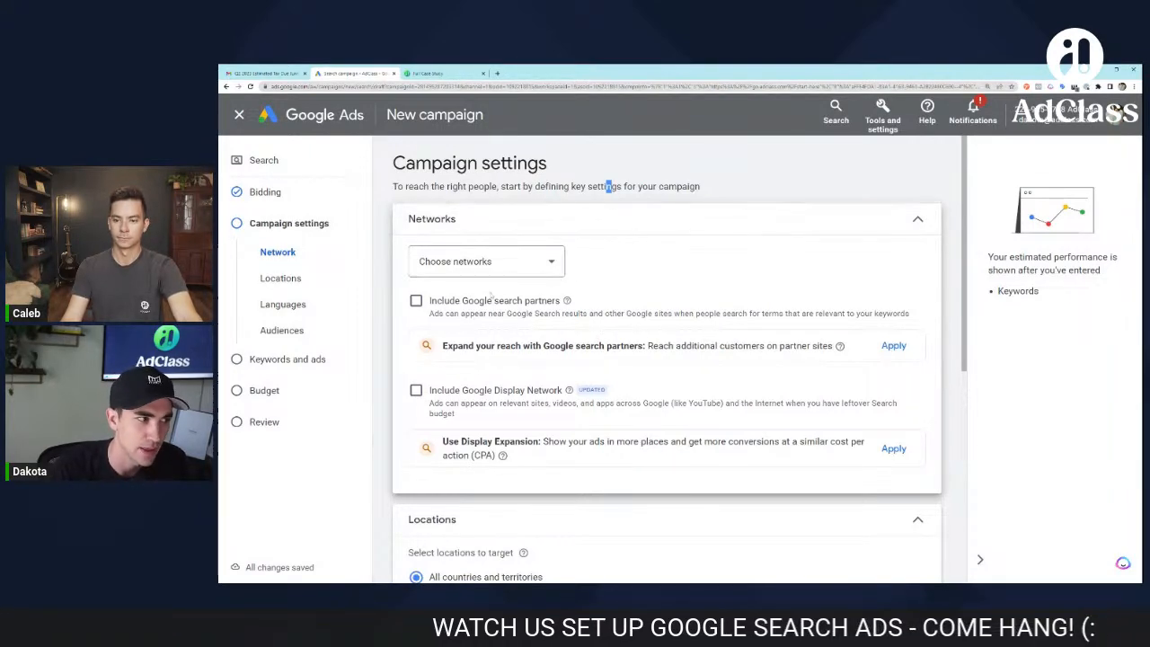
{"action": "scroll", "coordinate": [485, 292], "scroll_direction": "down", "scroll_amount": 2}
{"action": "scroll", "coordinate": [471, 288], "scroll_direction": "up", "scroll_amount": 2}
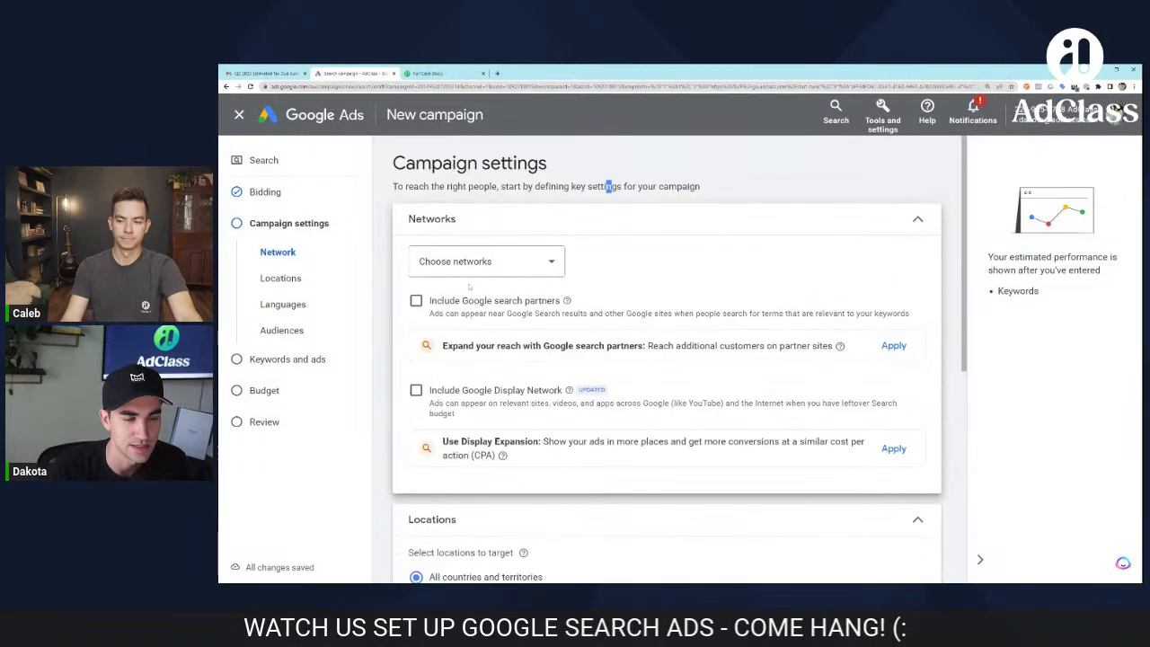
Step: Target the United States and set the location target option to Presence: People in or regularly in your targeted locations
{"action": "scroll", "coordinate": [485, 296], "scroll_direction": "down", "scroll_amount": 5}
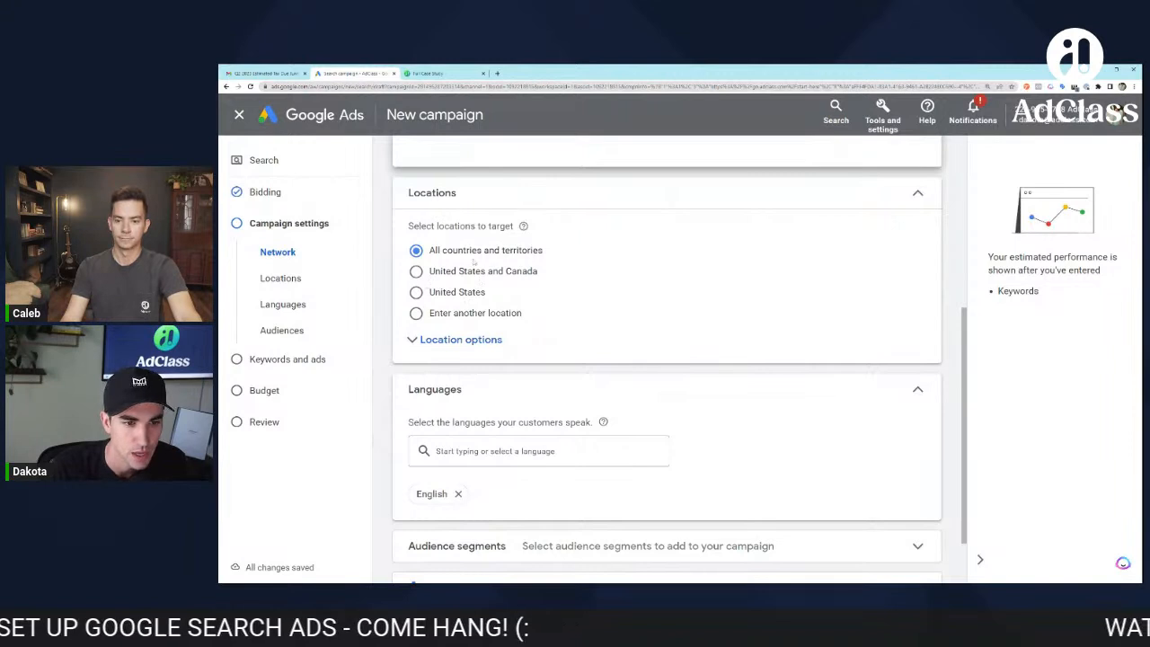
{"action": "left_click", "coordinate": [458, 296]}
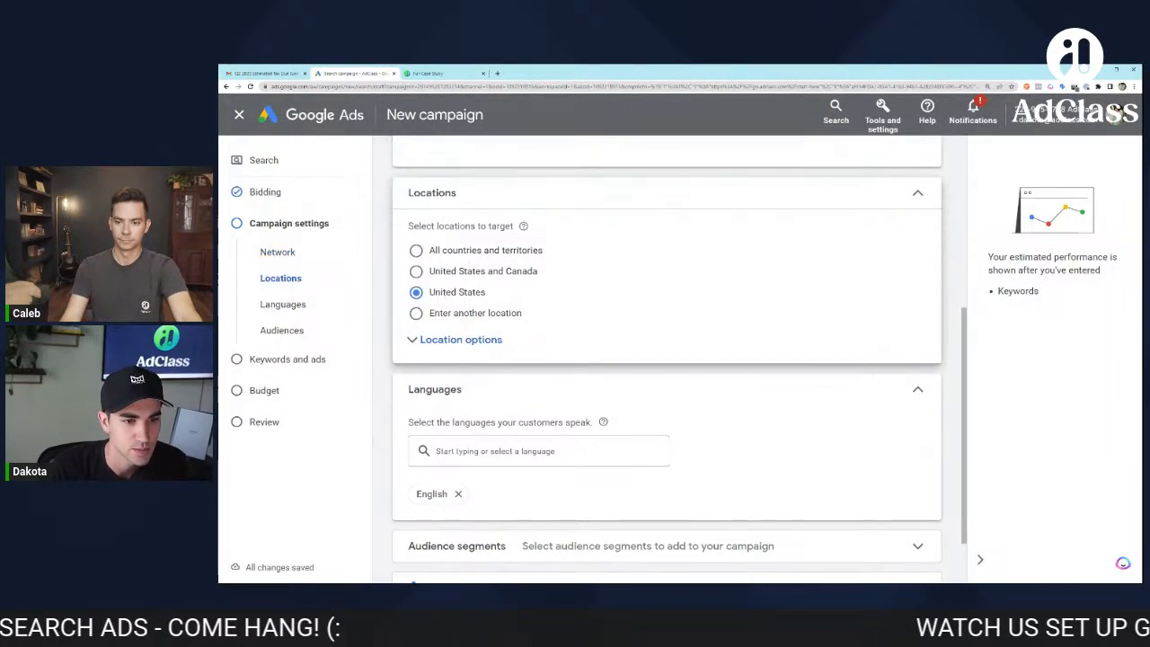
{"action": "left_click", "coordinate": [460, 339]}
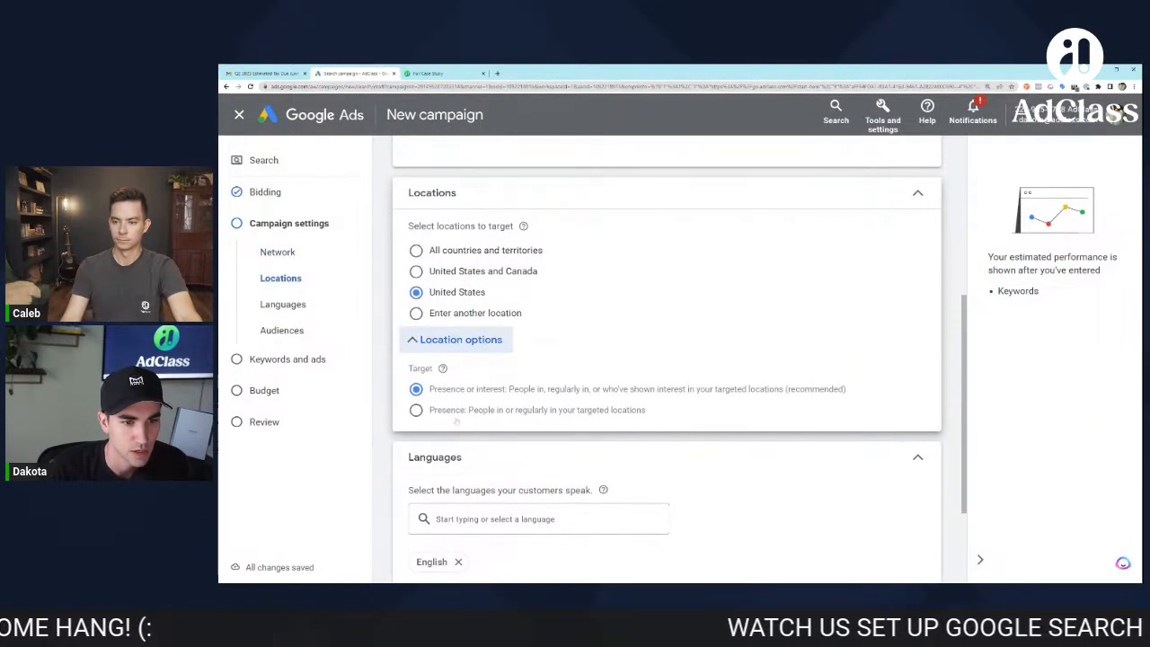
{"action": "scroll", "coordinate": [520, 382], "scroll_direction": "down", "scroll_amount": 2}
{"action": "scroll", "coordinate": [552, 333], "scroll_direction": "up", "scroll_amount": 1}
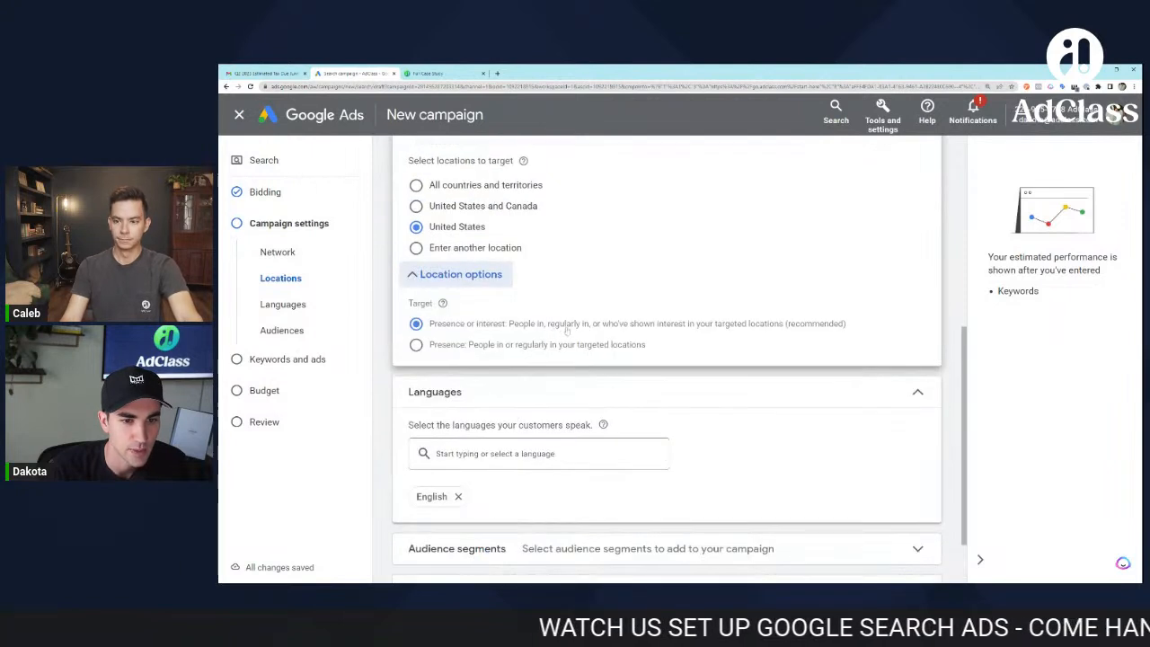
{"action": "left_click_drag", "start_coordinate": [542, 325], "coordinate": [688, 327]}
{"action": "left_click", "coordinate": [610, 346]}
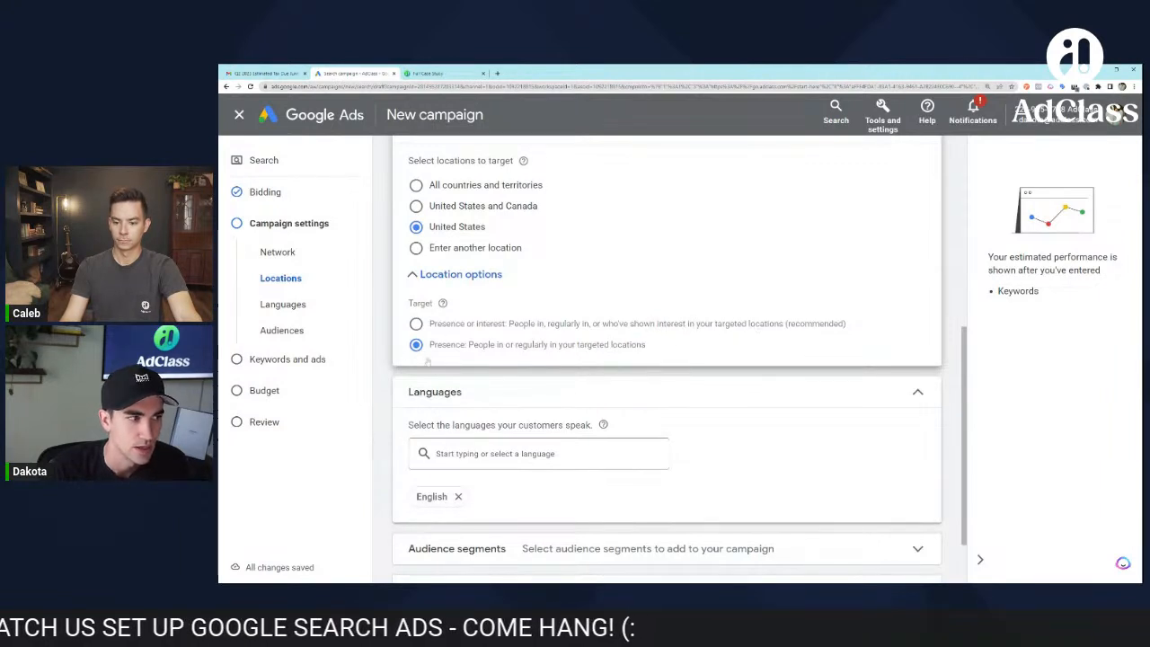
Step: Compare the two location target options, trying Presence or interest and returning to Presence
{"action": "left_click_drag", "start_coordinate": [455, 355], "coordinate": [636, 355]}
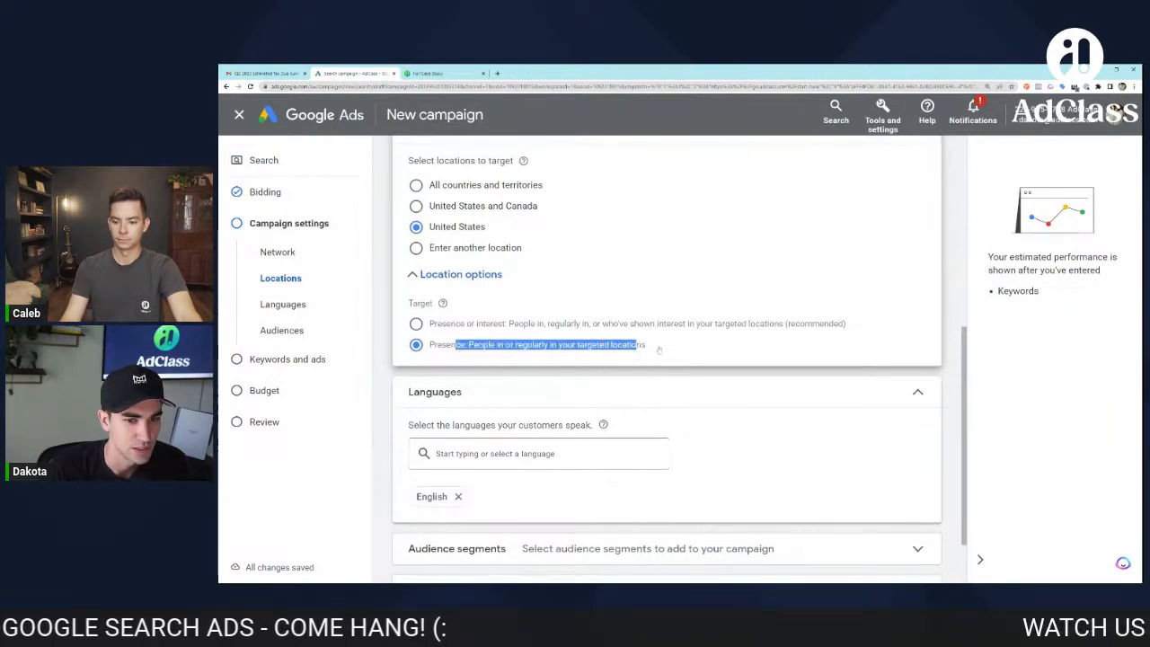
{"action": "left_click", "coordinate": [659, 350]}
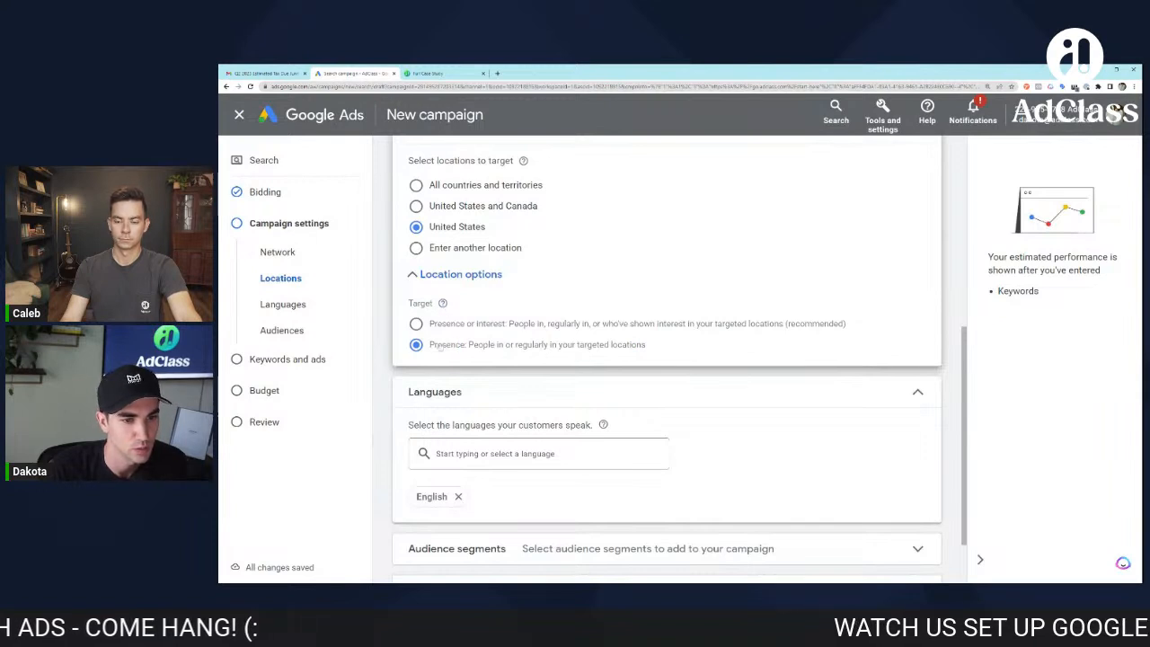
{"action": "left_click_drag", "start_coordinate": [435, 352], "coordinate": [647, 355]}
{"action": "left_click", "coordinate": [647, 353]}
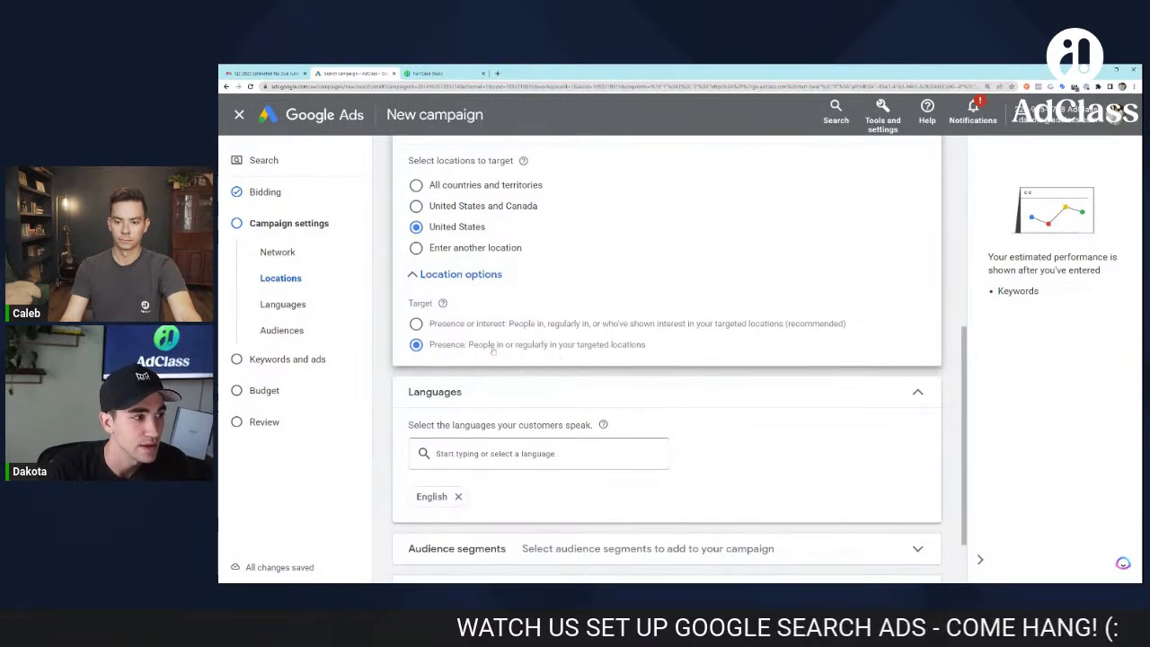
{"action": "left_click_drag", "start_coordinate": [469, 353], "coordinate": [669, 352]}
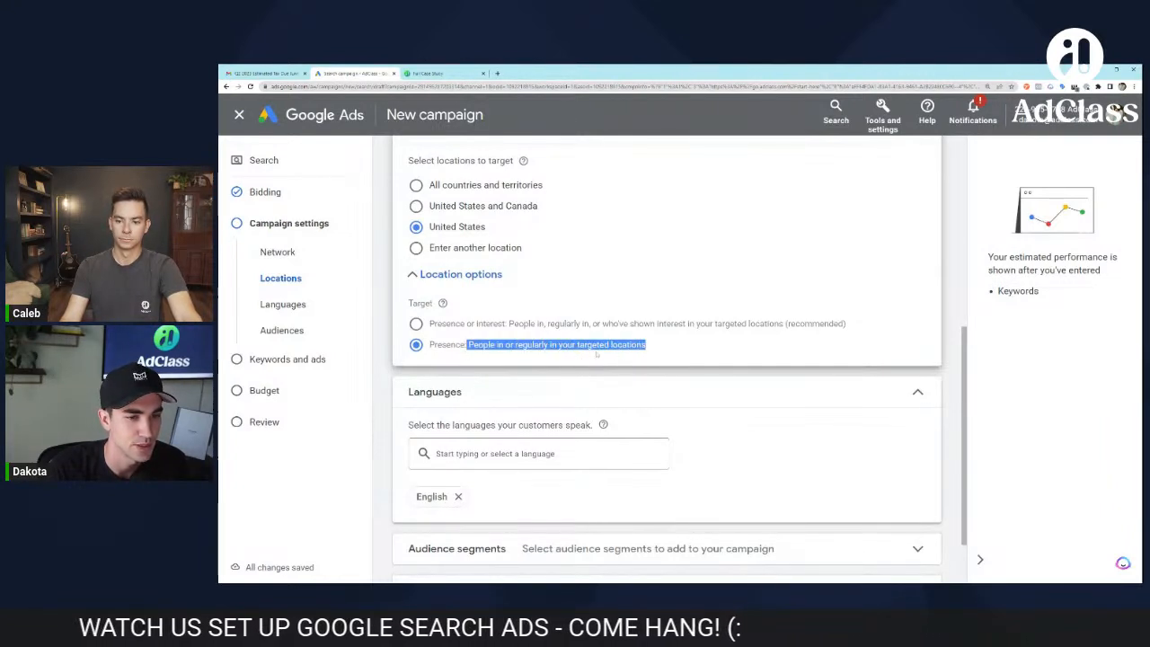
{"action": "left_click_drag", "start_coordinate": [848, 326], "coordinate": [689, 328]}
{"action": "left_click_drag", "start_coordinate": [610, 326], "coordinate": [745, 329]}
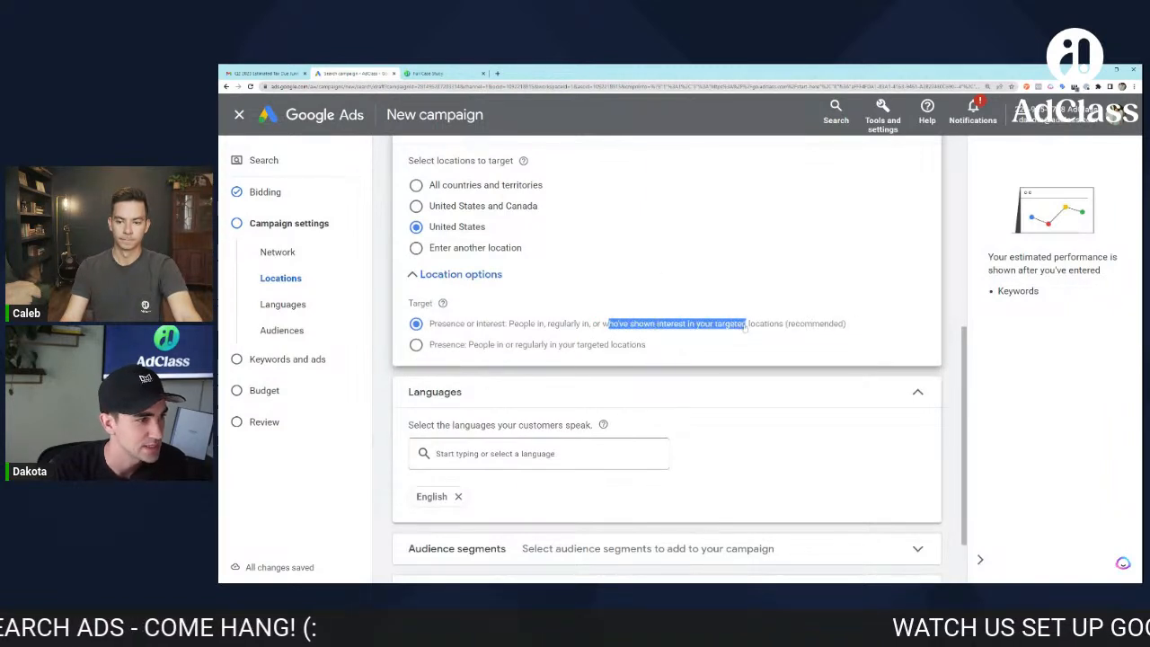
{"action": "left_click", "coordinate": [557, 344]}
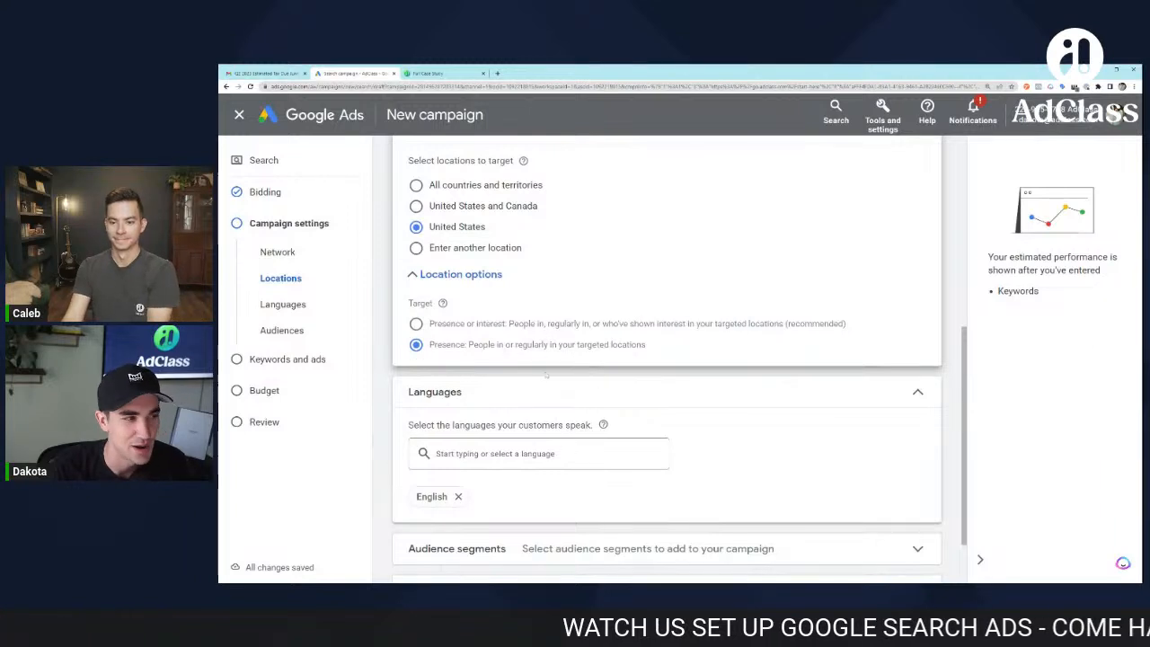
Step: Check the language choices, keep only English, and open the audience segments settings
{"action": "scroll", "coordinate": [545, 375], "scroll_direction": "down", "scroll_amount": 3}
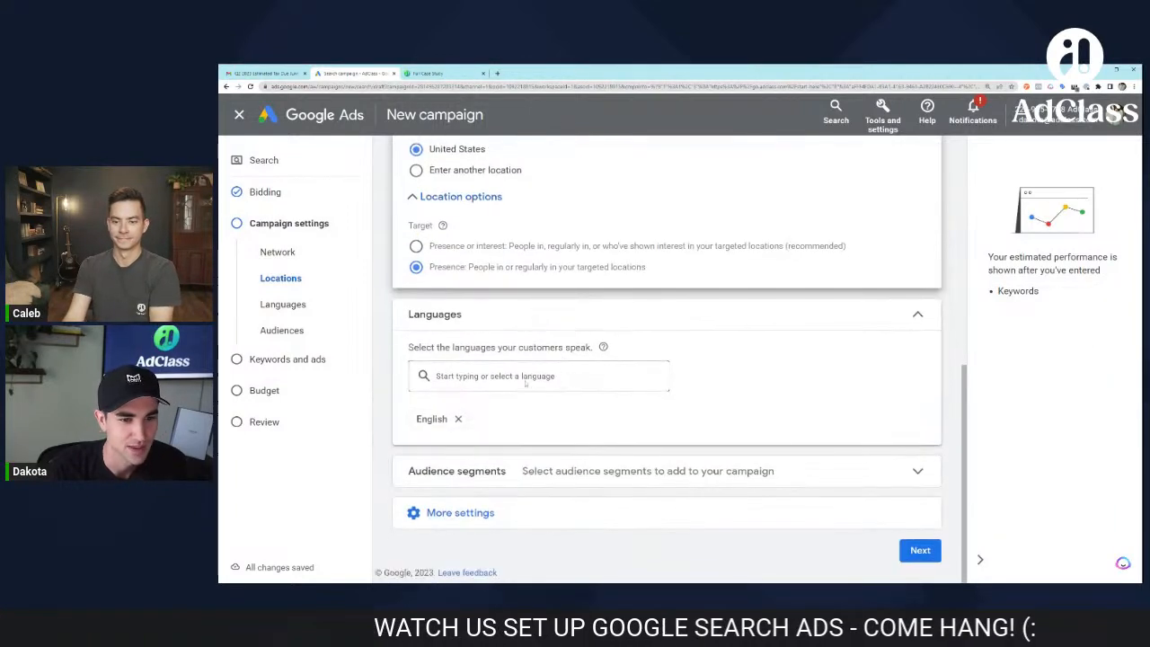
{"action": "left_click", "coordinate": [526, 380]}
{"action": "left_click", "coordinate": [560, 398]}
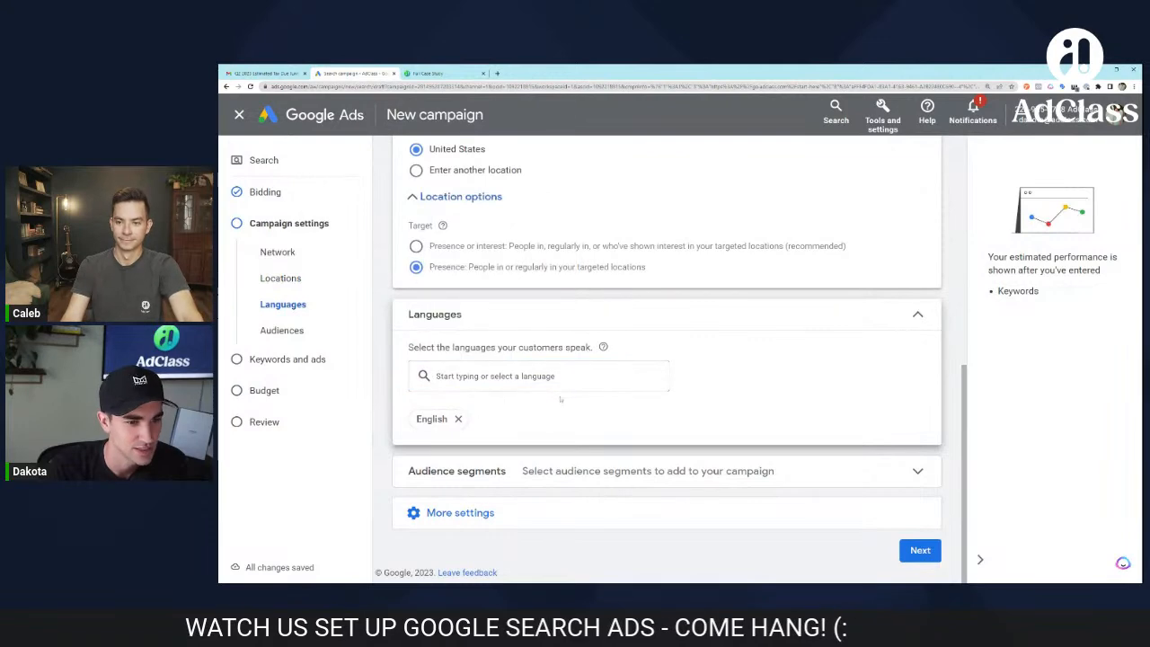
{"action": "left_click", "coordinate": [646, 470]}
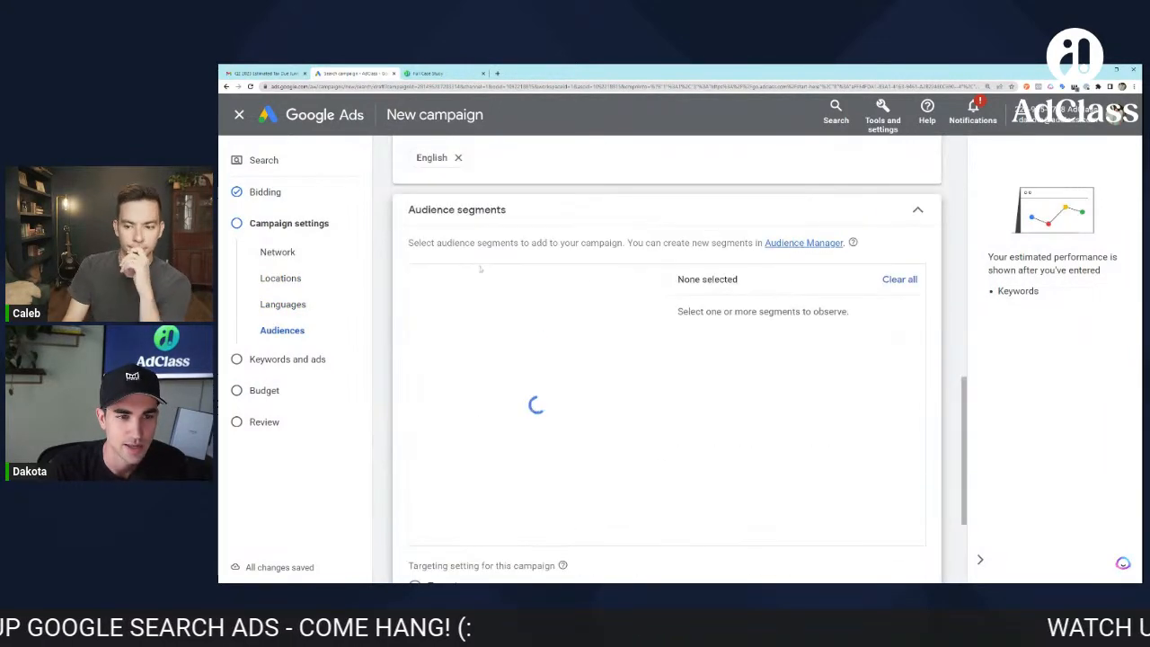
Step: Review the suggested audience segments and the targeting setting options for the campaign
{"action": "scroll", "coordinate": [481, 269], "scroll_direction": "down", "scroll_amount": 1}
{"action": "scroll", "coordinate": [677, 280], "scroll_direction": "down", "scroll_amount": 2}
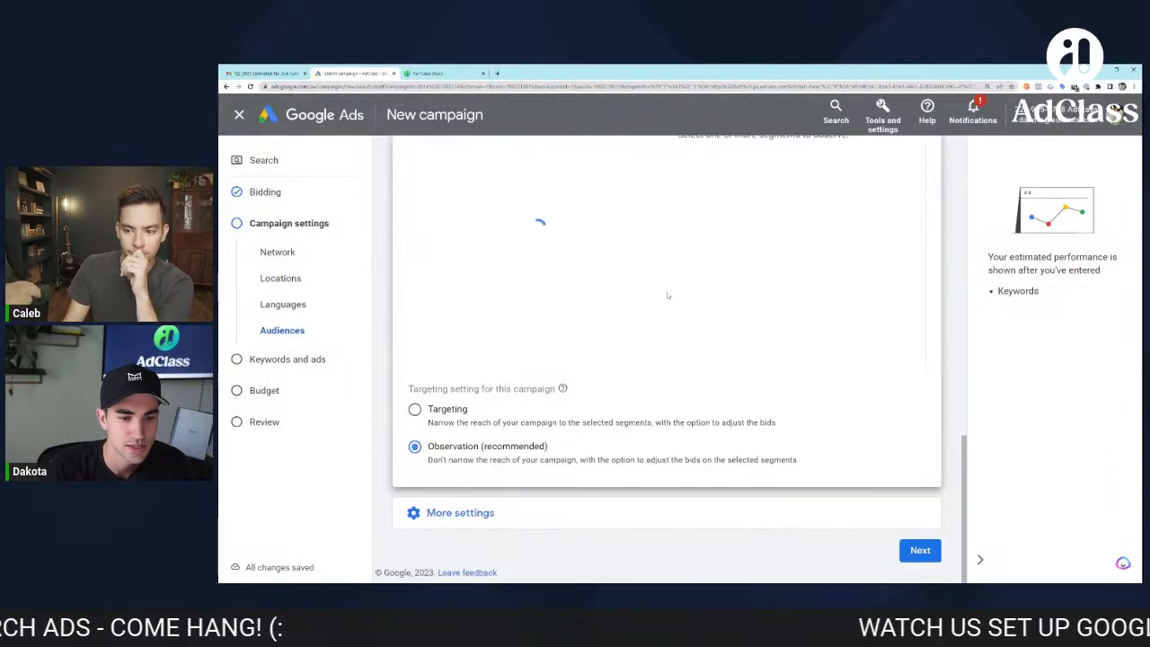
{"action": "scroll", "coordinate": [533, 360], "scroll_direction": "up", "scroll_amount": 2}
{"action": "scroll", "coordinate": [518, 331], "scroll_direction": "down", "scroll_amount": 2}
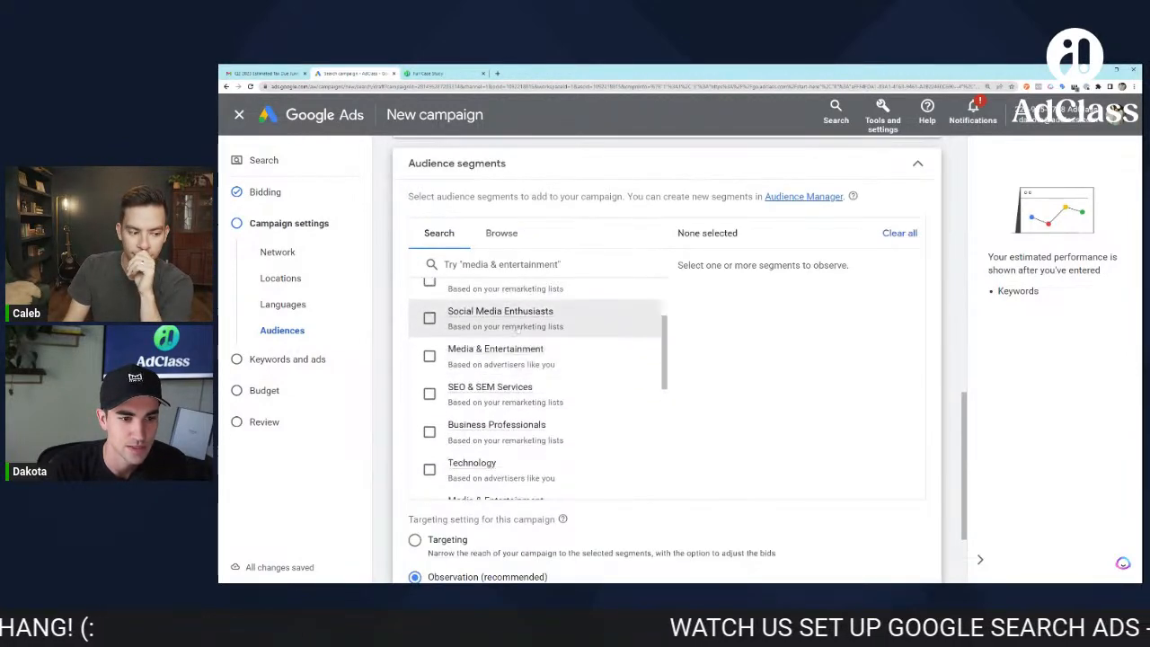
{"action": "scroll", "coordinate": [519, 331], "scroll_direction": "up", "scroll_amount": 2}
{"action": "scroll", "coordinate": [745, 376], "scroll_direction": "up", "scroll_amount": 2}
{"action": "scroll", "coordinate": [744, 376], "scroll_direction": "down", "scroll_amount": 3}
{"action": "scroll", "coordinate": [745, 376], "scroll_direction": "up", "scroll_amount": 1}
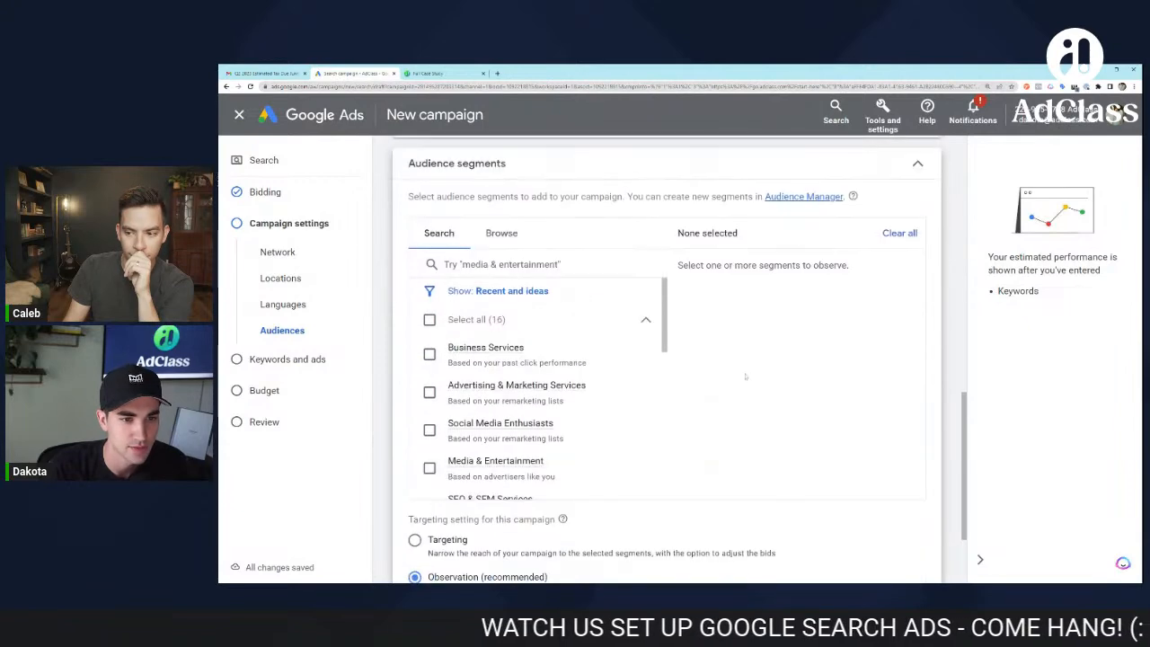
{"action": "scroll", "coordinate": [548, 349], "scroll_direction": "down", "scroll_amount": 6}
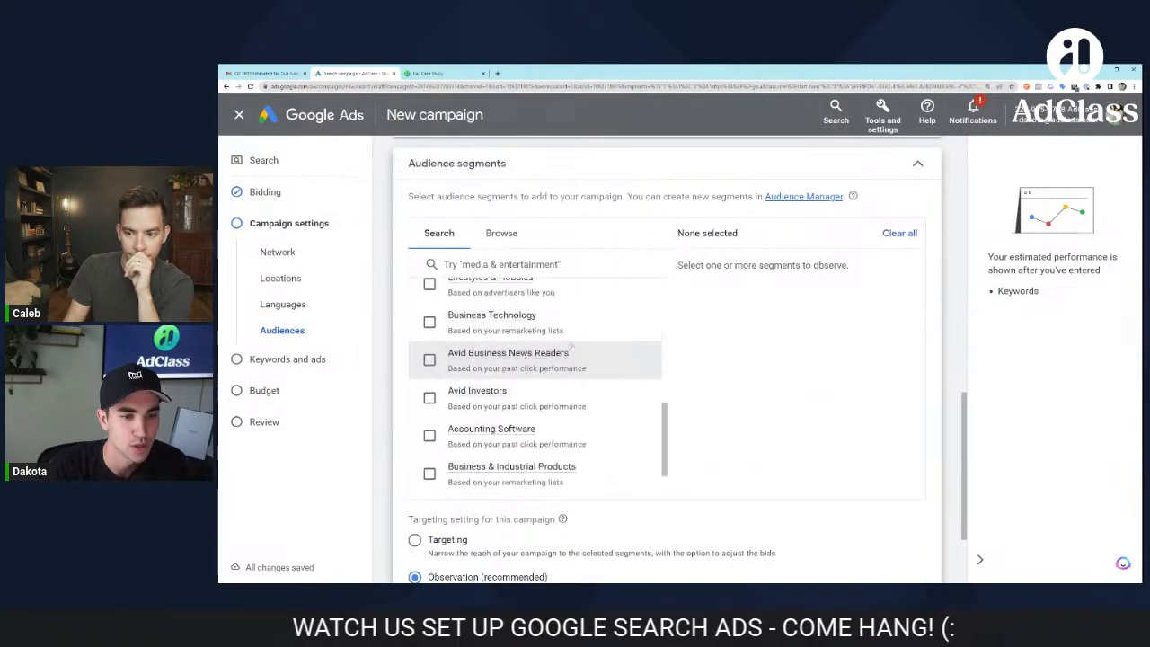
{"action": "scroll", "coordinate": [629, 350], "scroll_direction": "up", "scroll_amount": 3}
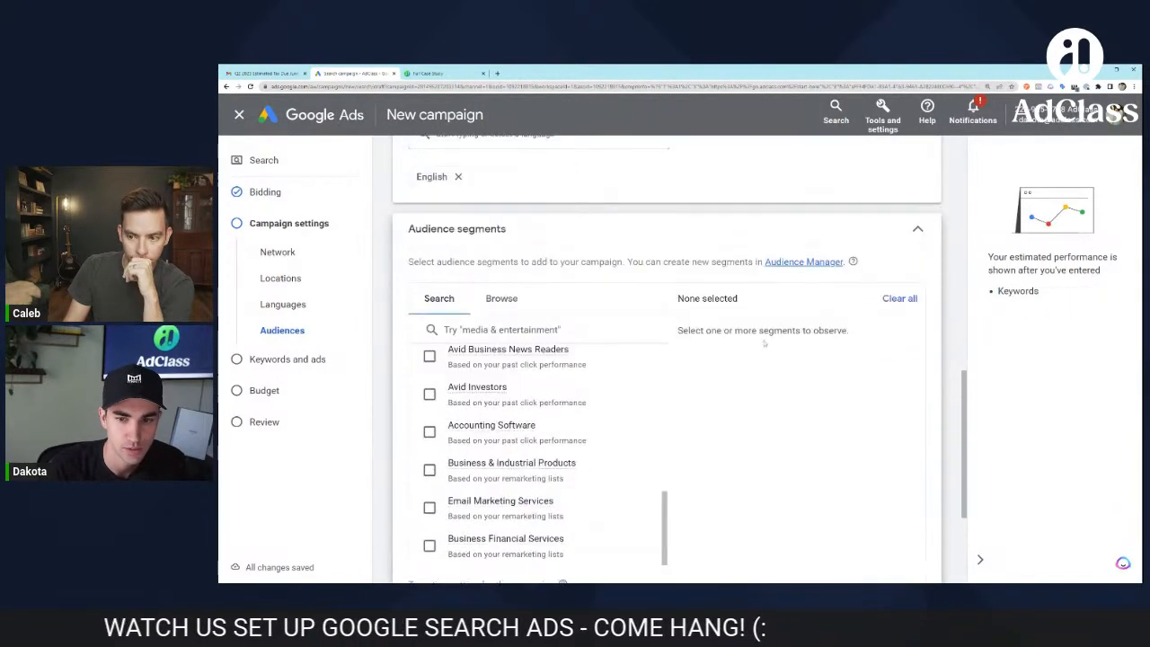
{"action": "scroll", "coordinate": [598, 331], "scroll_direction": "down", "scroll_amount": 1}
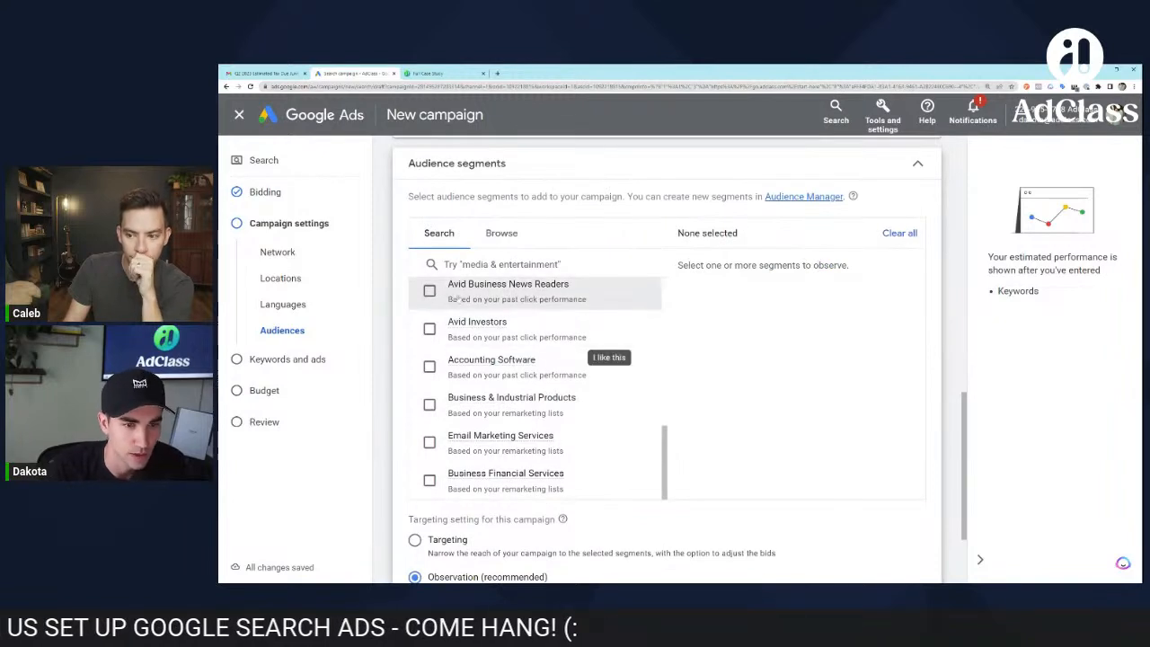
Step: Try adding the All visitors (Google Ads) segment from the website visitors data segments, and clear the selection again
{"action": "left_click", "coordinate": [498, 234]}
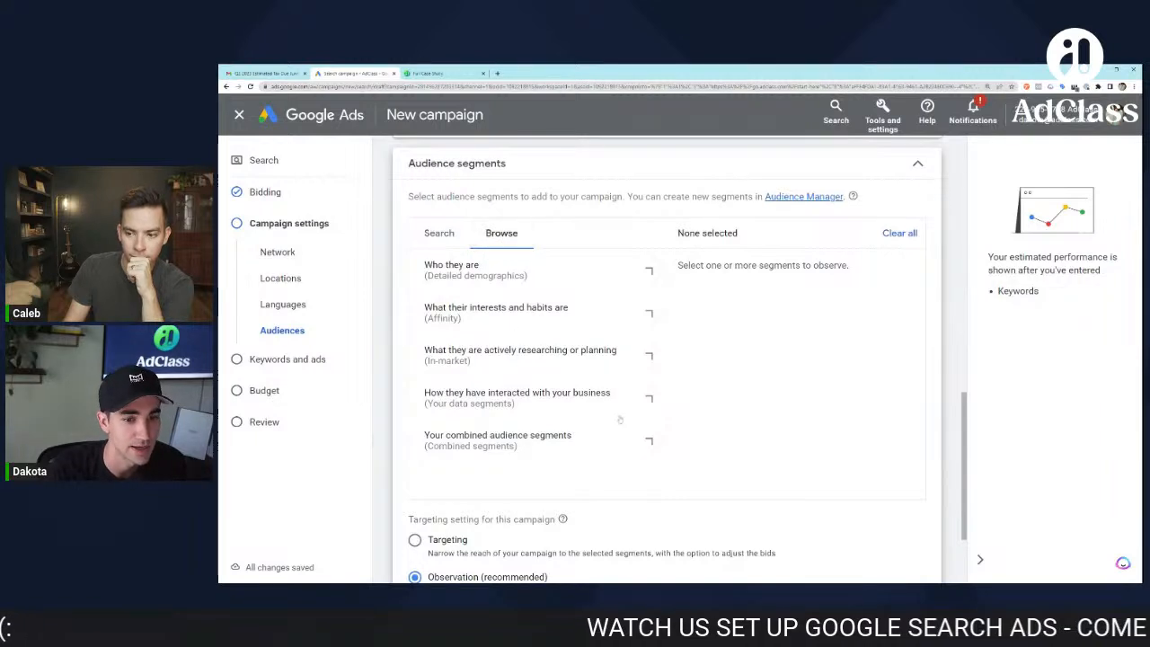
{"action": "left_click", "coordinate": [521, 404]}
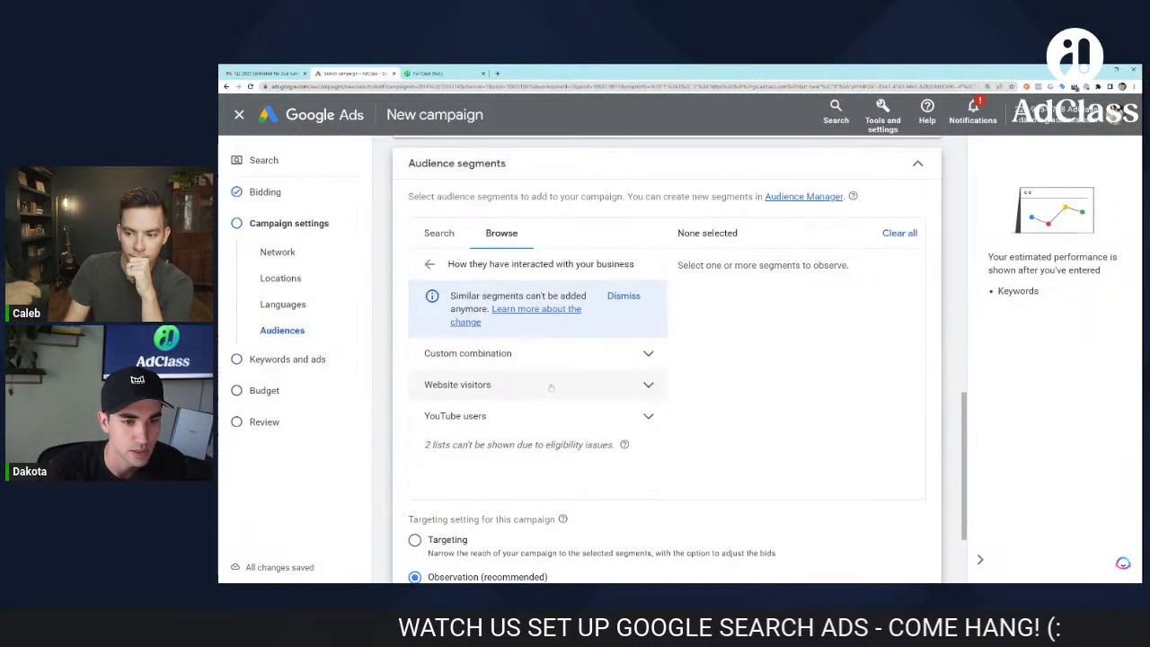
{"action": "left_click", "coordinate": [527, 384]}
{"action": "scroll", "coordinate": [557, 395], "scroll_direction": "down", "scroll_amount": 2}
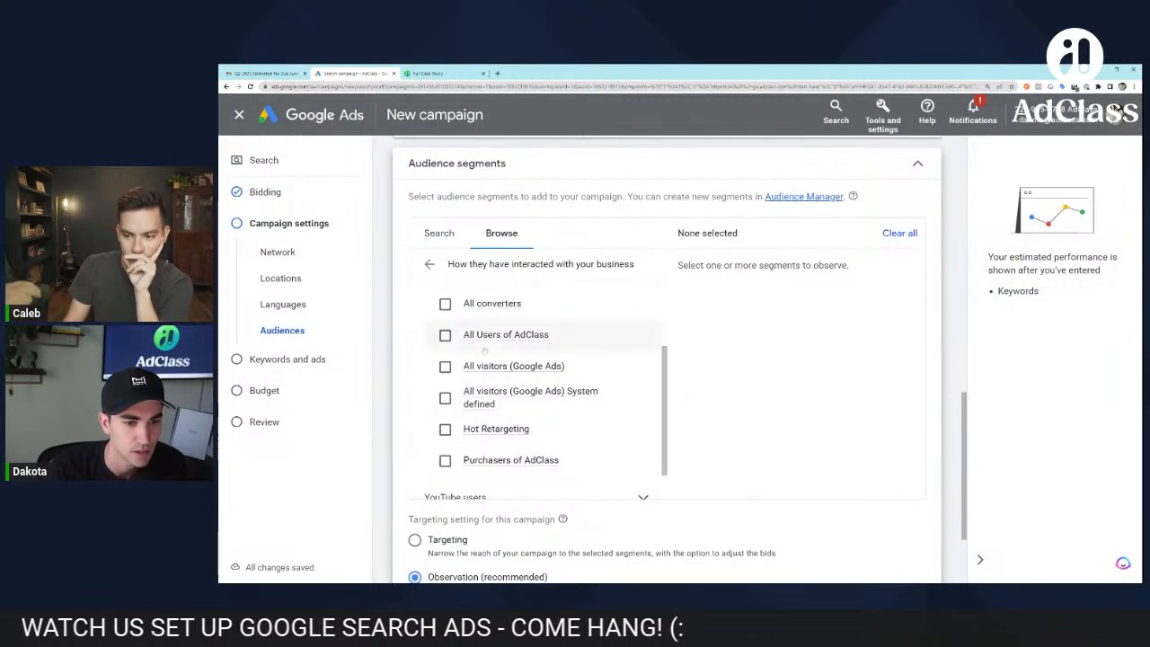
{"action": "left_click", "coordinate": [458, 379]}
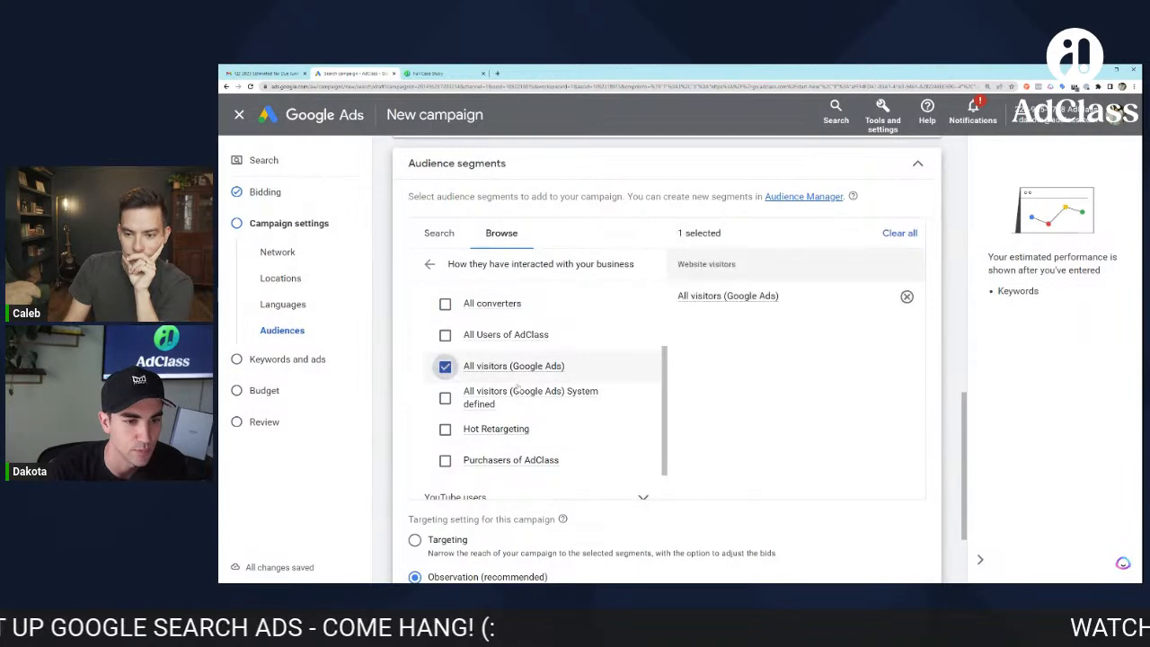
{"action": "scroll", "coordinate": [765, 333], "scroll_direction": "down", "scroll_amount": 2}
{"action": "scroll", "coordinate": [765, 334], "scroll_direction": "up", "scroll_amount": 3}
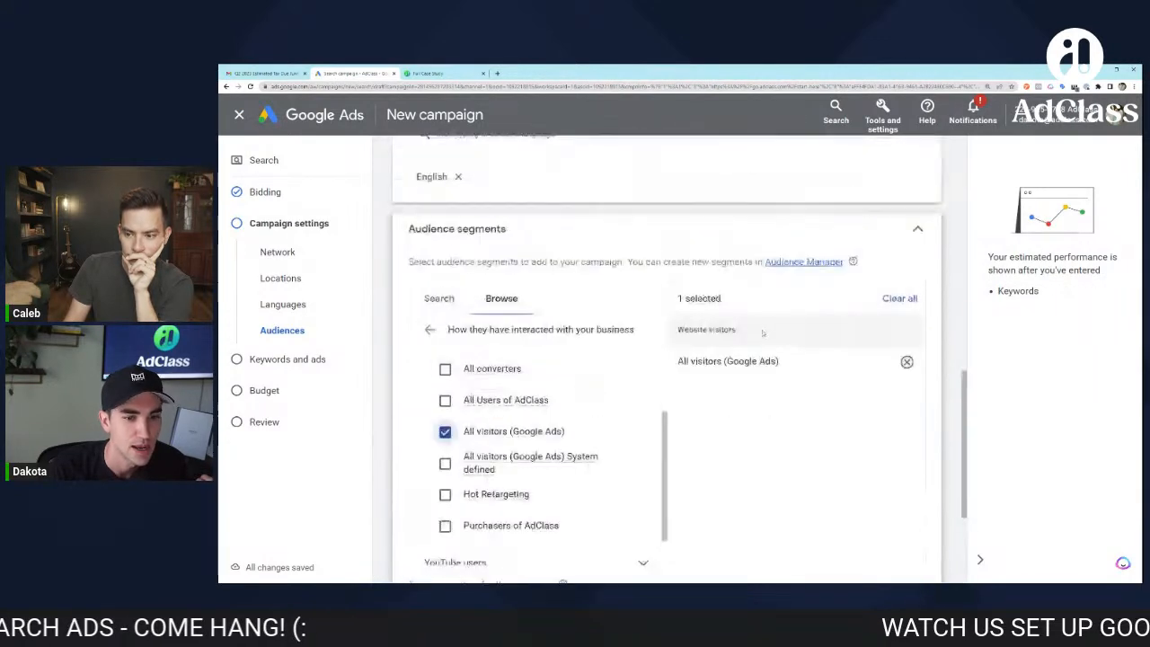
{"action": "scroll", "coordinate": [796, 331], "scroll_direction": "down", "scroll_amount": 1}
{"action": "scroll", "coordinate": [799, 330], "scroll_direction": "down", "scroll_amount": 1}
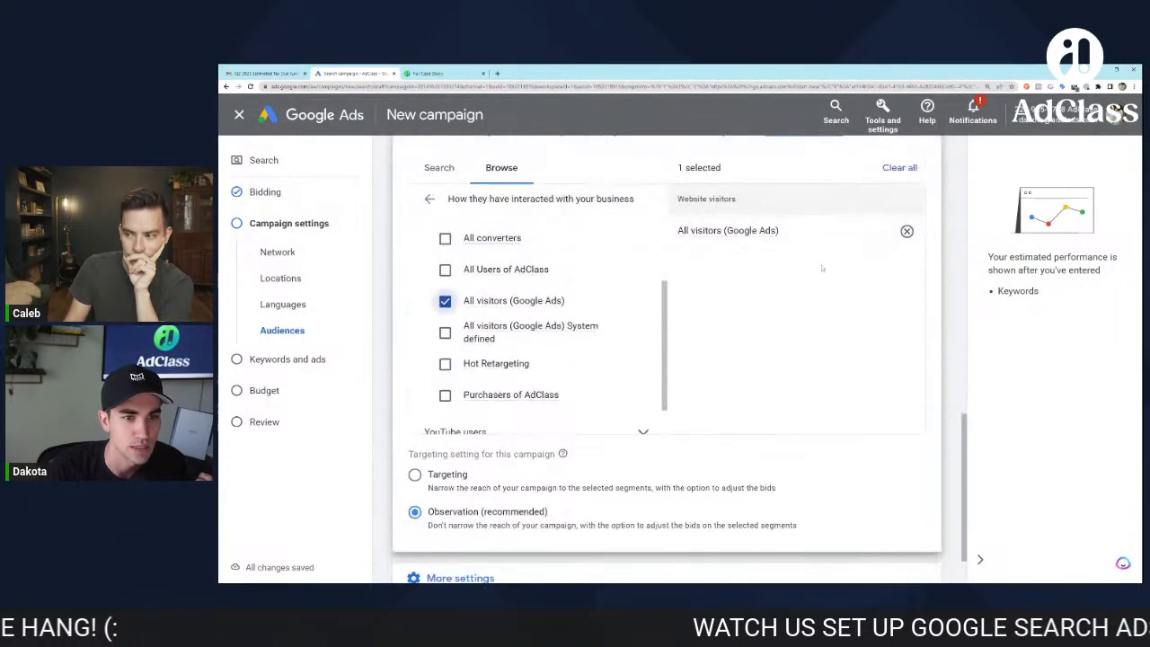
{"action": "scroll", "coordinate": [814, 310], "scroll_direction": "down", "scroll_amount": 1}
{"action": "scroll", "coordinate": [828, 288], "scroll_direction": "up", "scroll_amount": 1}
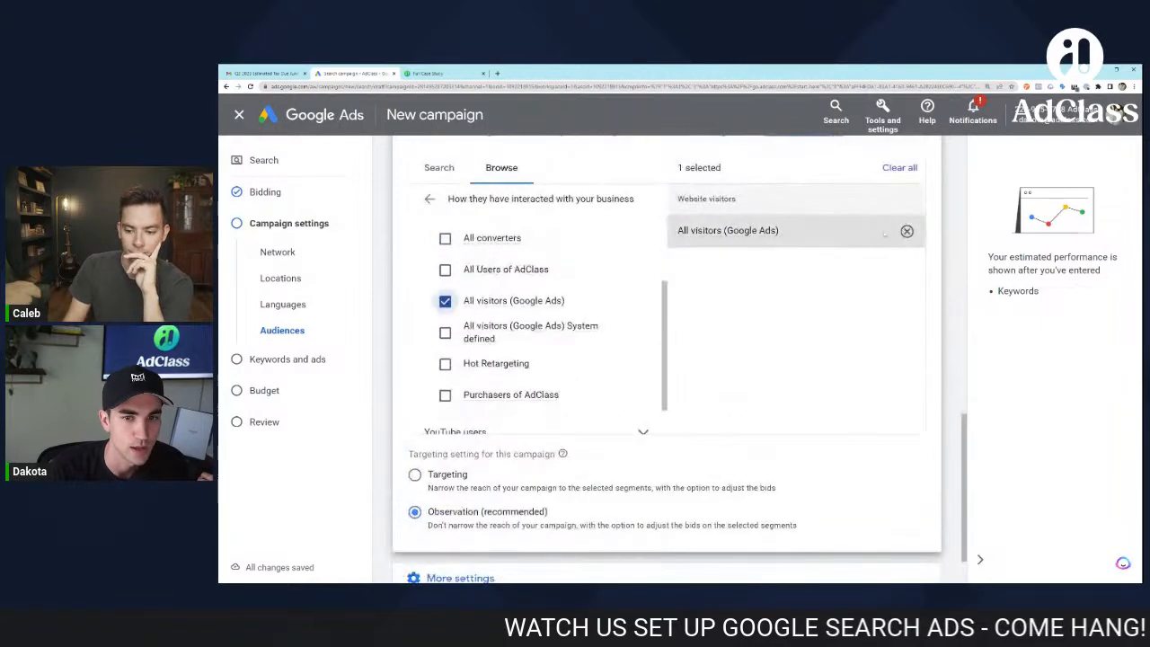
{"action": "left_click", "coordinate": [900, 167]}
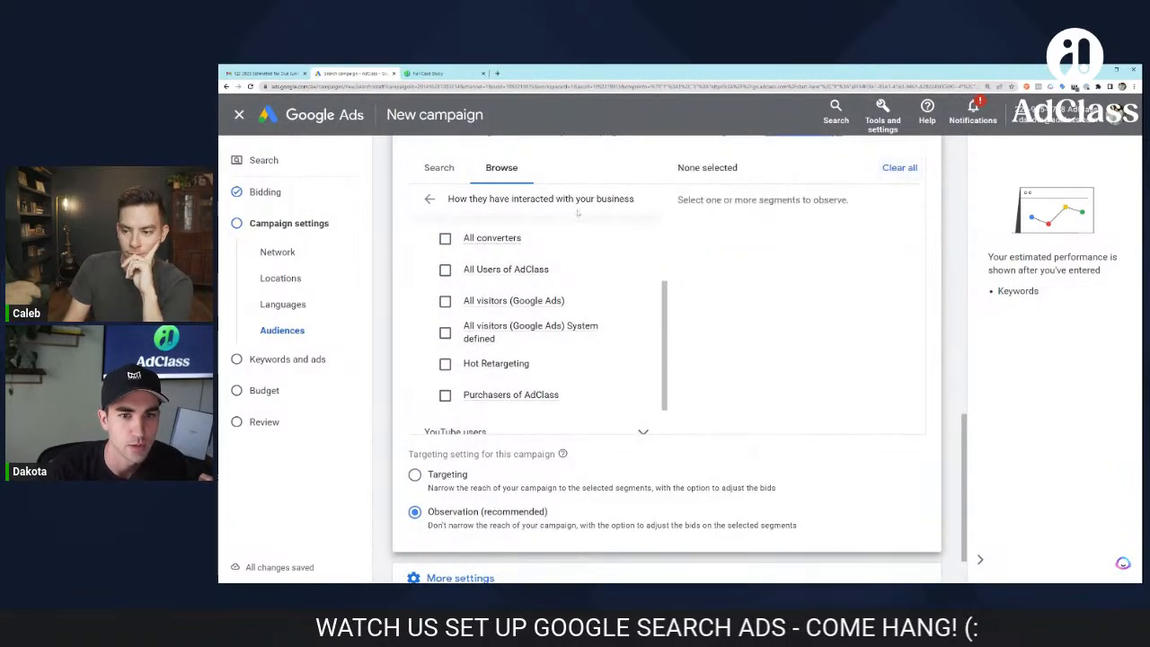
Step: Show the additional campaign settings and review the ad rotation options, keeping Optimize: Prefer best performing ads
{"action": "scroll", "coordinate": [625, 325], "scroll_direction": "up", "scroll_amount": 3}
{"action": "scroll", "coordinate": [625, 325], "scroll_direction": "down", "scroll_amount": 1}
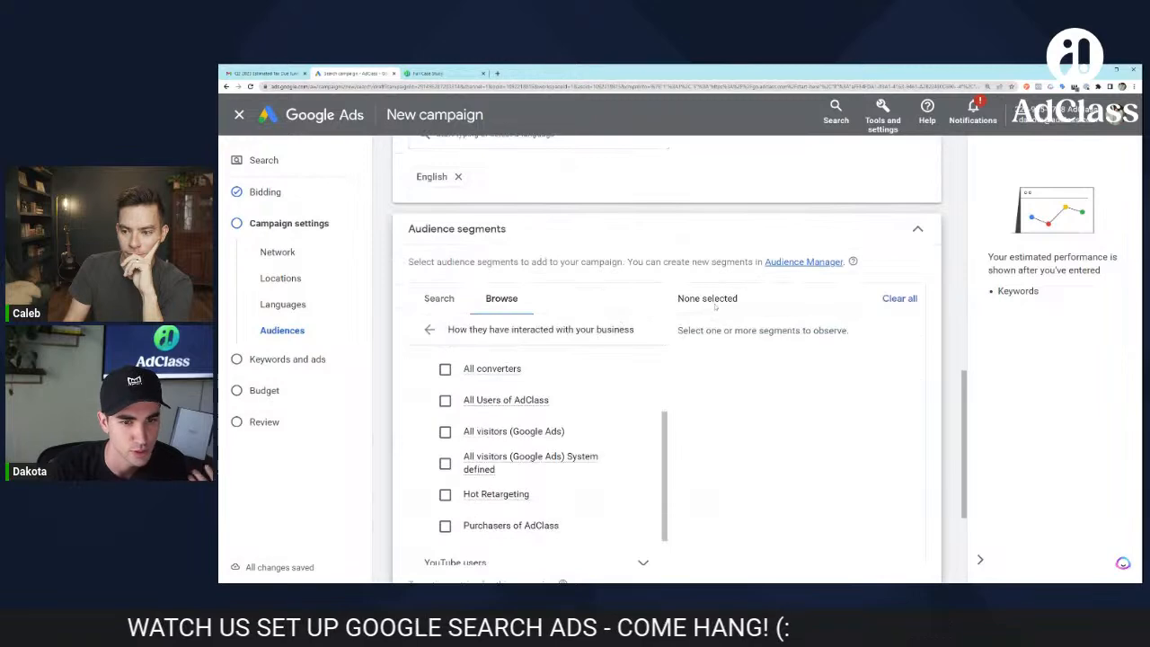
{"action": "scroll", "coordinate": [741, 321], "scroll_direction": "down", "scroll_amount": 2}
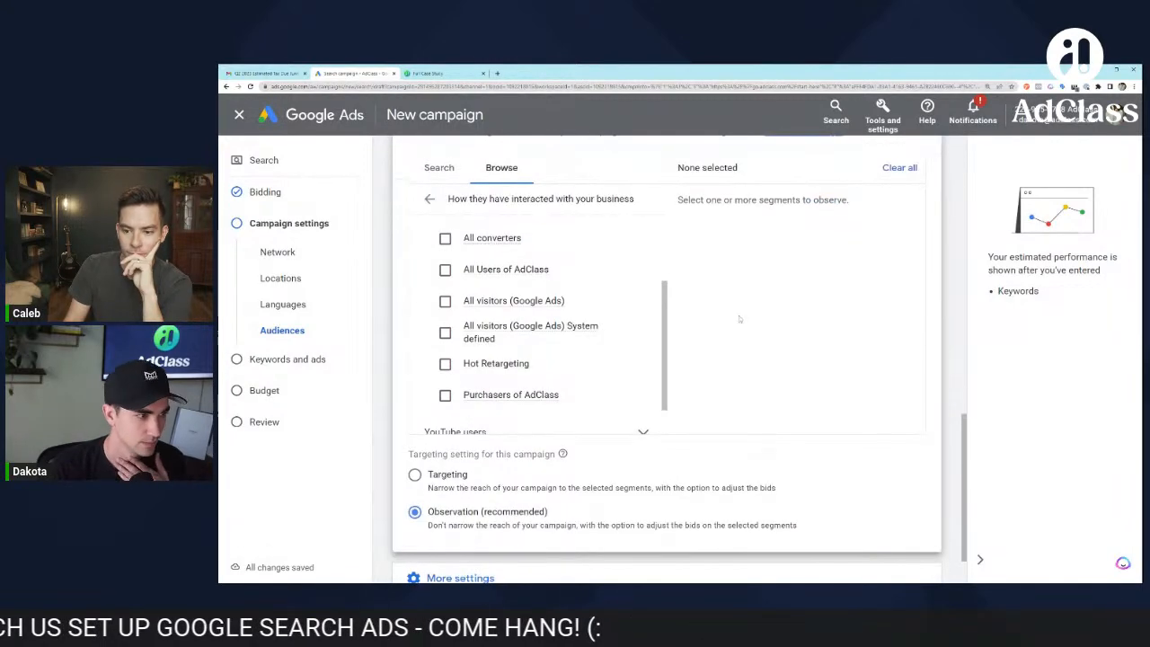
{"action": "scroll", "coordinate": [735, 315], "scroll_direction": "down", "scroll_amount": 4}
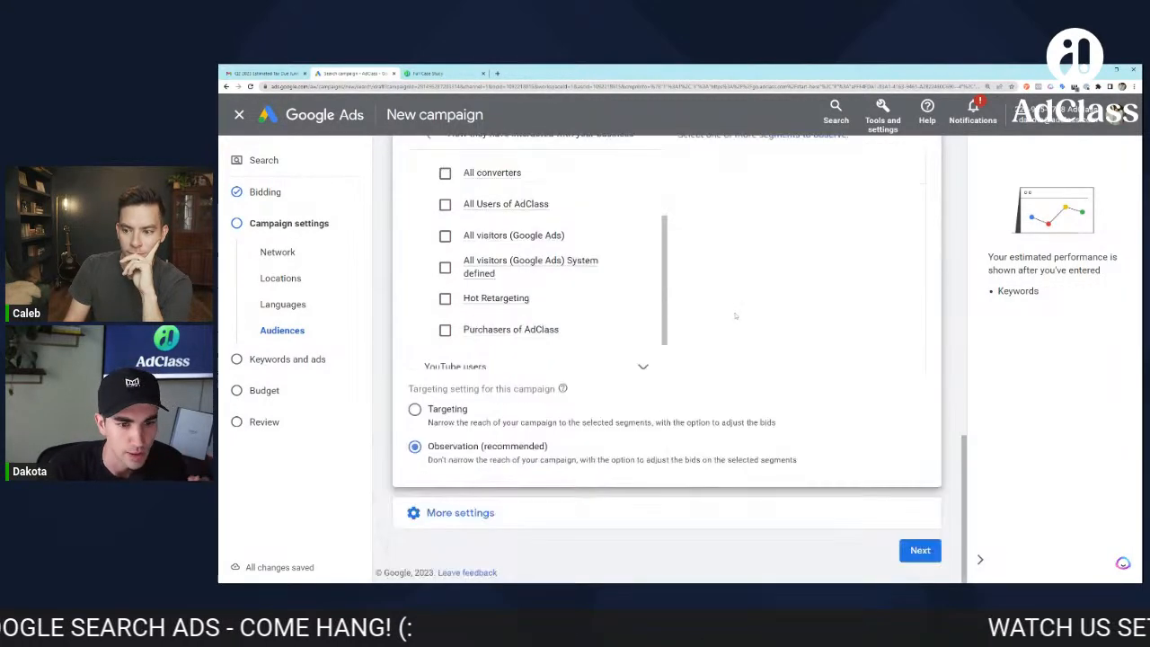
{"action": "scroll", "coordinate": [635, 415], "scroll_direction": "down", "scroll_amount": 1}
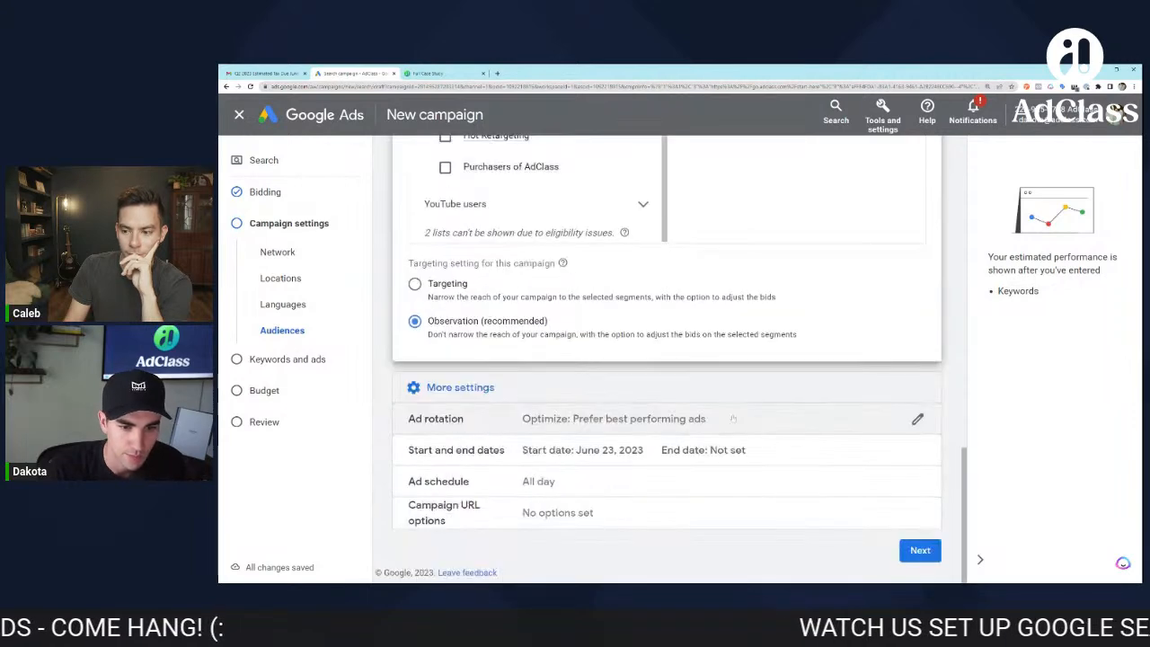
{"action": "left_click", "coordinate": [644, 422]}
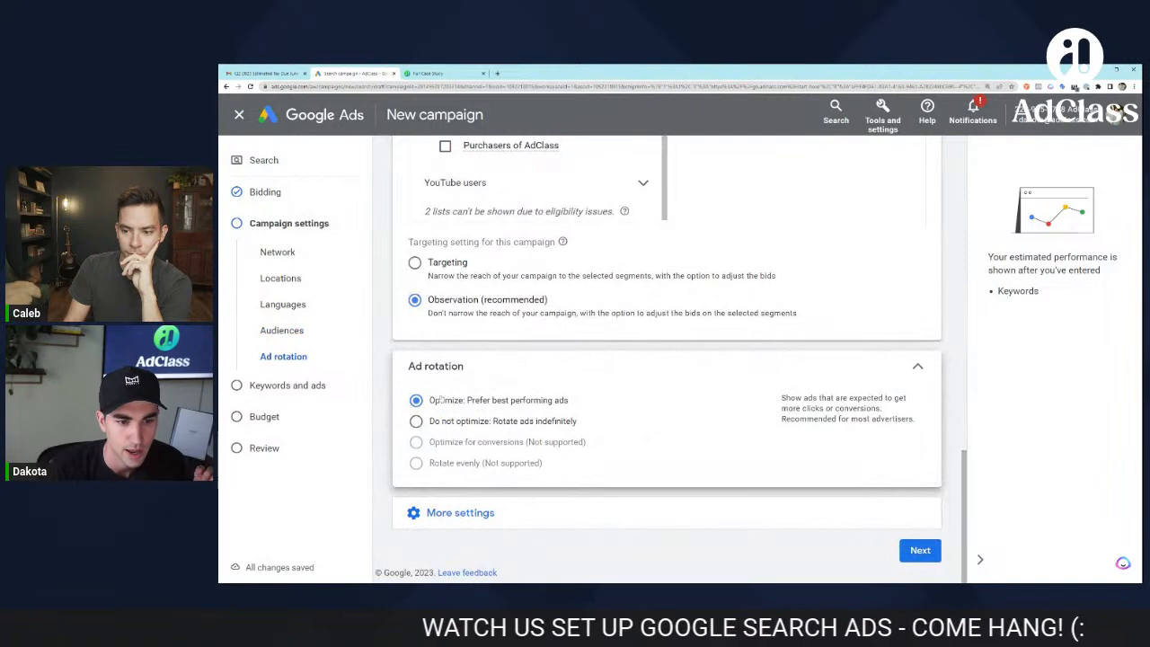
{"action": "left_click_drag", "start_coordinate": [435, 400], "coordinate": [573, 409]}
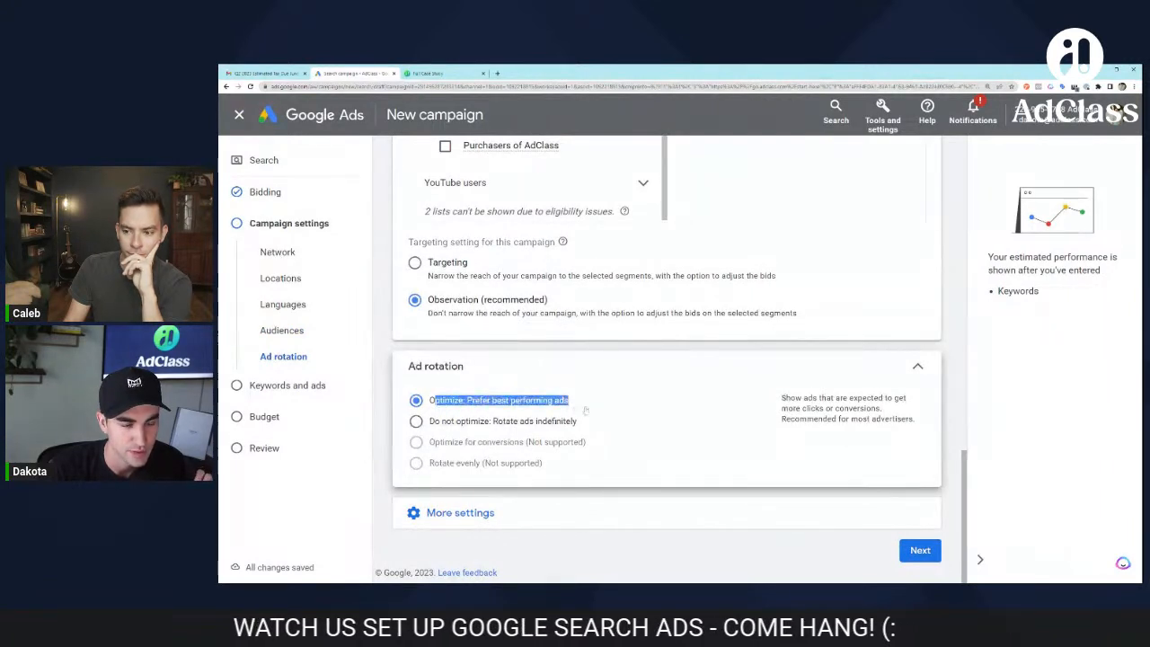
{"action": "left_click", "coordinate": [588, 401]}
{"action": "left_click_drag", "start_coordinate": [463, 402], "coordinate": [592, 424]}
{"action": "left_click", "coordinate": [600, 401]}
{"action": "left_click_drag", "start_coordinate": [489, 401], "coordinate": [619, 401]}
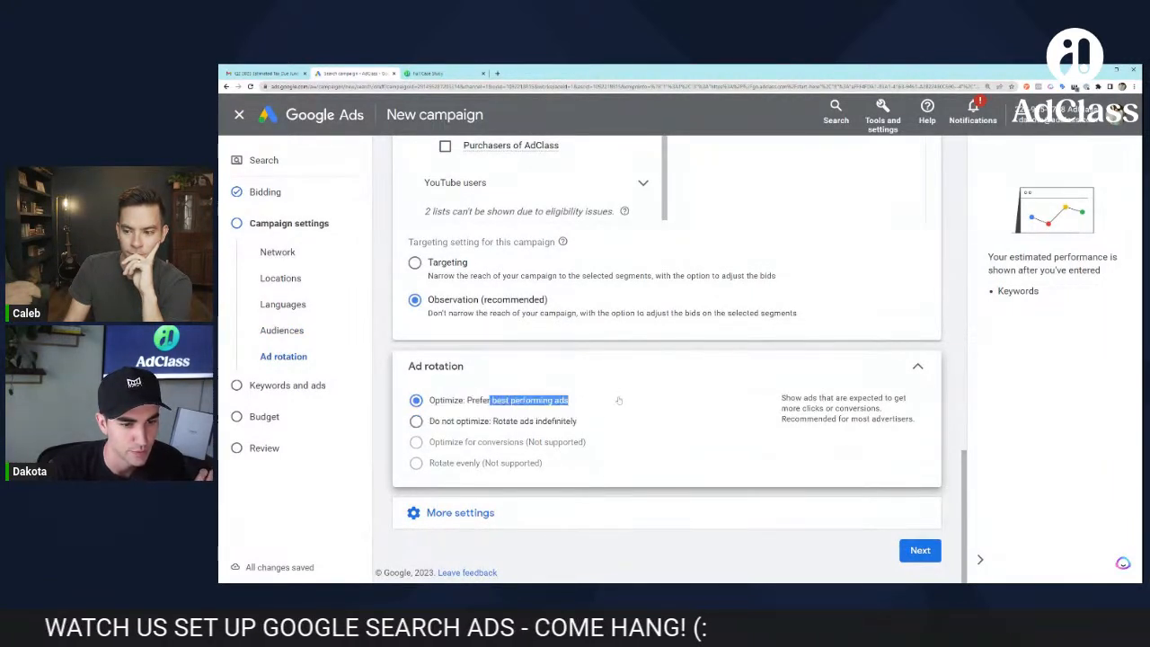
Step: Open the start and end dates settings, leave them as they are, and open the campaign URL options
{"action": "left_click", "coordinate": [543, 510]}
{"action": "scroll", "coordinate": [576, 416], "scroll_direction": "down", "scroll_amount": 1}
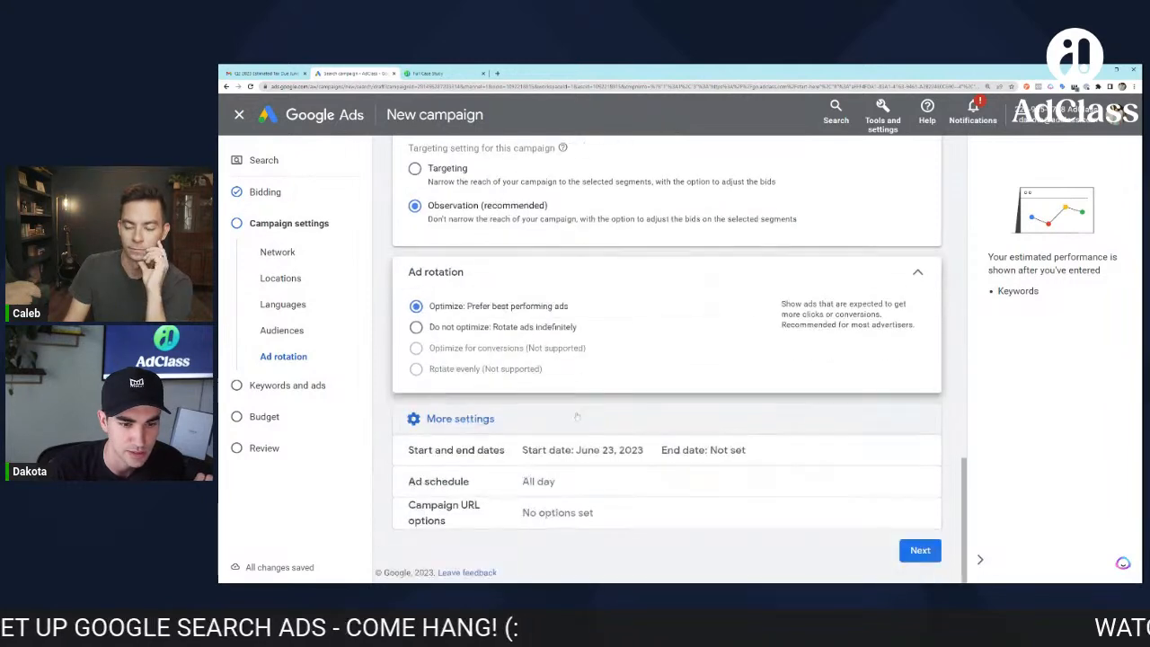
{"action": "left_click", "coordinate": [611, 438]}
{"action": "scroll", "coordinate": [611, 440], "scroll_direction": "down", "scroll_amount": 1}
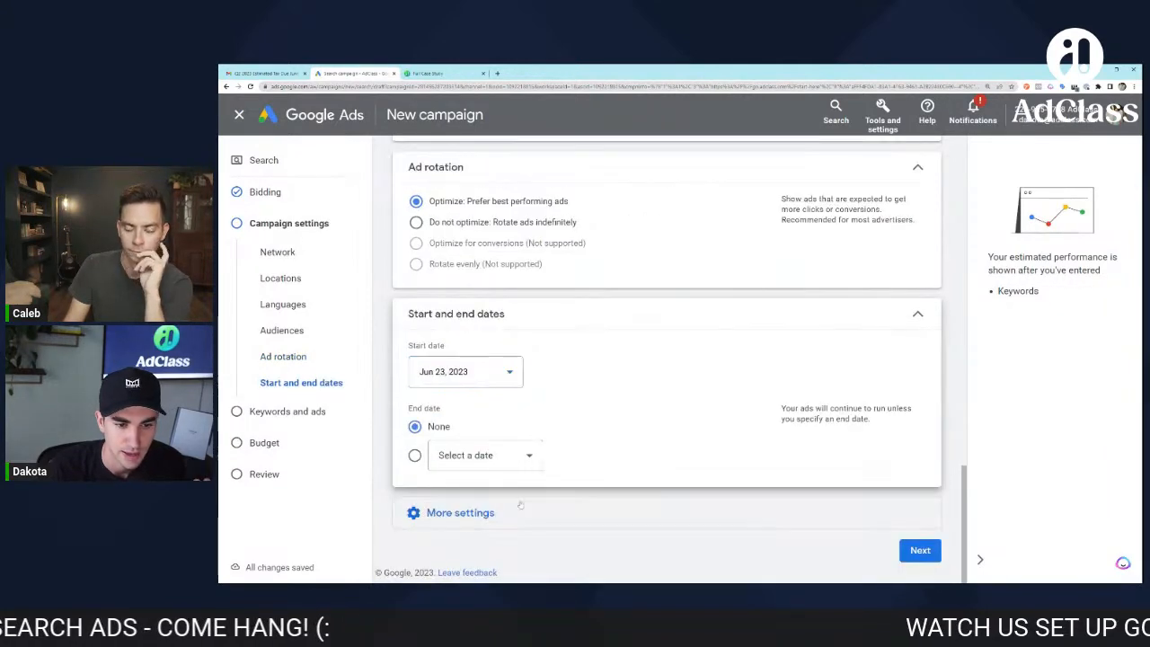
{"action": "scroll", "coordinate": [600, 497], "scroll_direction": "down", "scroll_amount": 1}
{"action": "left_click", "coordinate": [584, 512]}
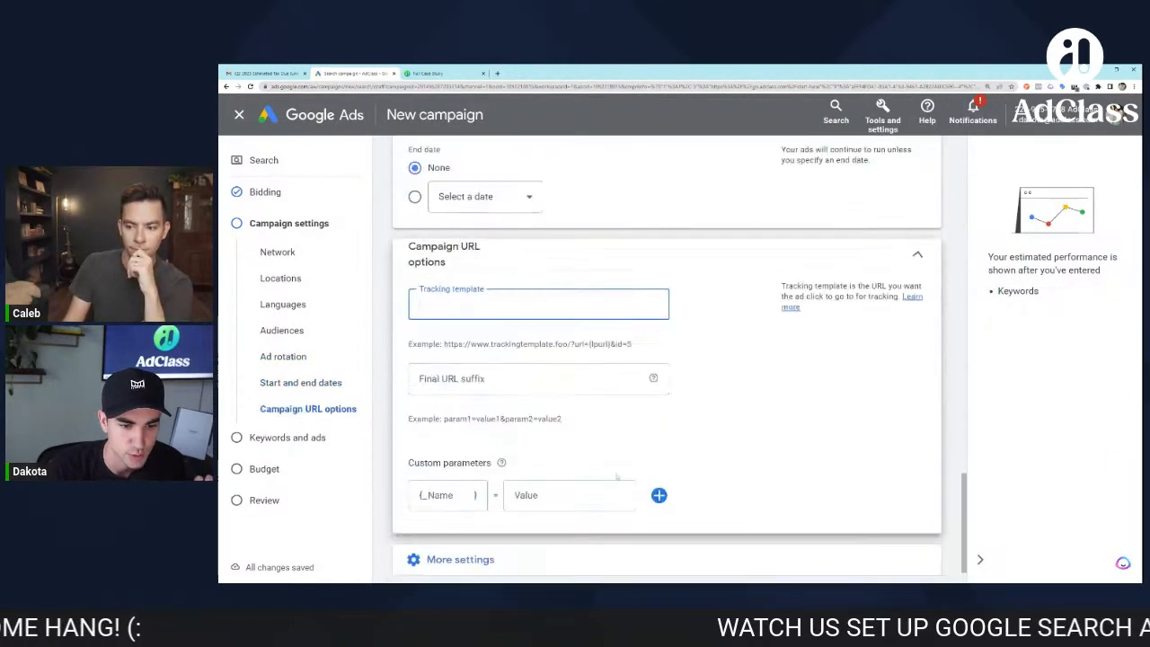
{"action": "scroll", "coordinate": [550, 420], "scroll_direction": "down", "scroll_amount": 1}
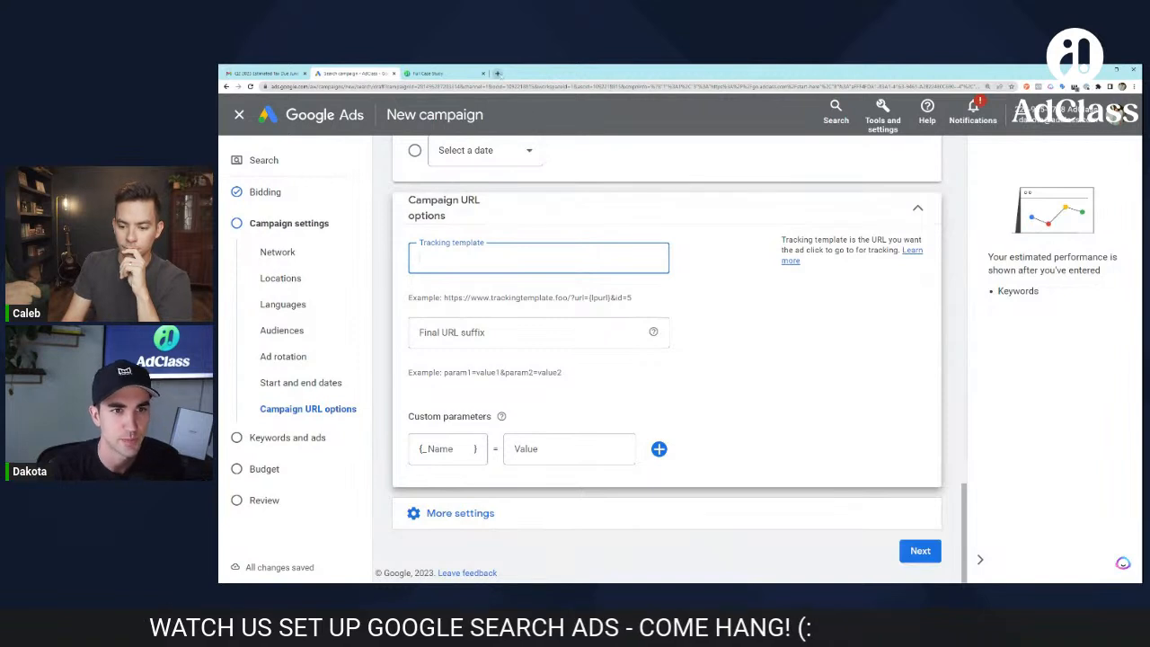
Step: Search Google in a new tab for "hyros google ads tracking snippet" and open the guide on connecting Google Ads to HYROS
{"action": "left_click", "coordinate": [497, 73]}
{"action": "type", "text": "hyros google ads"}
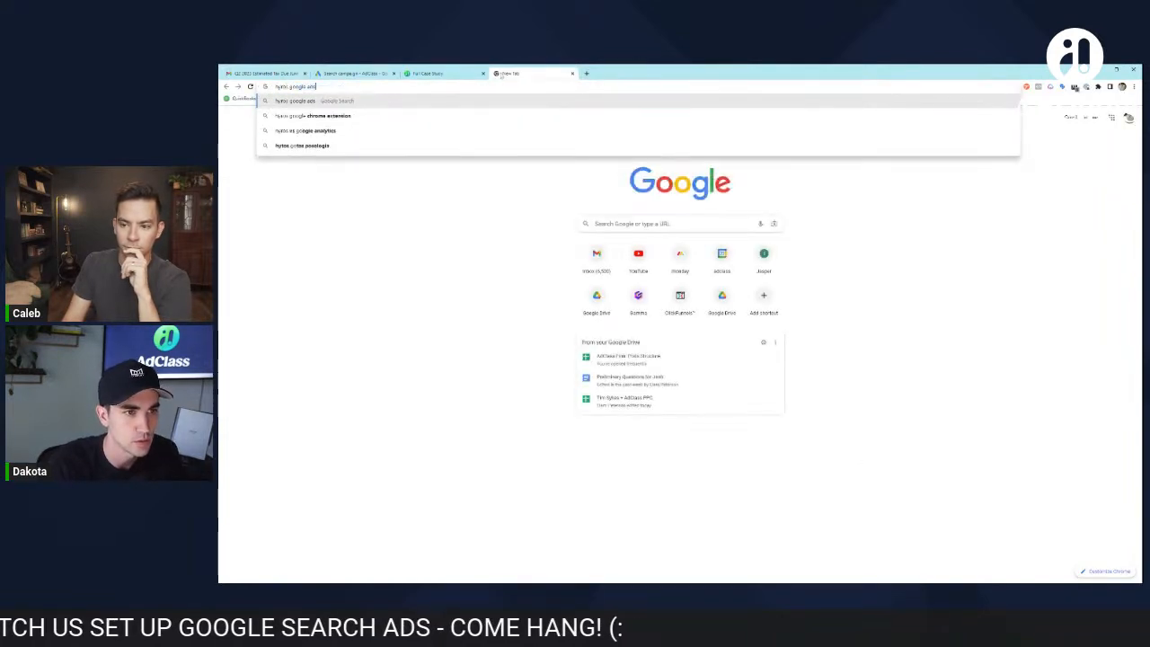
{"action": "type", "text": " cracking snipp"}
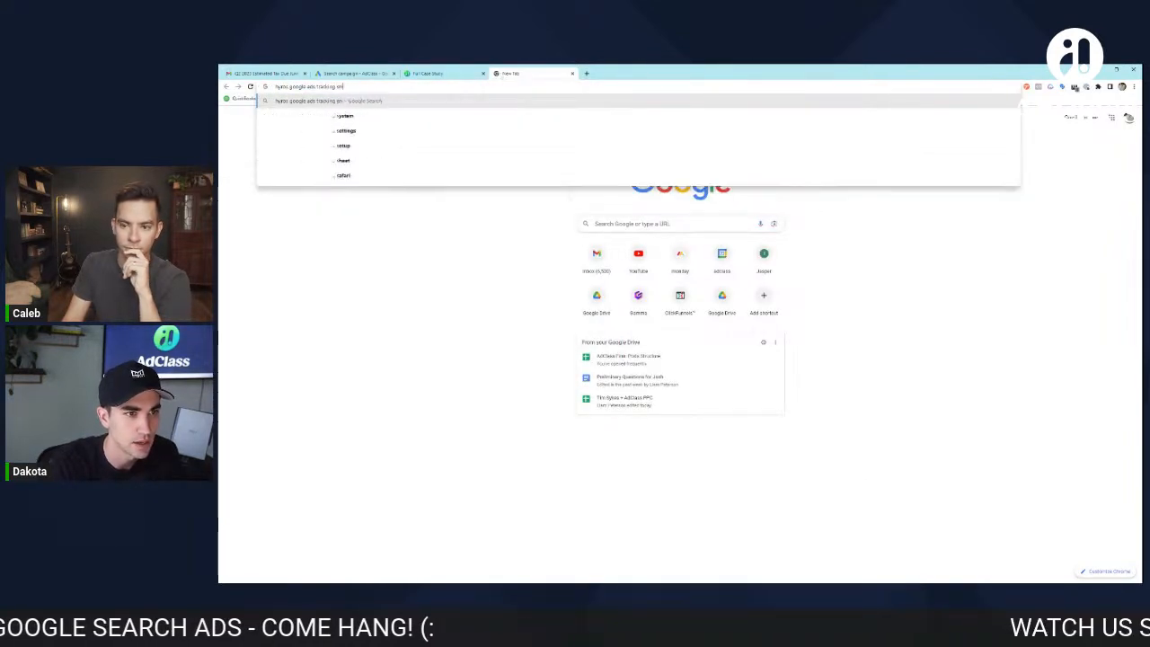
{"action": "type", "text": "et"}
{"action": "key", "text": "Return"}
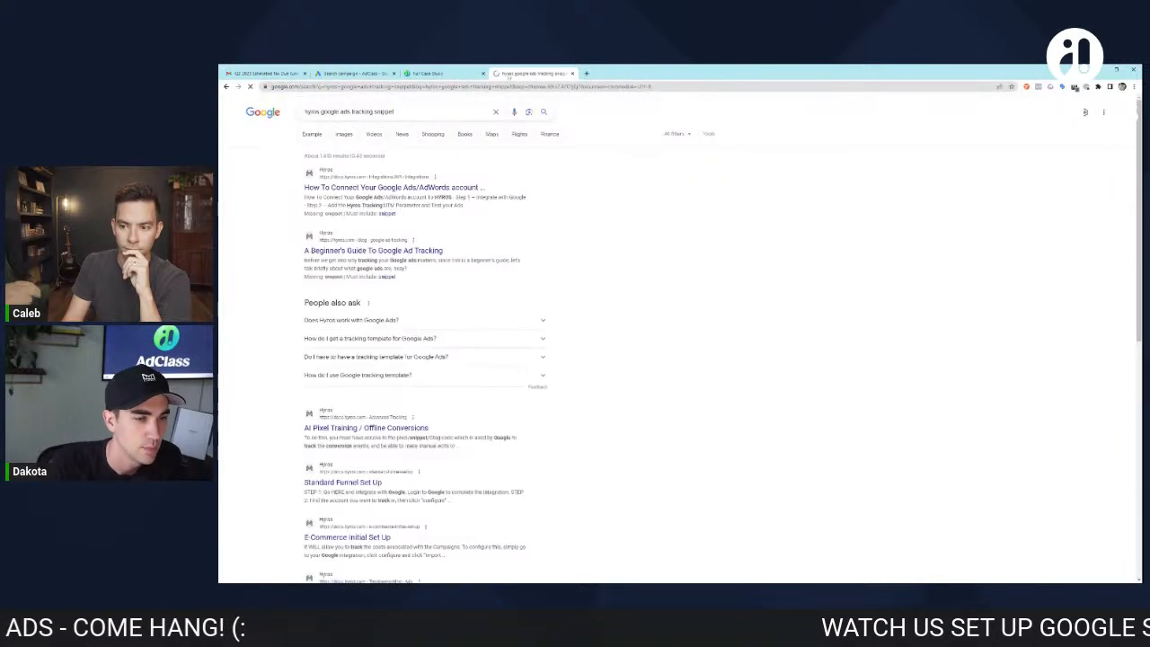
{"action": "left_click", "coordinate": [369, 188]}
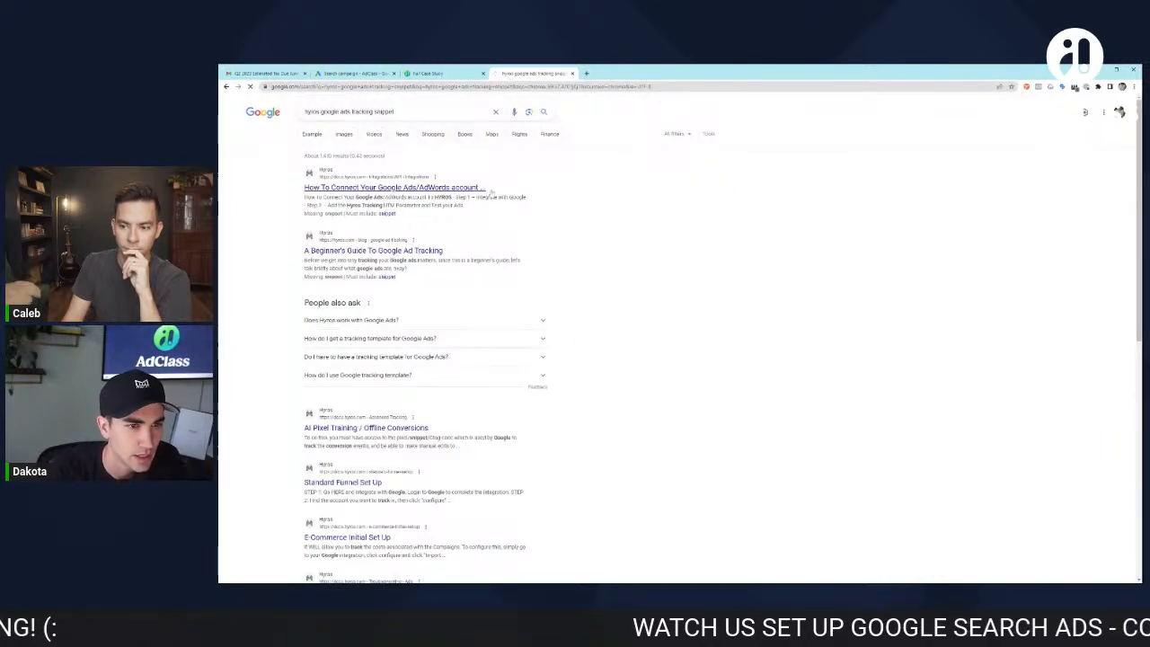
Step: Copy the Hyros URL parameters for the Final URL suffix from the guide's Google Trouble Shooting section and leave the guide
{"action": "scroll", "coordinate": [717, 273], "scroll_direction": "down", "scroll_amount": 5}
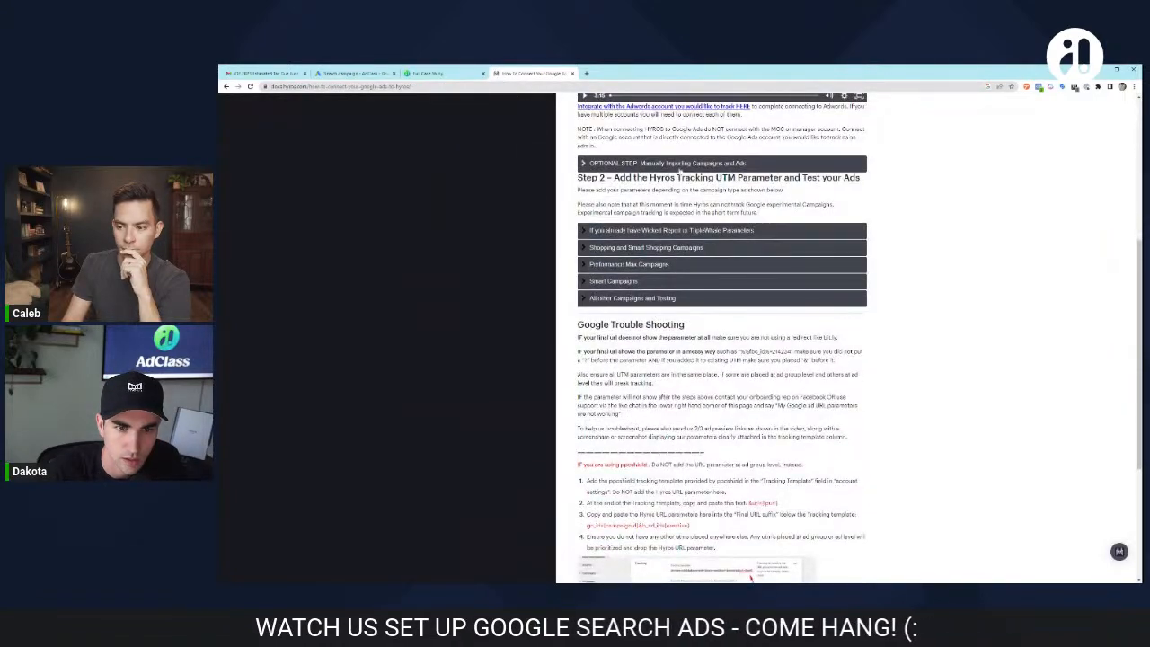
{"action": "scroll", "coordinate": [680, 169], "scroll_direction": "up", "scroll_amount": 3}
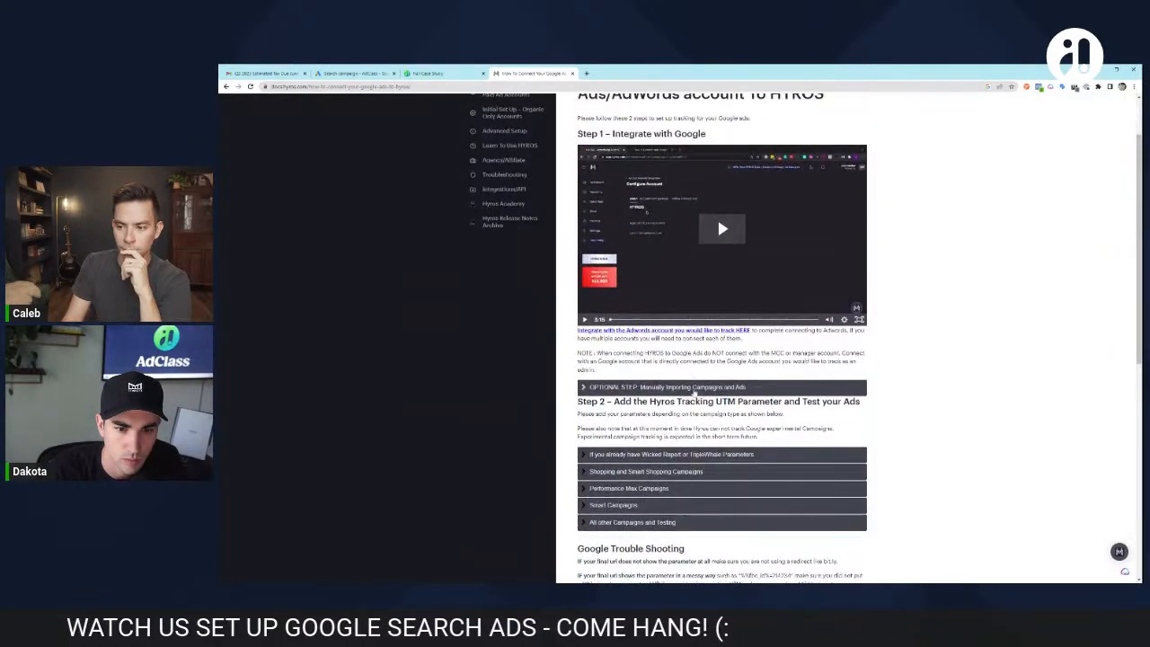
{"action": "scroll", "coordinate": [695, 393], "scroll_direction": "up", "scroll_amount": 1}
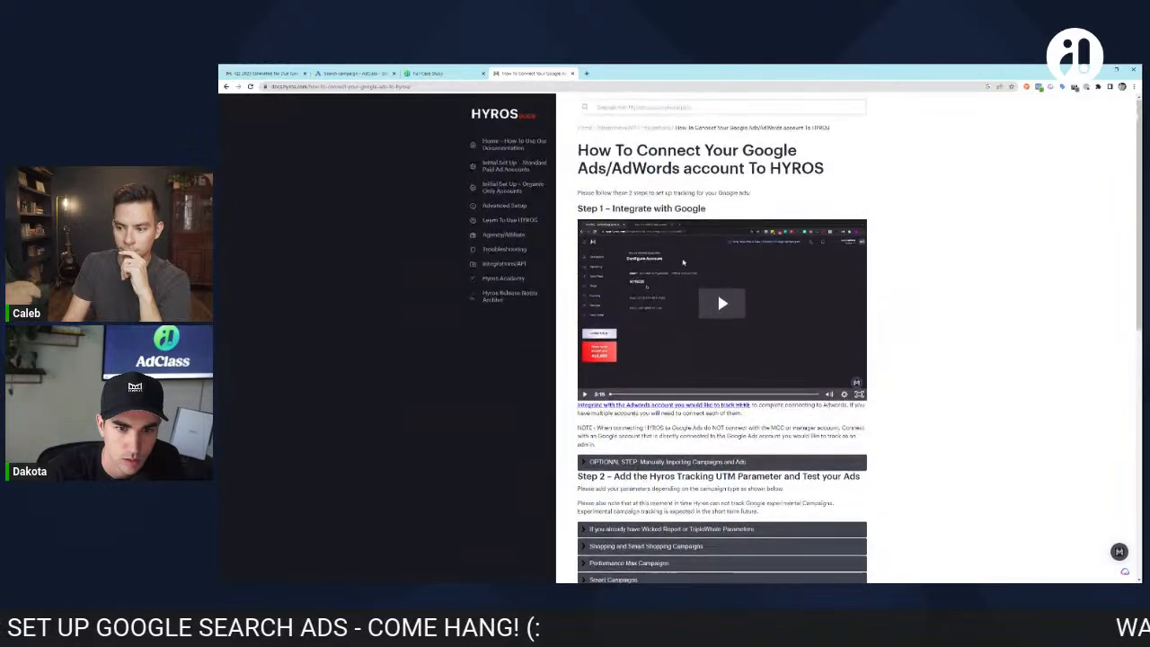
{"action": "scroll", "coordinate": [717, 290], "scroll_direction": "down", "scroll_amount": 7}
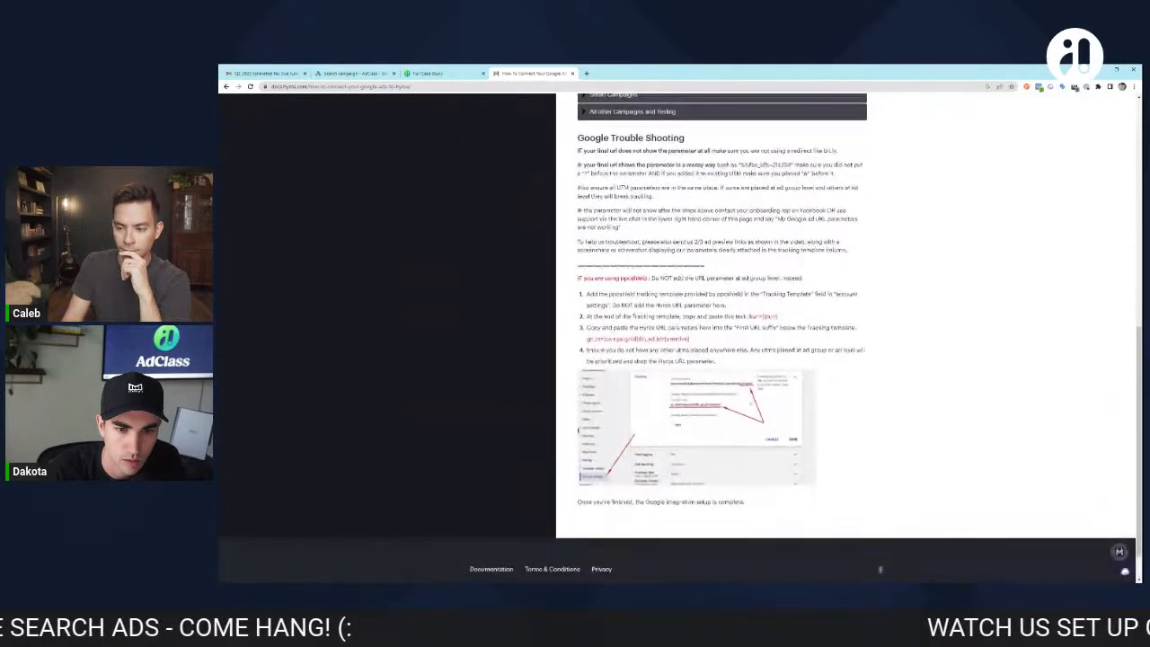
{"action": "left_click_drag", "start_coordinate": [696, 343], "coordinate": [573, 342]}
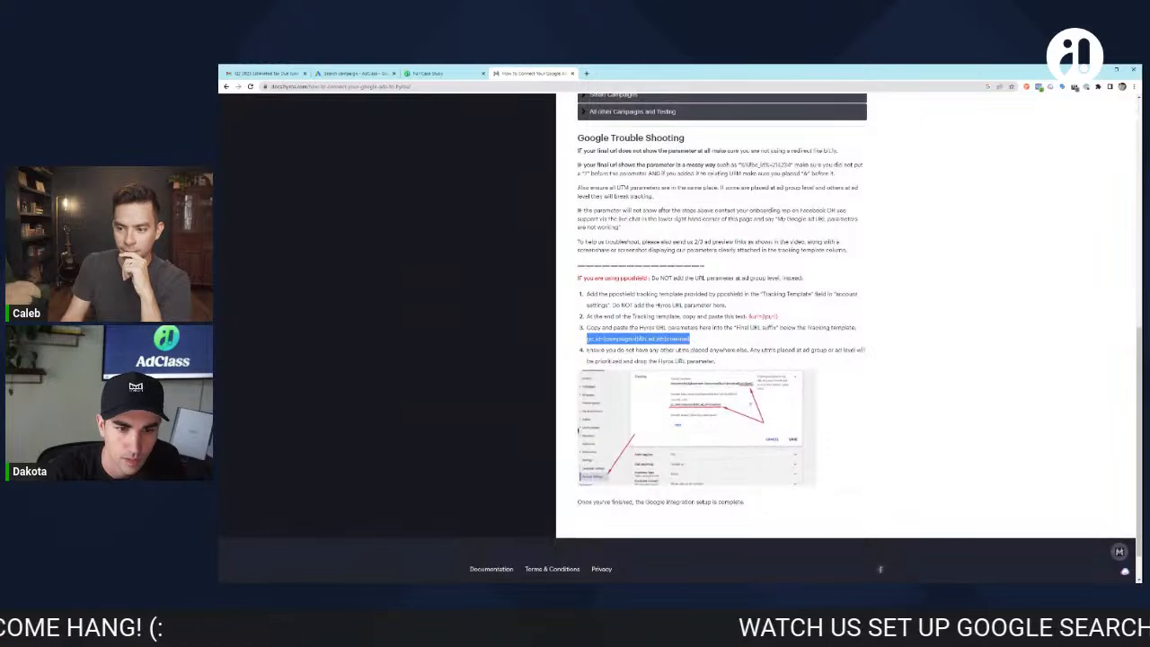
{"action": "left_click", "coordinate": [433, 73]}
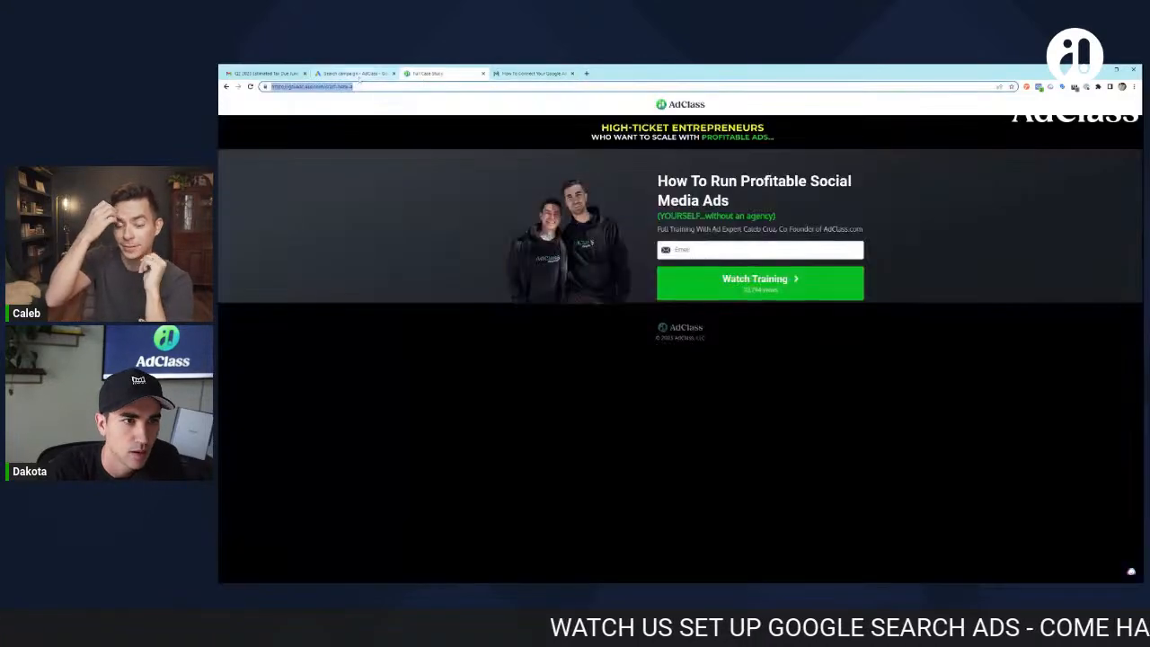
Step: Return to the Google Ads campaign and enter gc_id={campaignid}&h_ad_id={creative} as the tracking template
{"action": "left_click", "coordinate": [355, 74]}
{"action": "type", "text": "gc_id={campaignid}&h_ad_id={creative}"}
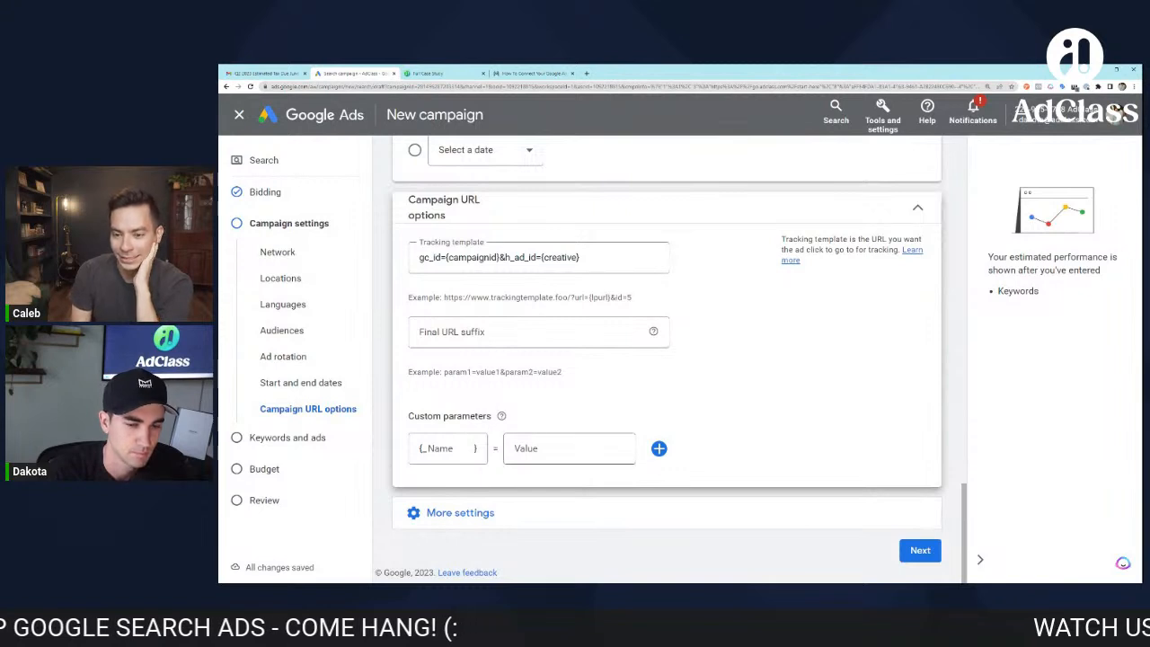
Step: Examine the custom parameters help, the Final URL suffix example and the tracking template in the campaign URL options
{"action": "mouse_move", "coordinate": [502, 416]}
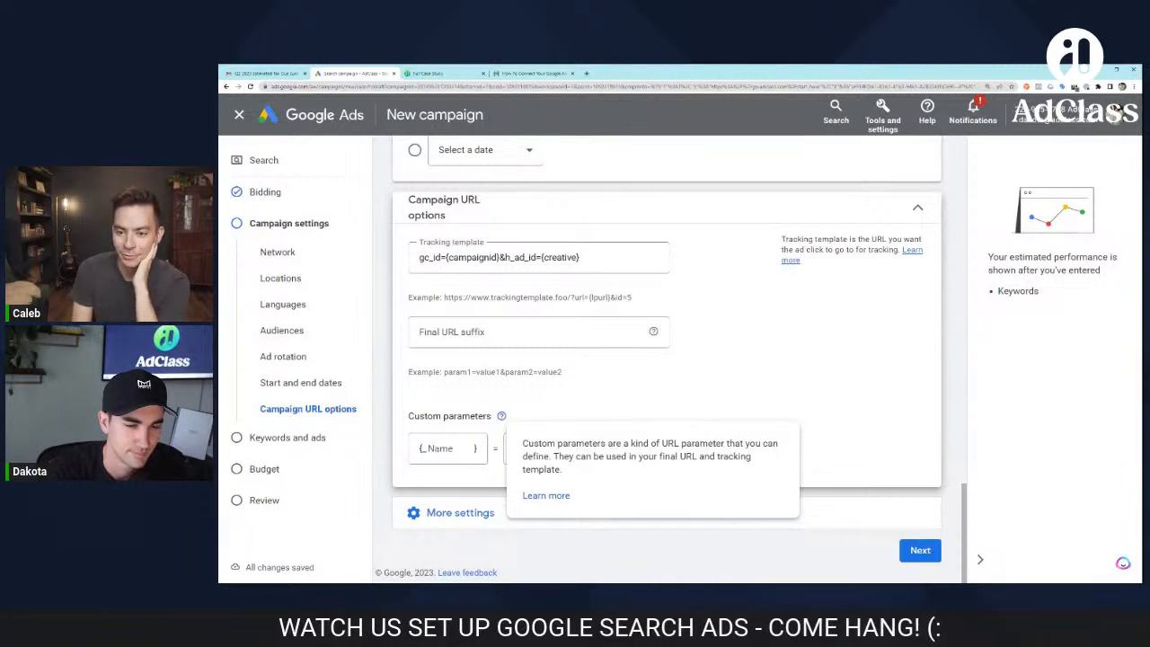
{"action": "left_click", "coordinate": [442, 448]}
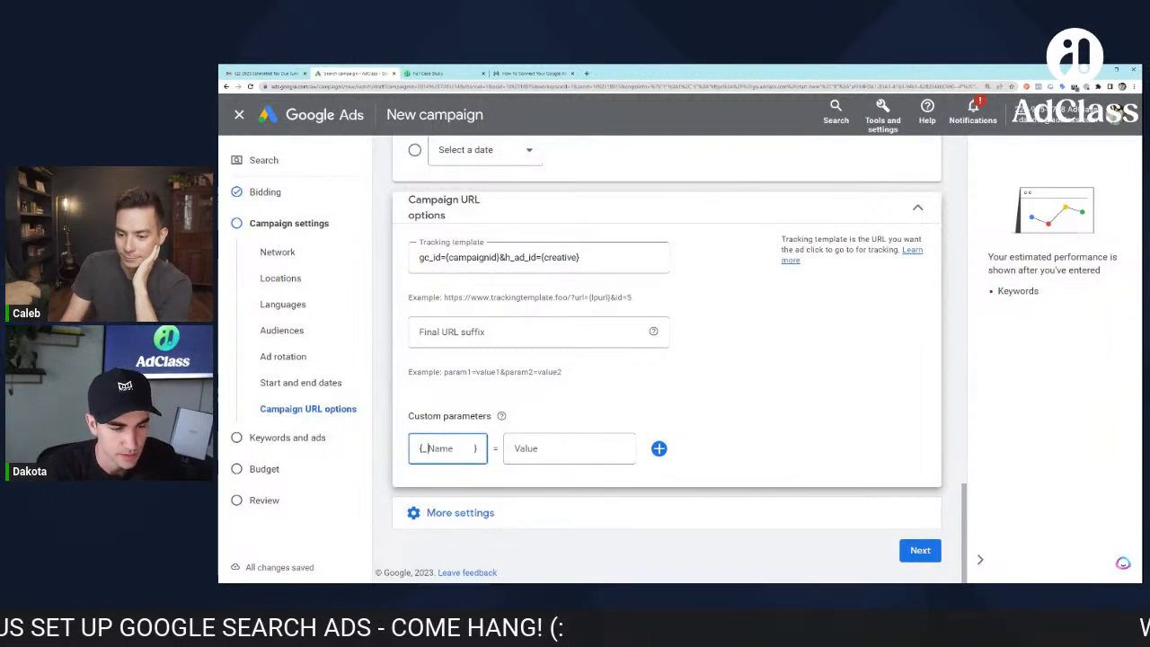
{"action": "key", "text": "Tab"}
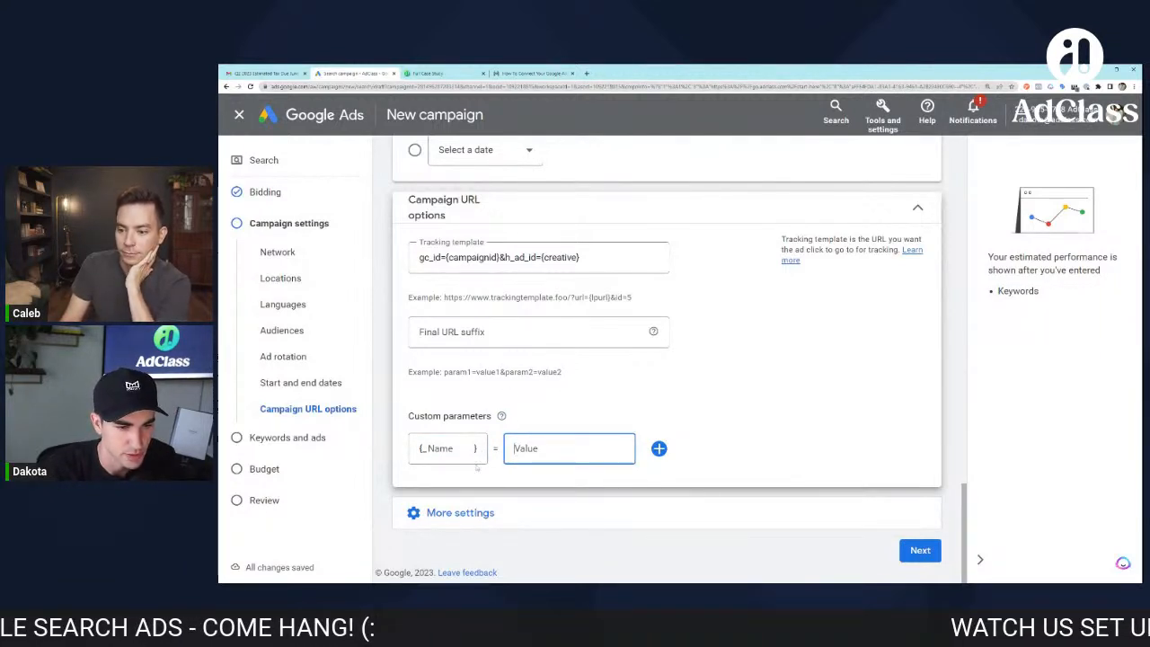
{"action": "left_click", "coordinate": [480, 343]}
{"action": "left_click_drag", "start_coordinate": [460, 372], "coordinate": [434, 417]}
{"action": "left_click", "coordinate": [573, 381]}
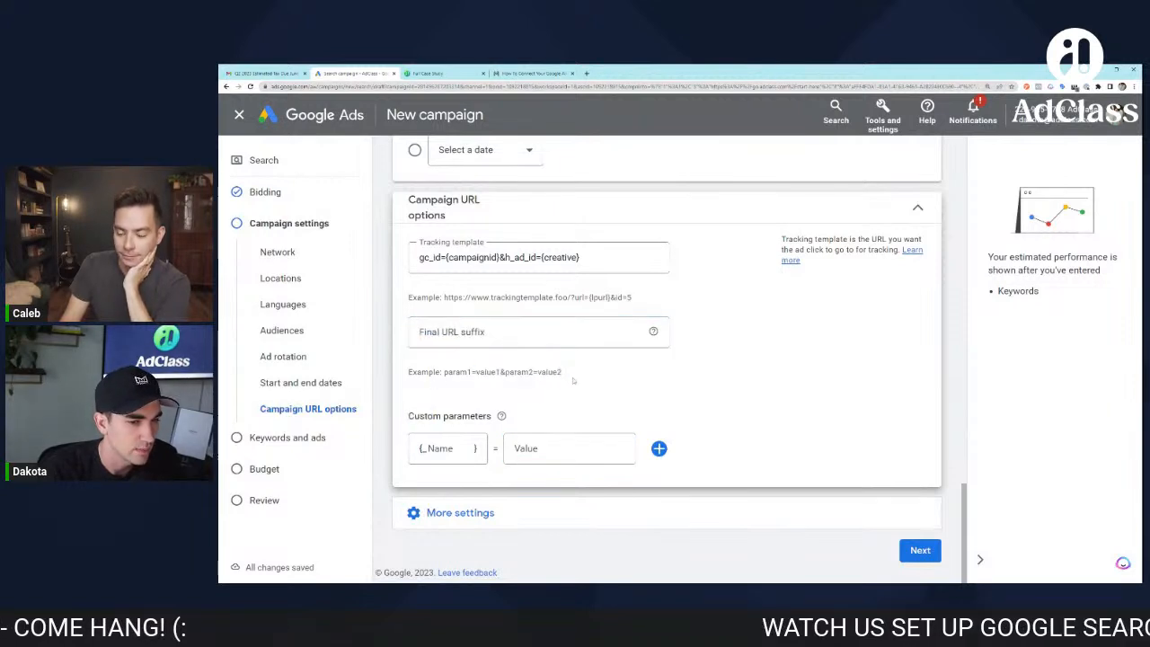
{"action": "left_click_drag", "start_coordinate": [573, 381], "coordinate": [409, 368]}
{"action": "left_click", "coordinate": [510, 353]}
{"action": "left_click", "coordinate": [530, 258]}
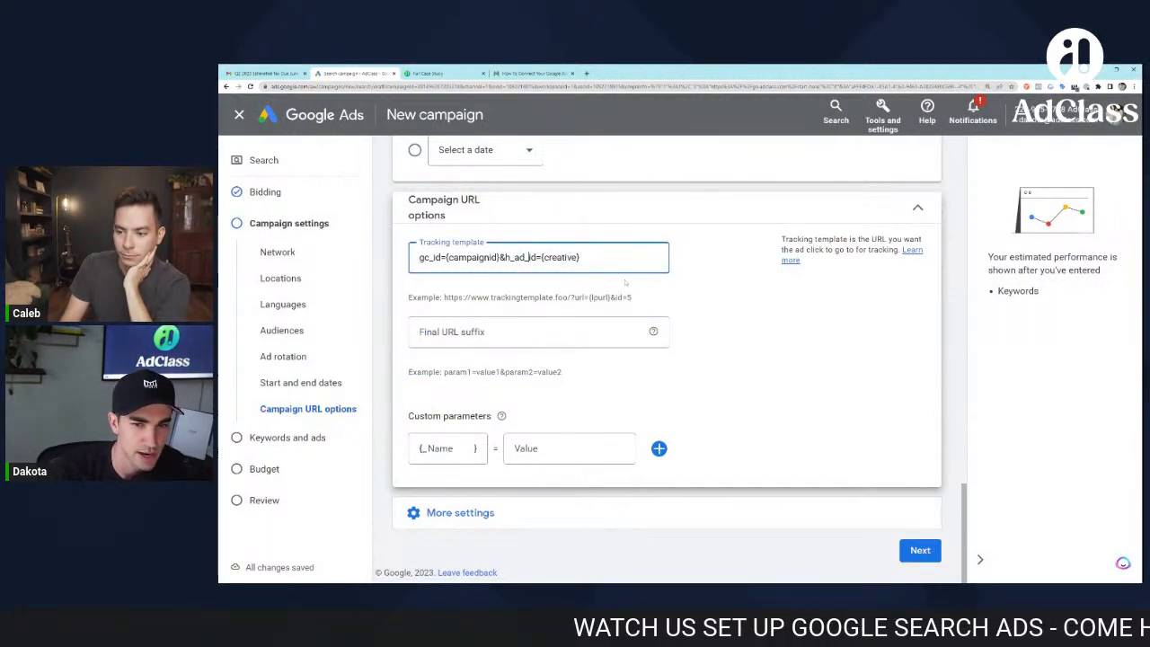
Step: Continue to the Keywords and ads settings, read the new keywords experience introduction, and complete and leave its guide
{"action": "left_click", "coordinate": [695, 512]}
{"action": "left_click", "coordinate": [903, 551]}
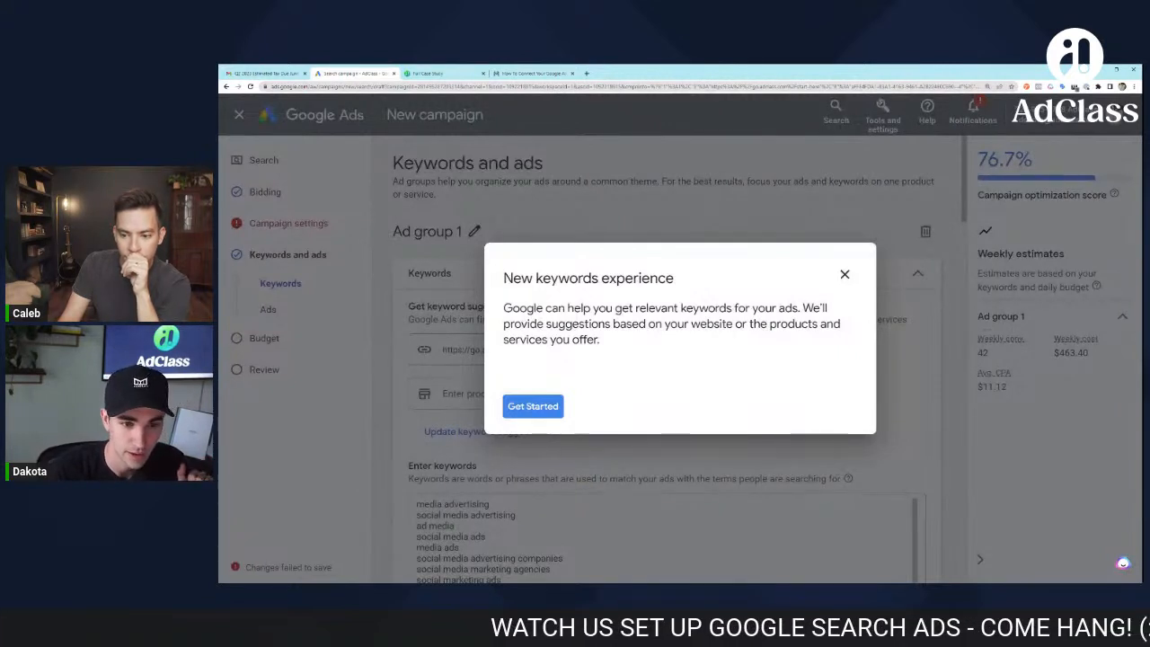
{"action": "left_click_drag", "start_coordinate": [615, 308], "coordinate": [599, 340]}
{"action": "left_click", "coordinate": [523, 319]}
{"action": "left_click_drag", "start_coordinate": [503, 308], "coordinate": [600, 341]}
{"action": "left_click", "coordinate": [549, 370]}
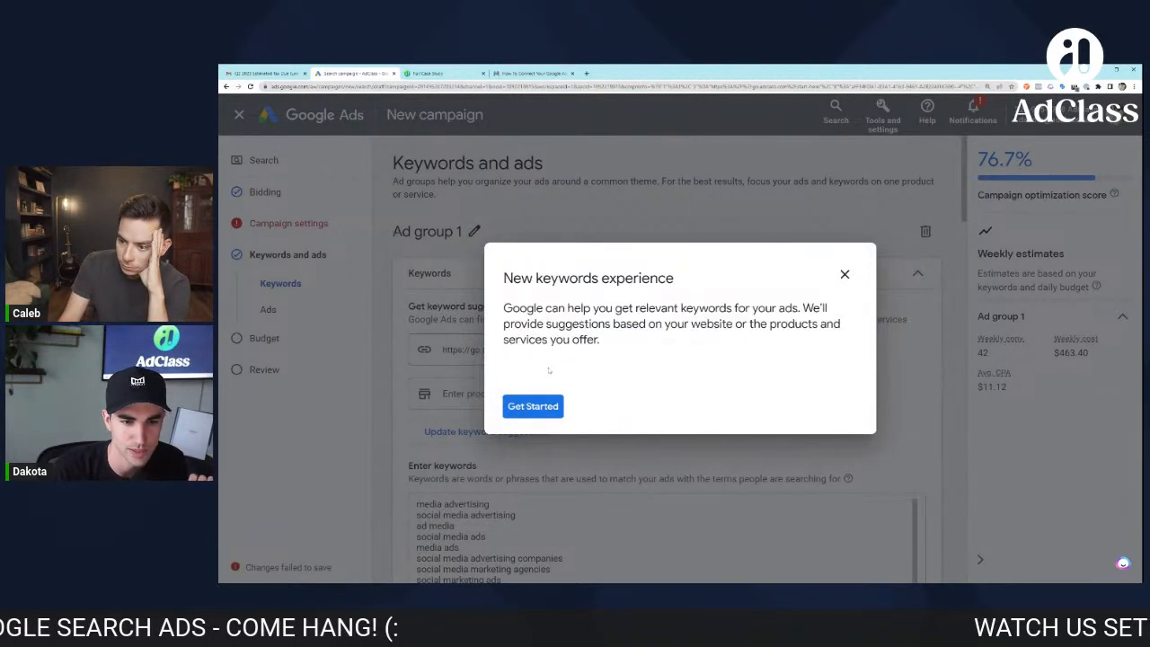
{"action": "left_click", "coordinate": [533, 406]}
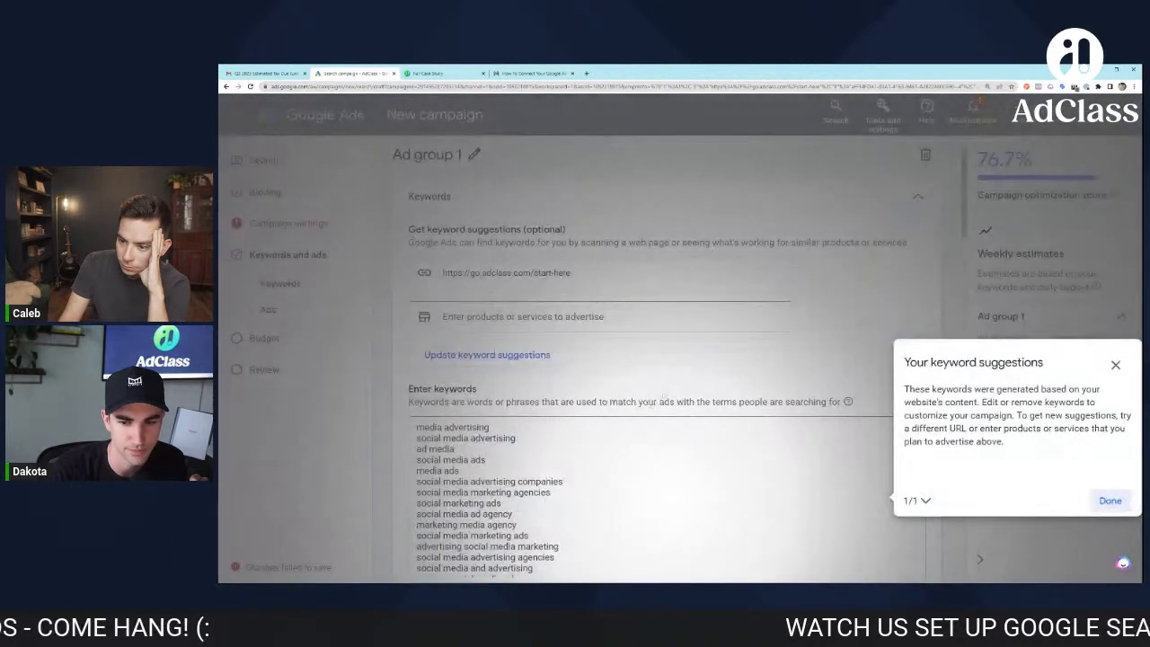
{"action": "left_click", "coordinate": [1111, 501]}
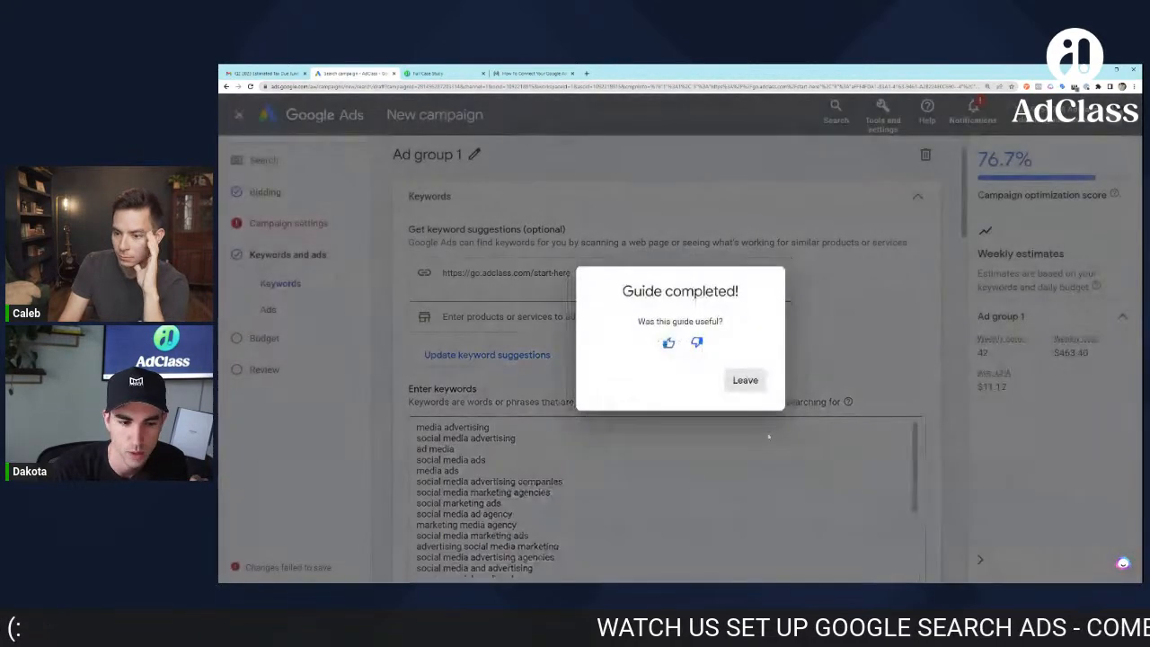
{"action": "left_click", "coordinate": [742, 381]}
Step: Review the suggested keywords for Ad group 1 and delete all of them from the keyword list
{"action": "scroll", "coordinate": [485, 435], "scroll_direction": "down", "scroll_amount": 7}
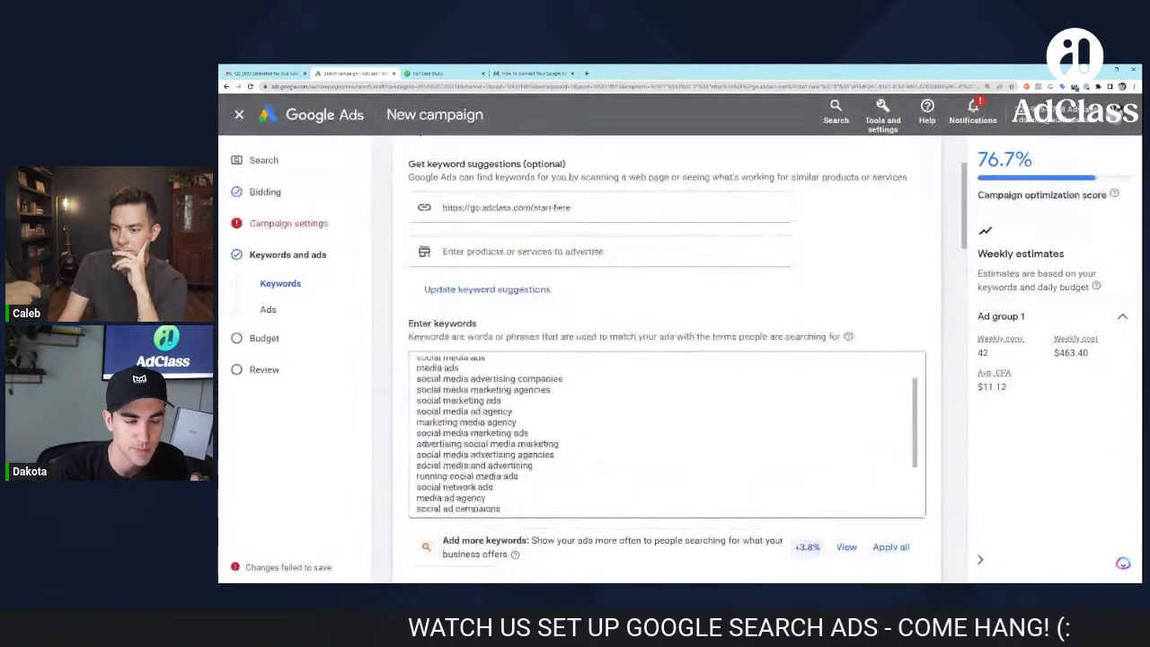
{"action": "scroll", "coordinate": [485, 245], "scroll_direction": "up", "scroll_amount": 3}
{"action": "scroll", "coordinate": [471, 374], "scroll_direction": "up", "scroll_amount": 3}
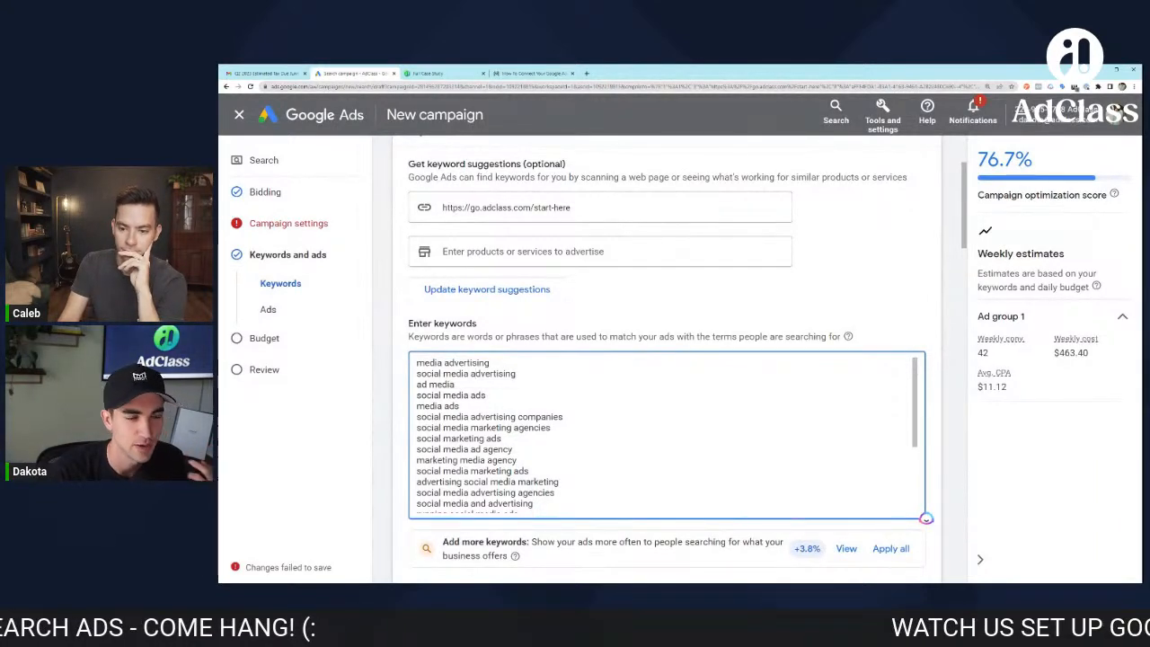
{"action": "scroll", "coordinate": [413, 362], "scroll_direction": "up", "scroll_amount": 1}
{"action": "scroll", "coordinate": [414, 362], "scroll_direction": "down", "scroll_amount": 1}
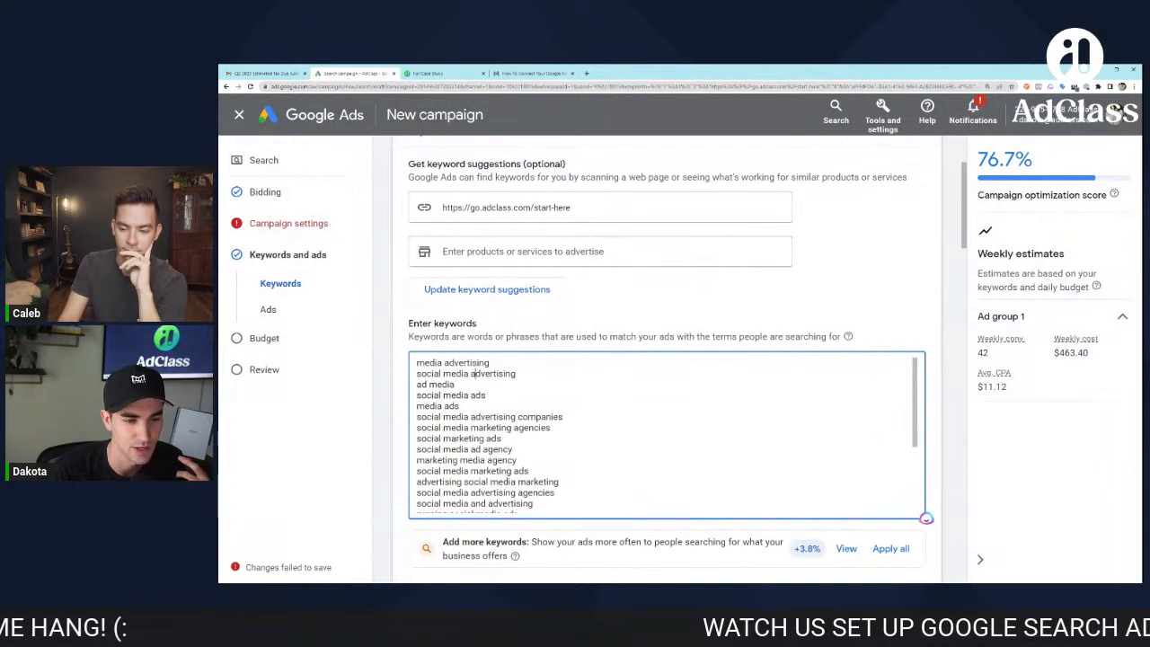
{"action": "left_click_drag", "start_coordinate": [416, 362], "coordinate": [559, 482]}
{"action": "left_click", "coordinate": [530, 472]}
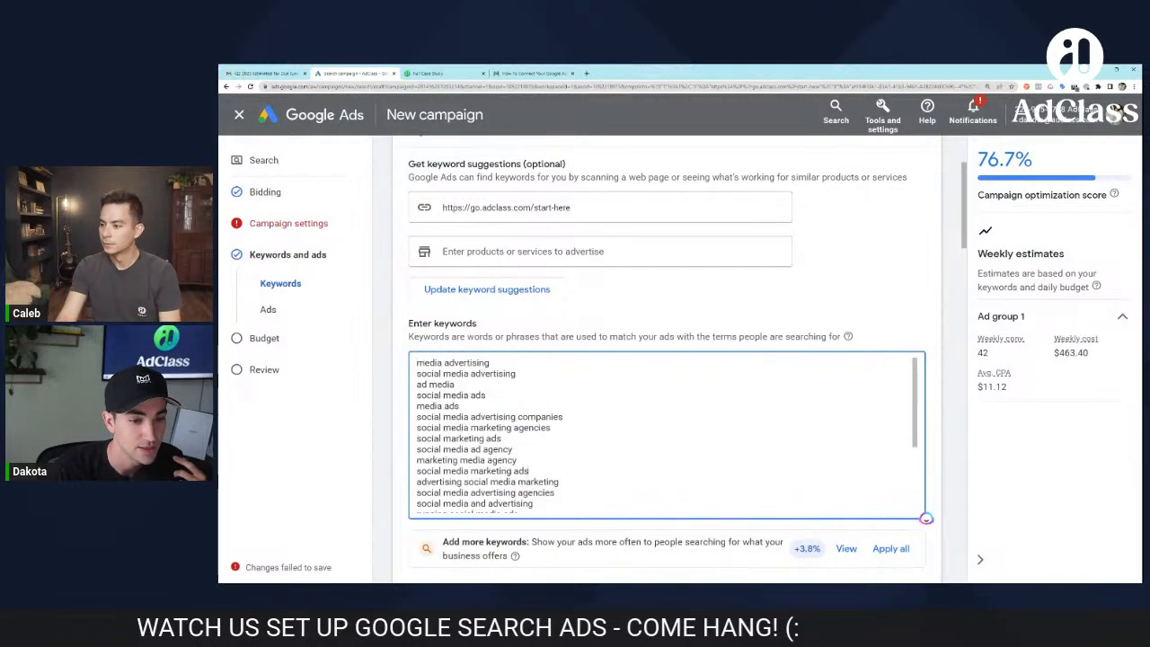
{"action": "scroll", "coordinate": [530, 471], "scroll_direction": "down", "scroll_amount": 3}
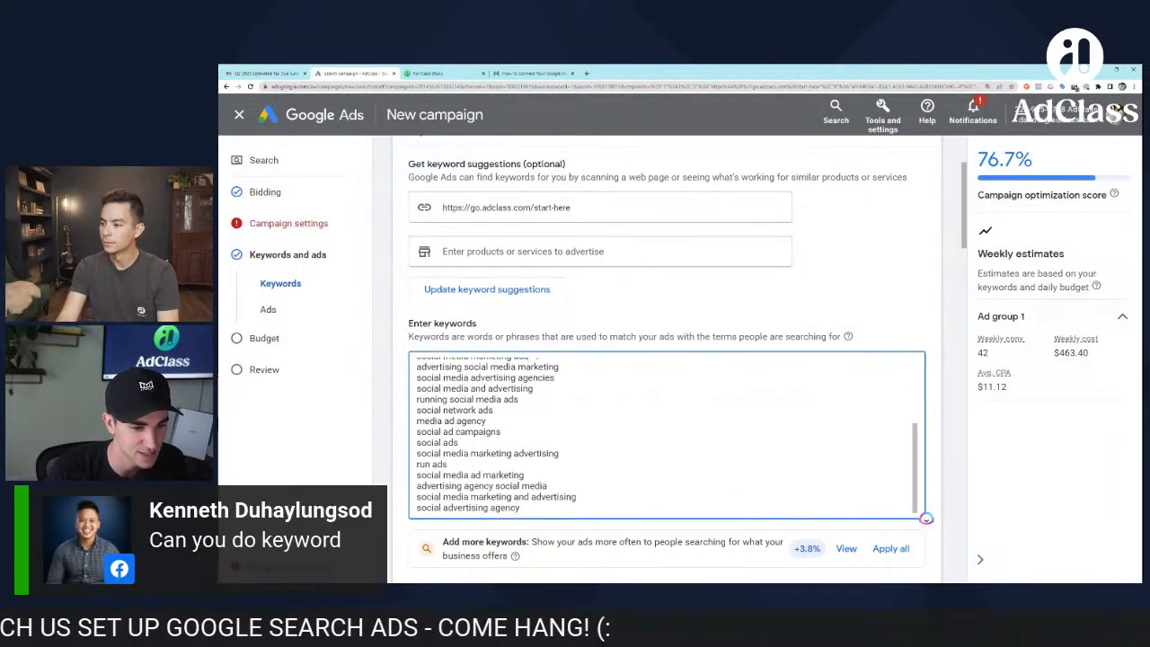
{"action": "mouse_move", "coordinate": [532, 496]}
{"action": "left_mouse_down"}
{"action": "mouse_move", "coordinate": [457, 368]}
{"action": "mouse_move", "coordinate": [539, 437]}
{"action": "mouse_move", "coordinate": [548, 503]}
{"action": "mouse_move", "coordinate": [539, 517]}
{"action": "mouse_move", "coordinate": [522, 512]}
{"action": "left_mouse_up"}
{"action": "scroll", "coordinate": [457, 368], "scroll_direction": "up", "scroll_amount": 3}
{"action": "left_click", "coordinate": [442, 373]}
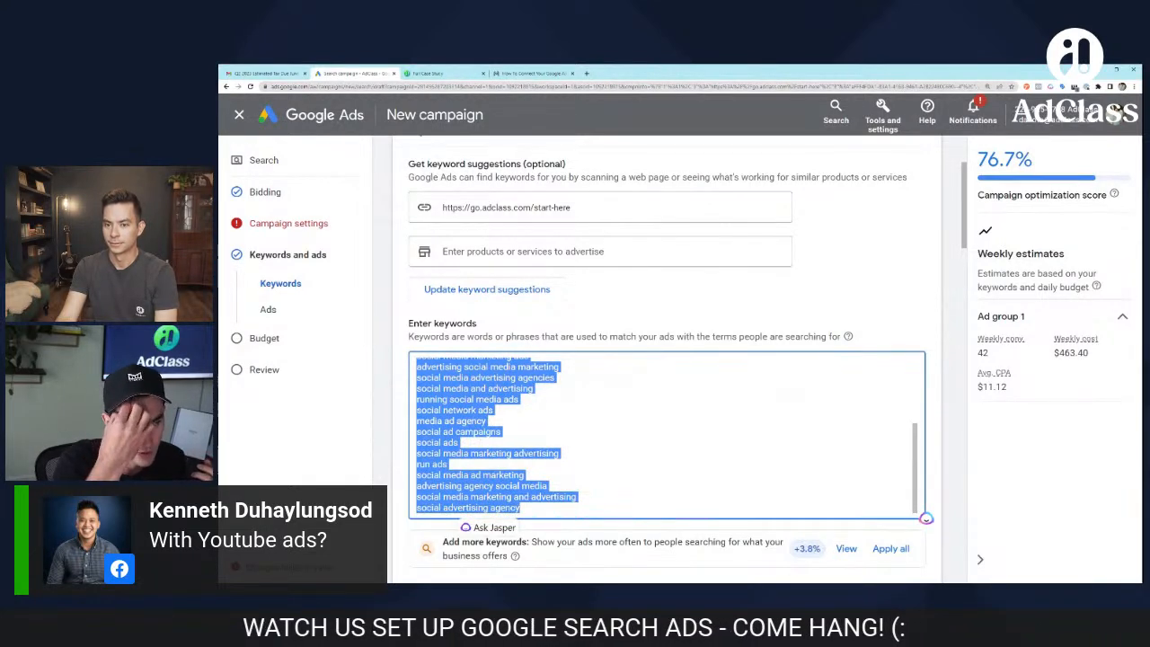
{"action": "key", "text": "BackSpace"}
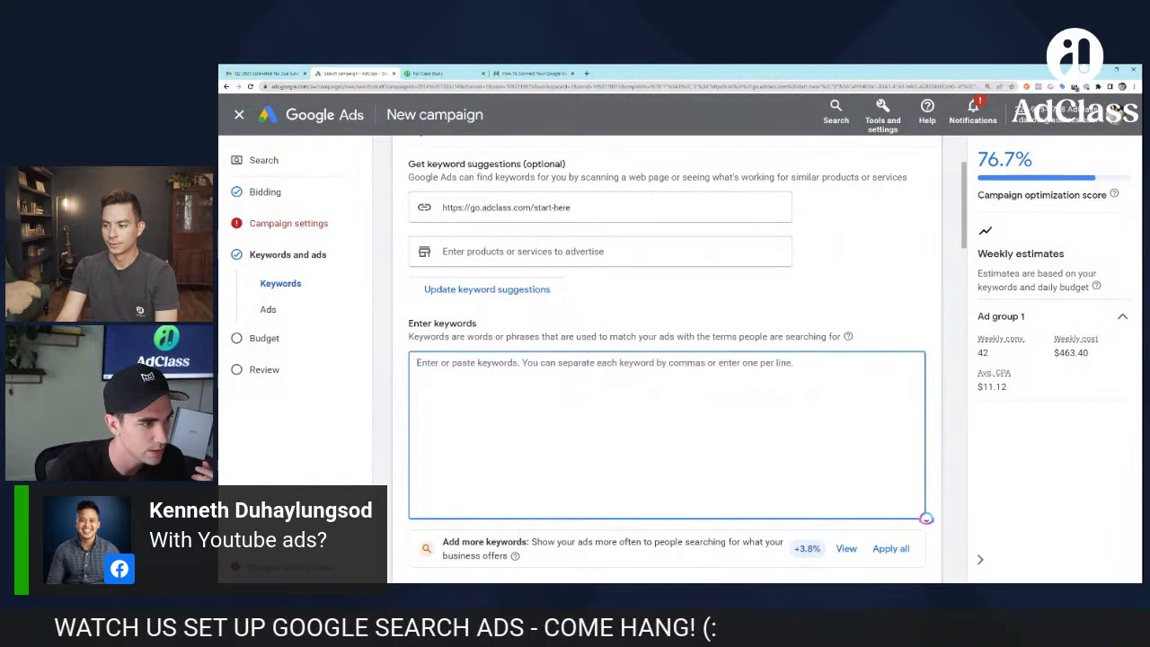
Step: Look over the keyword suggestion fields, the empty keyword list and the ad preview of Ad group 1
{"action": "scroll", "coordinate": [667, 360], "scroll_direction": "up", "scroll_amount": 3}
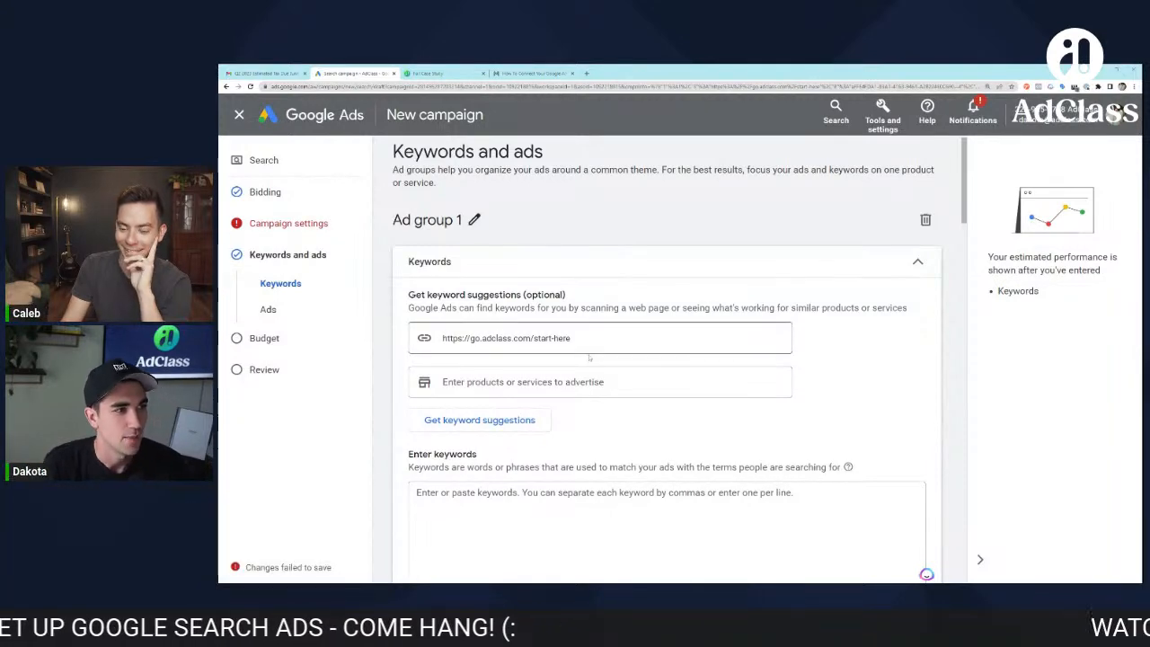
{"action": "left_click", "coordinate": [594, 371]}
{"action": "scroll", "coordinate": [594, 371], "scroll_direction": "down", "scroll_amount": 2}
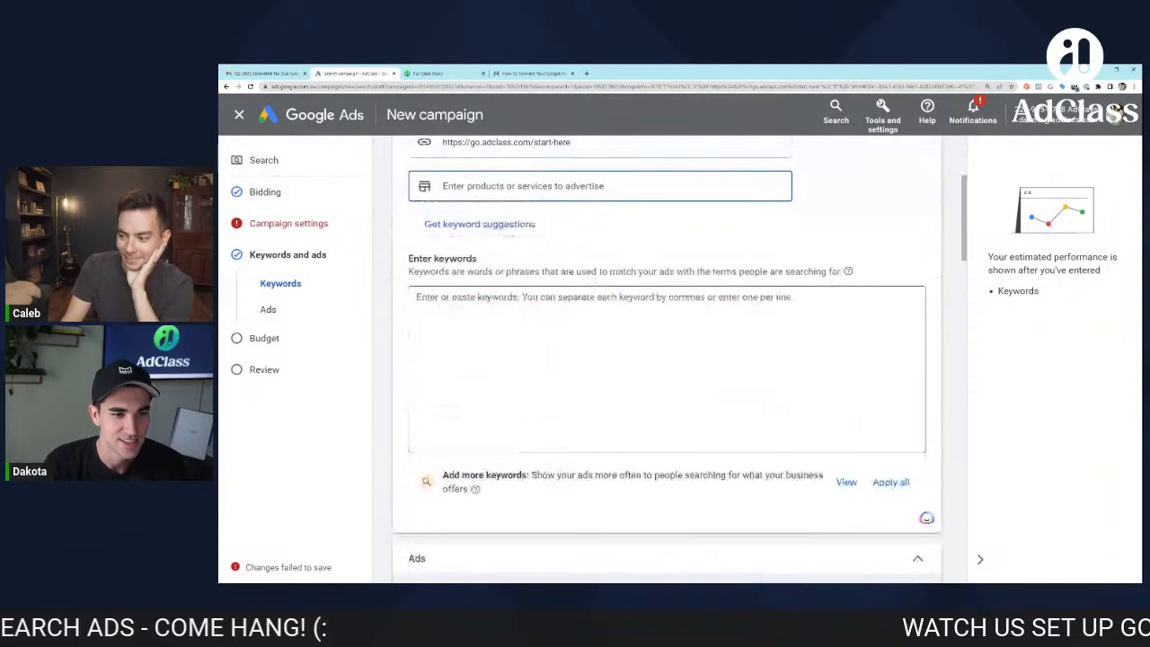
{"action": "left_click", "coordinate": [594, 371]}
{"action": "scroll", "coordinate": [581, 350], "scroll_direction": "up", "scroll_amount": 2}
{"action": "scroll", "coordinate": [580, 350], "scroll_direction": "down", "scroll_amount": 2}
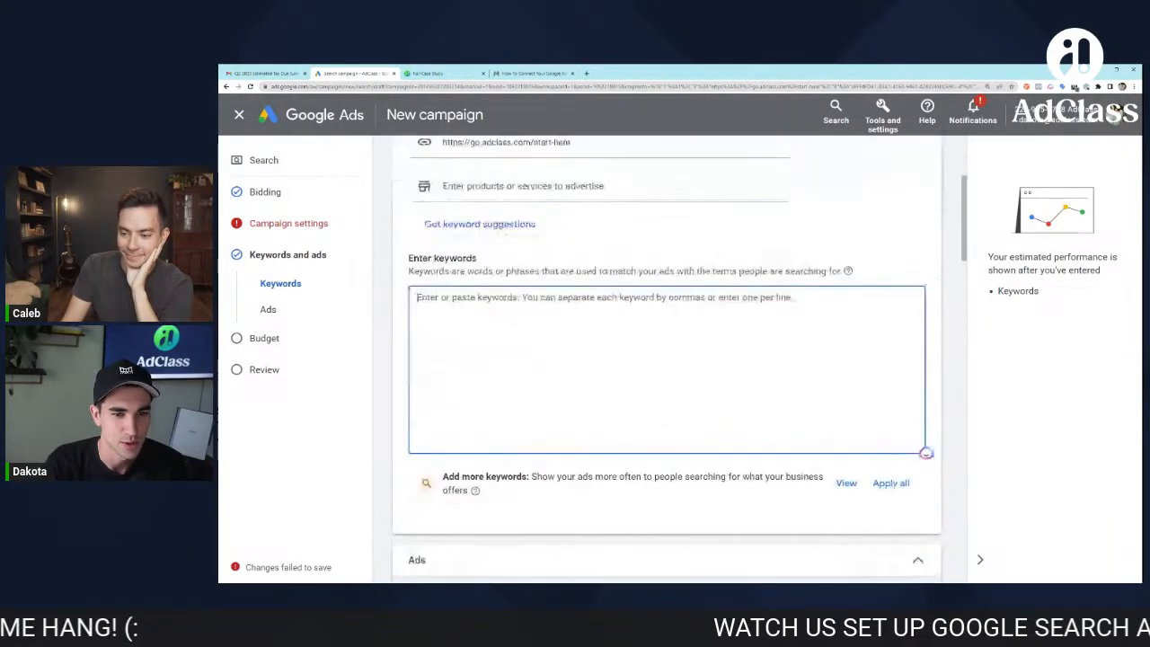
{"action": "scroll", "coordinate": [926, 452], "scroll_direction": "down", "scroll_amount": 3}
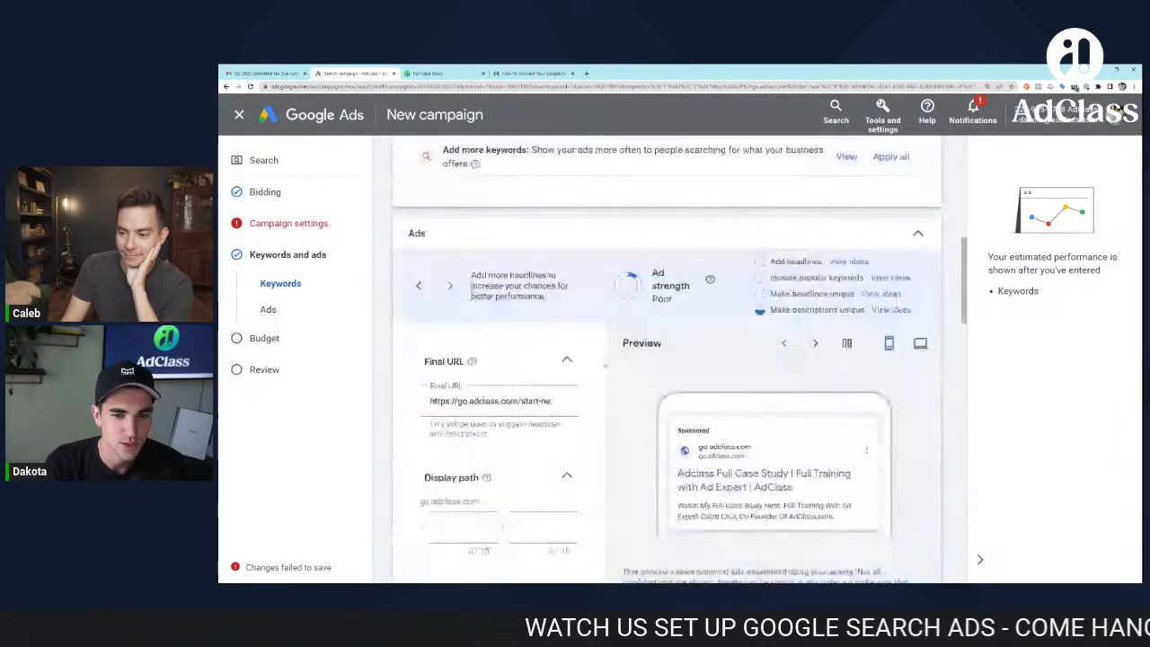
{"action": "scroll", "coordinate": [925, 257], "scroll_direction": "up", "scroll_amount": 3}
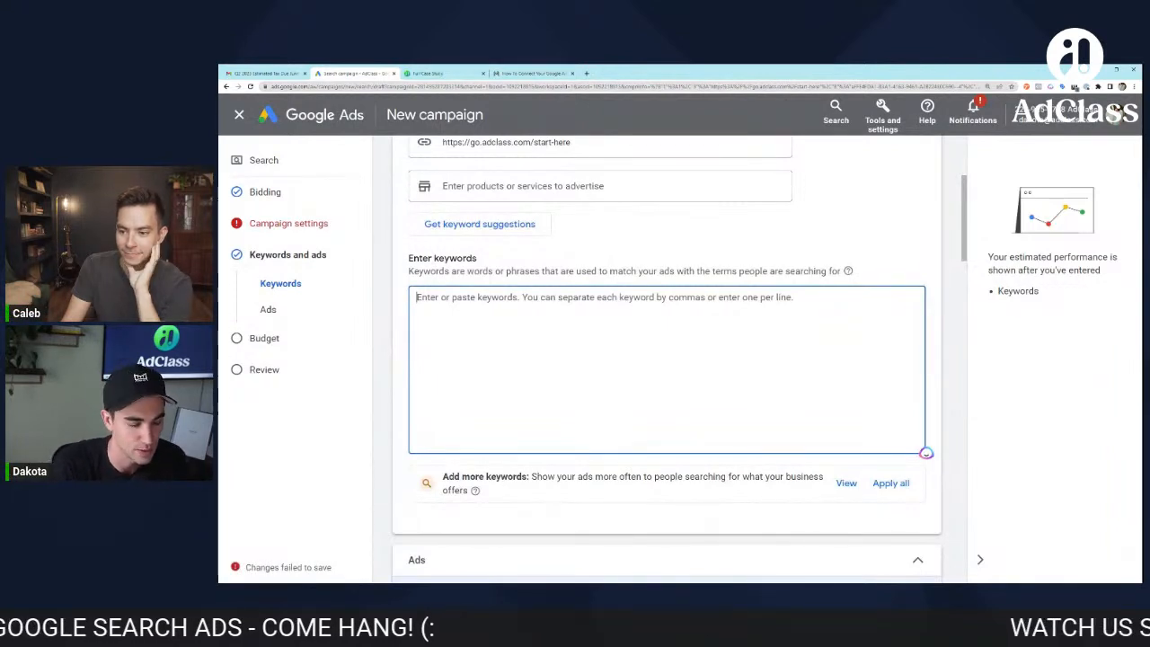
Step: Enter the two AdClass hosts' first names joined by "and" as the first keyword of Ad group 1
{"action": "type", "text": "Dakjota"}
{"action": "key", "text": "BackSpace"}
{"action": "key", "text": "BackSpace"}
{"action": "key", "text": "BackSpace"}
{"action": "type", "text": "o"}
{"action": "key", "text": "BackSpace"}
{"action": "key", "text": "BackSpace"}
{"action": "type", "text": "ot"}
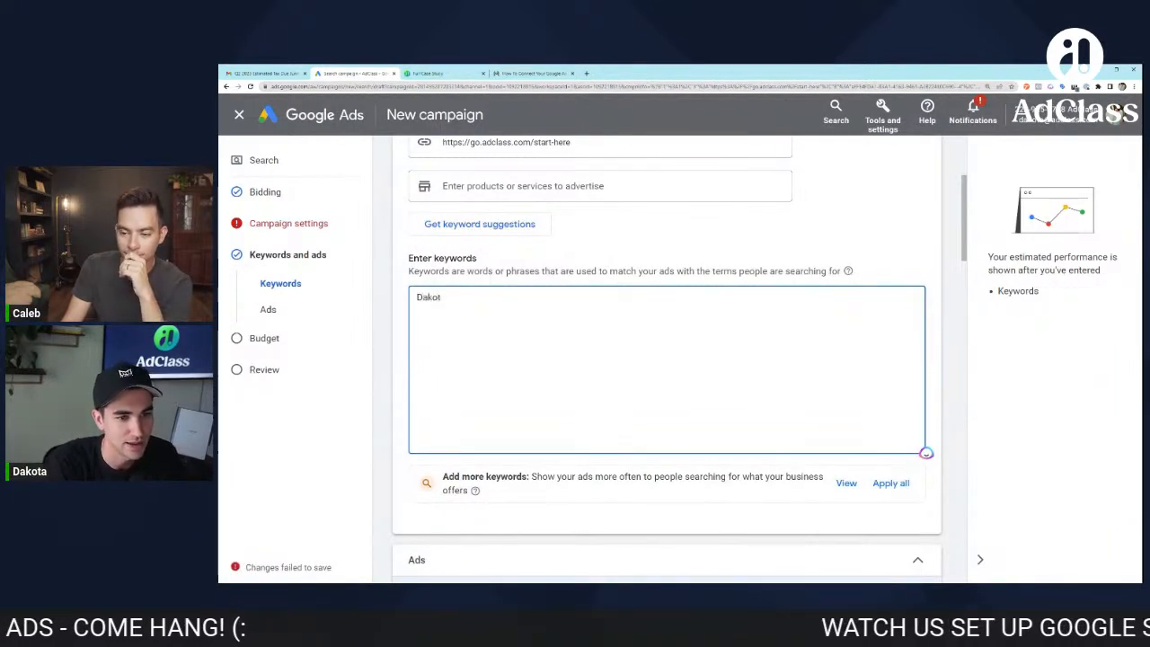
{"action": "type", "text": "a and CA"}
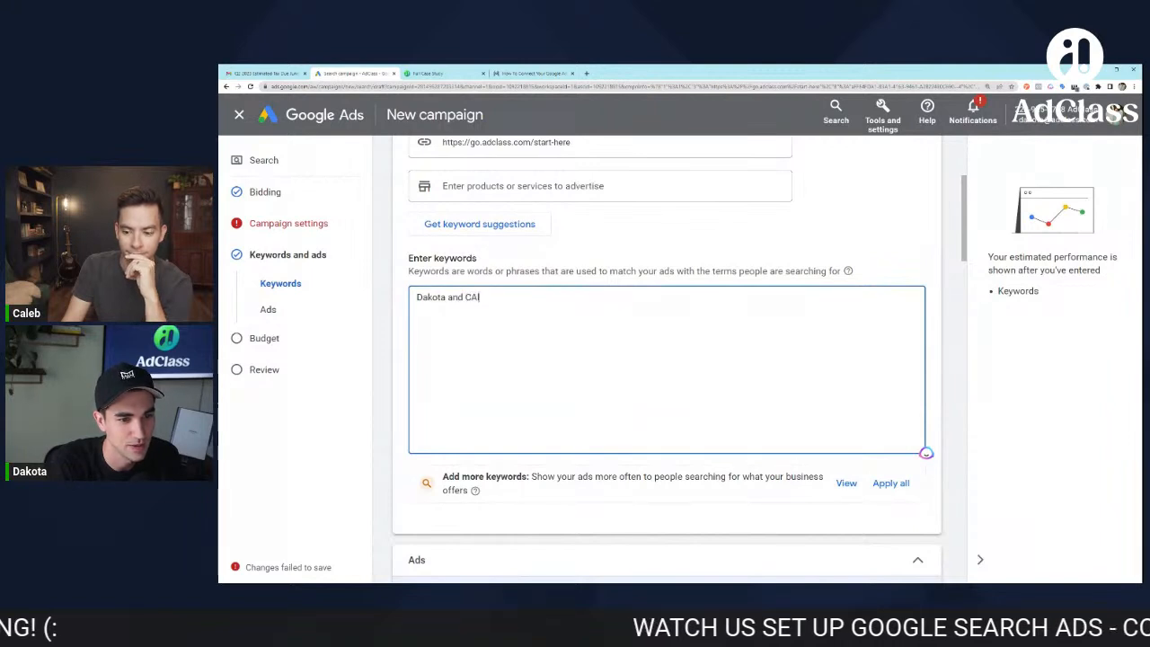
{"action": "key", "text": "BackSpace"}
{"action": "type", "text": "aleb\""}
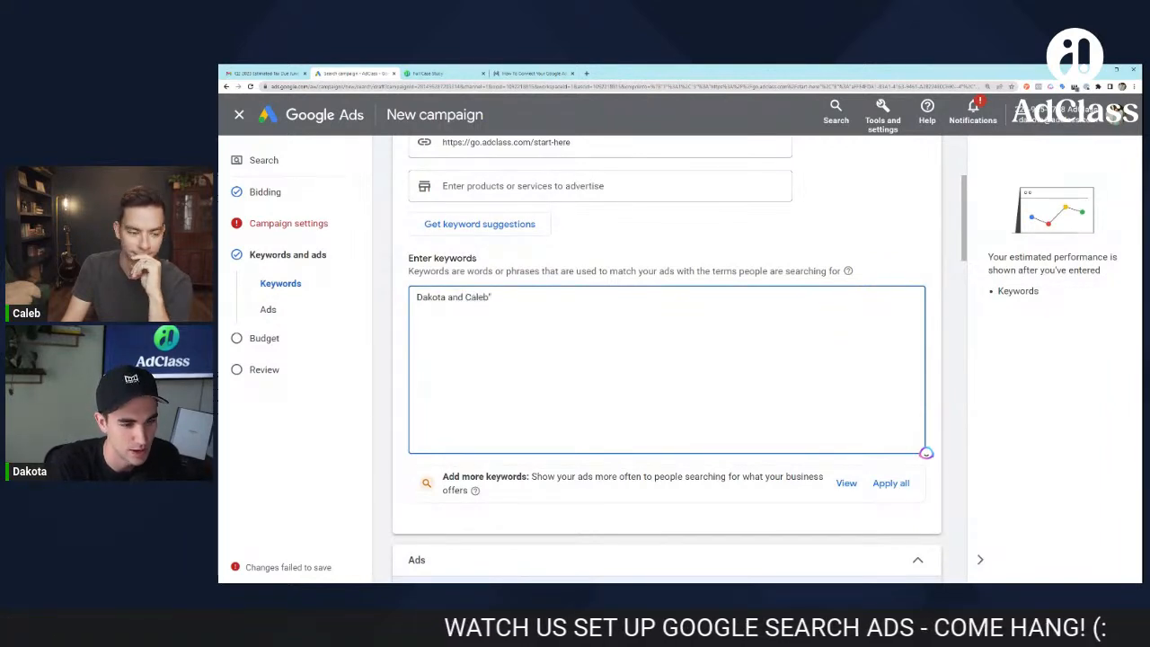
Step: Enclose the keyword with the hosts' first names in double quotation marks to make it a phrase match
{"action": "key", "text": "Home"}
{"action": "type", "text": ":"}
{"action": "key", "text": "End"}
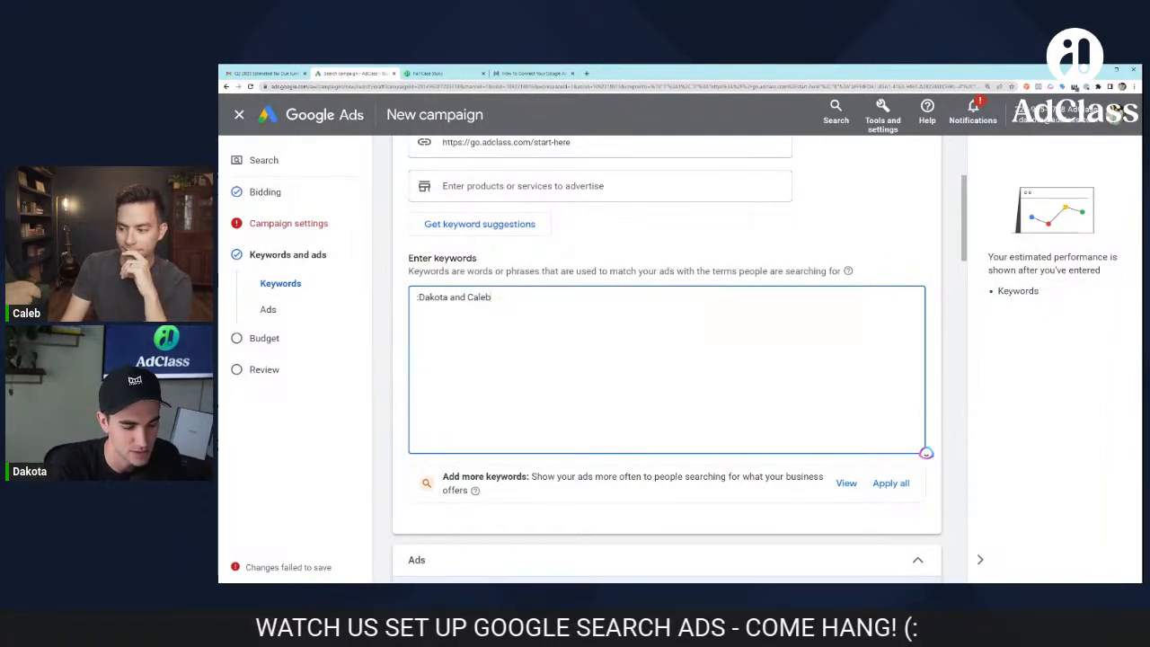
{"action": "type", "text": "\""}
{"action": "key", "text": "Home"}
{"action": "key", "text": "Delete"}
{"action": "type", "text": "\""}
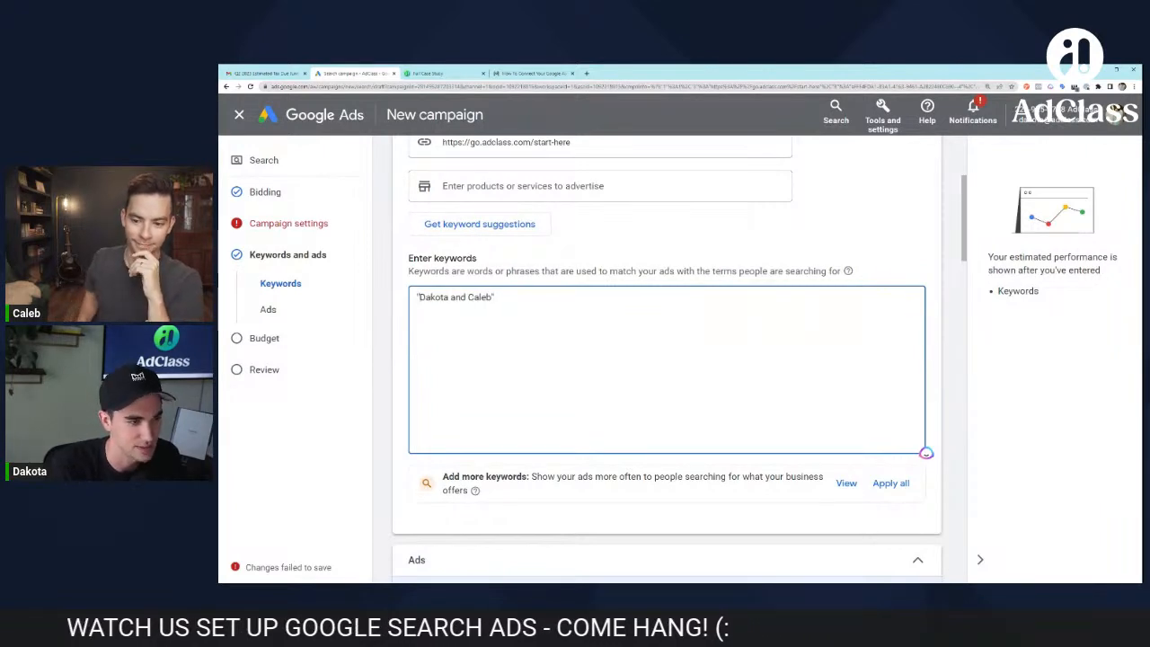
Step: Add "Oprah" in double quotation marks as a second phrase-match keyword on its own line
{"action": "key", "text": "Return"}
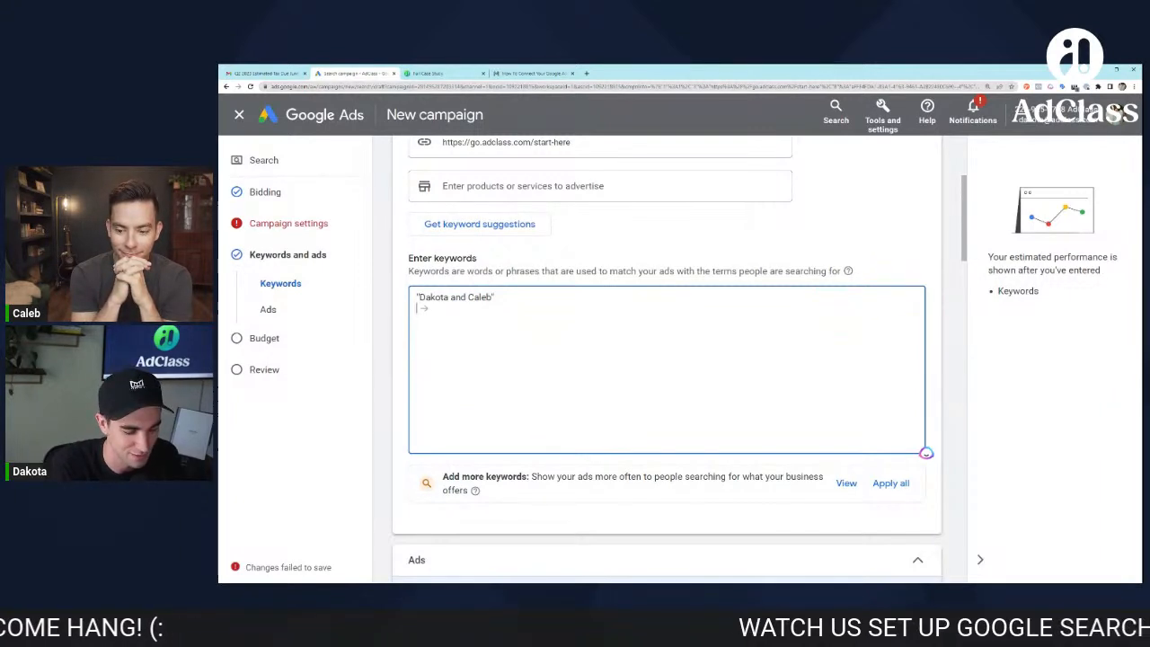
{"action": "type", "text": "\""}
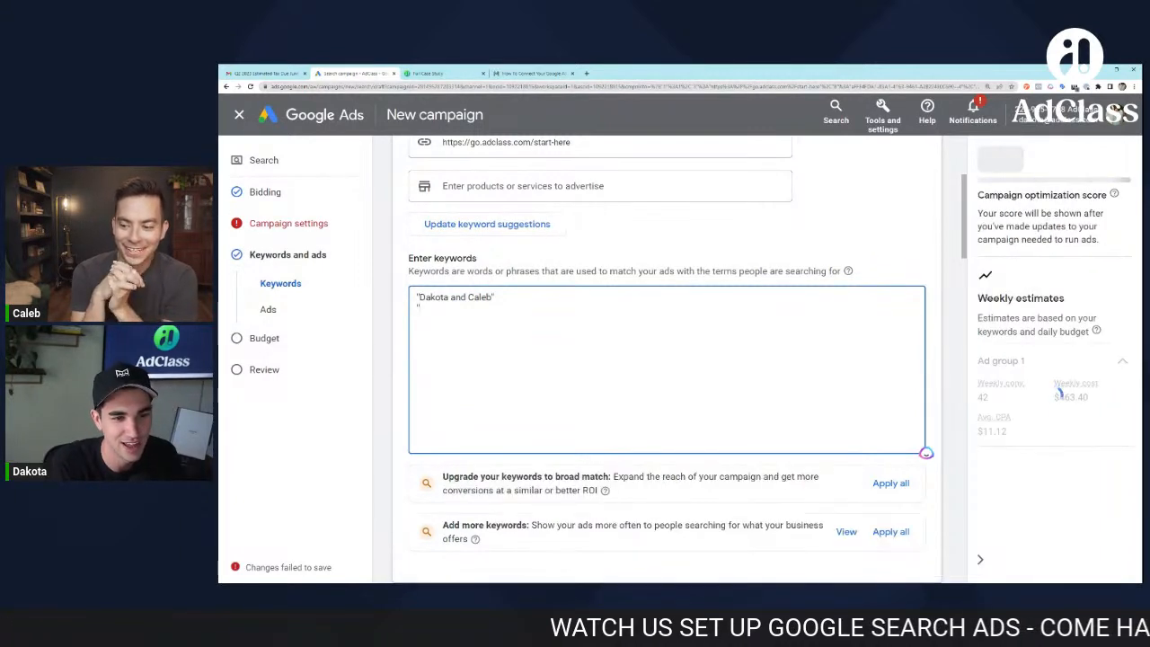
{"action": "type", "text": "Oprah"}
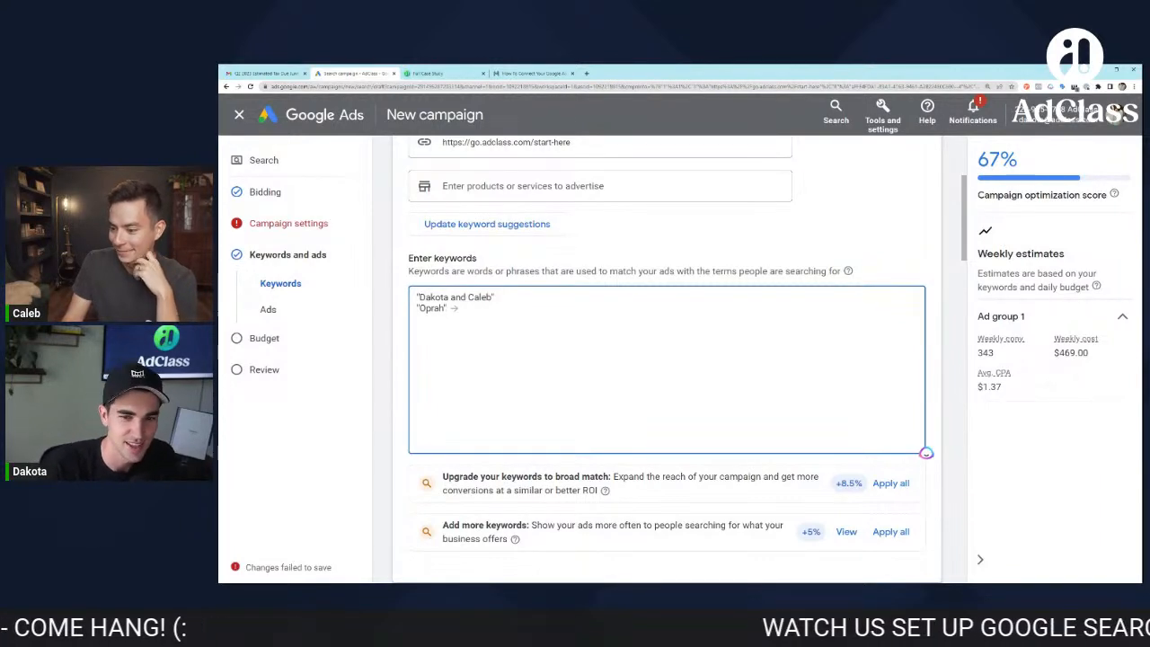
Step: Review the keyword match type help on broad, phrase and exact match notation, and return to the keyword list
{"action": "mouse_move", "coordinate": [849, 274]}
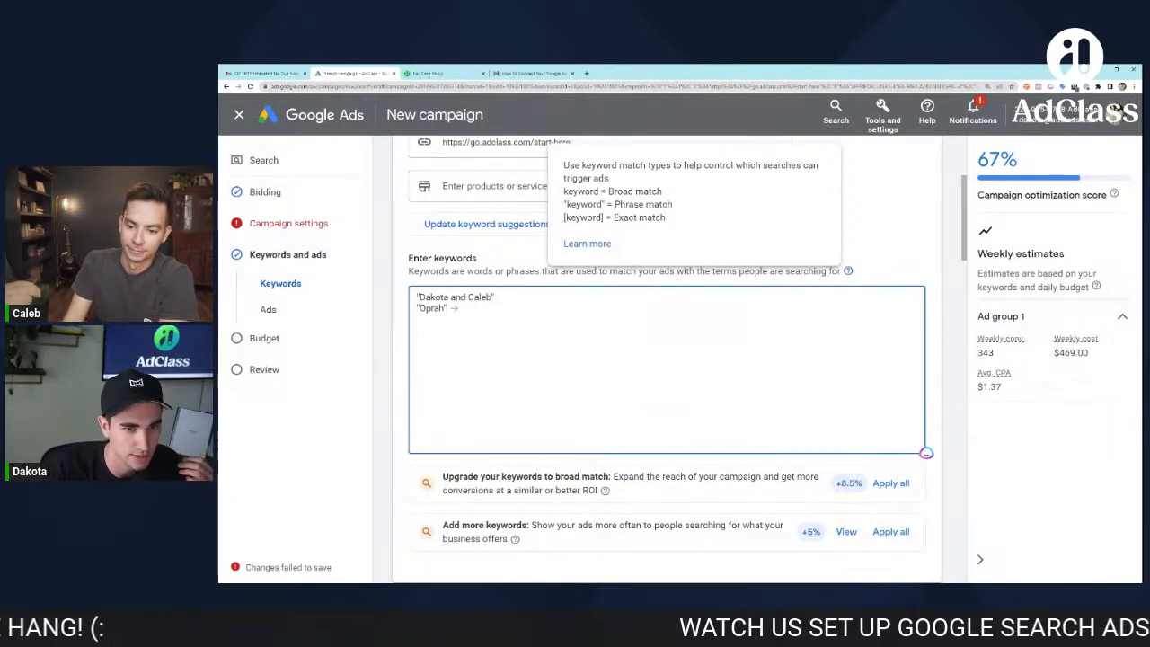
{"action": "left_click_drag", "start_coordinate": [664, 192], "coordinate": [584, 192]}
{"action": "left_click", "coordinate": [584, 193]}
{"action": "double_click", "coordinate": [582, 191]}
{"action": "left_click", "coordinate": [558, 337]}
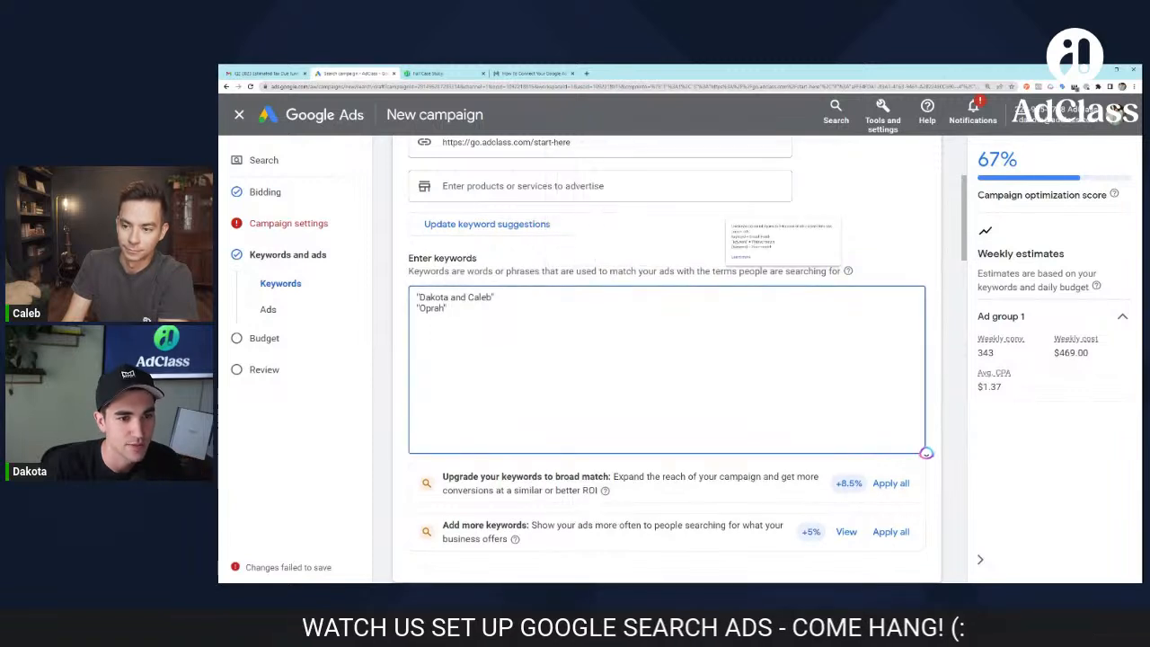
Step: Add one AdClass host's full name as a keyword without quotation marks, separated from the phrase-match keywords by a blank line
{"action": "key", "text": "Return"}
{"action": "key", "text": "Return"}
{"action": "type", "text": "Dakota"}
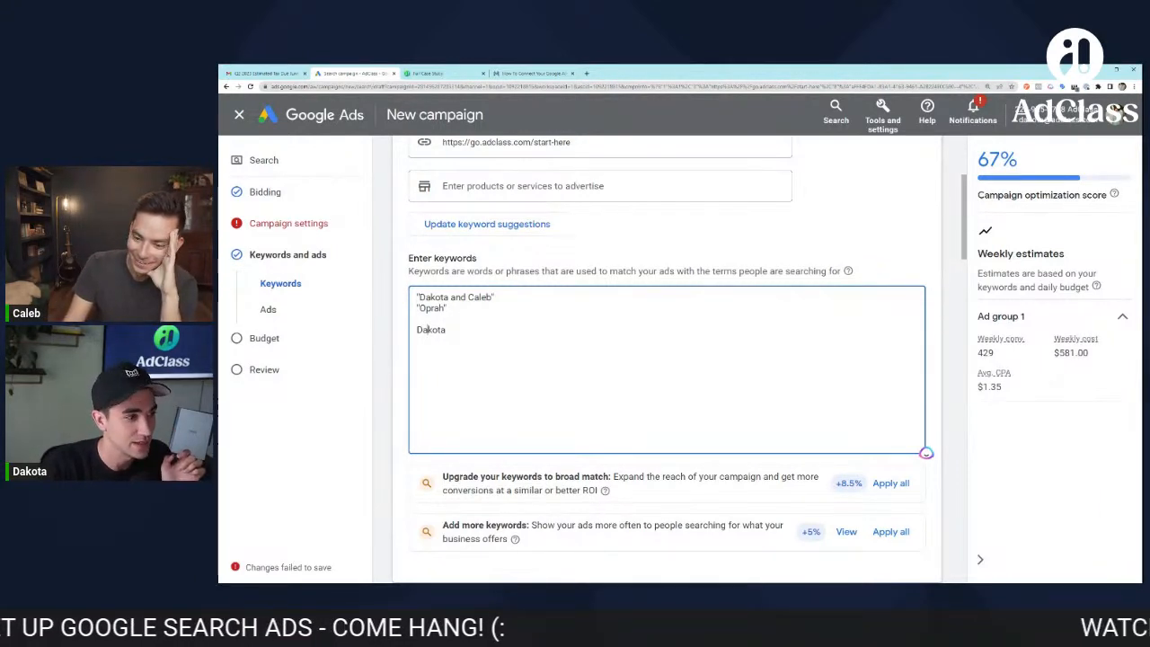
{"action": "type", "text": "Hems"}
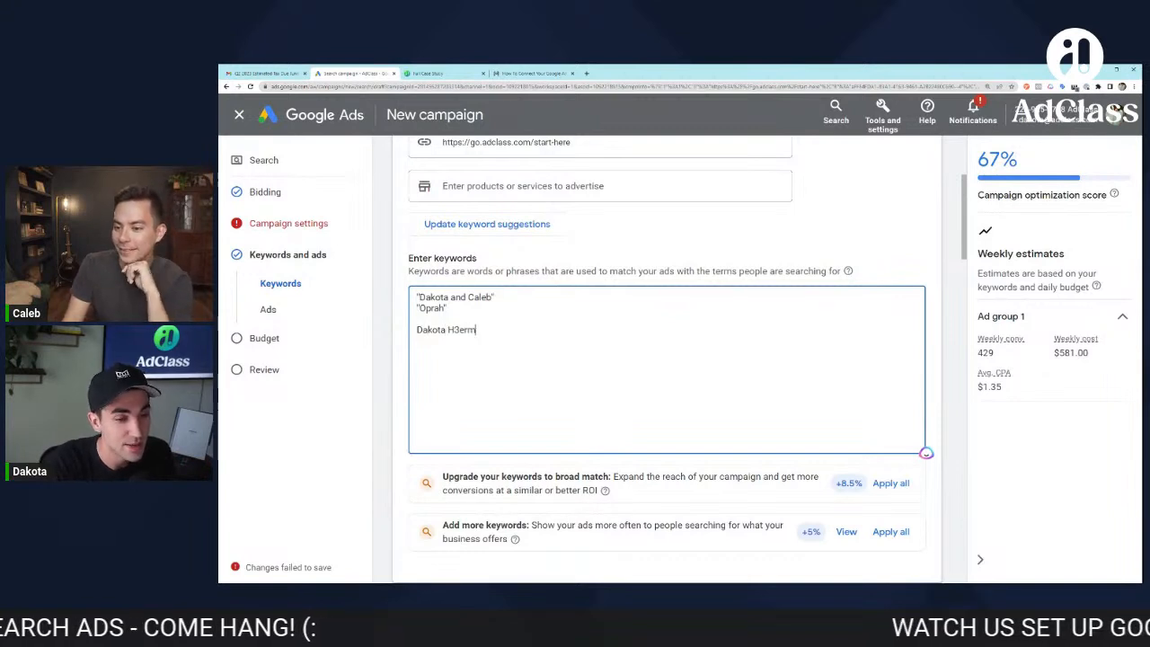
{"action": "key", "text": "BackSpace"}
{"action": "key", "text": "BackSpace"}
{"action": "key", "text": "BackSpace"}
{"action": "type", "text": "ermes"}
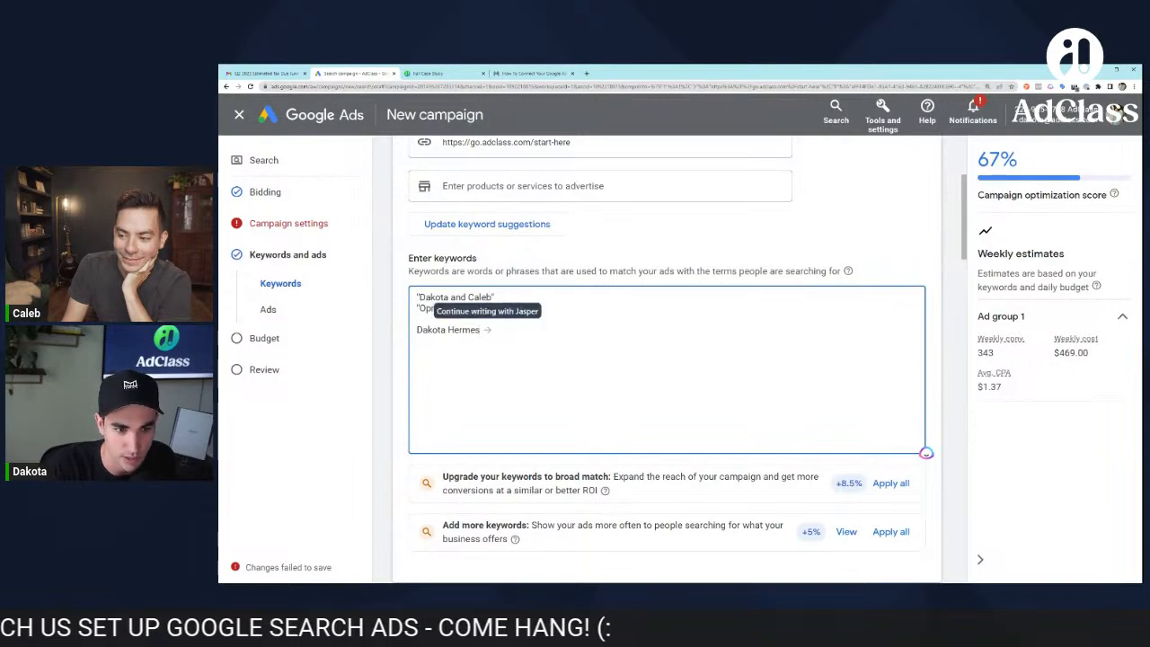
Step: Remove both phrase-match keywords, shorten the remaining keyword to the host's first name, and refresh the weekly estimates
{"action": "left_click_drag", "start_coordinate": [435, 319], "coordinate": [418, 298]}
{"action": "key", "text": "BackSpace"}
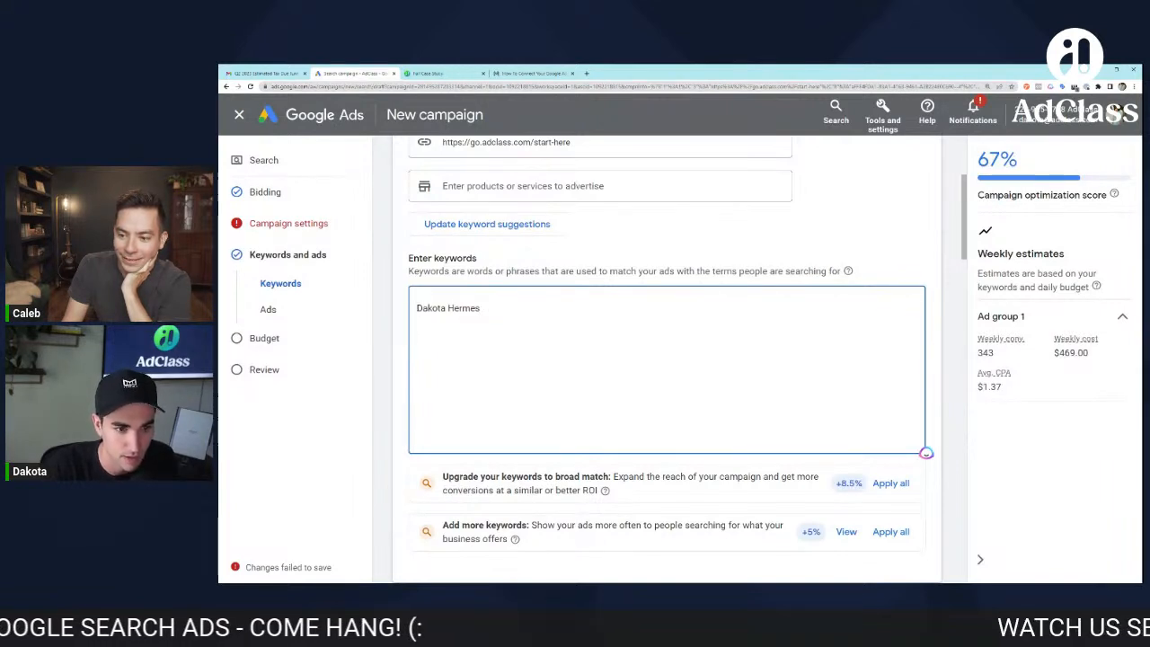
{"action": "key", "text": "Delete"}
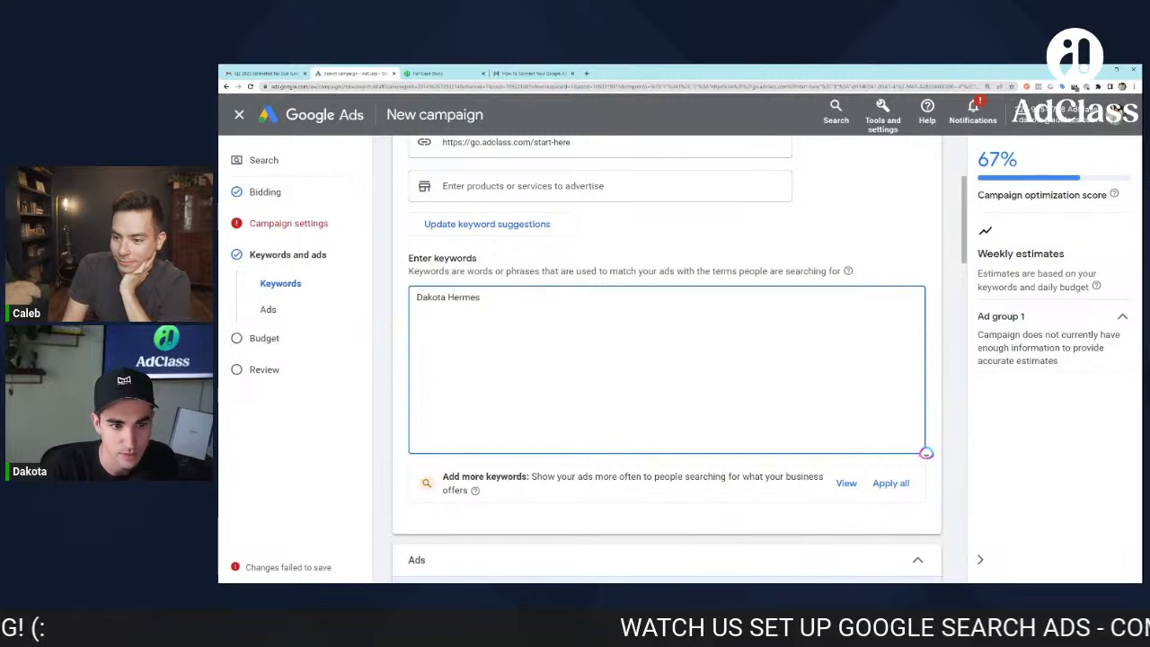
{"action": "key", "text": "ctrl+shift+Left"}
{"action": "key", "text": "BackSpace"}
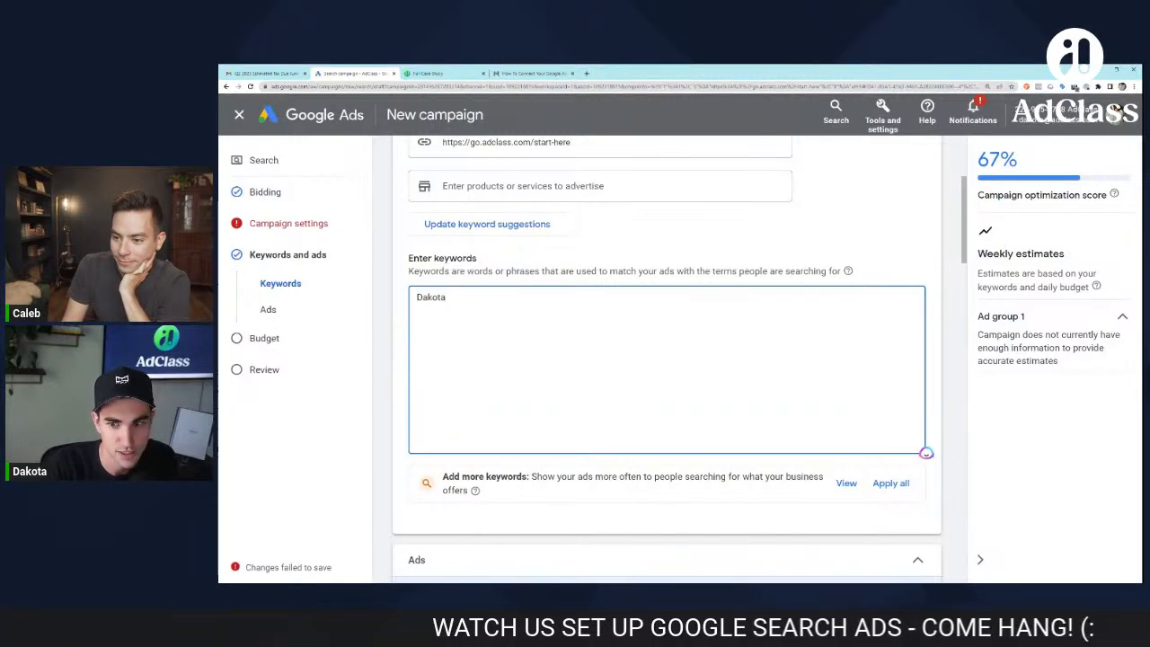
{"action": "key", "text": "Return"}
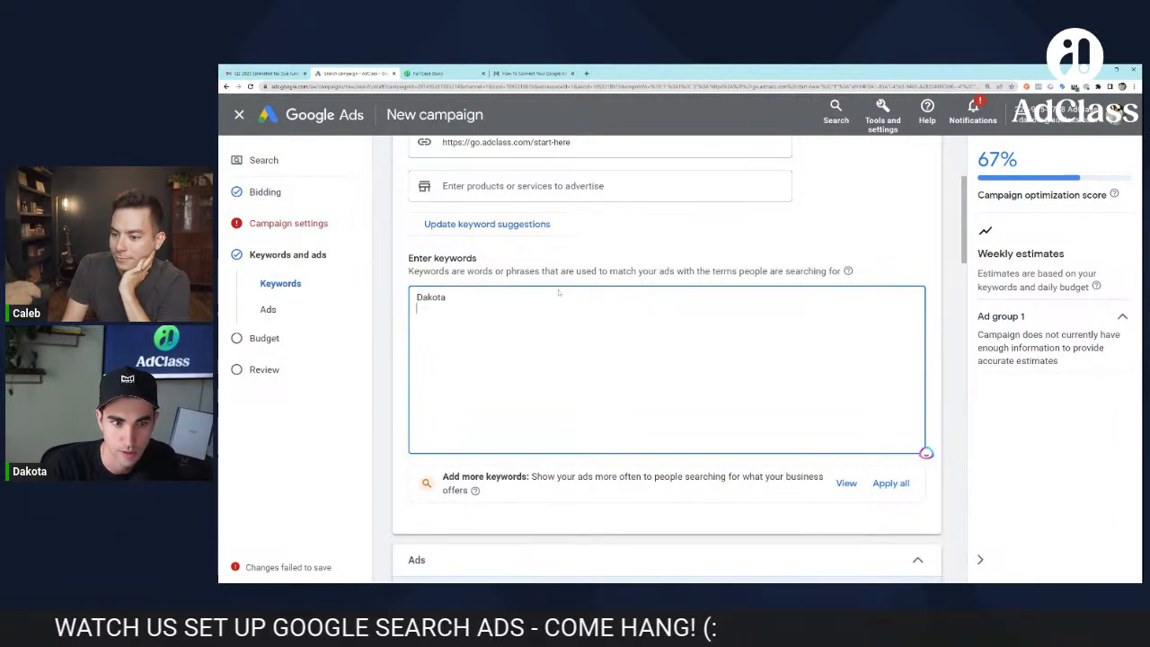
{"action": "left_click", "coordinate": [1069, 320]}
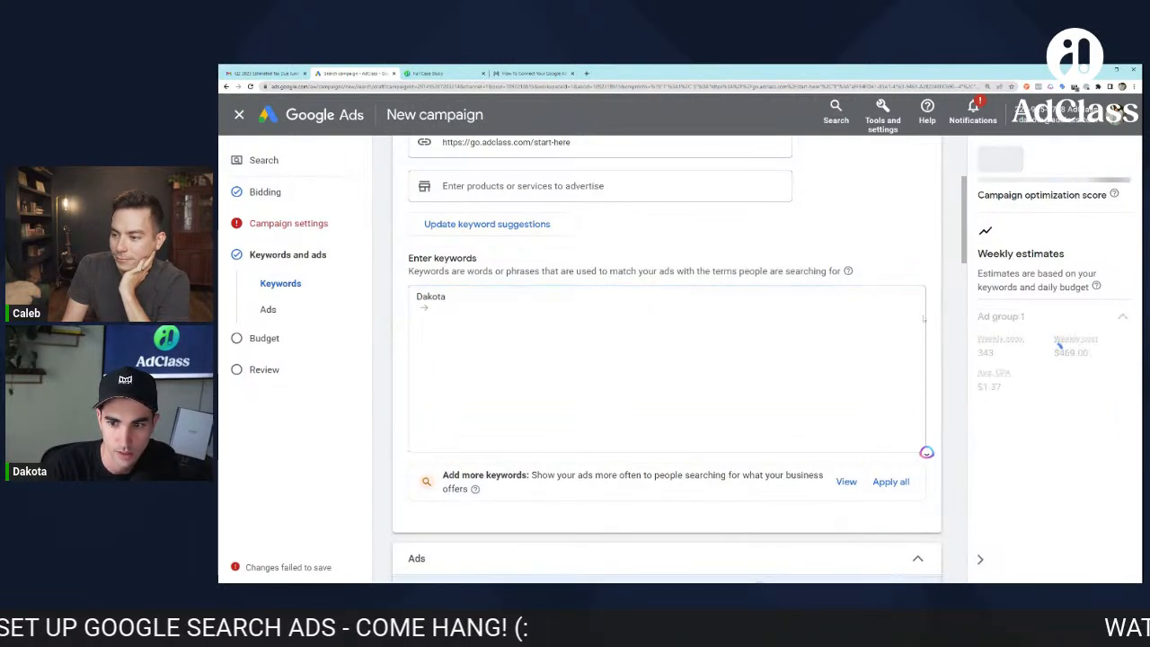
{"action": "double_click", "coordinate": [986, 352]}
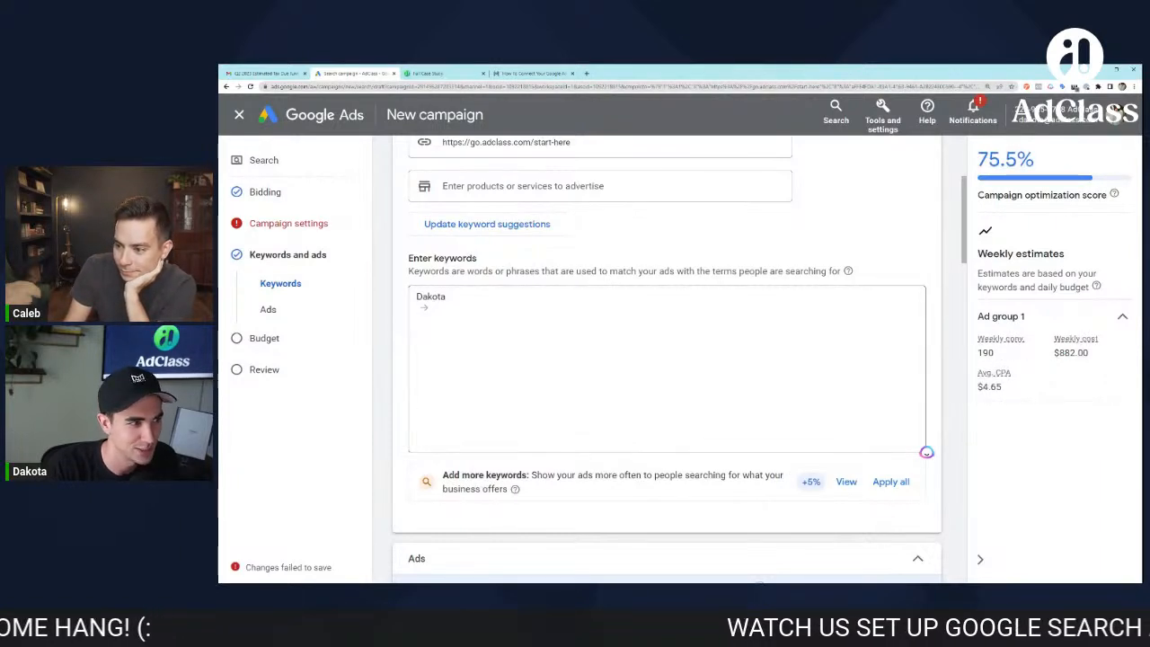
Step: Check the keyword match type help, and replace the entire keyword list with "AdClass"
{"action": "left_click", "coordinate": [423, 307]}
{"action": "key", "text": "ctrl+a"}
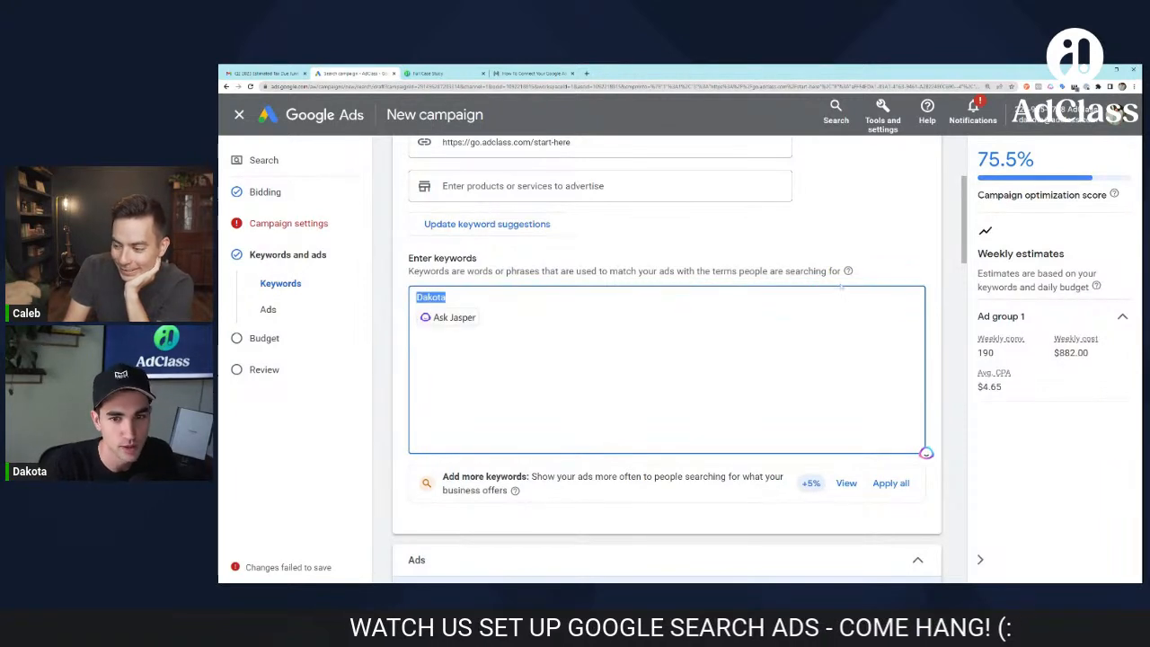
{"action": "mouse_move", "coordinate": [847, 270]}
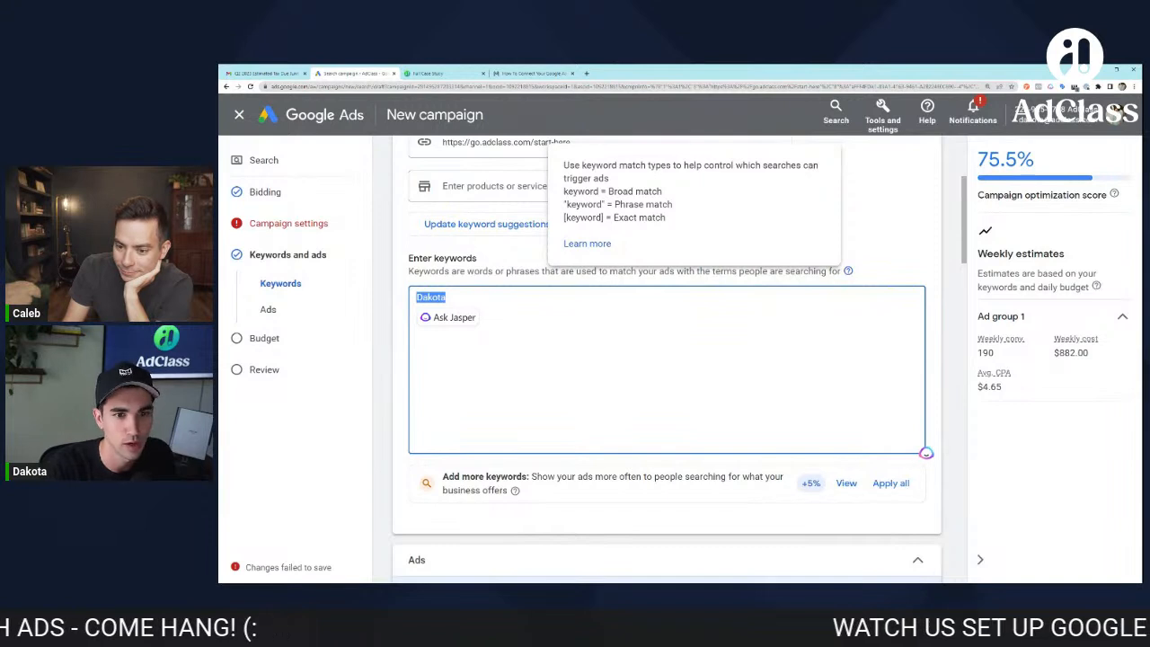
{"action": "left_click", "coordinate": [447, 297]}
{"action": "key", "text": "Return"}
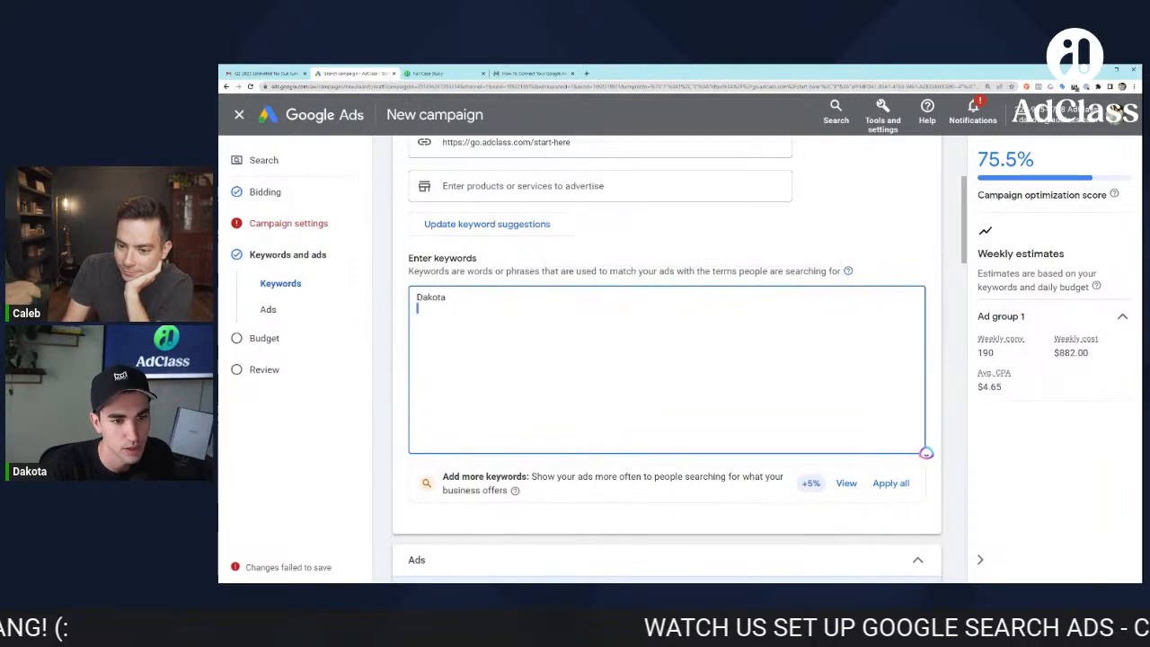
{"action": "key", "text": "ctrl+a"}
{"action": "type", "text": "AdClass"}
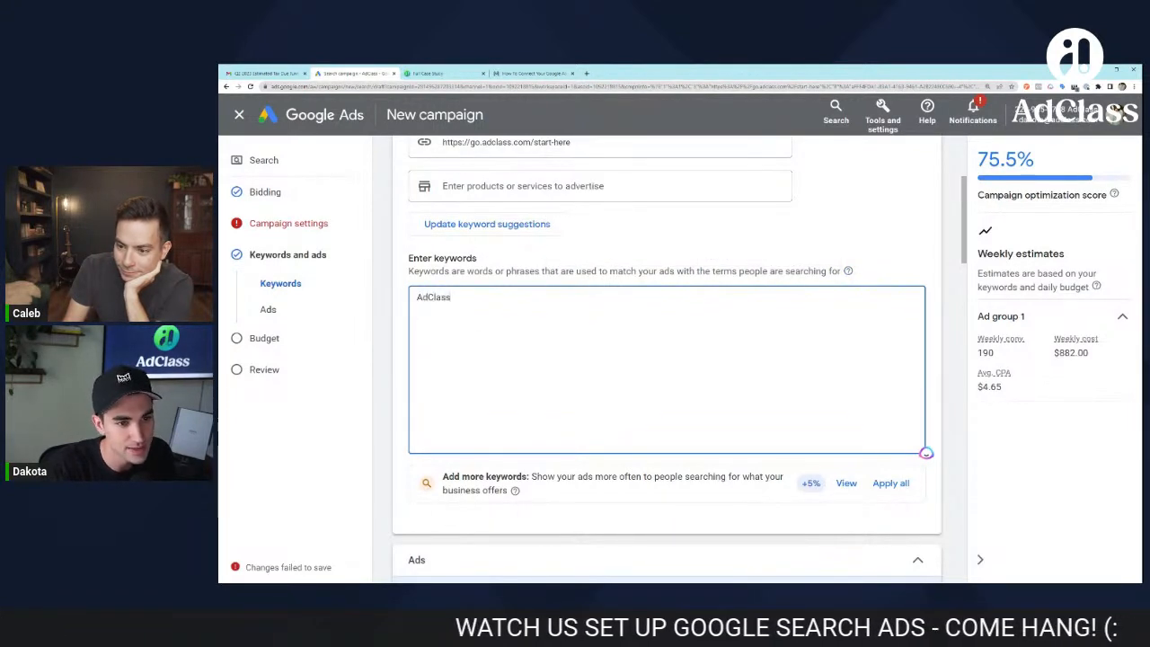
Step: Enclose the AdClass keyword in square brackets to make it an exact match
{"action": "key", "text": "Return"}
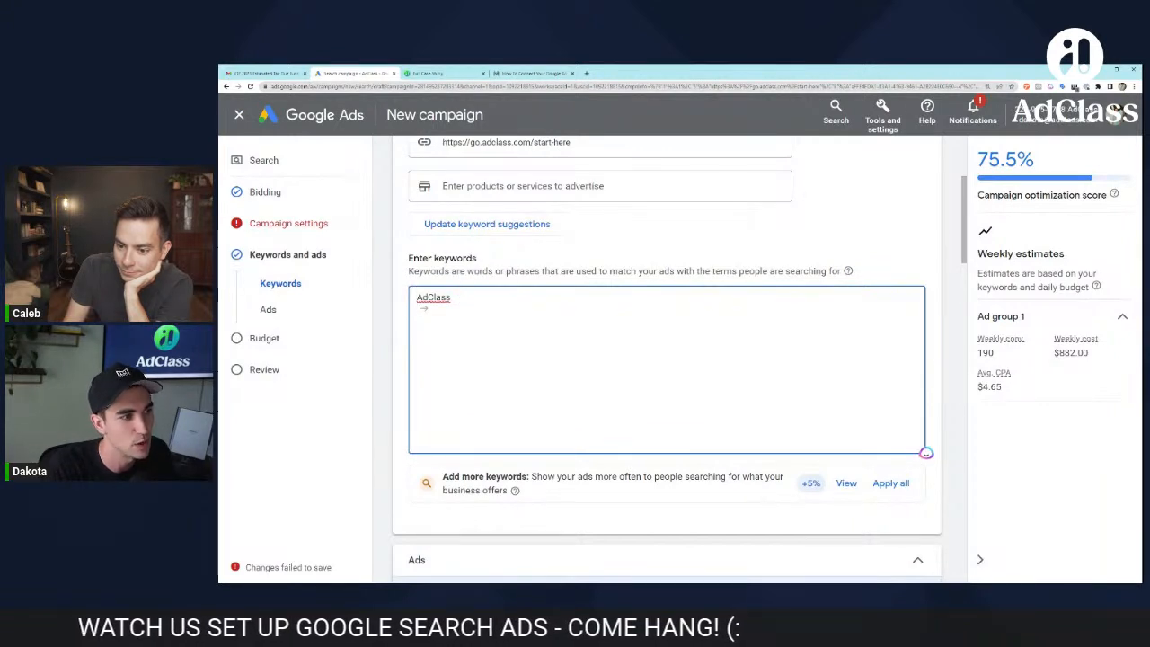
{"action": "key", "text": "BackSpace"}
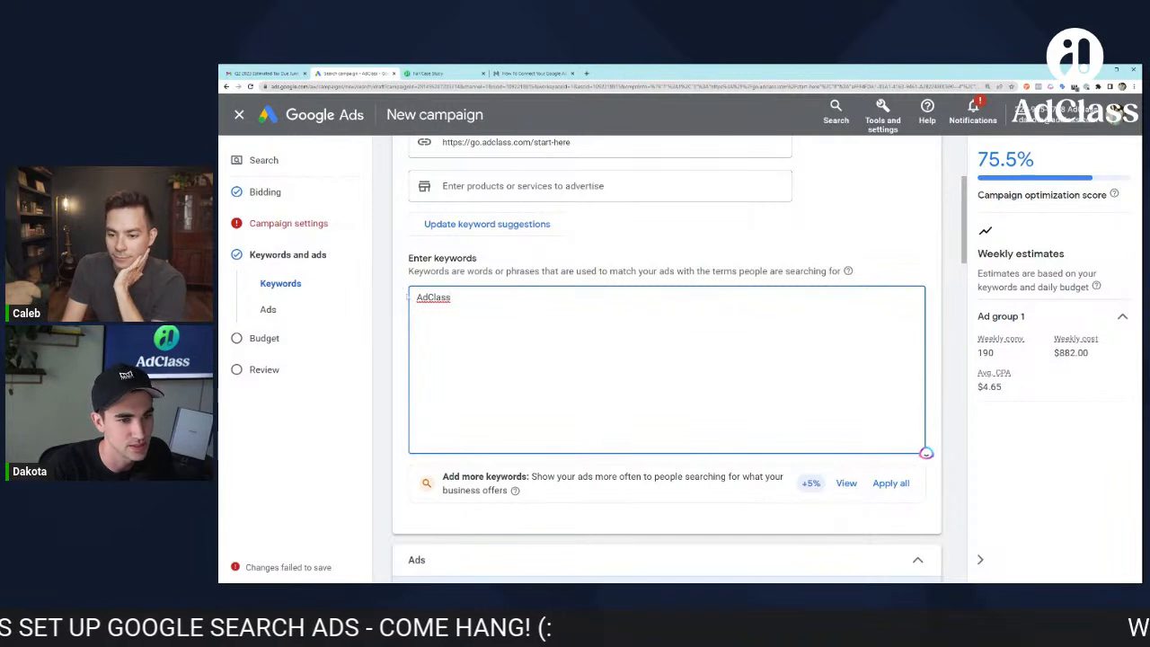
{"action": "left_click", "coordinate": [417, 297]}
{"action": "type", "text": "["}
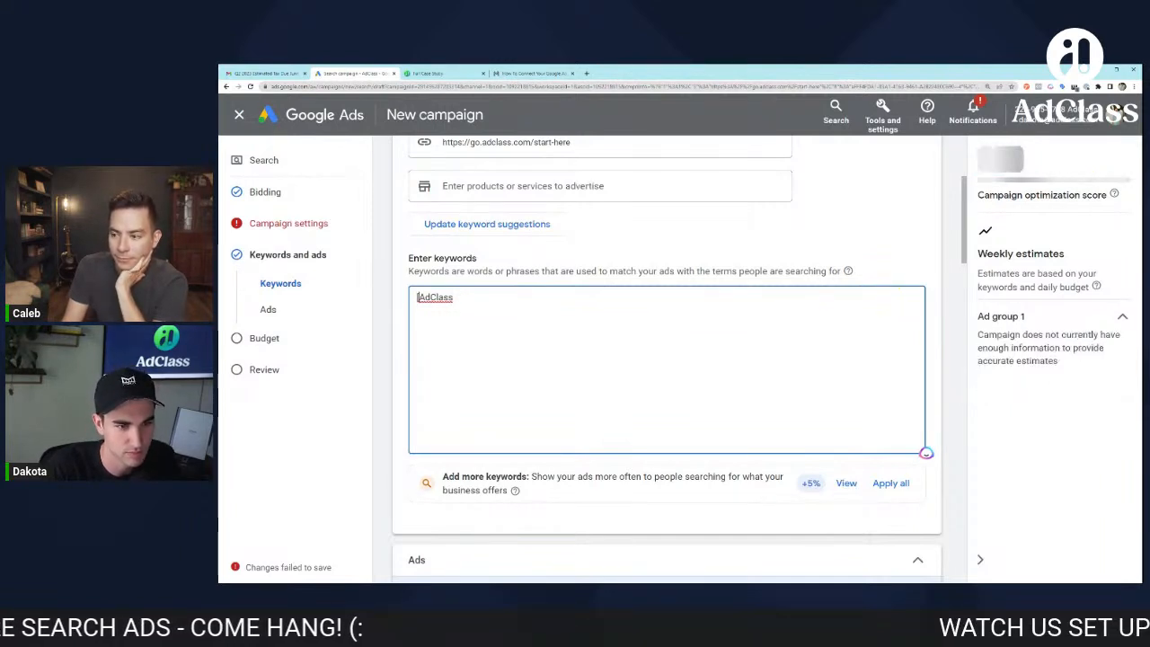
{"action": "key", "text": "End"}
{"action": "type", "text": "] "}
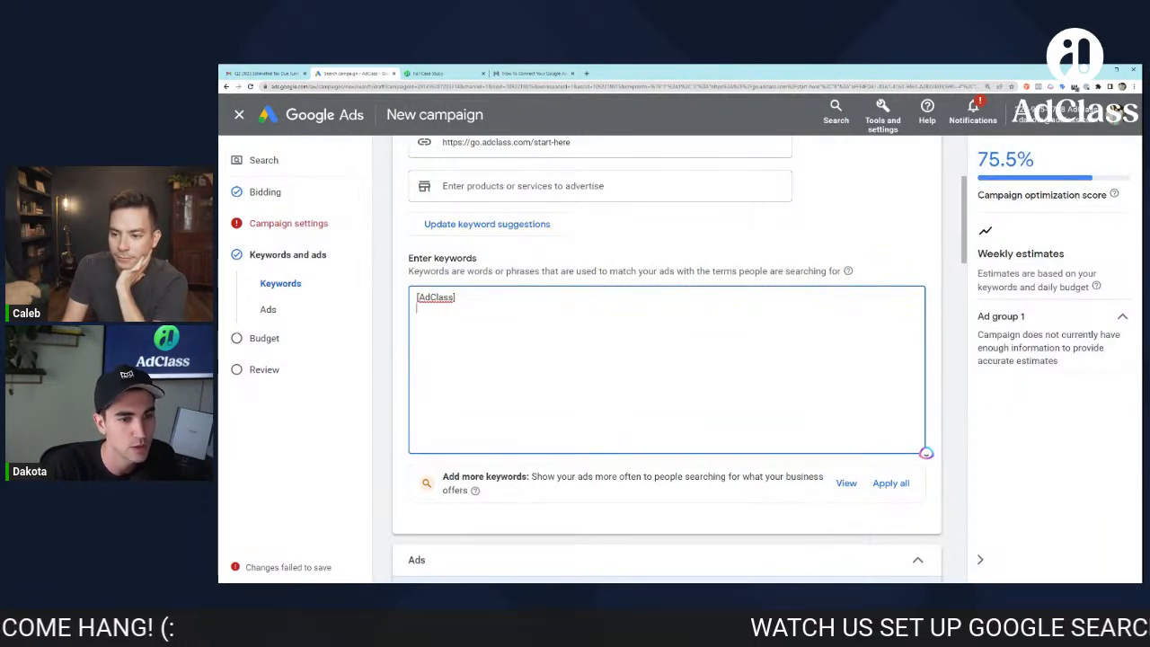
Step: Add "AdClass Accelerator" in square brackets as a second exact-match keyword on its own line
{"action": "type", "text": "["}
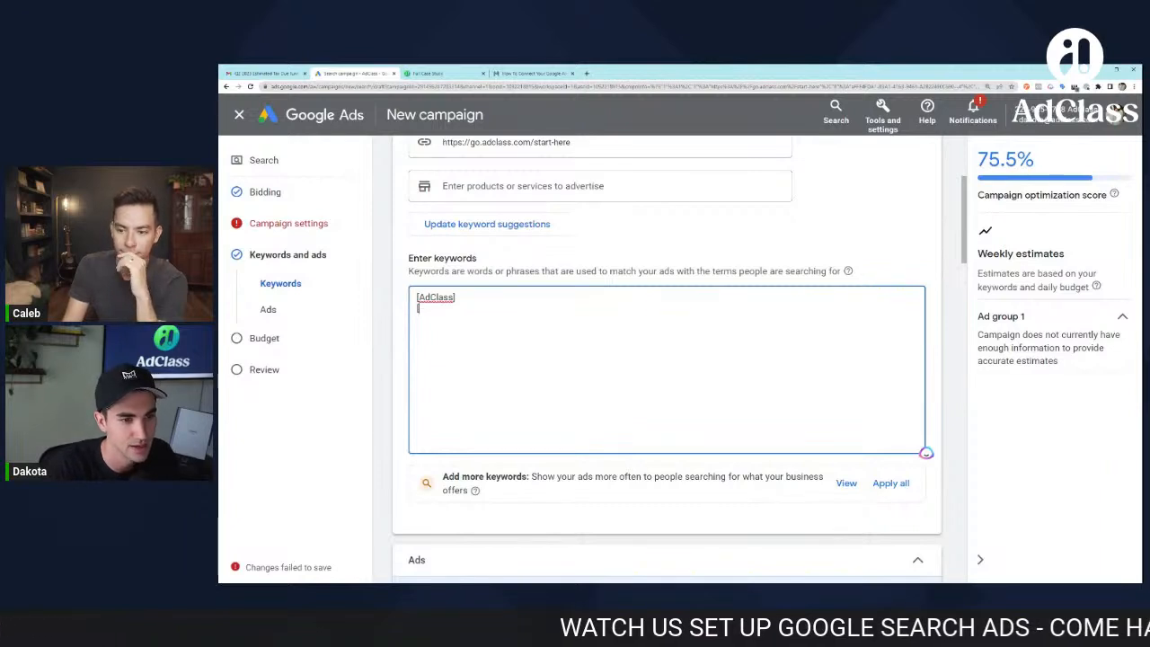
{"action": "type", "text": "A"}
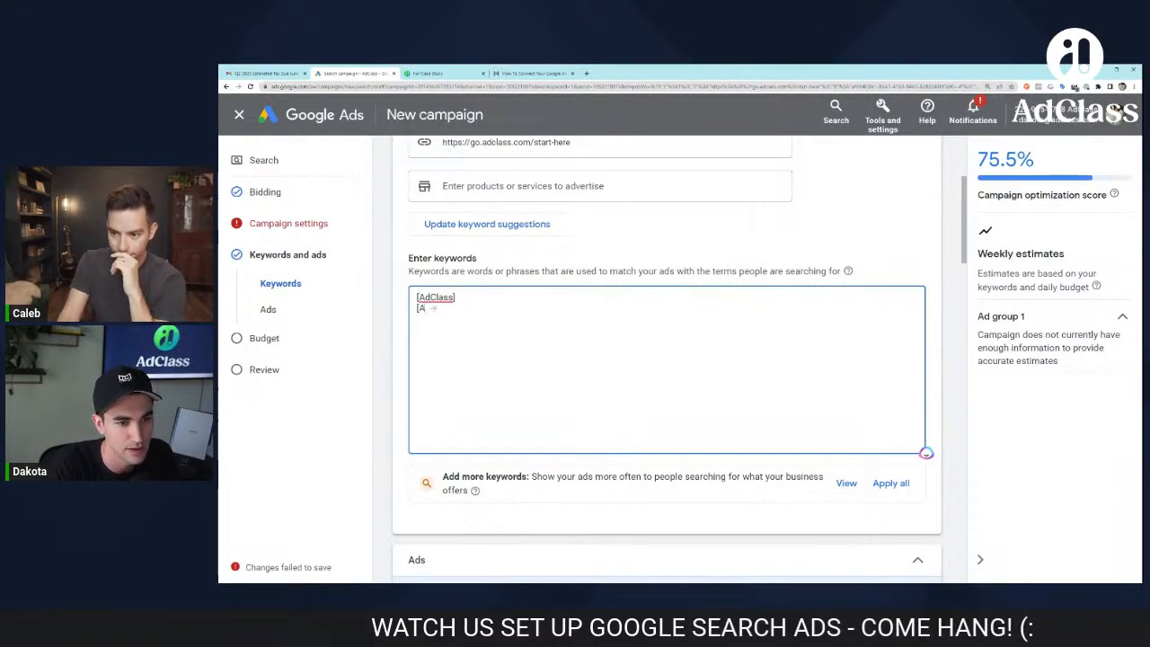
{"action": "type", "text": "dClass Accelerator"}
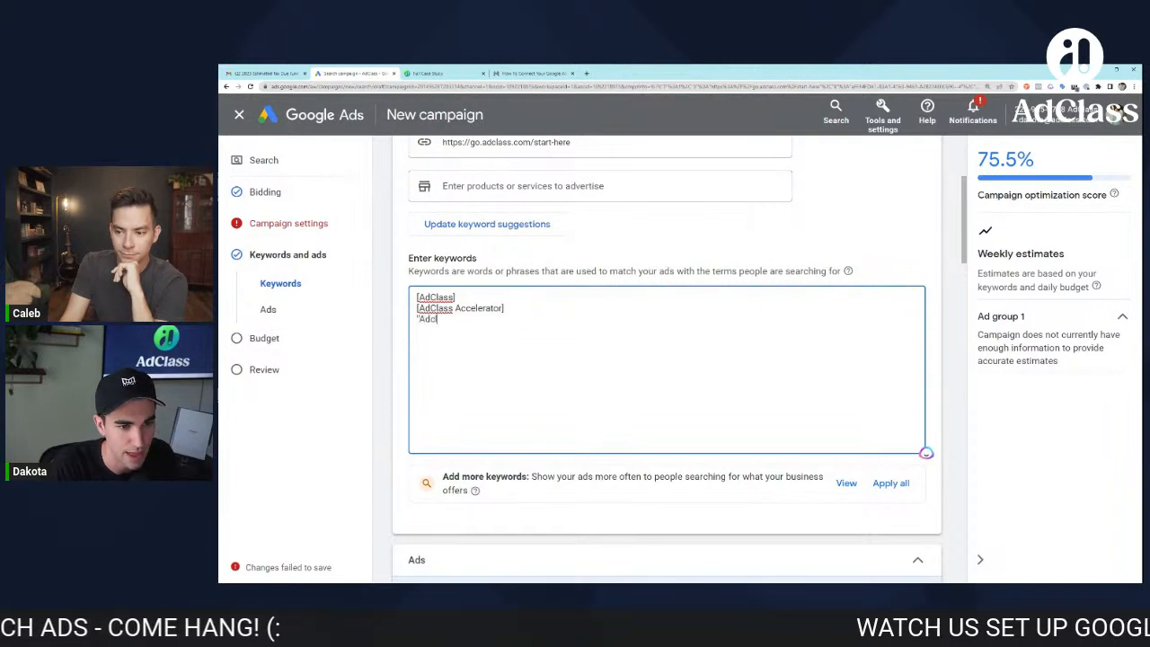
Step: Add two phrase-match keywords in double quotation marks, each combining AdClass with one host's first name
{"action": "type", "text": "las"}
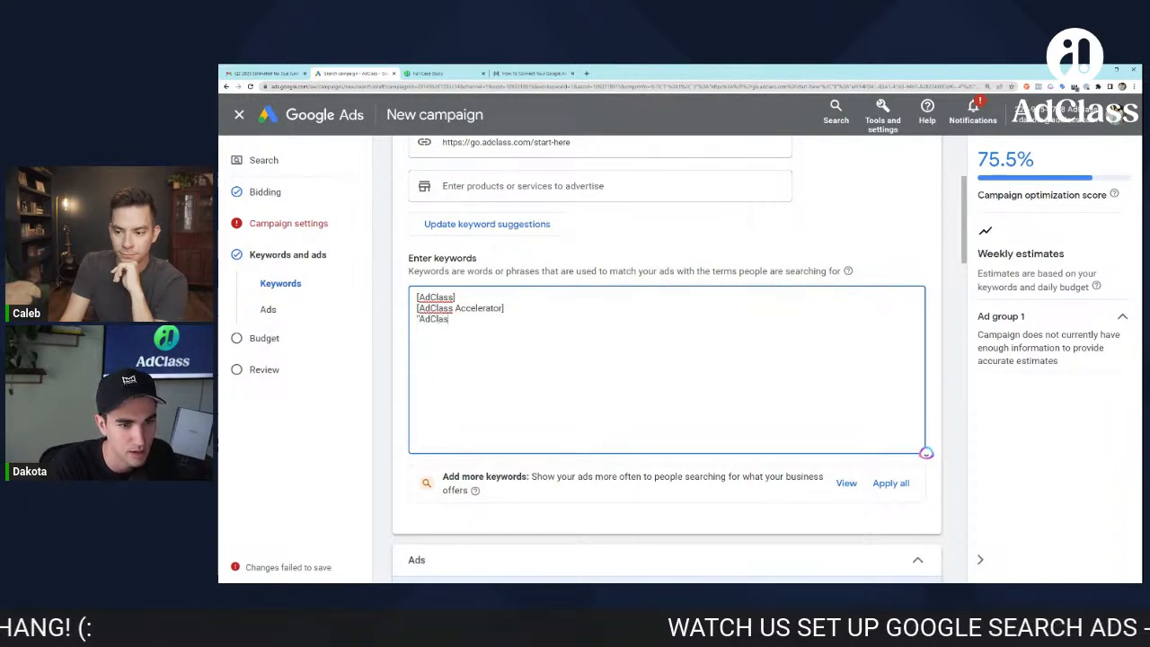
{"action": "type", "text": "s Dakota\""}
{"action": "key", "text": "Return"}
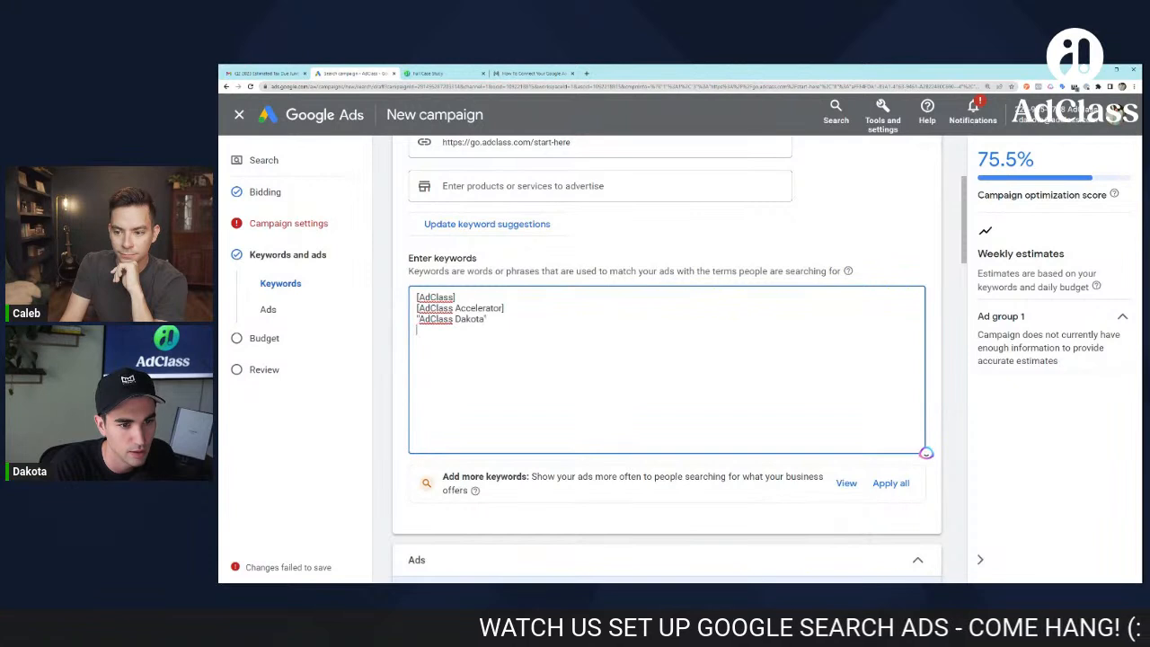
{"action": "type", "text": "\"AdClass Caleb\""}
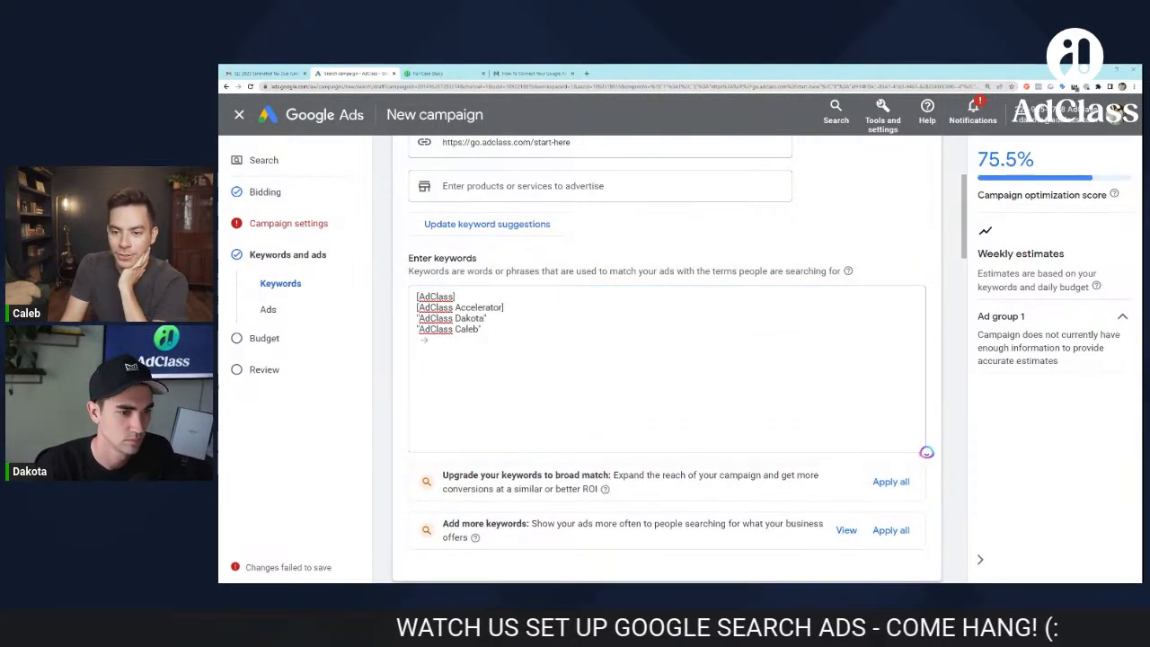
Step: Add AdClass Training and AdClass Ebook as broad-match keywords without punctuation, each on its own line
{"action": "left_click", "coordinate": [927, 452]}
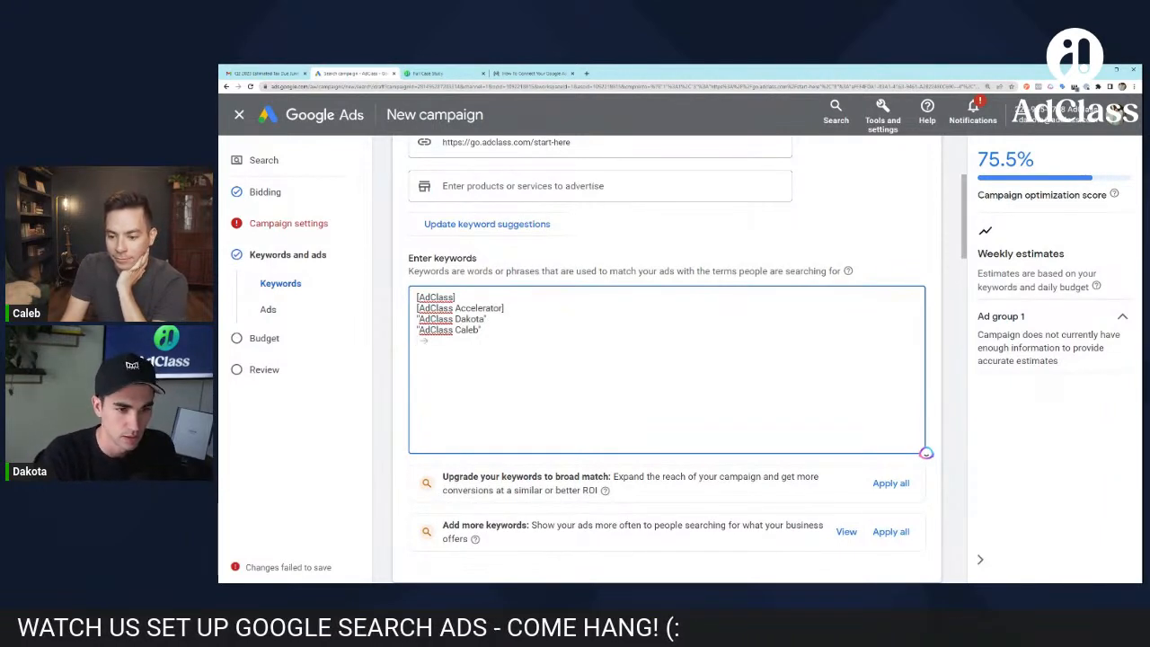
{"action": "type", "text": "A"}
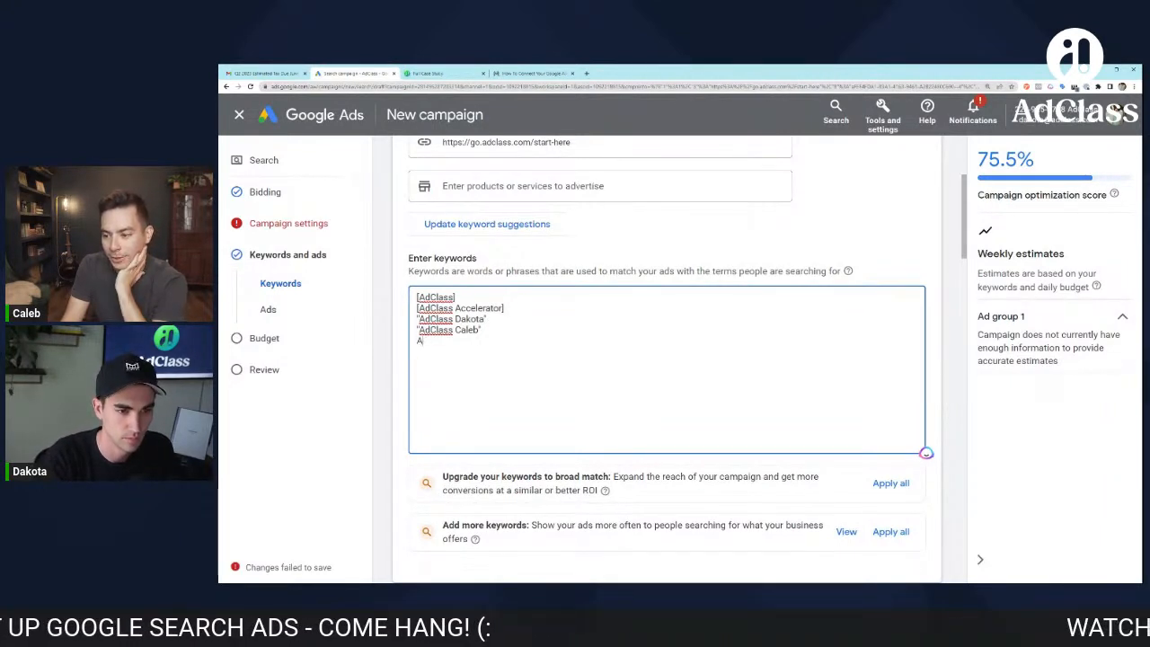
{"action": "type", "text": "dClass Training "}
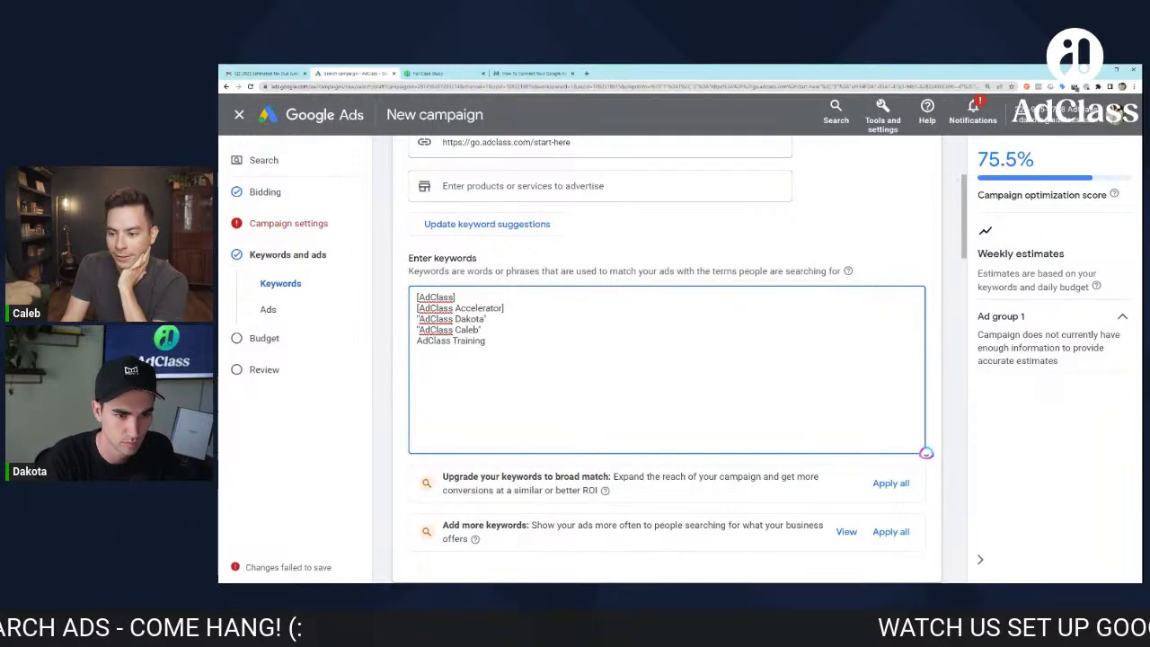
{"action": "type", "text": "AdClass"}
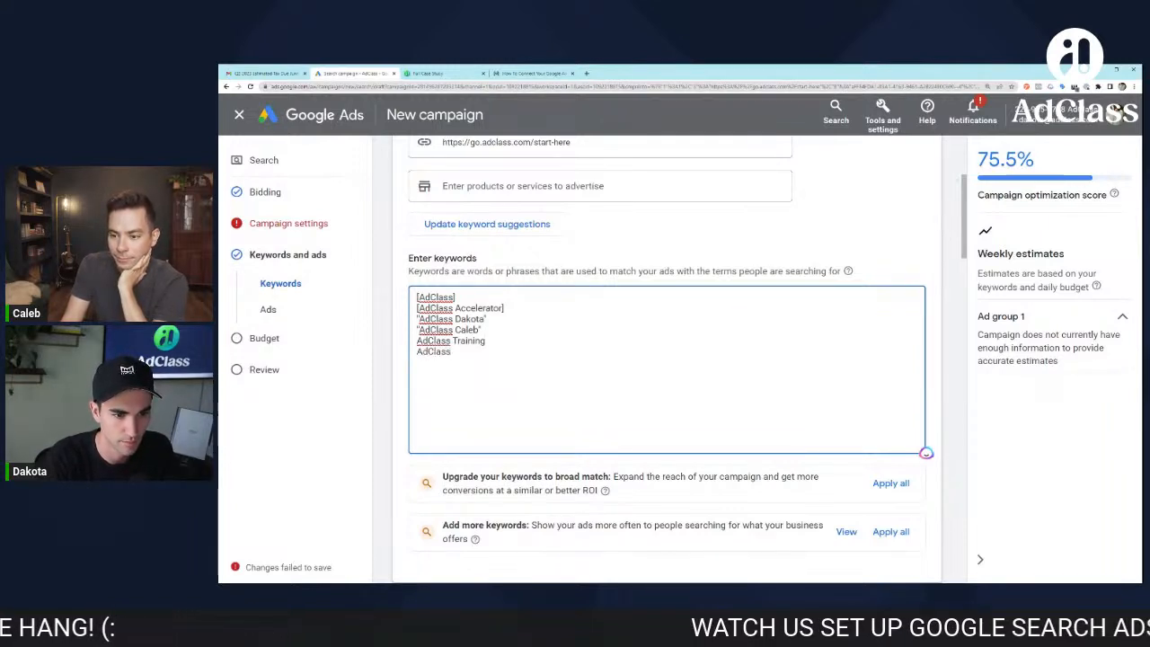
{"action": "type", "text": " Ebook"}
{"action": "key", "text": "Return"}
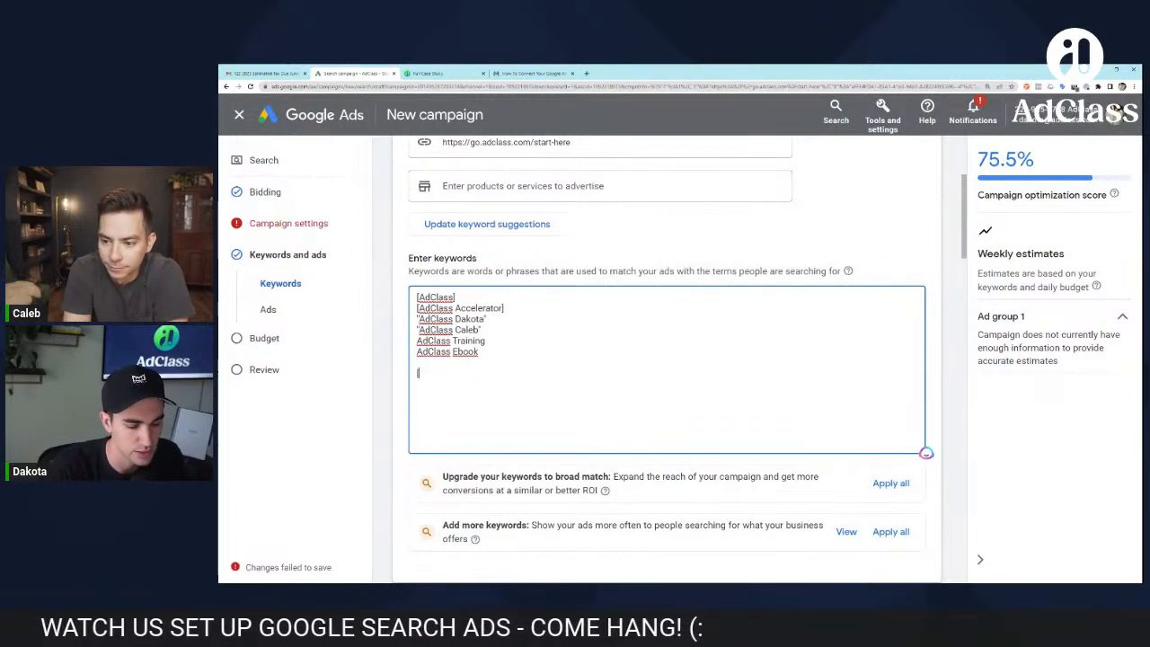
{"action": "type", "text": "Oprah"}
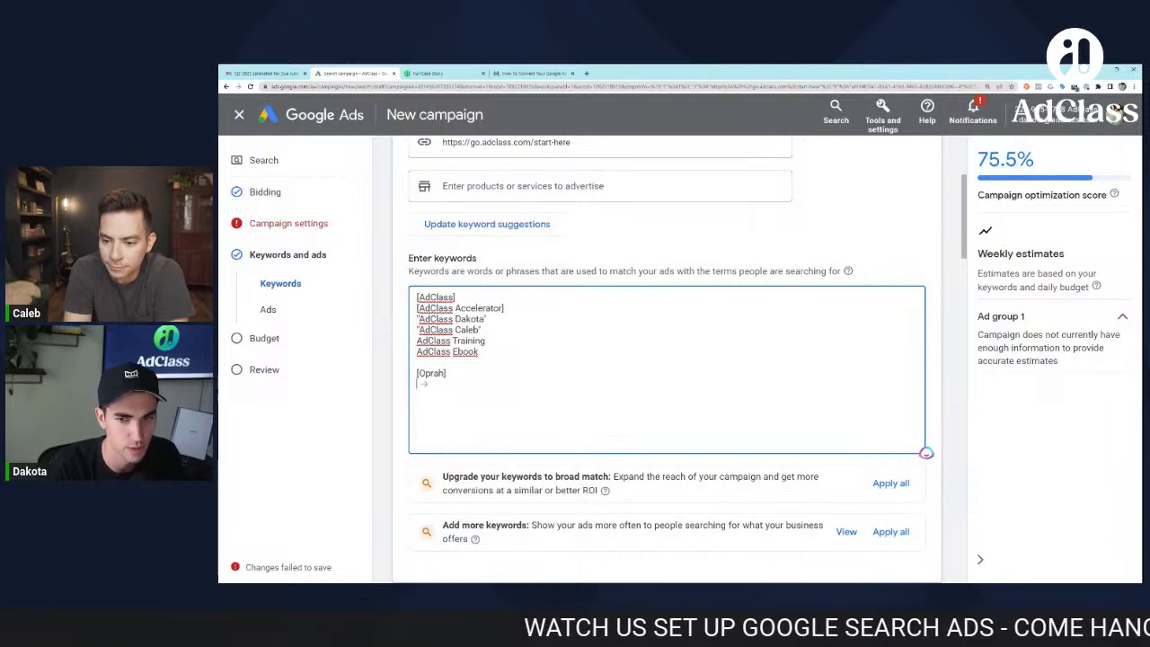
{"action": "key", "text": "BackSpace"}
{"action": "key", "text": "BackSpace"}
{"action": "key", "text": "BackSpace"}
{"action": "key", "text": "BackSpace"}
{"action": "key", "text": "BackSpace"}
{"action": "key", "text": "BackSpace"}
{"action": "key", "text": "BackSpace"}
{"action": "key", "text": "BackSpace"}
{"action": "key", "text": "BackSpace"}
{"action": "key", "text": "BackSpace"}
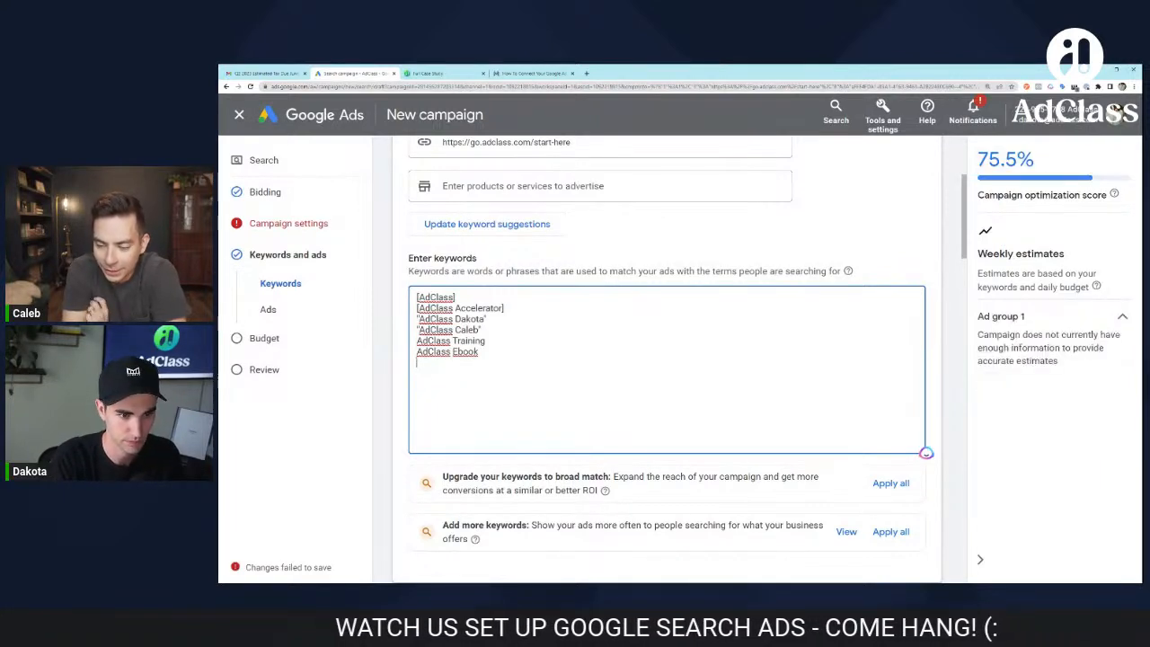
Step: Add both hosts' full names in square brackets as exact-match keywords on separate lines below AdClass Ebook
{"action": "key", "text": "Return"}
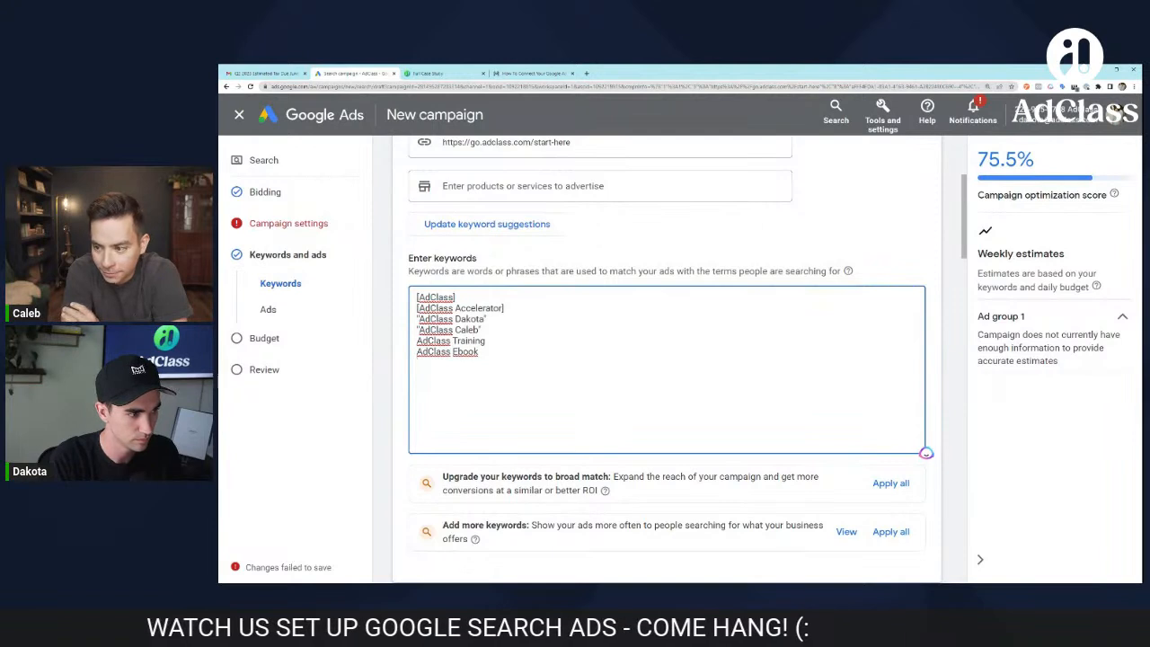
{"action": "type", "text": "[Dakta"}
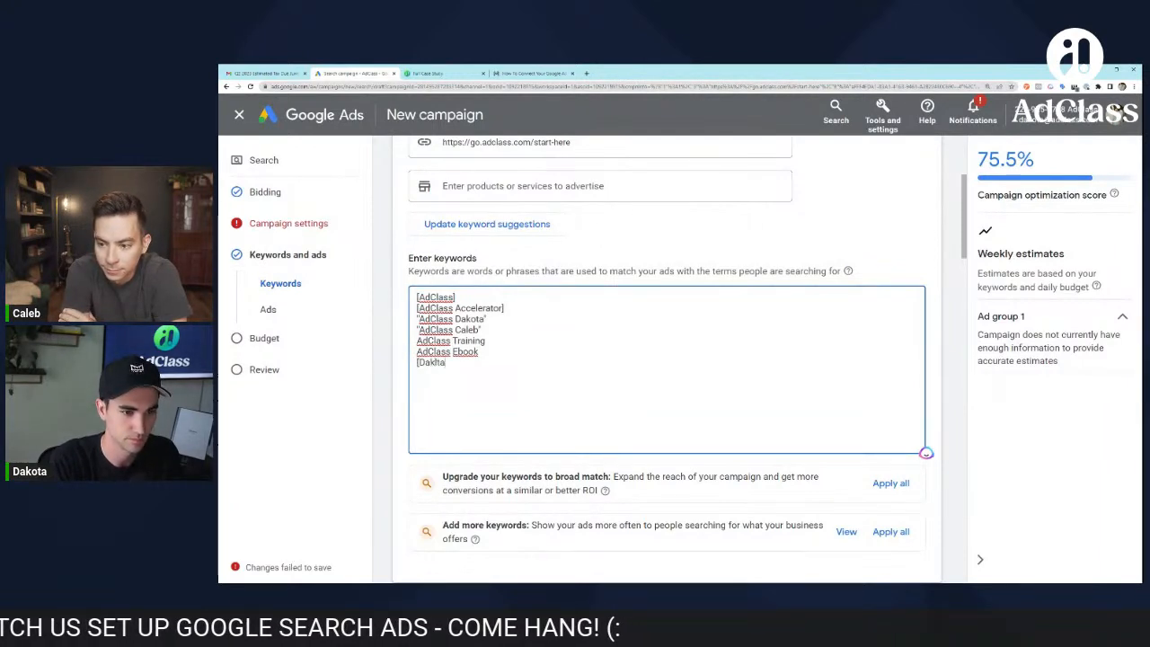
{"action": "type", "text": "ota Hermes"}
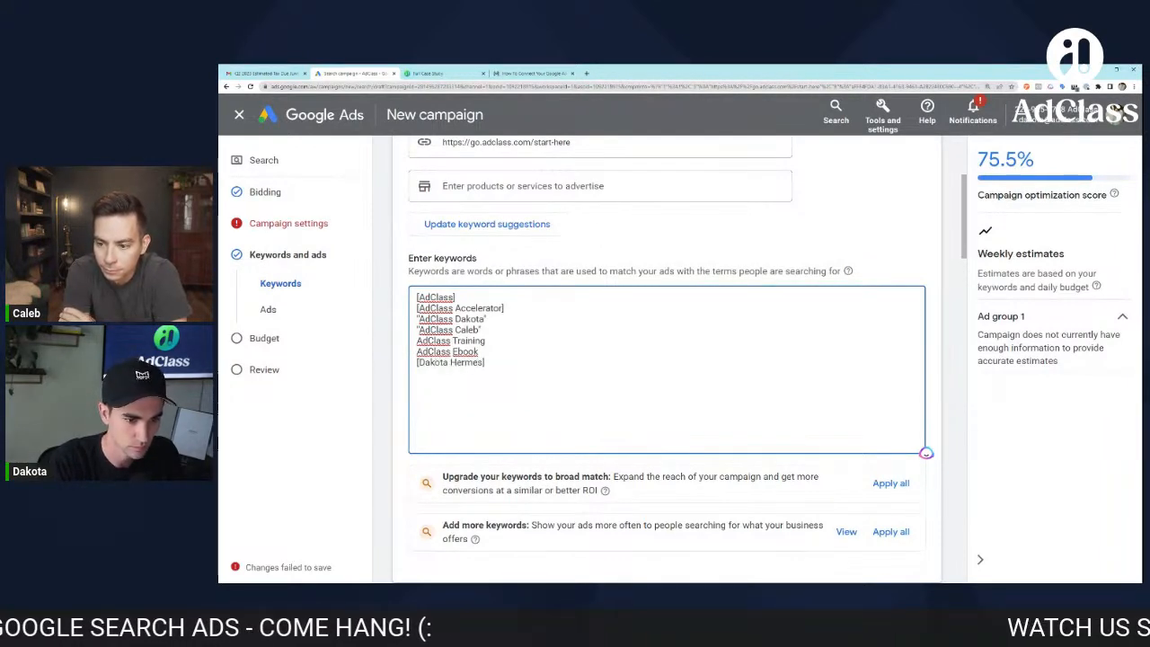
{"action": "type", "text": "[Caleb Cruz"}
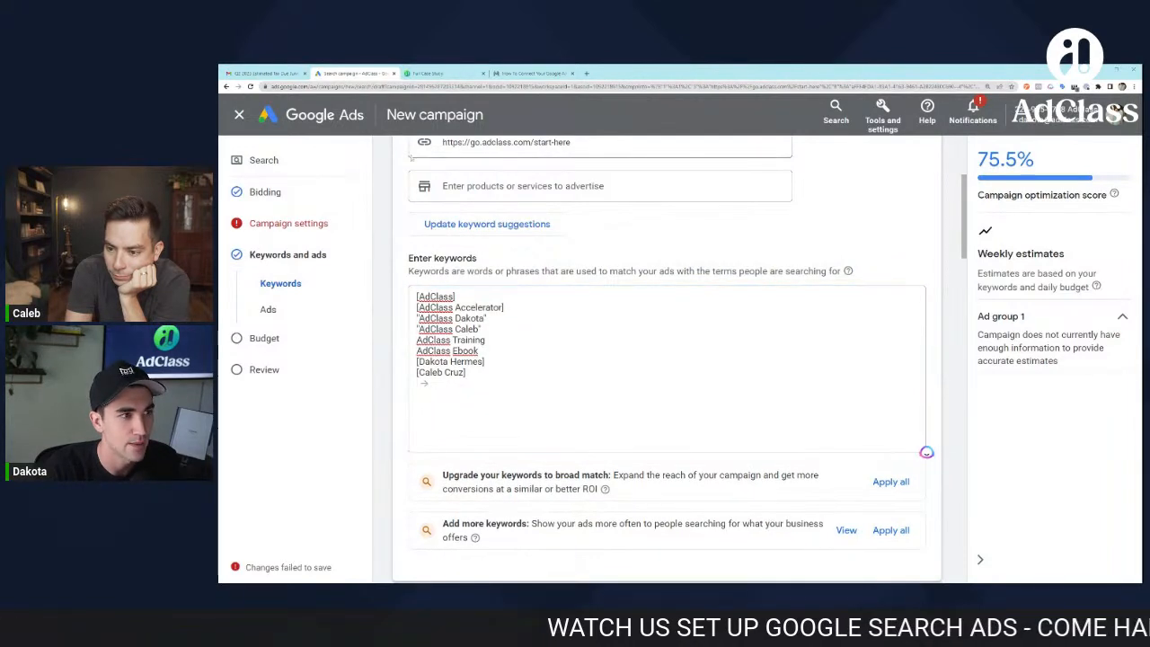
Step: Search Google for "adclass" in a new browser tab, and leave the results page
{"action": "left_click", "coordinate": [586, 73]}
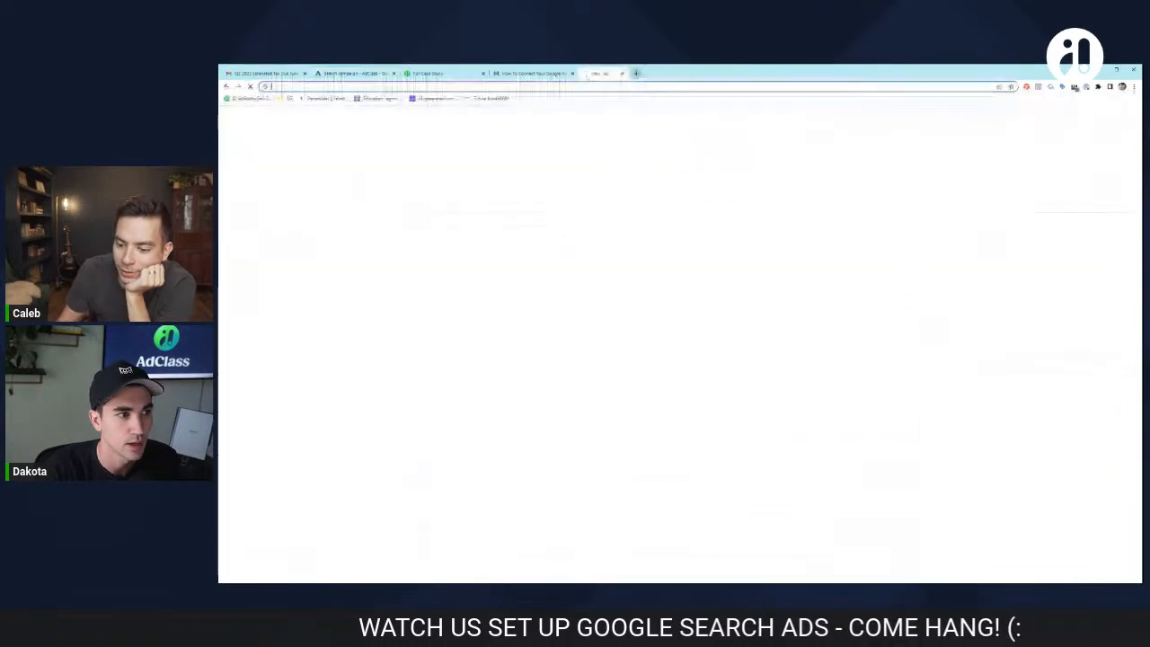
{"action": "type", "text": "adclass"}
{"action": "key", "text": "BackSpace"}
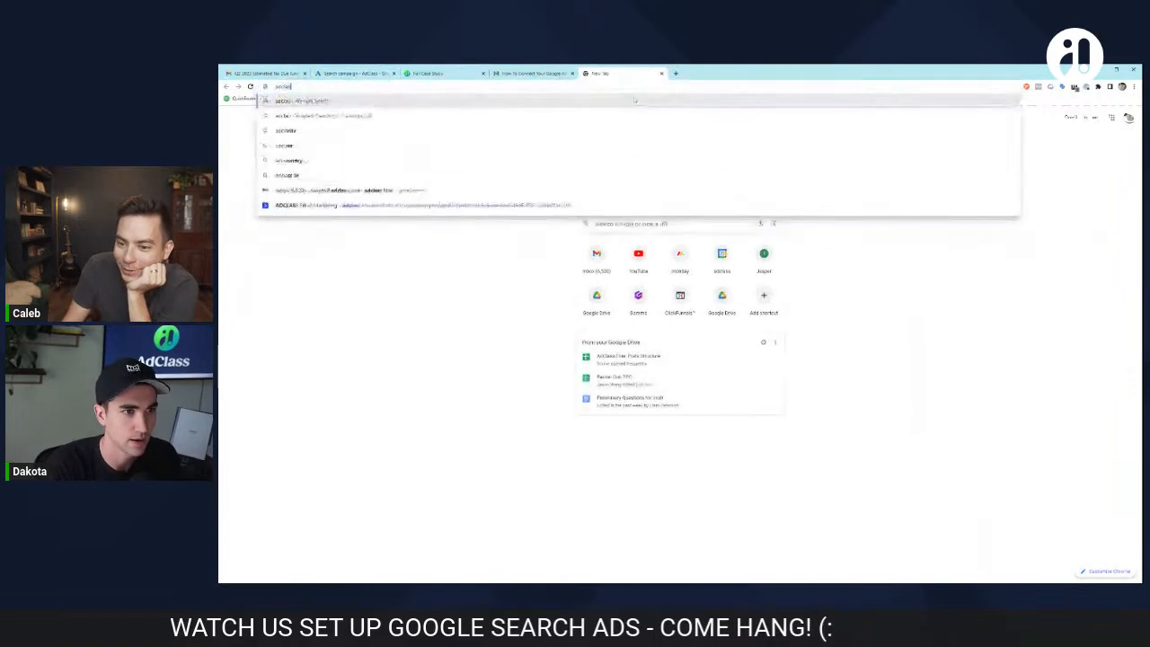
{"action": "key", "text": "Return"}
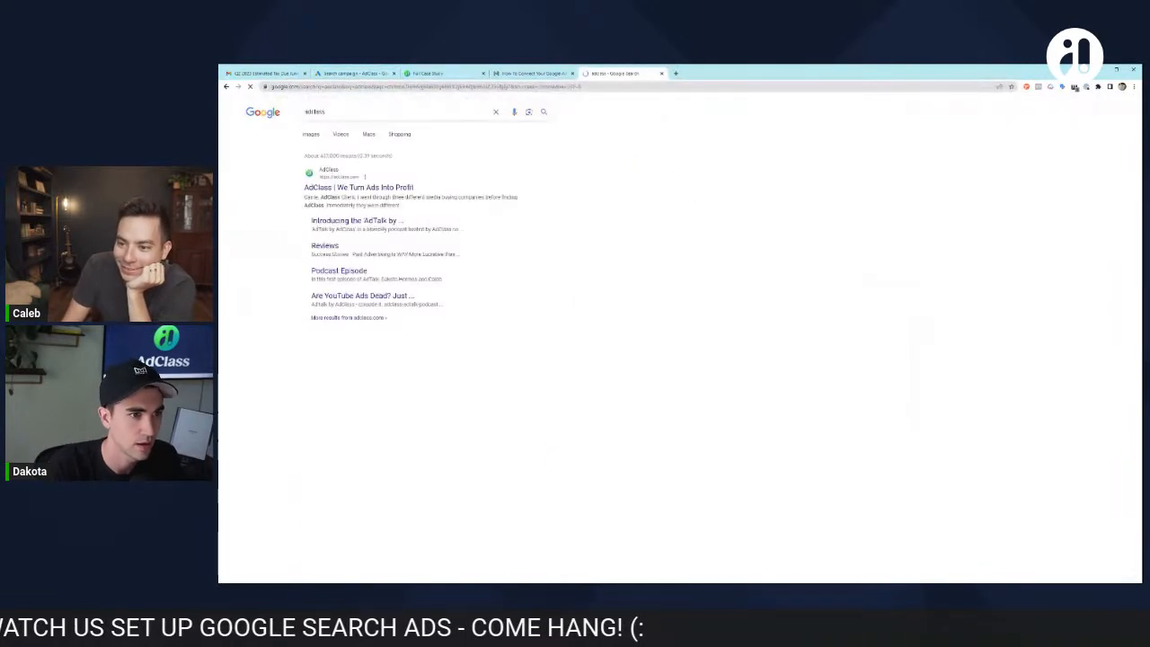
{"action": "key", "text": "ctrl+Tab"}
{"action": "key", "text": "ctrl+Tab"}
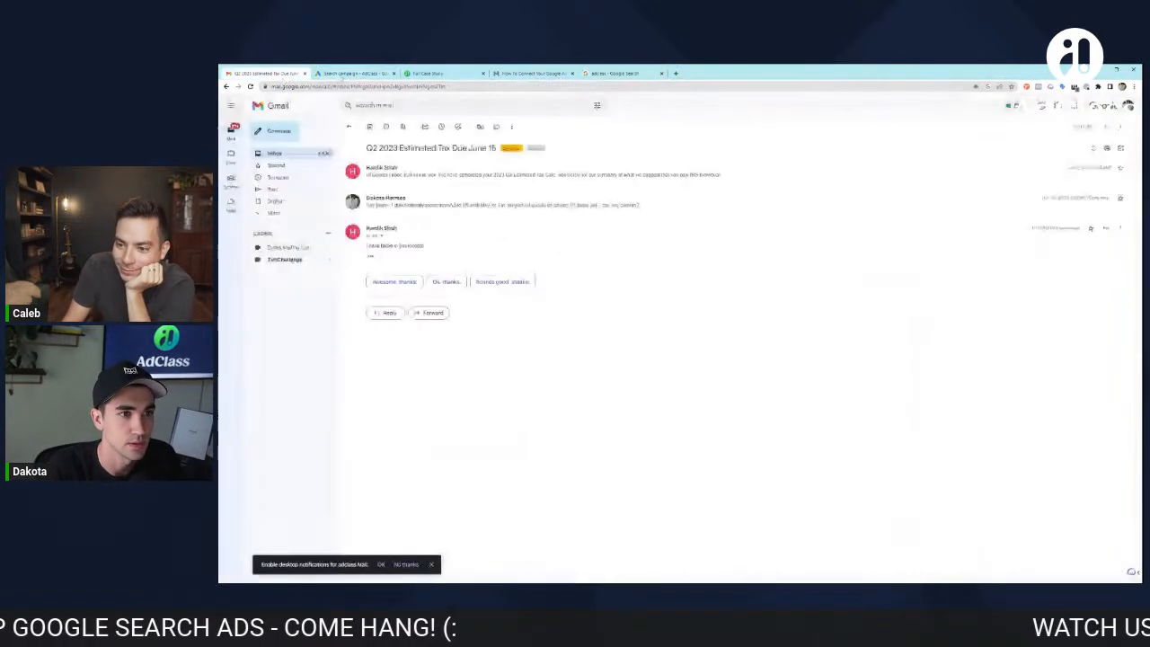
Step: Close the open email tab and add AdClass Price in double quotation marks as a phrase-match keyword on a new line
{"action": "left_click", "coordinate": [305, 74]}
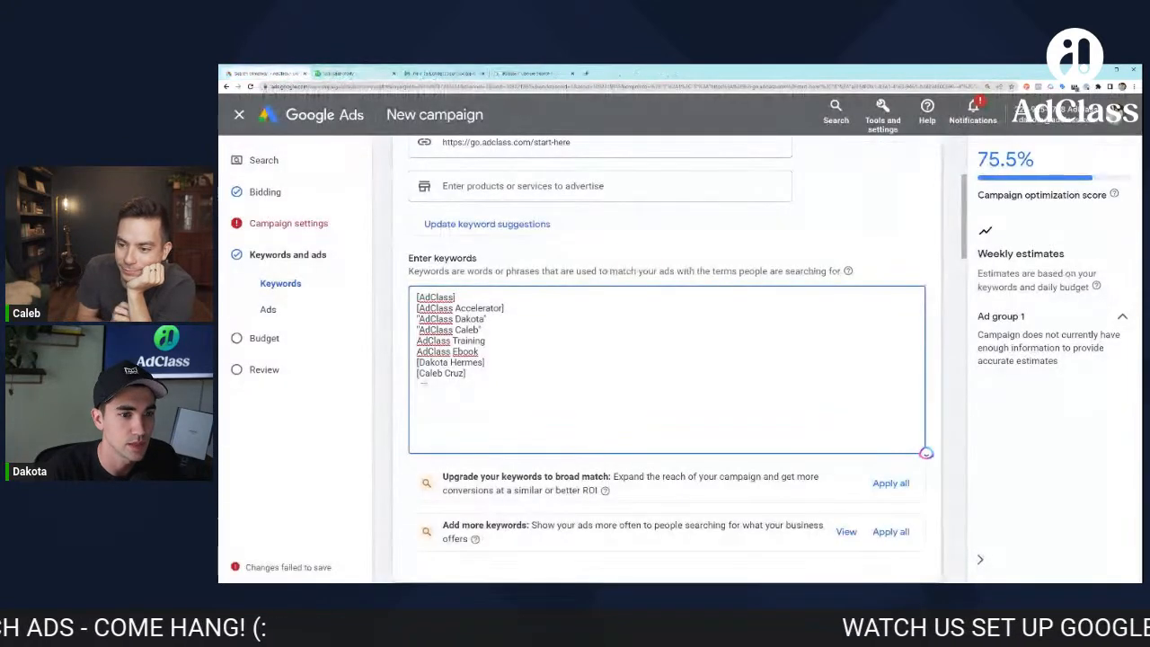
{"action": "type", "text": "AdClass"}
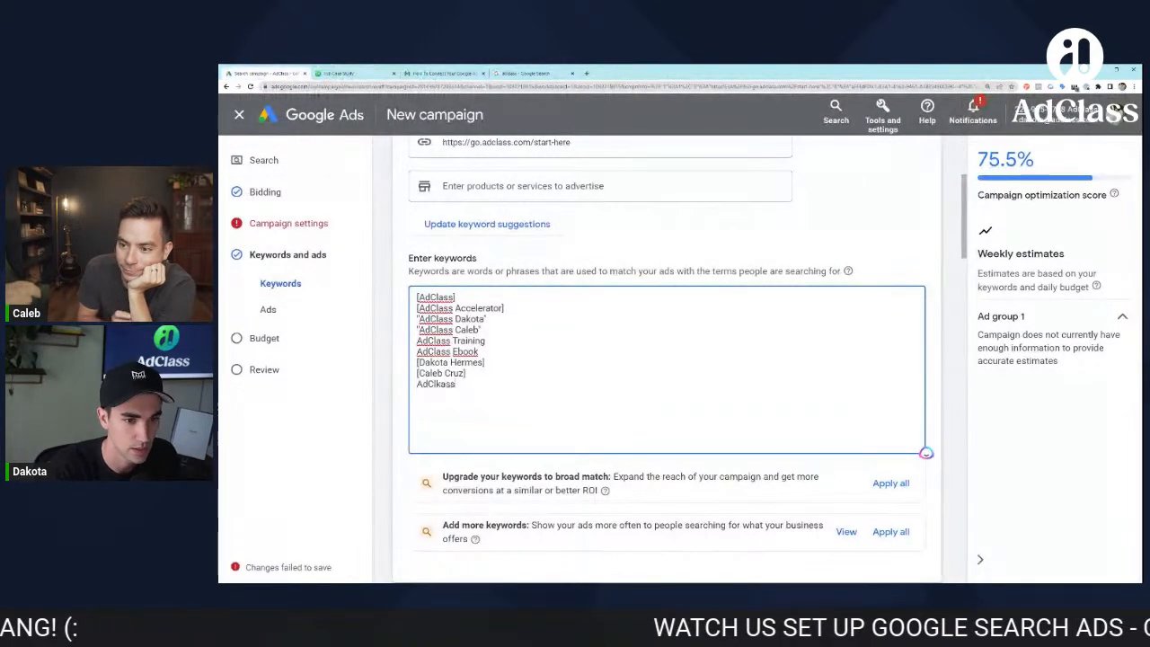
{"action": "type", "text": " [Pr"}
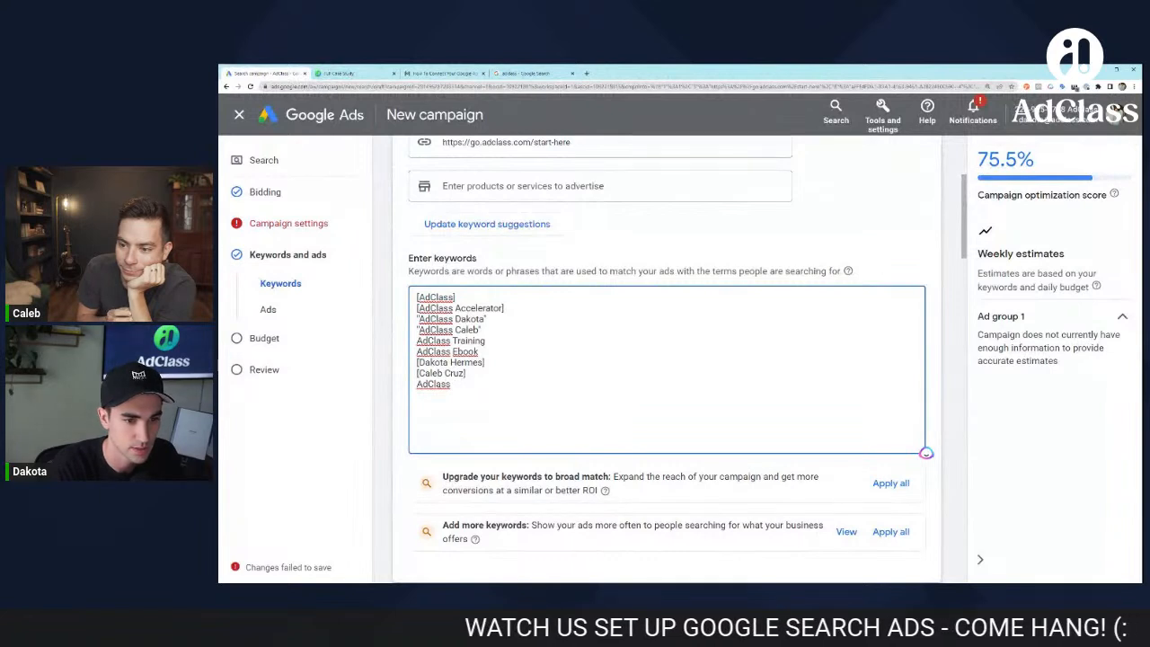
{"action": "type", "text": " Price\""}
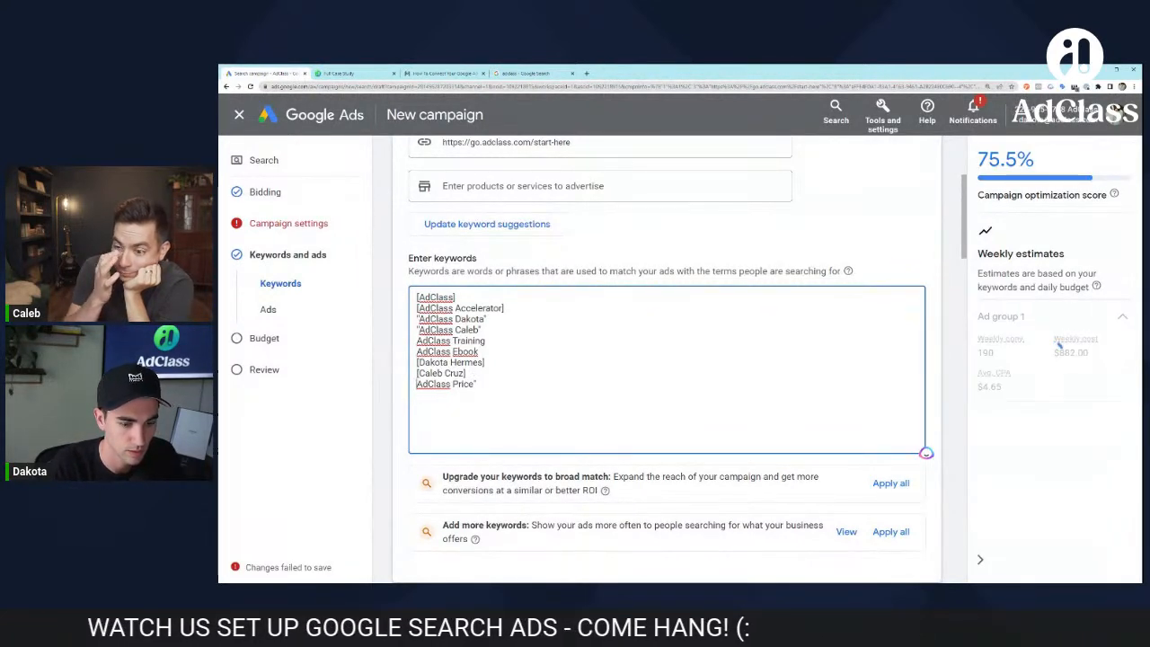
{"action": "type", "text": "\""}
Step: Look through the Google results for "adclass" and search for "adclass price"
{"action": "left_click", "coordinate": [530, 74]}
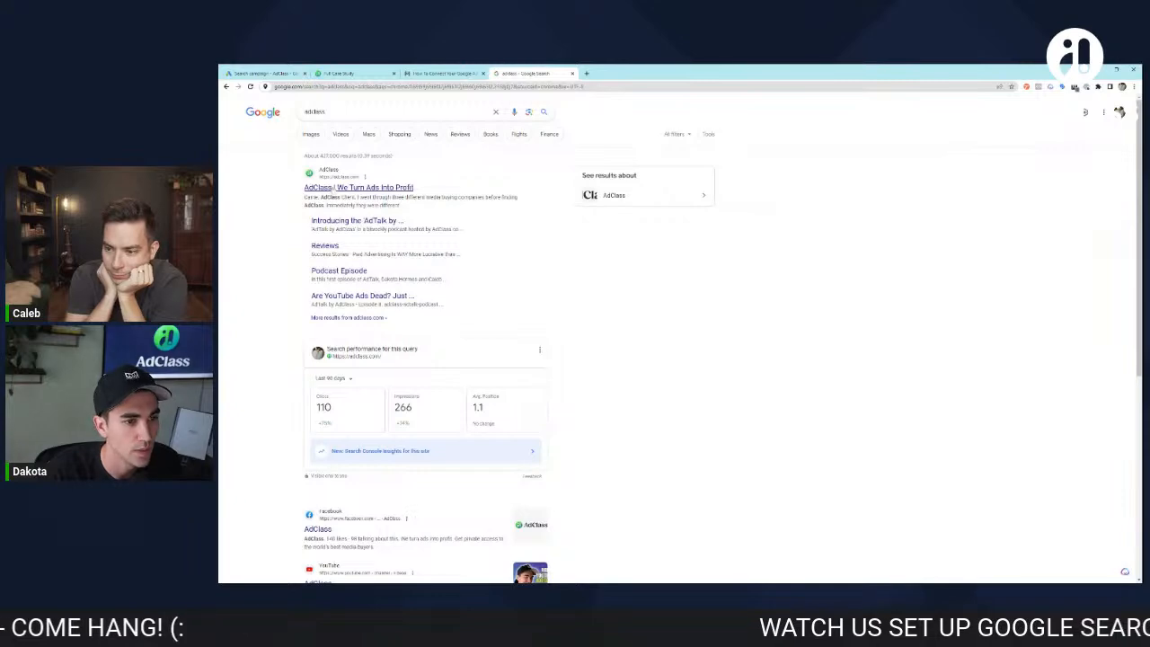
{"action": "scroll", "coordinate": [391, 267], "scroll_direction": "down", "scroll_amount": 5}
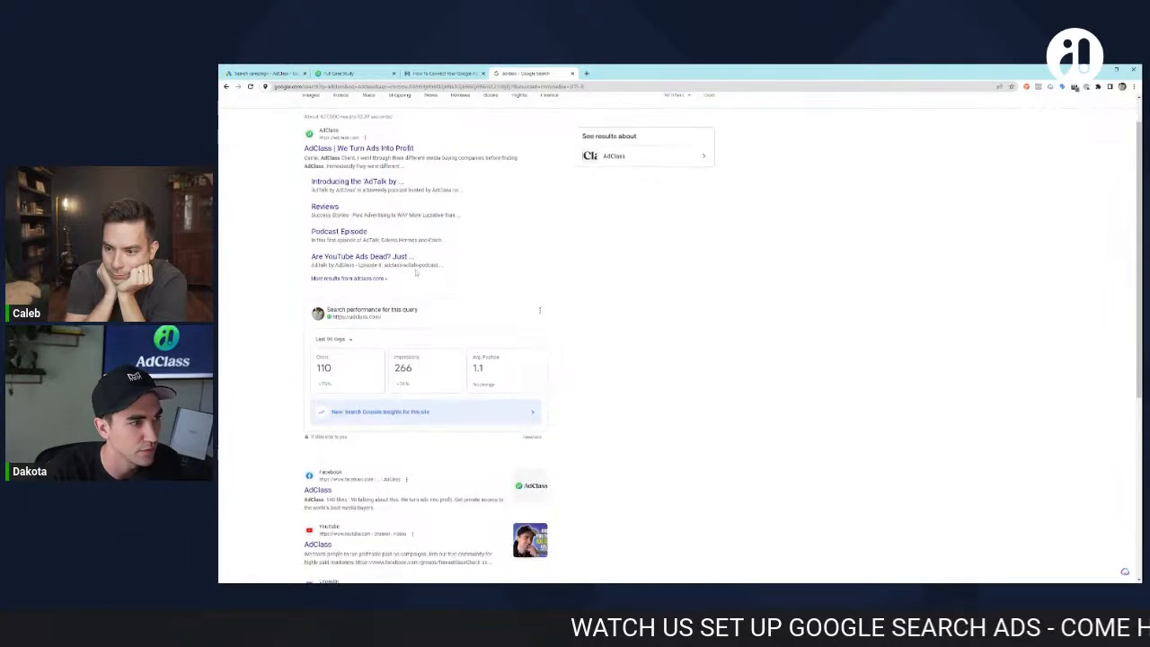
{"action": "scroll", "coordinate": [389, 284], "scroll_direction": "down", "scroll_amount": 3}
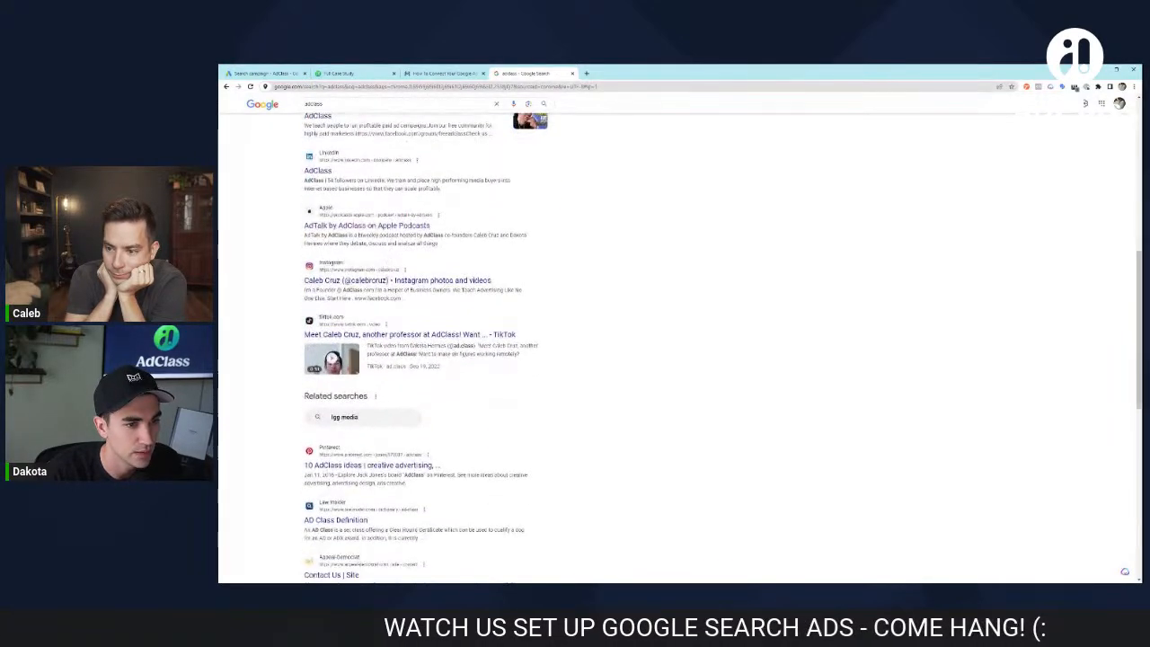
{"action": "scroll", "coordinate": [369, 345], "scroll_direction": "up", "scroll_amount": 7}
{"action": "scroll", "coordinate": [369, 346], "scroll_direction": "up", "scroll_amount": 2}
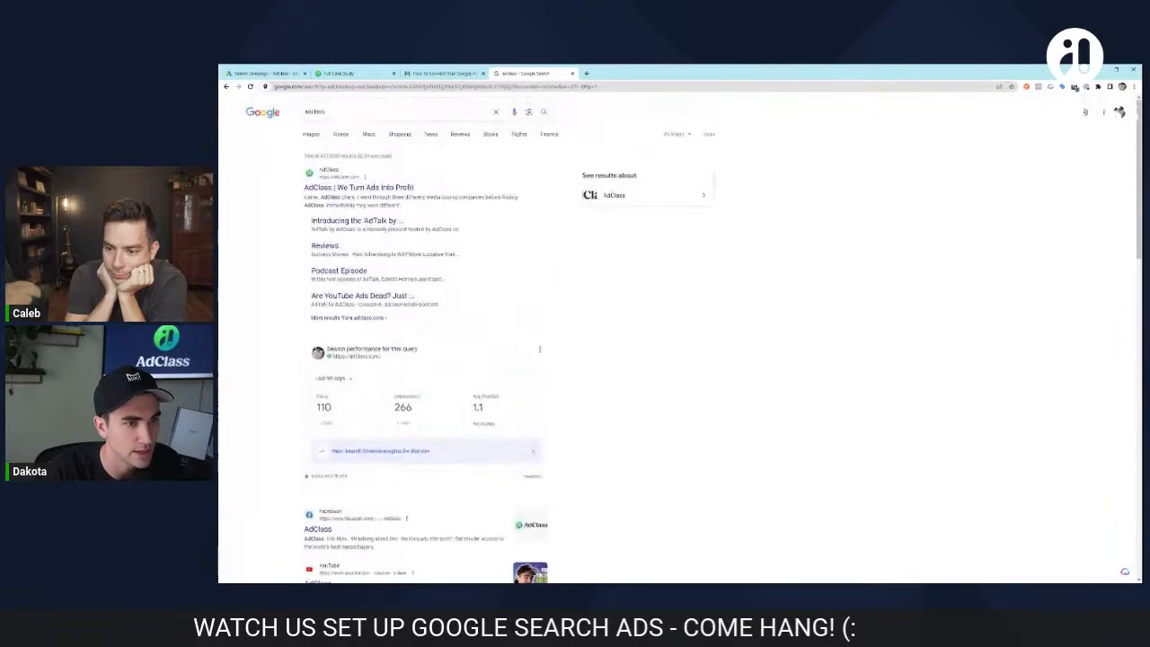
{"action": "left_click", "coordinate": [355, 112]}
{"action": "type", "text": "prici"}
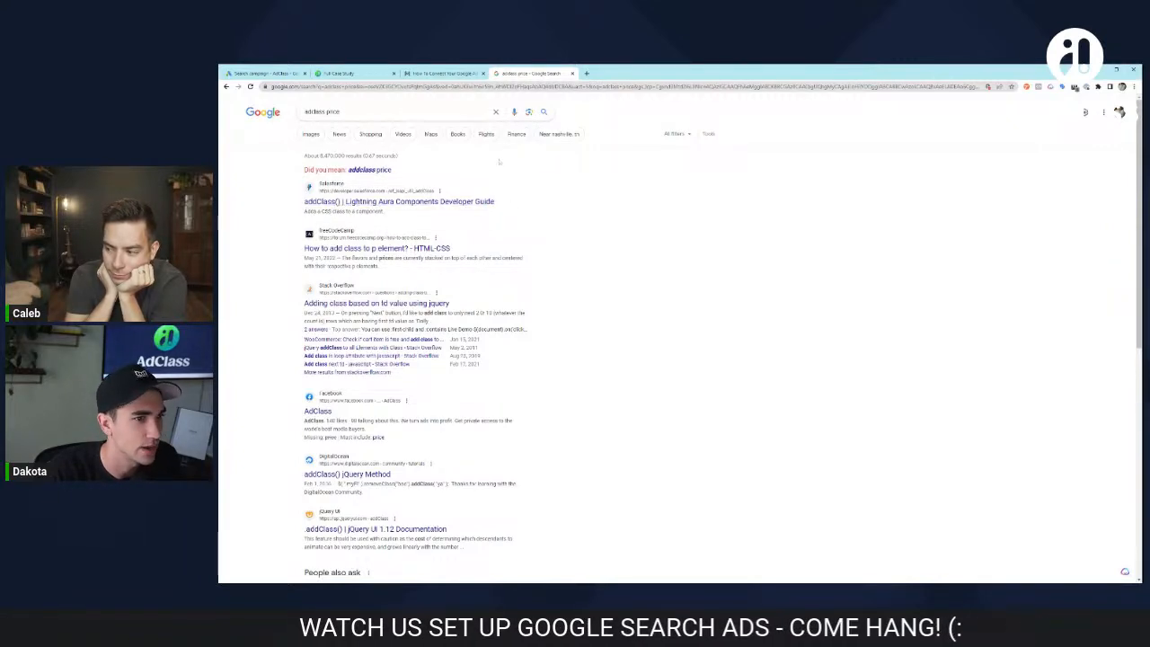
Step: Search Google for the full name of the first host listed in the exact-match keywords
{"action": "left_click", "coordinate": [384, 109]}
{"action": "key", "text": "ctrl+a"}
{"action": "type", "text": "da"}
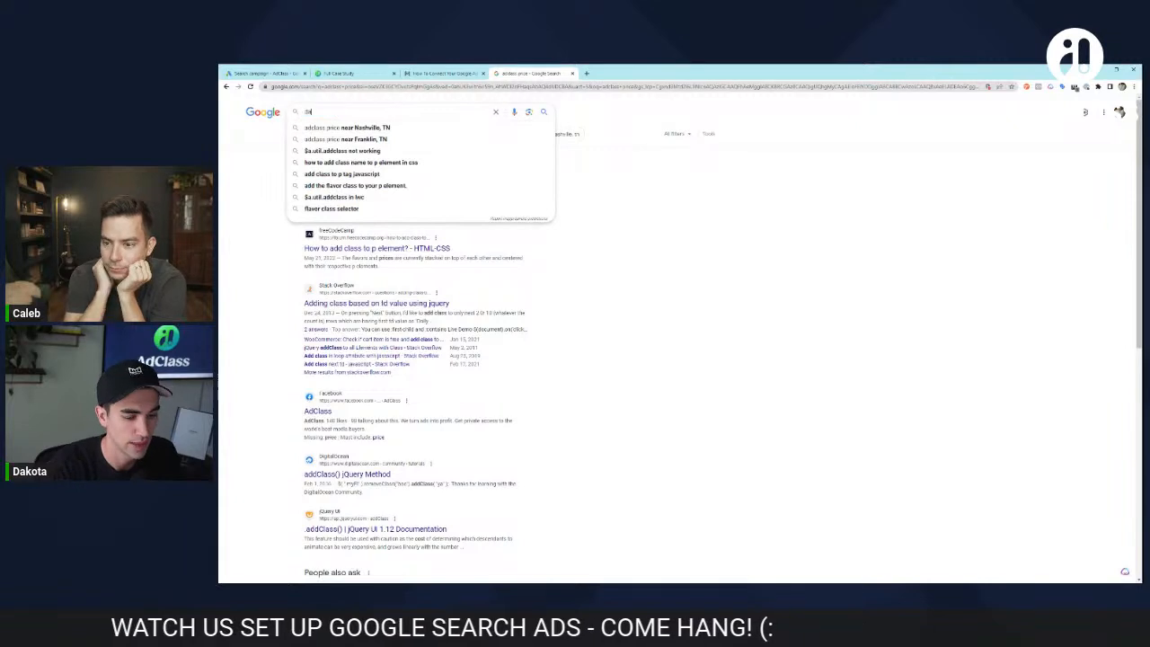
{"action": "type", "text": "kota fermes"}
{"action": "key", "text": "Return"}
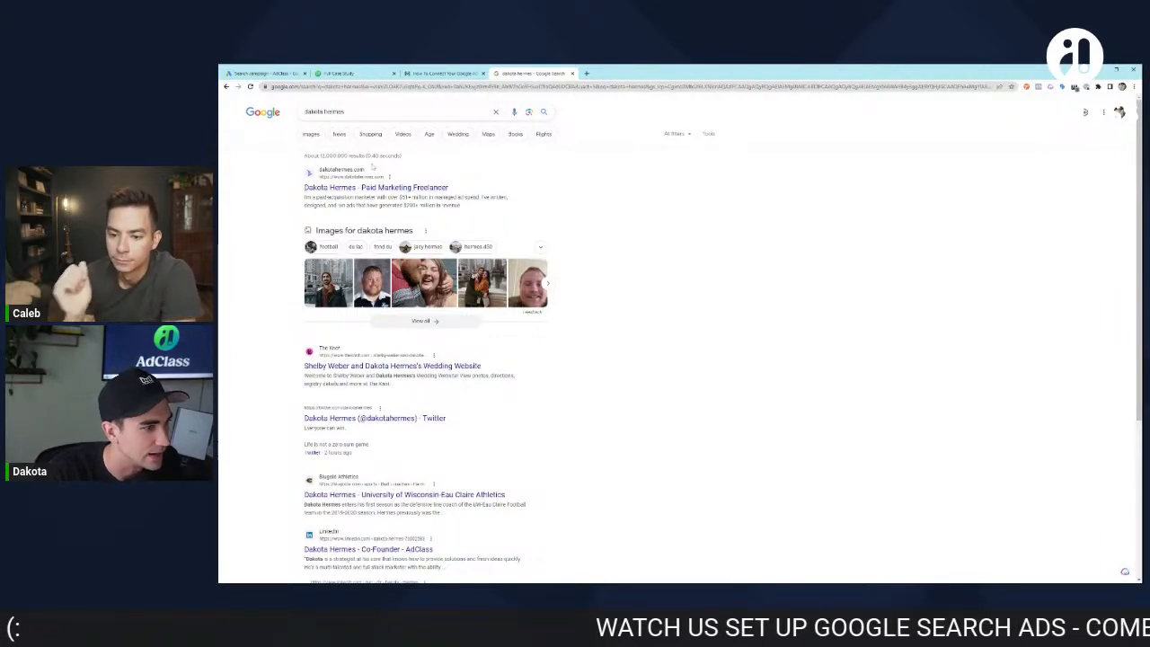
Step: Search Google for the second host's full name, preview the first image result and close the preview
{"action": "left_click", "coordinate": [351, 112]}
{"action": "key", "text": "ctrl+a"}
{"action": "type", "text": "c"}
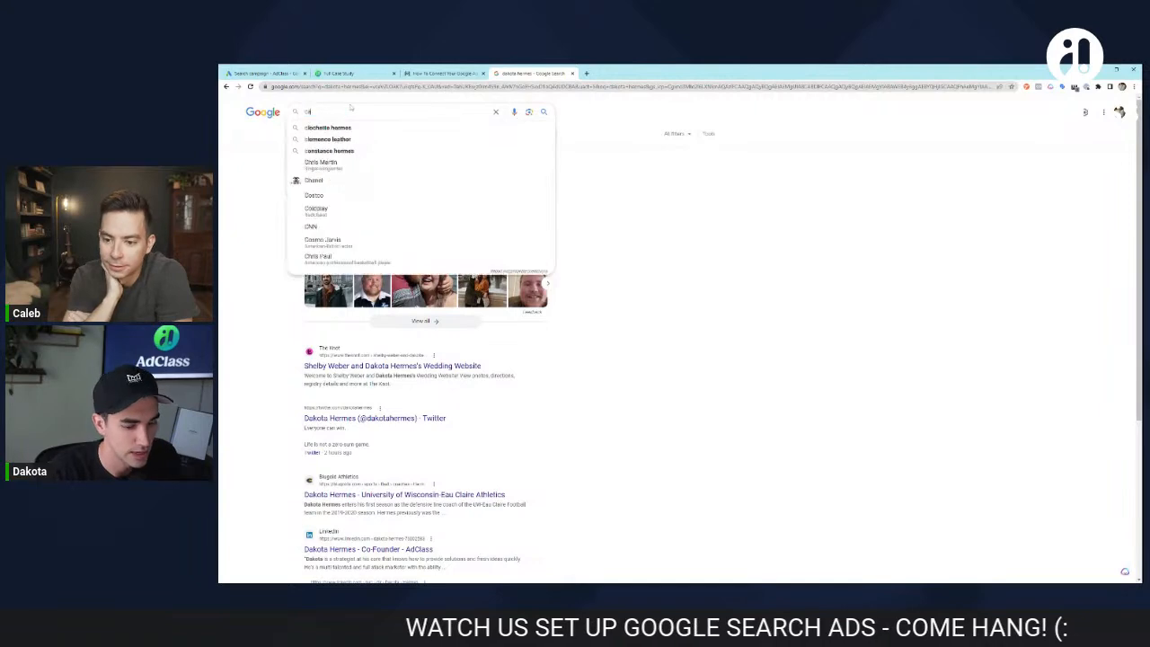
{"action": "type", "text": "aleb cruz"}
{"action": "key", "text": "Return"}
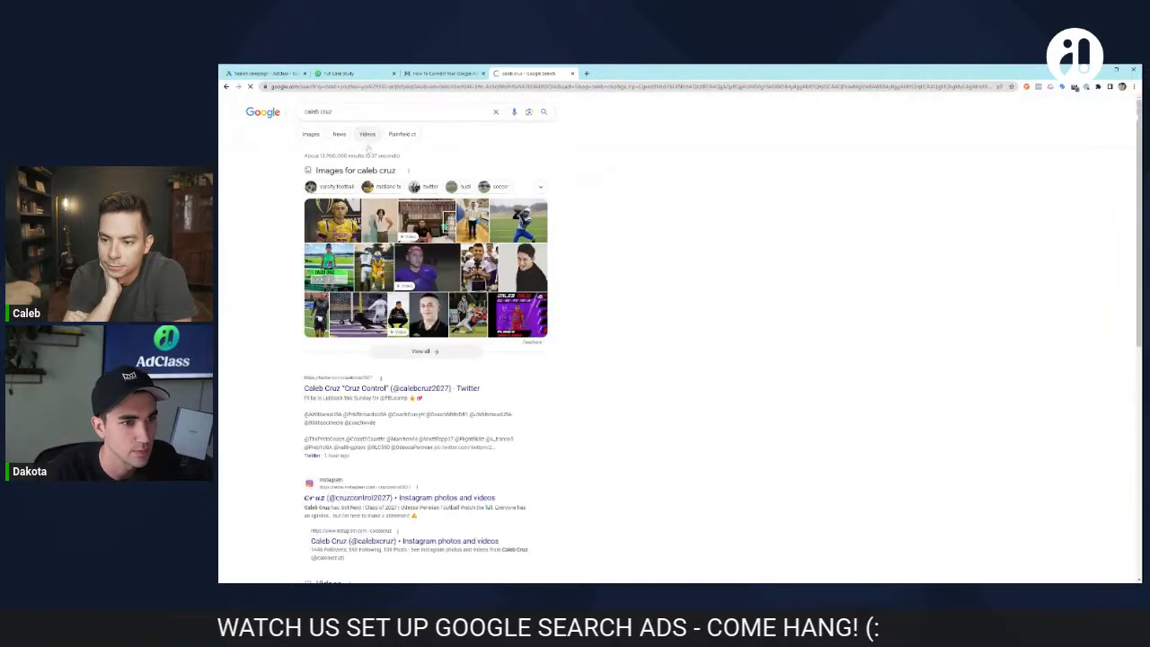
{"action": "left_click", "coordinate": [324, 217]}
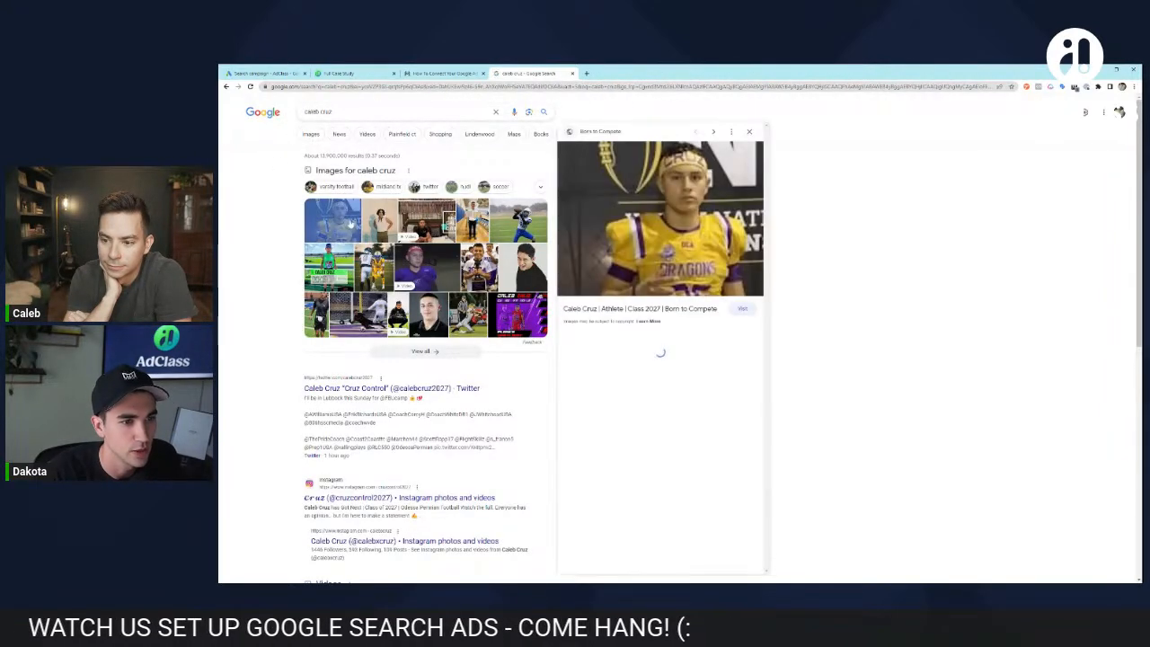
{"action": "left_click", "coordinate": [289, 233]}
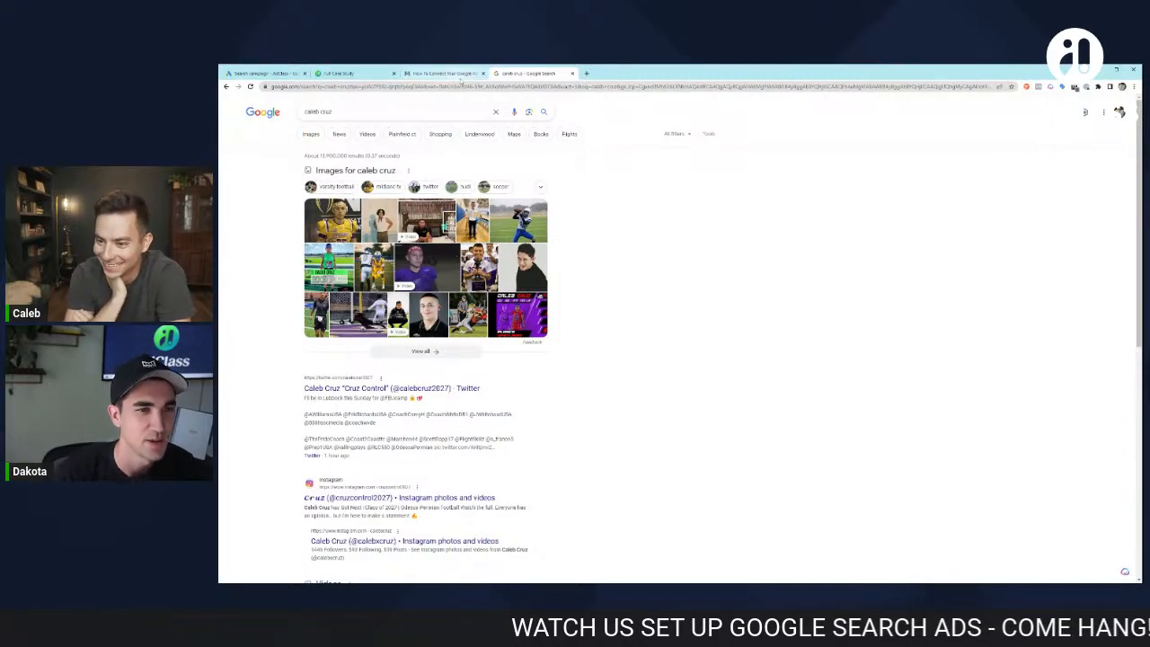
Step: Return to the campaign draft and examine the recommendation to upgrade the keywords to broad match
{"action": "left_click", "coordinate": [355, 73]}
{"action": "left_click", "coordinate": [265, 72]}
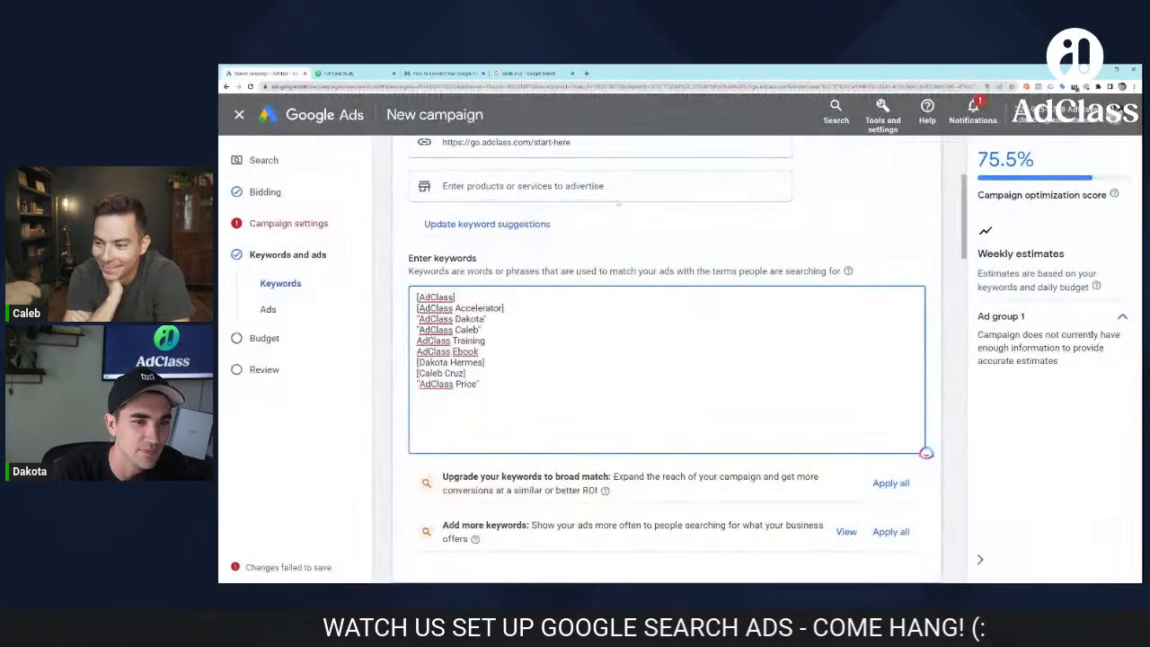
{"action": "scroll", "coordinate": [925, 452], "scroll_direction": "down", "scroll_amount": 3}
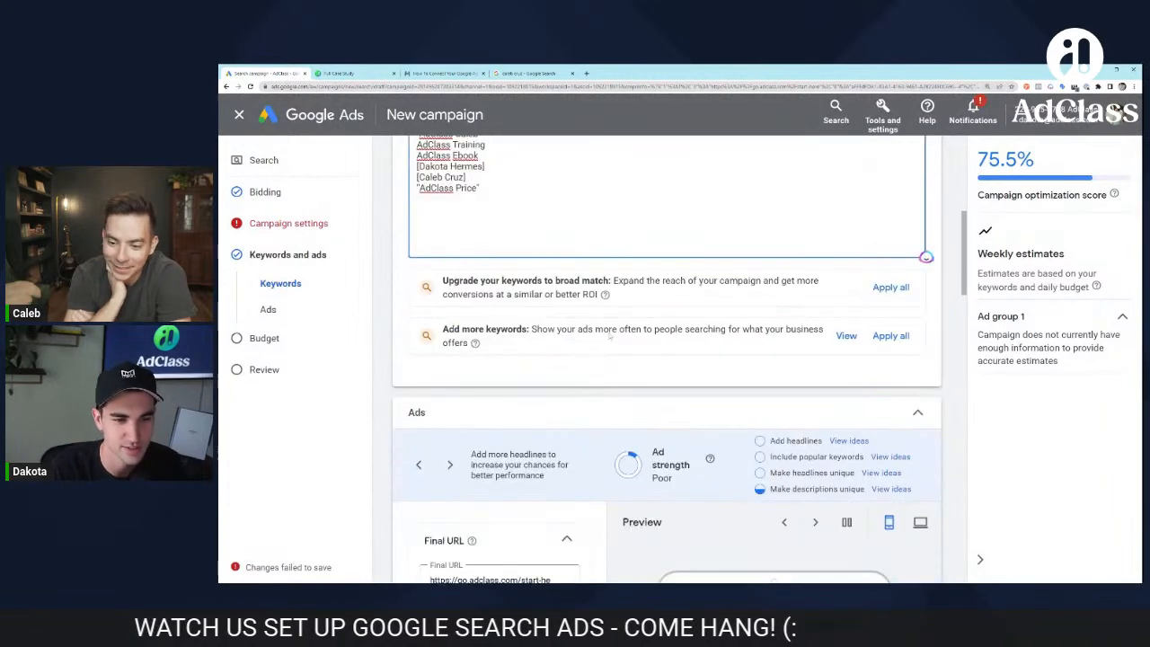
{"action": "scroll", "coordinate": [925, 257], "scroll_direction": "up", "scroll_amount": 1}
{"action": "scroll", "coordinate": [926, 257], "scroll_direction": "up", "scroll_amount": 1}
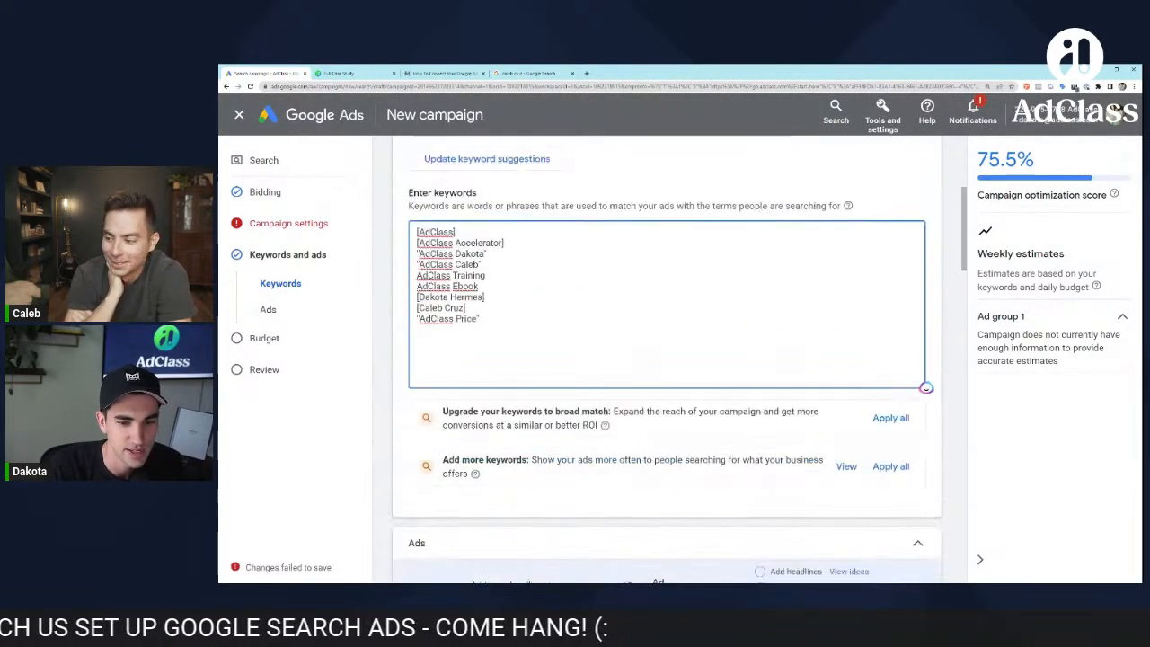
{"action": "left_click", "coordinate": [442, 412]}
{"action": "left_click_drag", "start_coordinate": [442, 411], "coordinate": [600, 411]}
{"action": "left_click", "coordinate": [600, 412]}
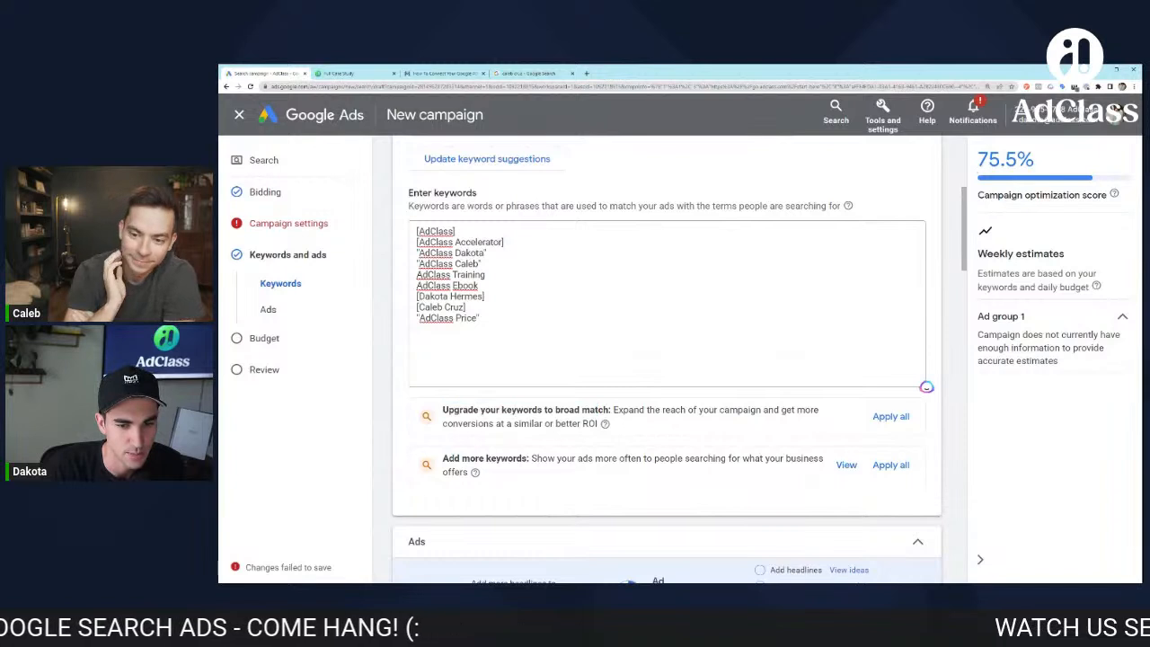
{"action": "left_click_drag", "start_coordinate": [442, 409], "coordinate": [593, 426]}
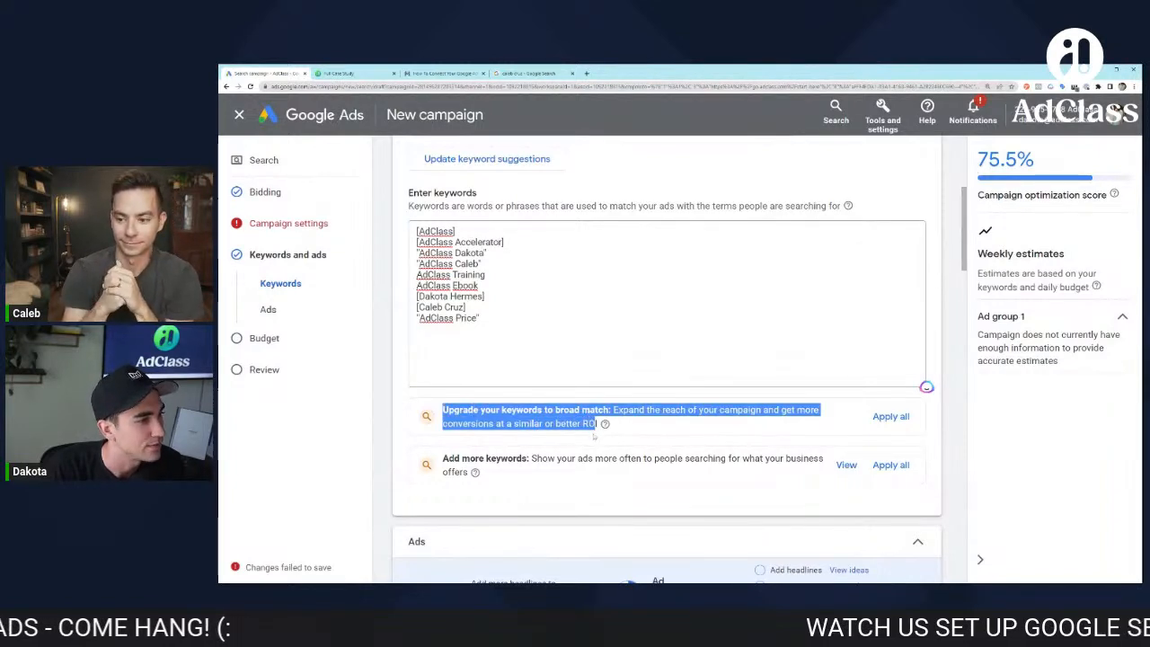
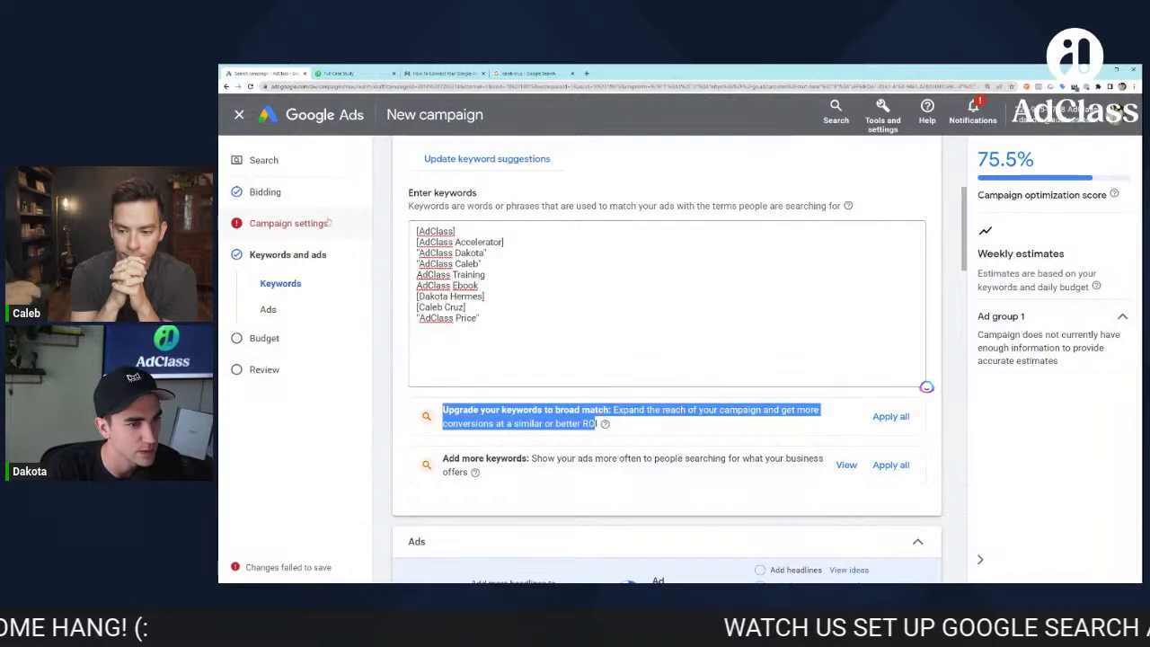
{"action": "left_click", "coordinate": [629, 355]}
Step: Open the campaign settings and locate the error under the custom parameters in the campaign URL options
{"action": "left_click", "coordinate": [306, 224]}
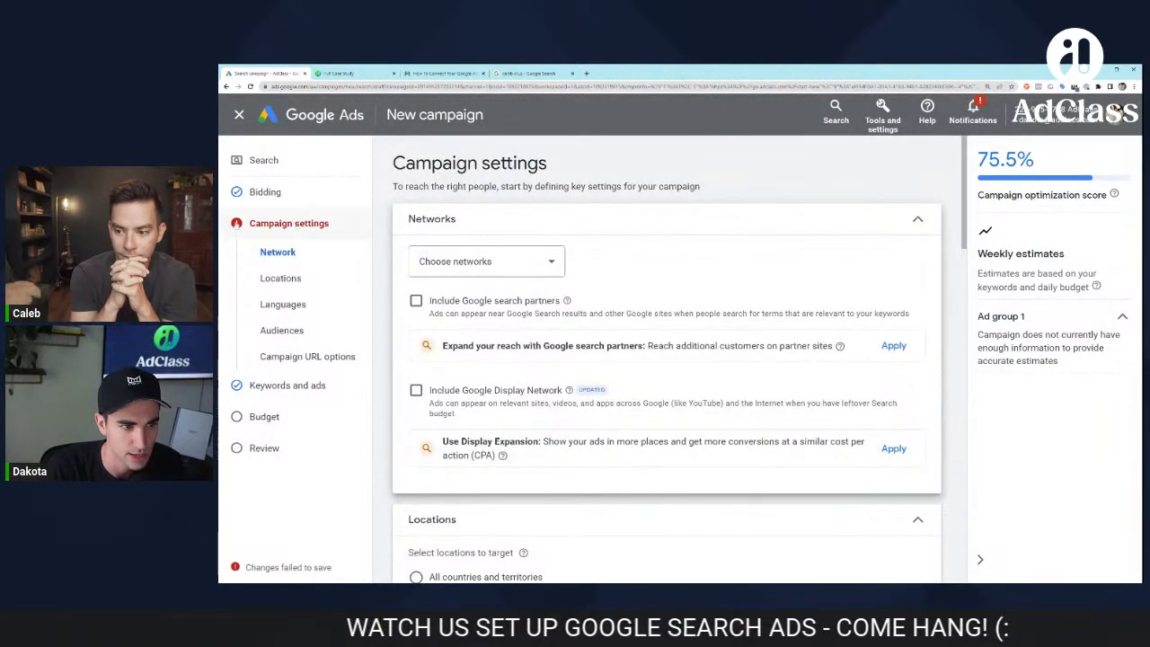
{"action": "scroll", "coordinate": [437, 284], "scroll_direction": "down", "scroll_amount": 15}
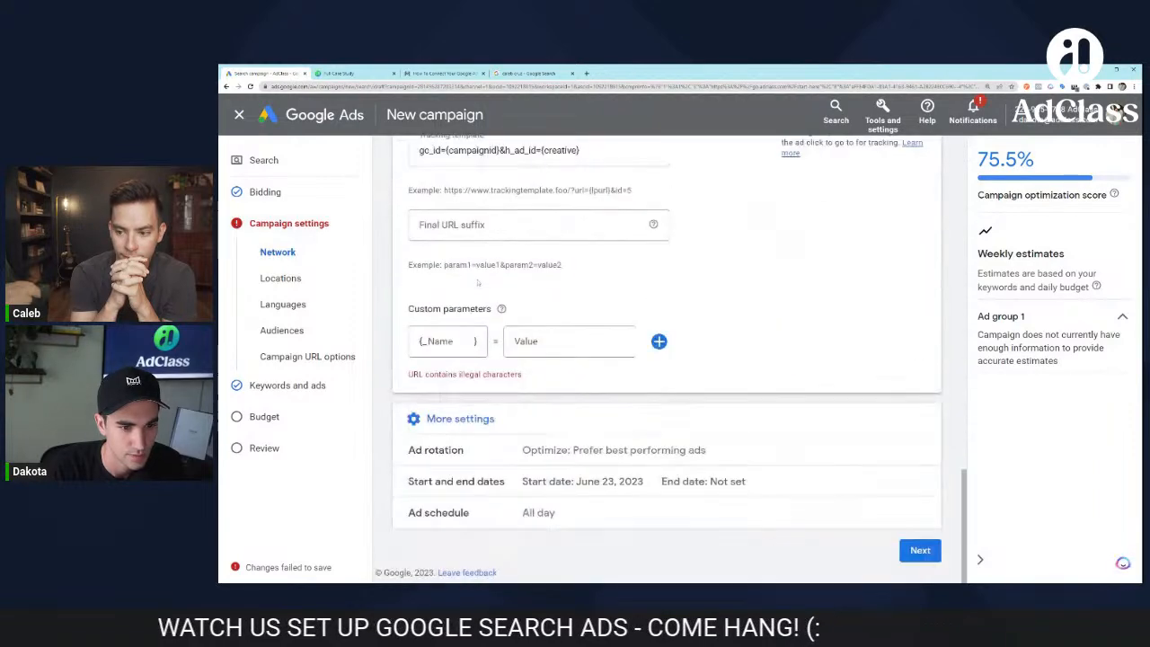
{"action": "left_click_drag", "start_coordinate": [407, 375], "coordinate": [528, 386]}
{"action": "left_click", "coordinate": [532, 385]}
{"action": "scroll", "coordinate": [533, 382], "scroll_direction": "up", "scroll_amount": 3}
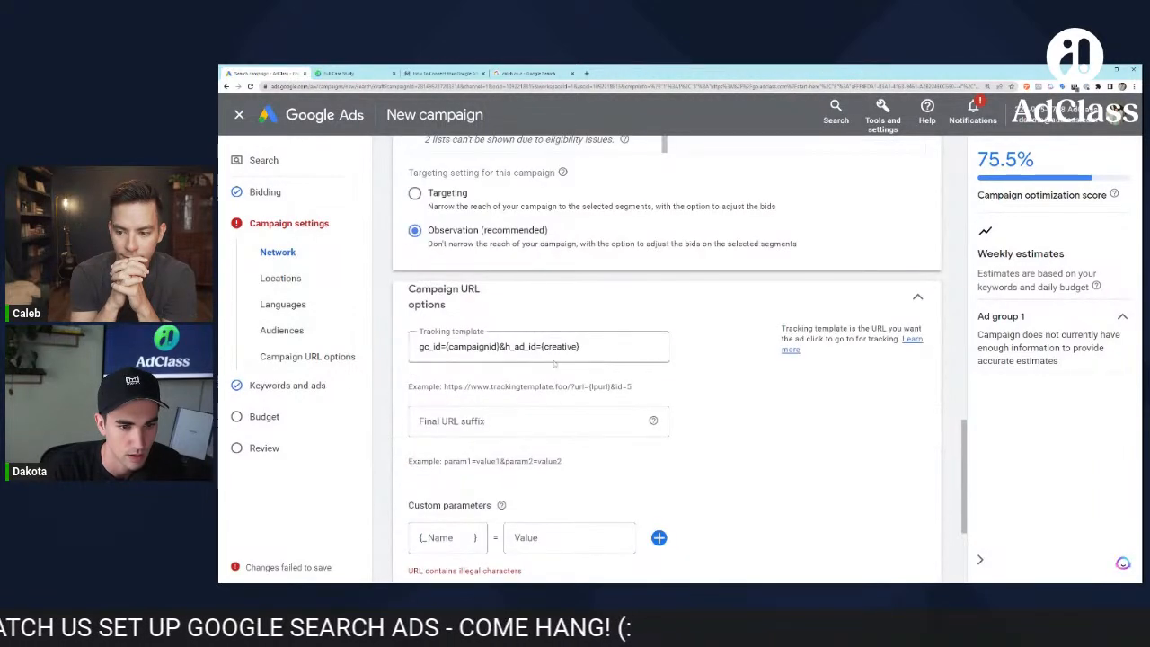
{"action": "scroll", "coordinate": [553, 363], "scroll_direction": "down", "scroll_amount": 1}
{"action": "triple_click", "coordinate": [513, 505]}
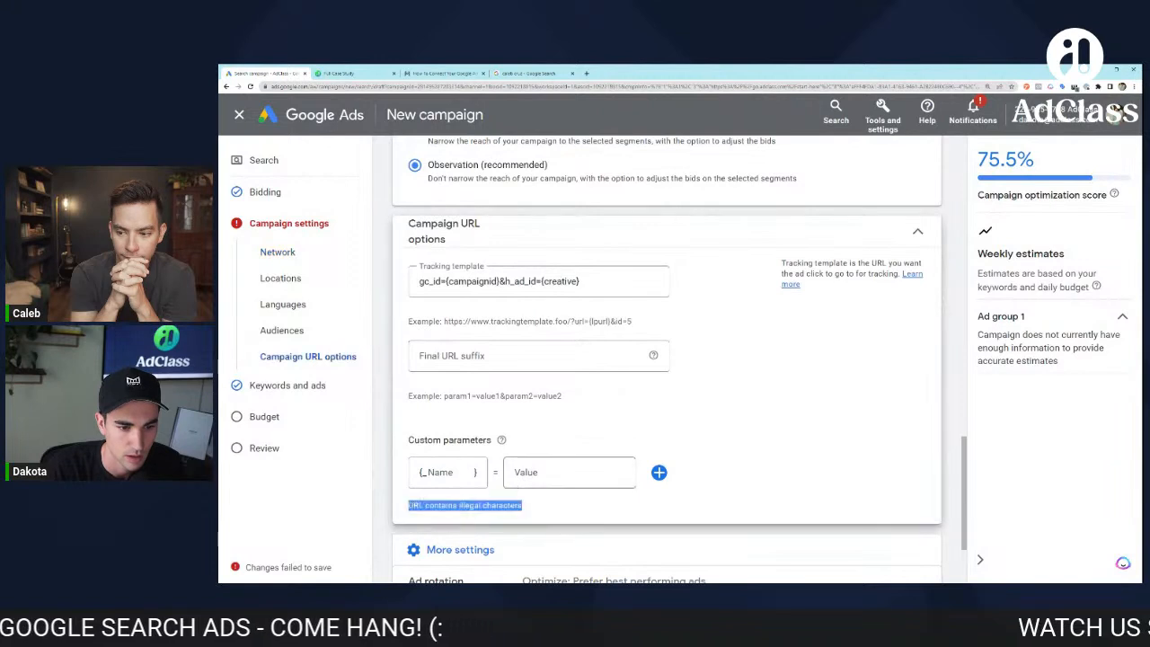
Step: Check the custom parameter value, final URL suffix and tracking template fields, and continue to the keywords and ads page
{"action": "left_click", "coordinate": [548, 473]}
{"action": "left_click", "coordinate": [547, 356]}
{"action": "left_click", "coordinate": [529, 282]}
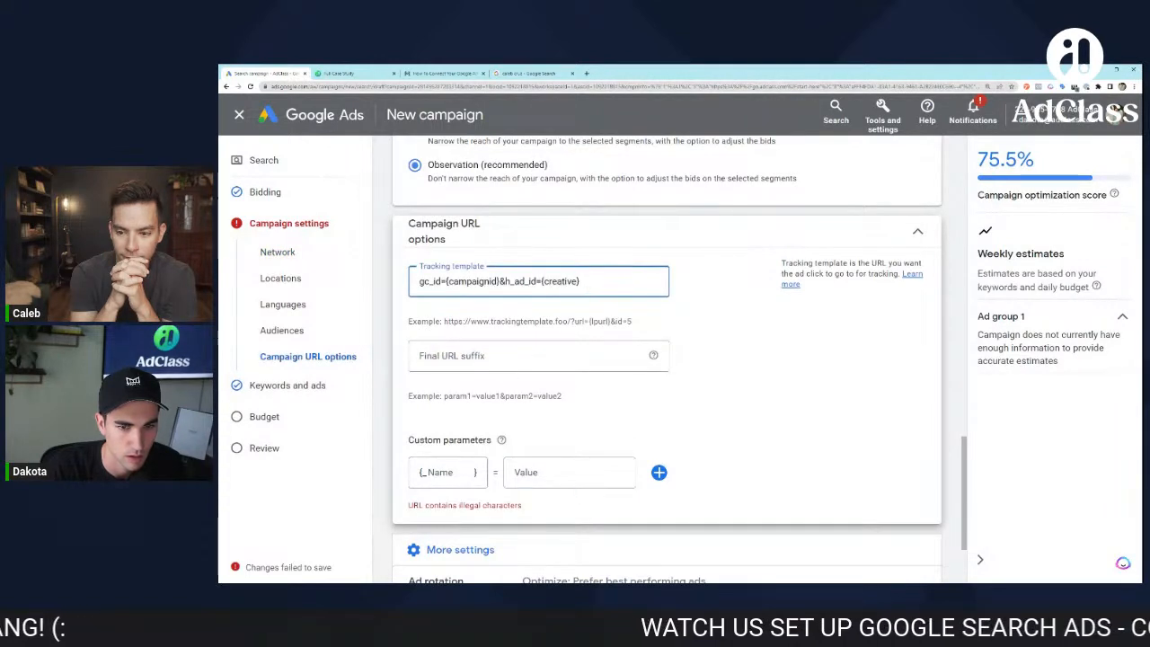
{"action": "scroll", "coordinate": [707, 348], "scroll_direction": "down", "scroll_amount": 2}
{"action": "scroll", "coordinate": [707, 348], "scroll_direction": "up", "scroll_amount": 5}
{"action": "scroll", "coordinate": [707, 349], "scroll_direction": "down", "scroll_amount": 4}
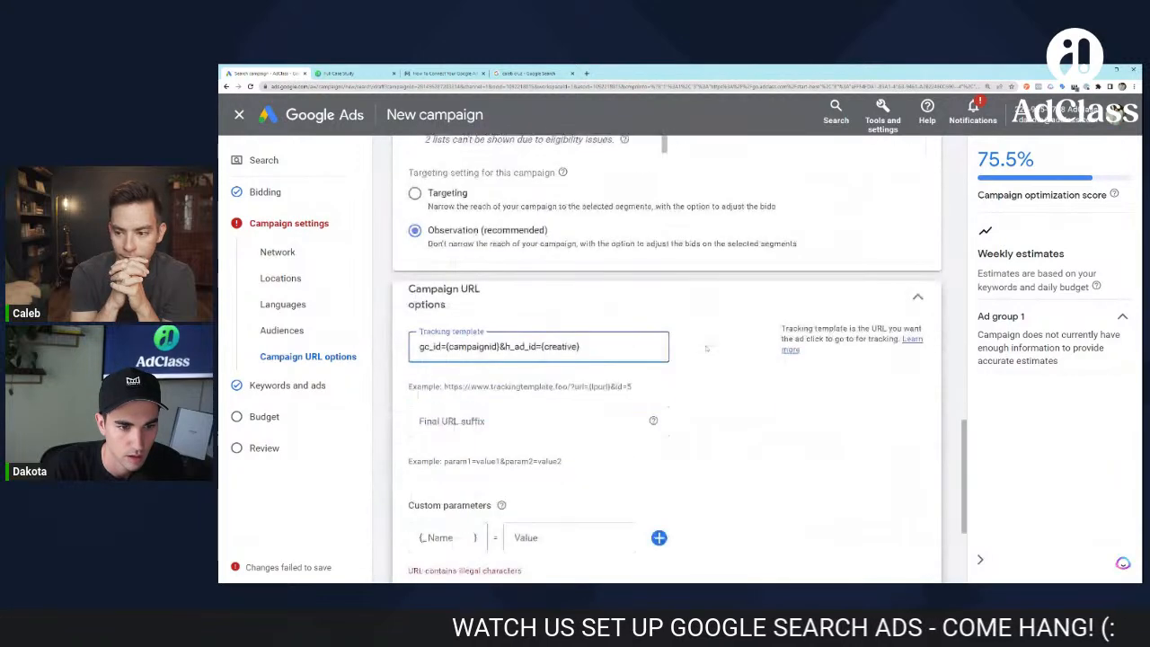
{"action": "scroll", "coordinate": [707, 348], "scroll_direction": "down", "scroll_amount": 3}
{"action": "left_click", "coordinate": [917, 548]}
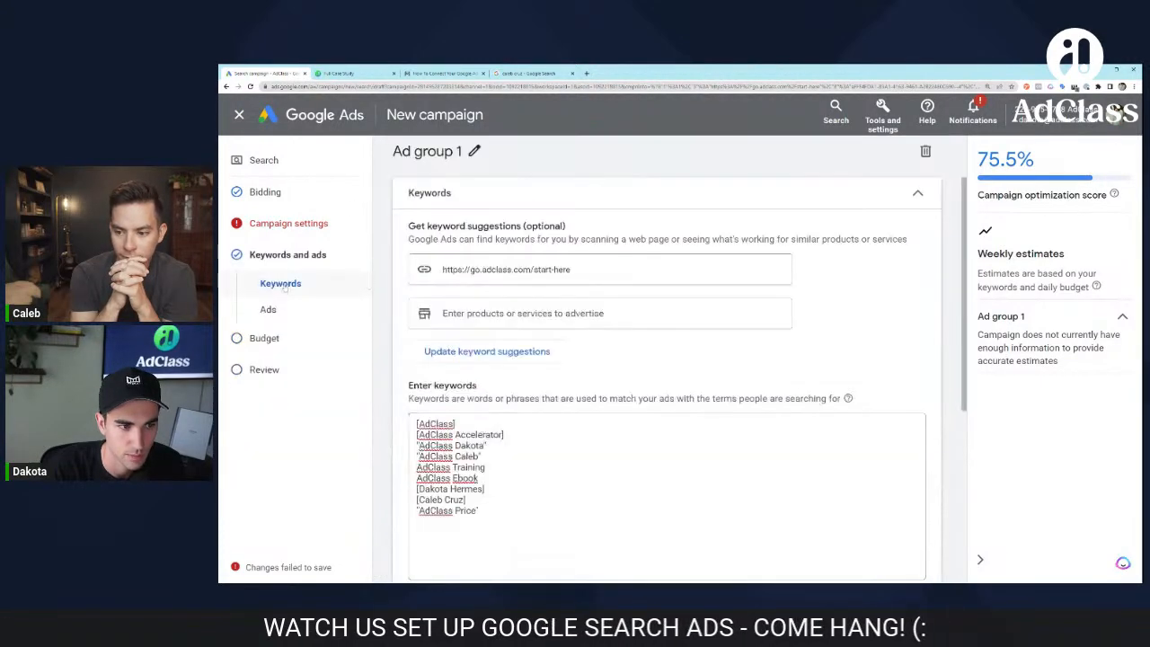
Step: Review Ad group 1's complete keyword list, its keyword recommendations and the ad below them
{"action": "left_click", "coordinate": [275, 311]}
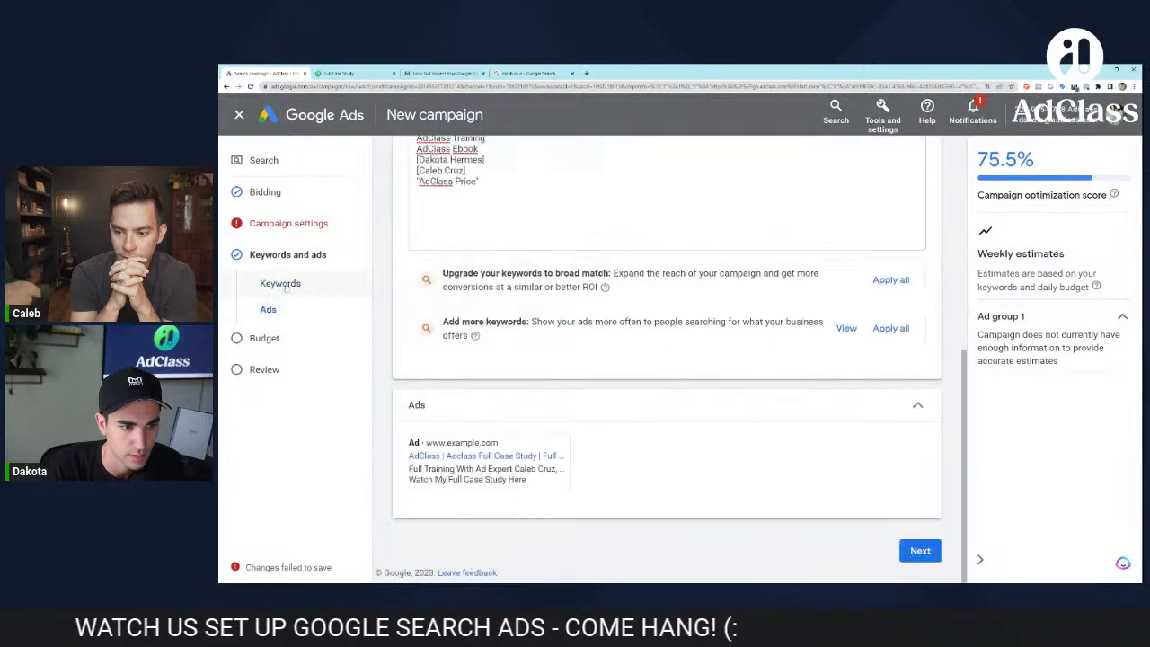
{"action": "left_click", "coordinate": [282, 285]}
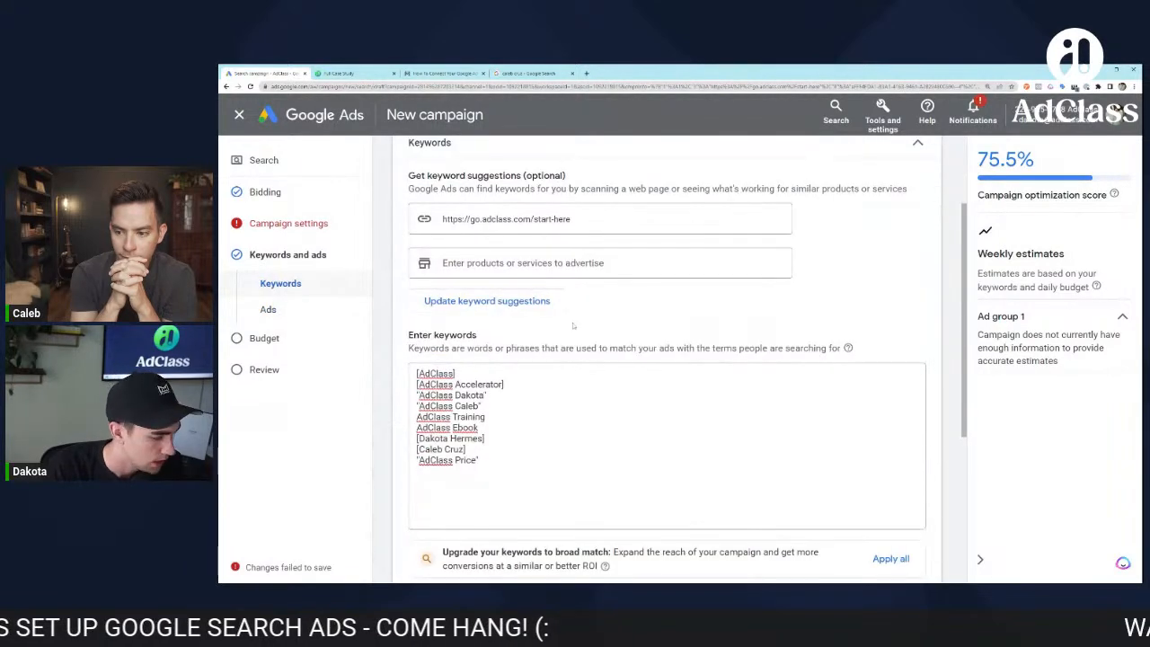
{"action": "scroll", "coordinate": [550, 327], "scroll_direction": "down", "scroll_amount": 1}
{"action": "left_click", "coordinate": [550, 359]}
{"action": "key", "text": "ctrl+a"}
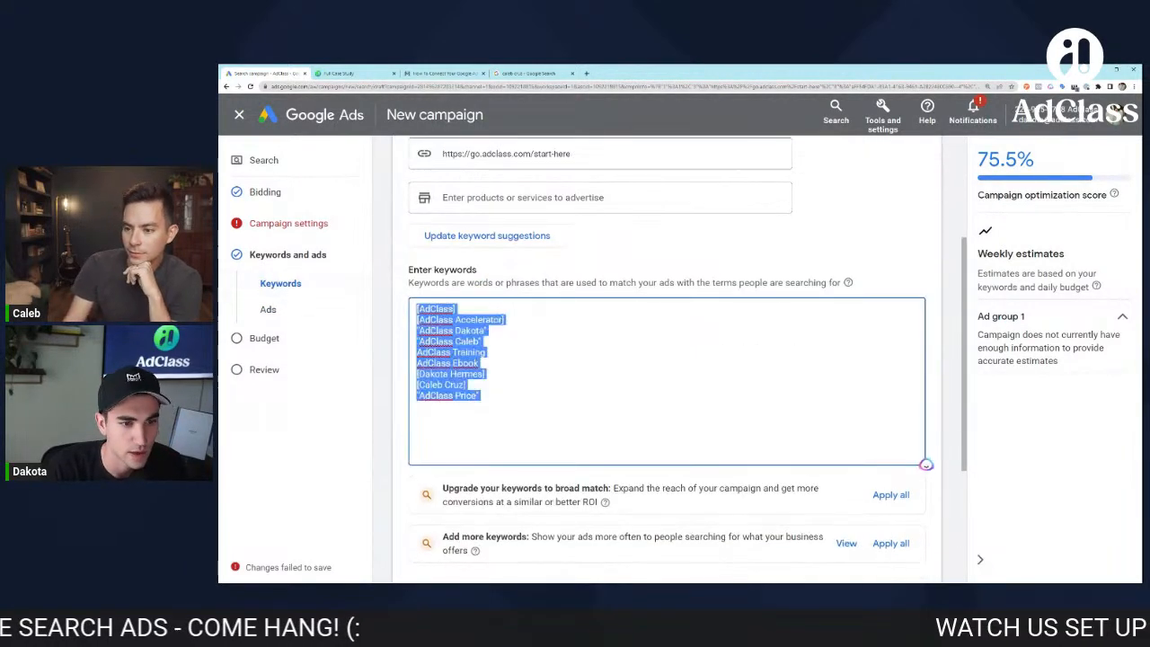
{"action": "scroll", "coordinate": [485, 370], "scroll_direction": "down", "scroll_amount": 3}
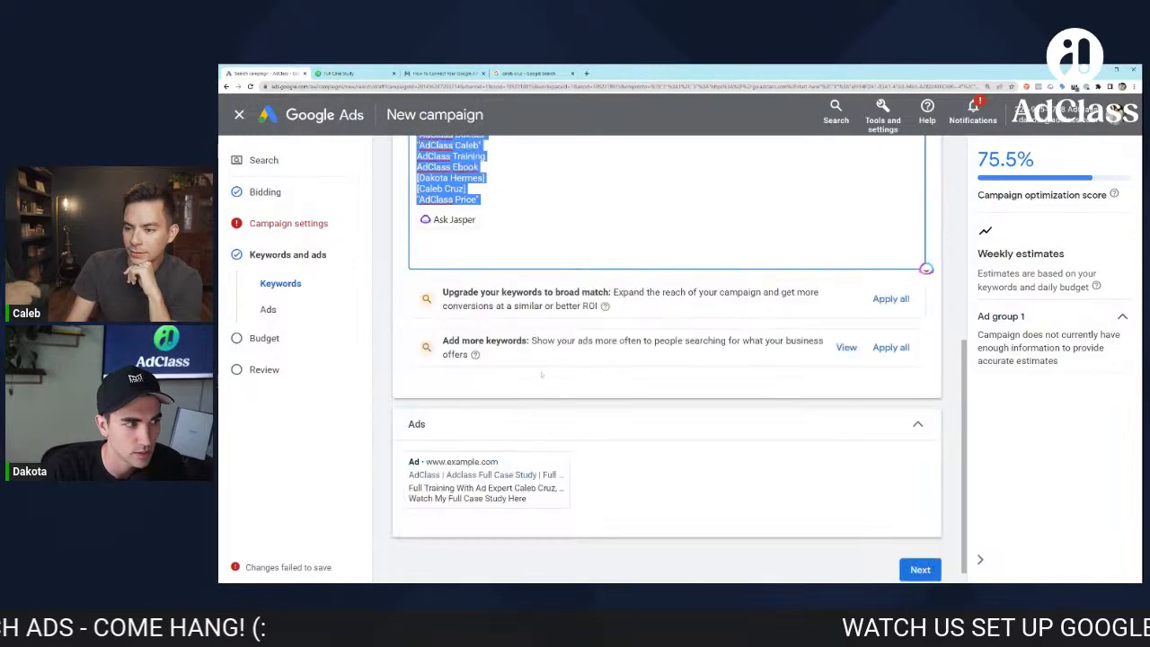
{"action": "left_click", "coordinate": [485, 370]}
{"action": "scroll", "coordinate": [485, 370], "scroll_direction": "up", "scroll_amount": 2}
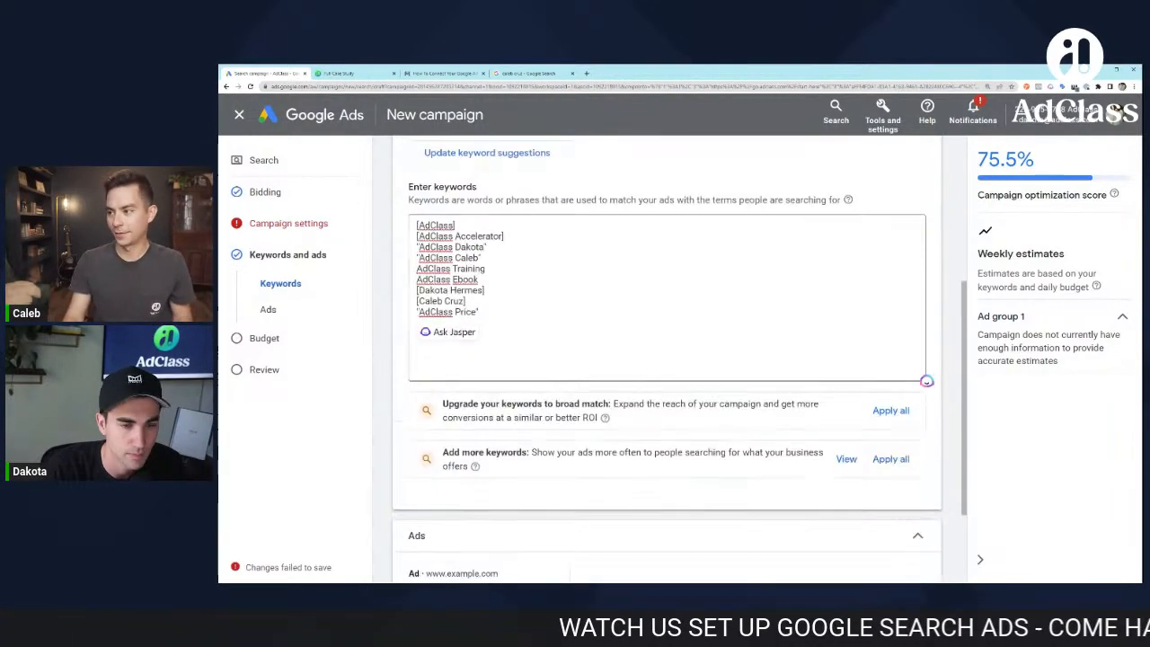
{"action": "scroll", "coordinate": [665, 341], "scroll_direction": "up", "scroll_amount": 1}
{"action": "scroll", "coordinate": [665, 341], "scroll_direction": "down", "scroll_amount": 2}
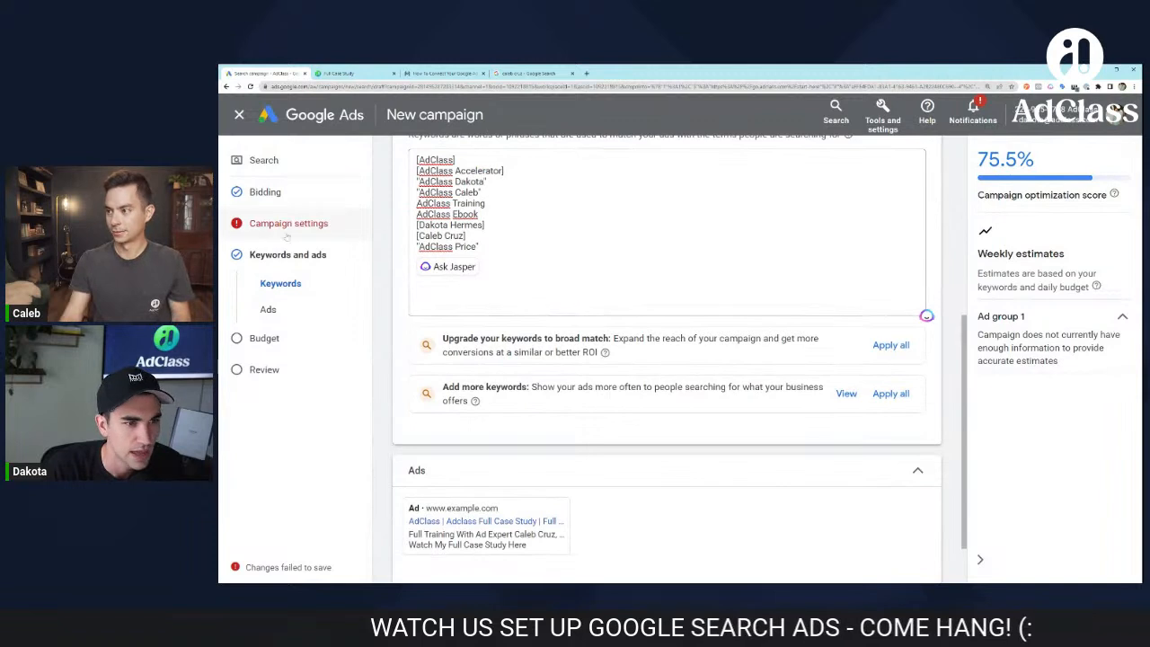
{"action": "scroll", "coordinate": [665, 360], "scroll_direction": "down", "scroll_amount": 1}
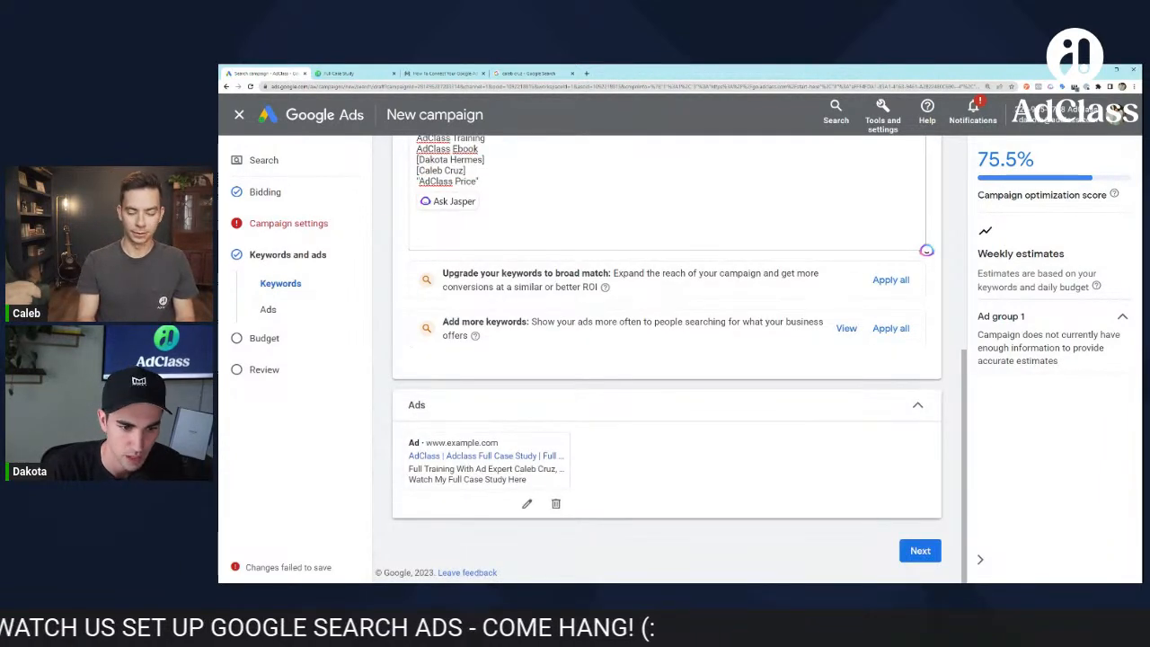
Step: Open Ad group 1's existing search ad for editing and bring its final URL, display path and preview into view
{"action": "left_click", "coordinate": [589, 405]}
{"action": "left_click", "coordinate": [539, 505]}
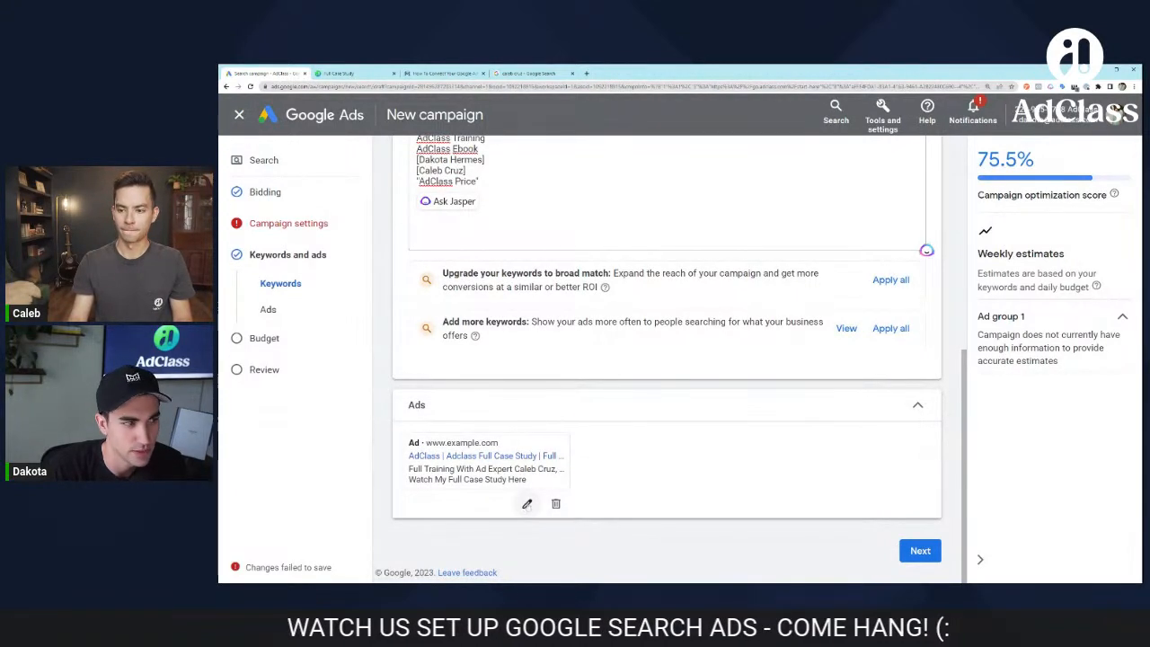
{"action": "left_click", "coordinate": [527, 503]}
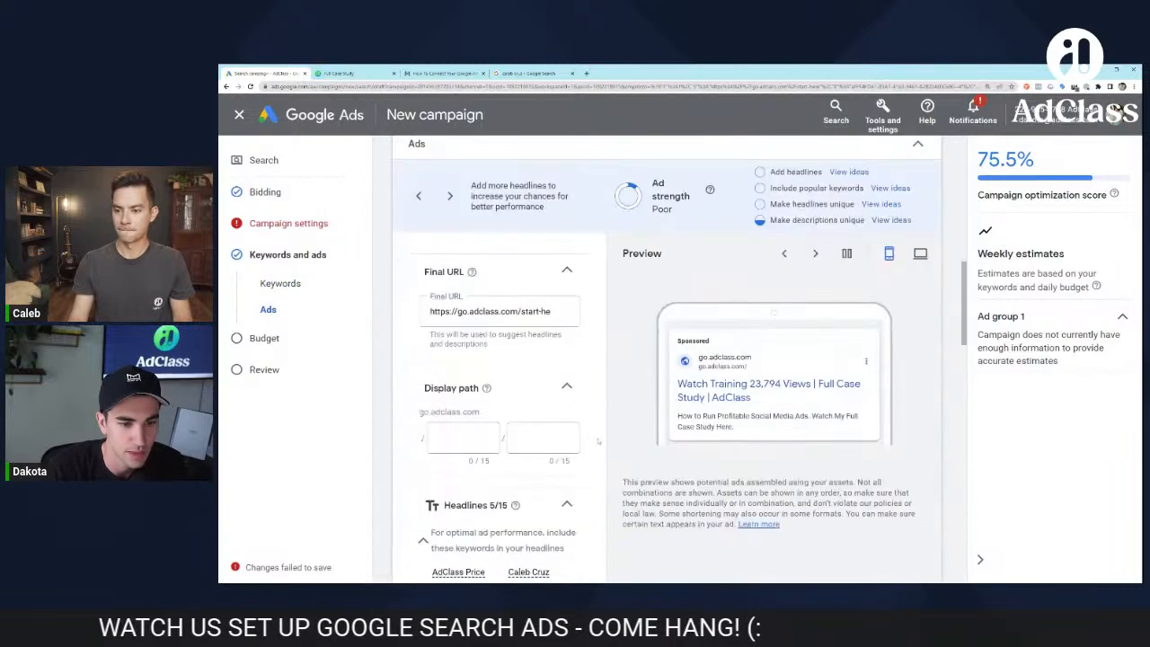
{"action": "scroll", "coordinate": [638, 385], "scroll_direction": "up", "scroll_amount": 1}
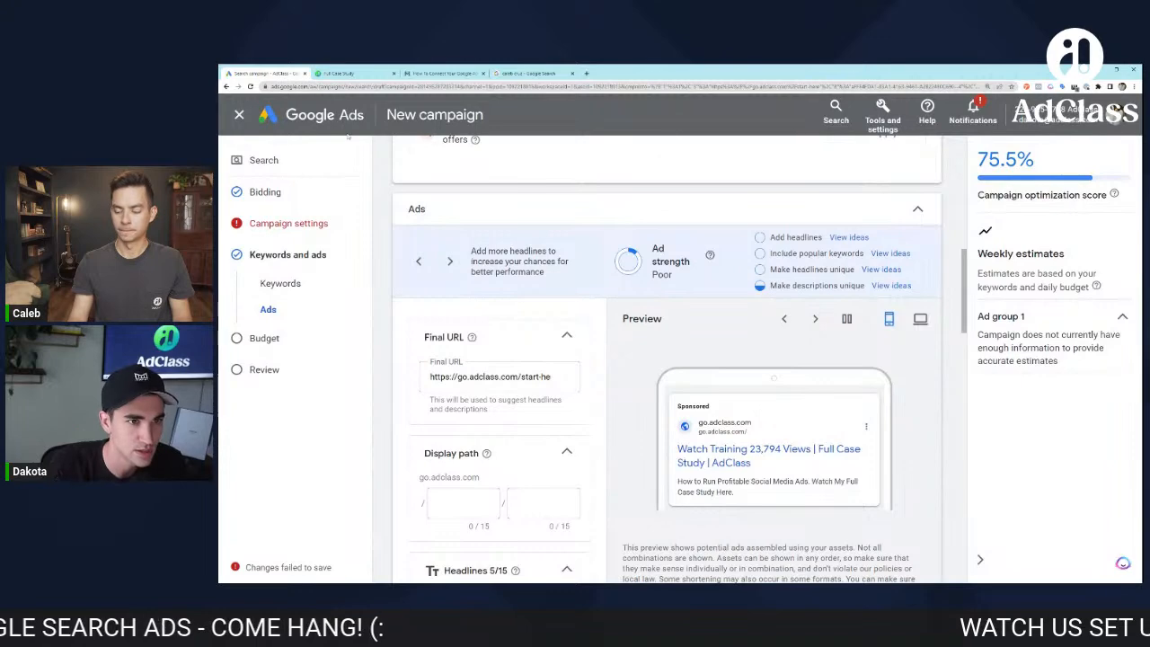
Step: Check the main heading and the ad expert line on the Full Case Study landing page, and return to the ad
{"action": "left_click", "coordinate": [346, 73]}
{"action": "triple_click", "coordinate": [776, 202]}
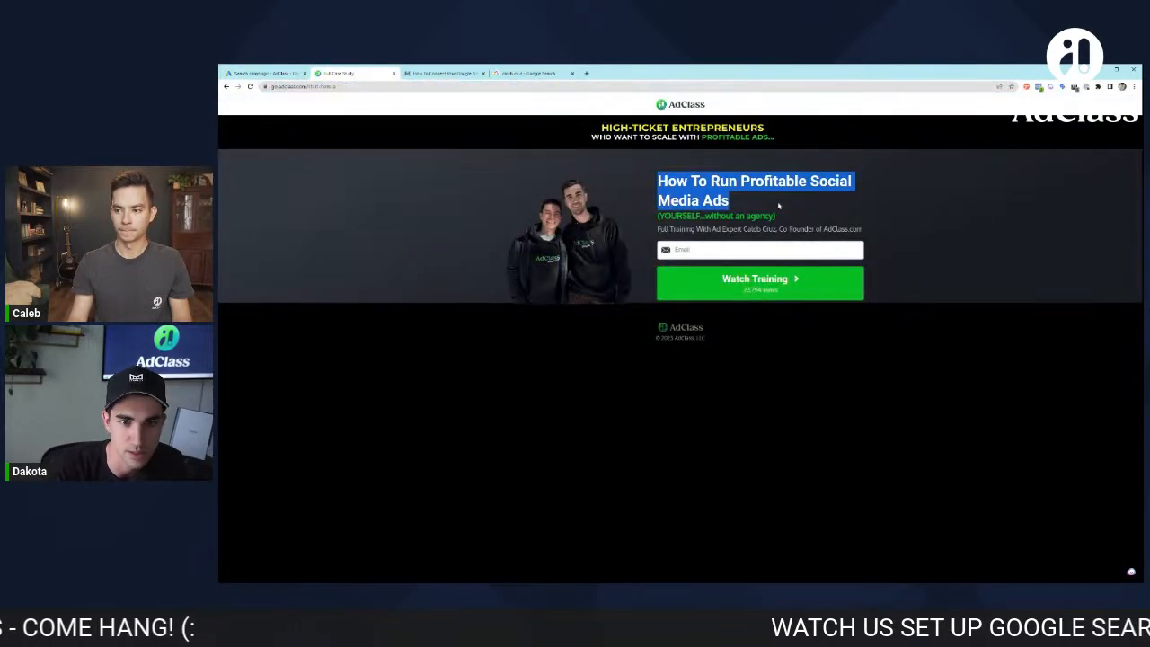
{"action": "double_click", "coordinate": [753, 229]}
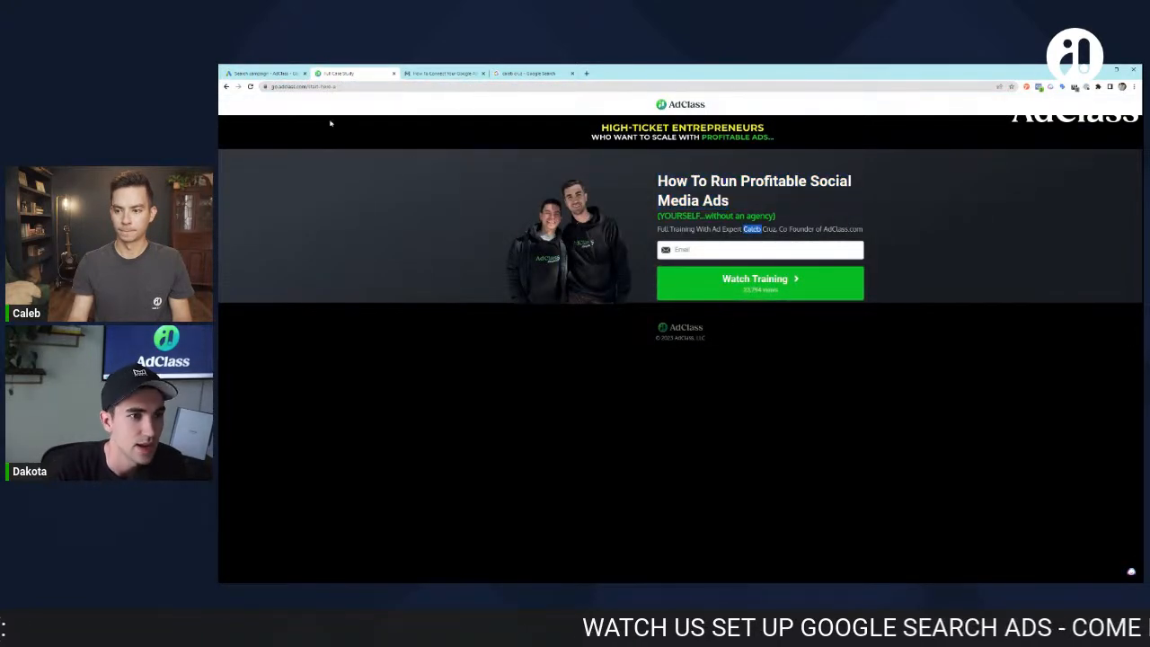
{"action": "left_click", "coordinate": [269, 73]}
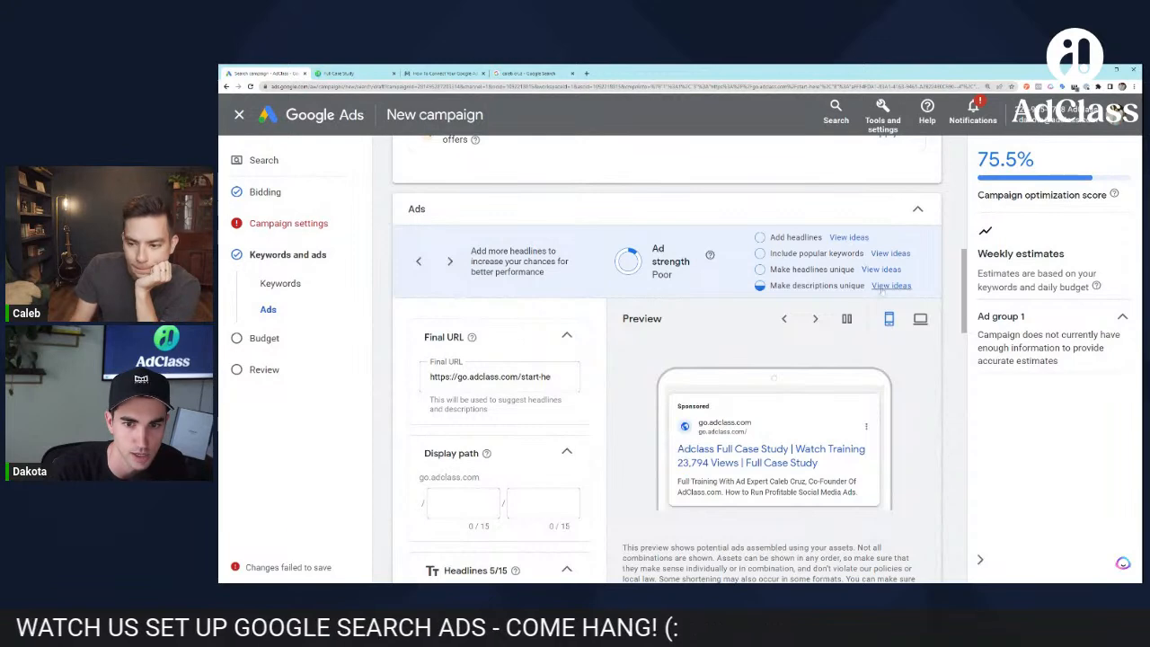
Step: Set the first part of the ad's display path to start-here and check it in the preview
{"action": "scroll", "coordinate": [571, 367], "scroll_direction": "down", "scroll_amount": 2}
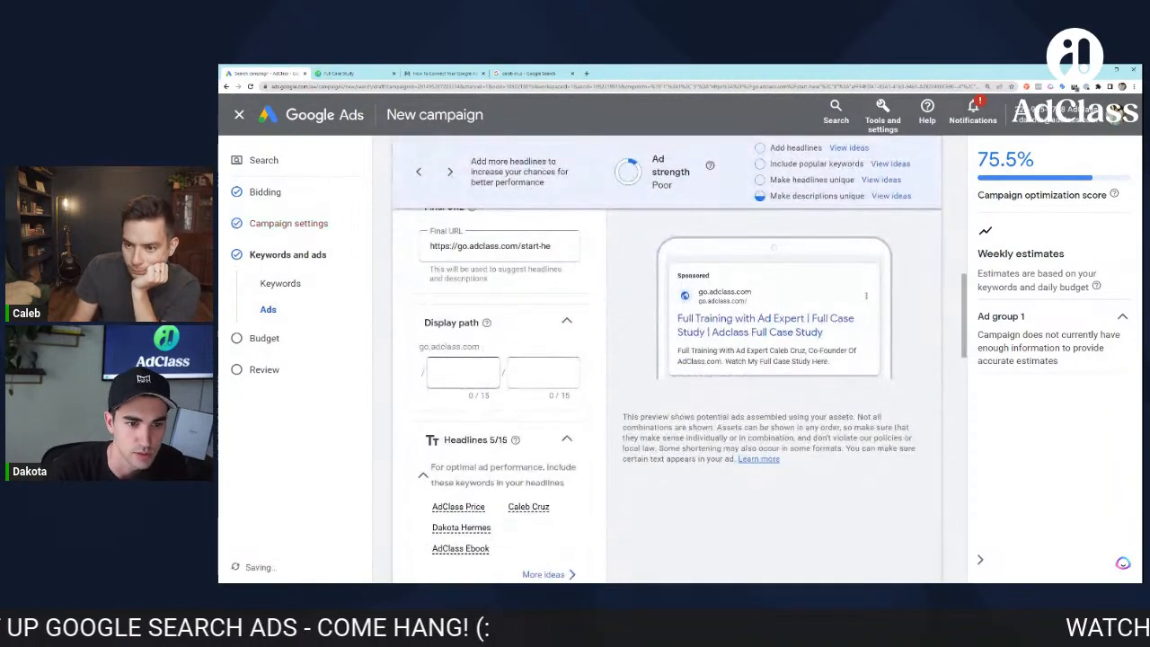
{"action": "scroll", "coordinate": [519, 258], "scroll_direction": "down", "scroll_amount": 3}
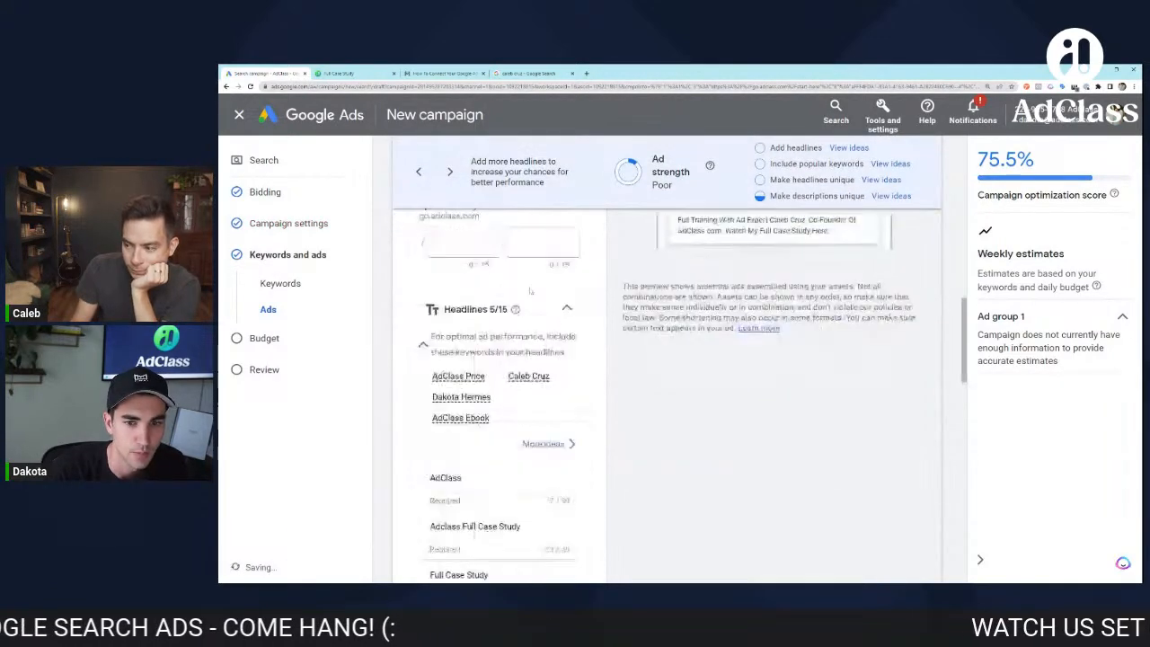
{"action": "left_click", "coordinate": [473, 255]}
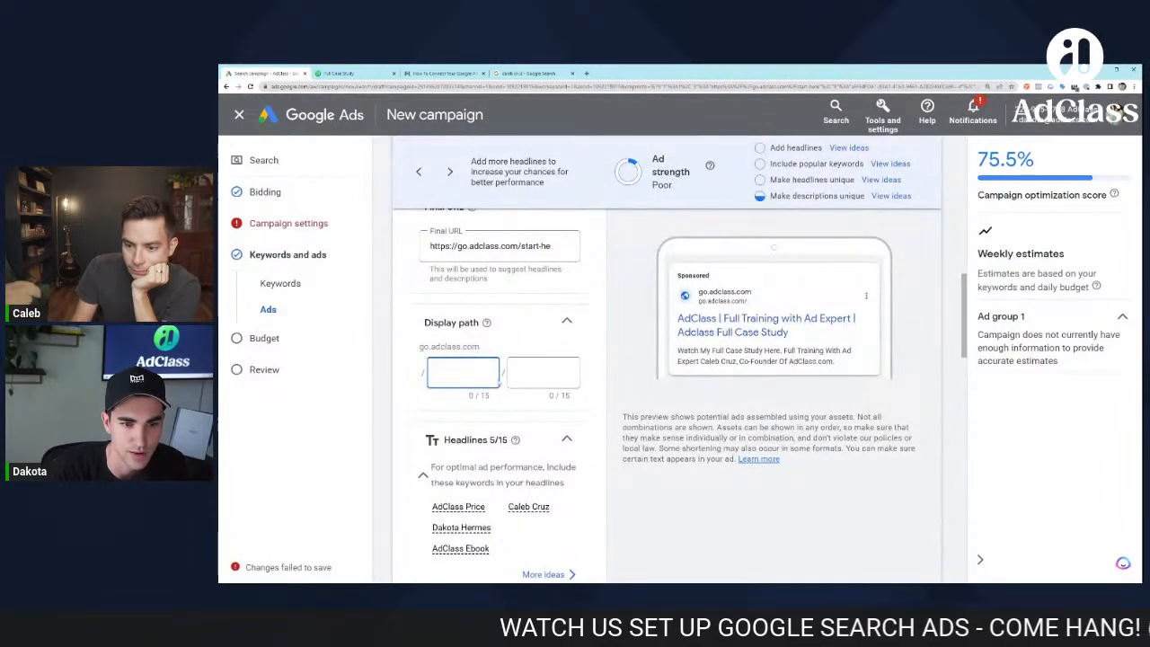
{"action": "type", "text": "start"}
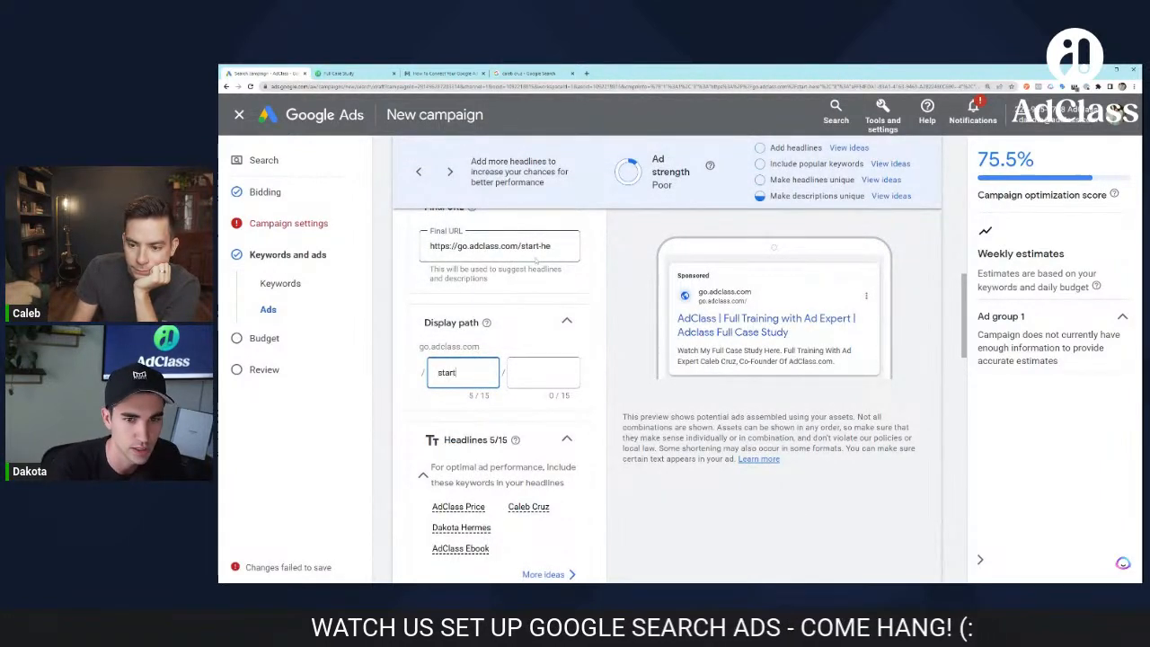
{"action": "type", "text": "-here"}
{"action": "key", "text": "Tab"}
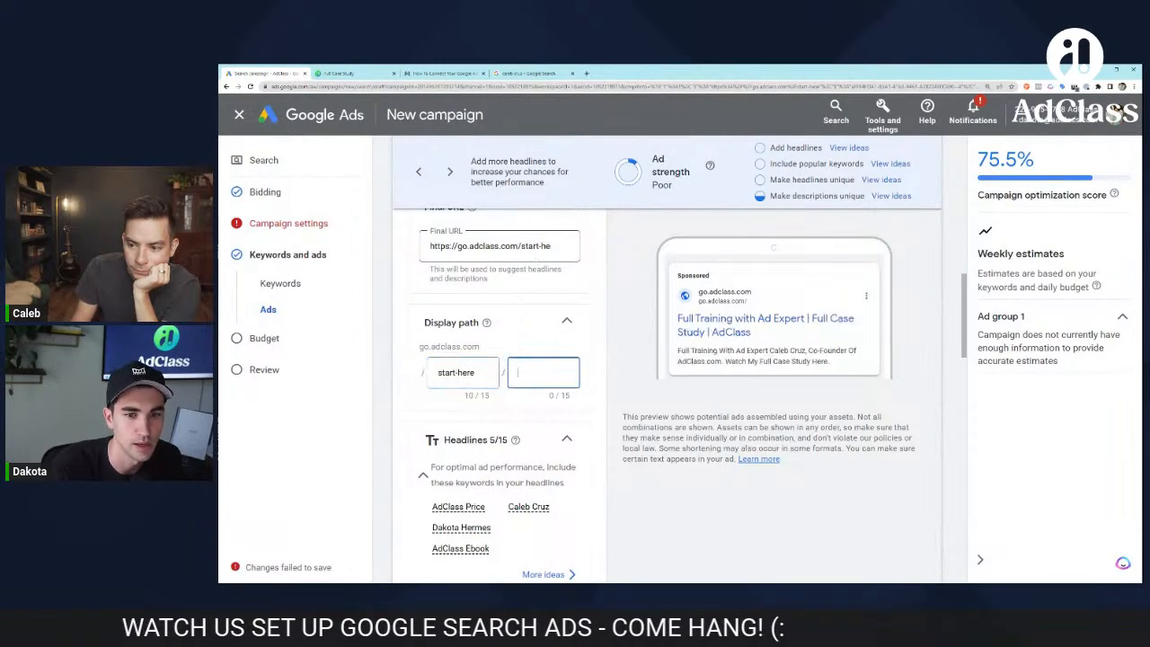
{"action": "left_click", "coordinate": [742, 483]}
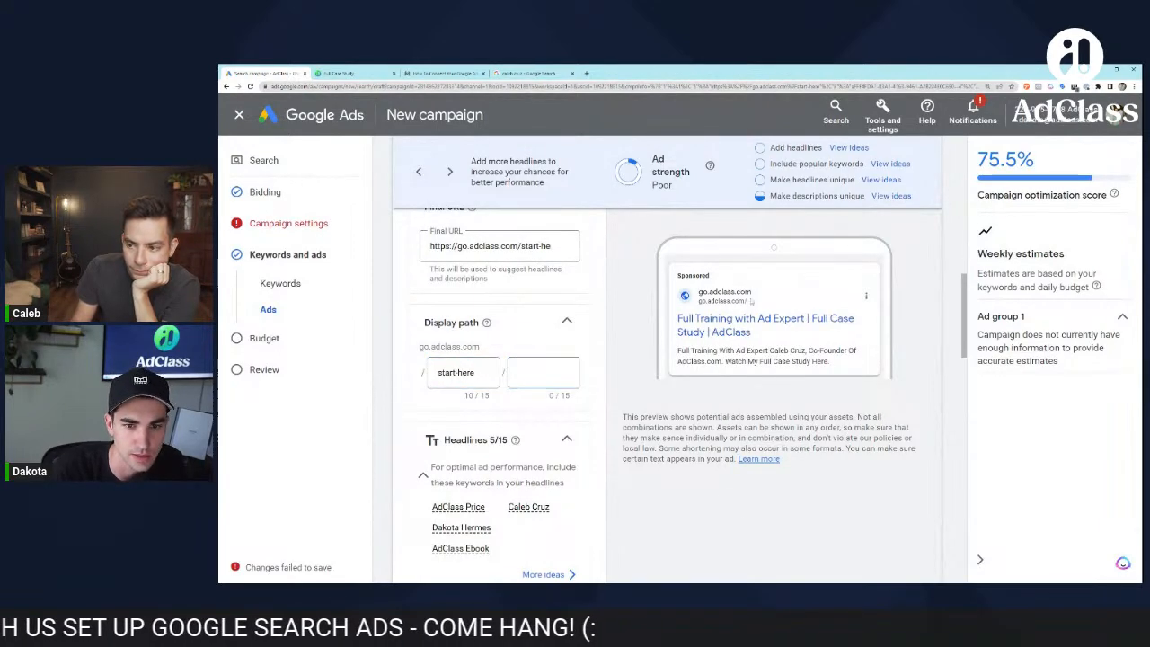
{"action": "scroll", "coordinate": [752, 303], "scroll_direction": "up", "scroll_amount": 1}
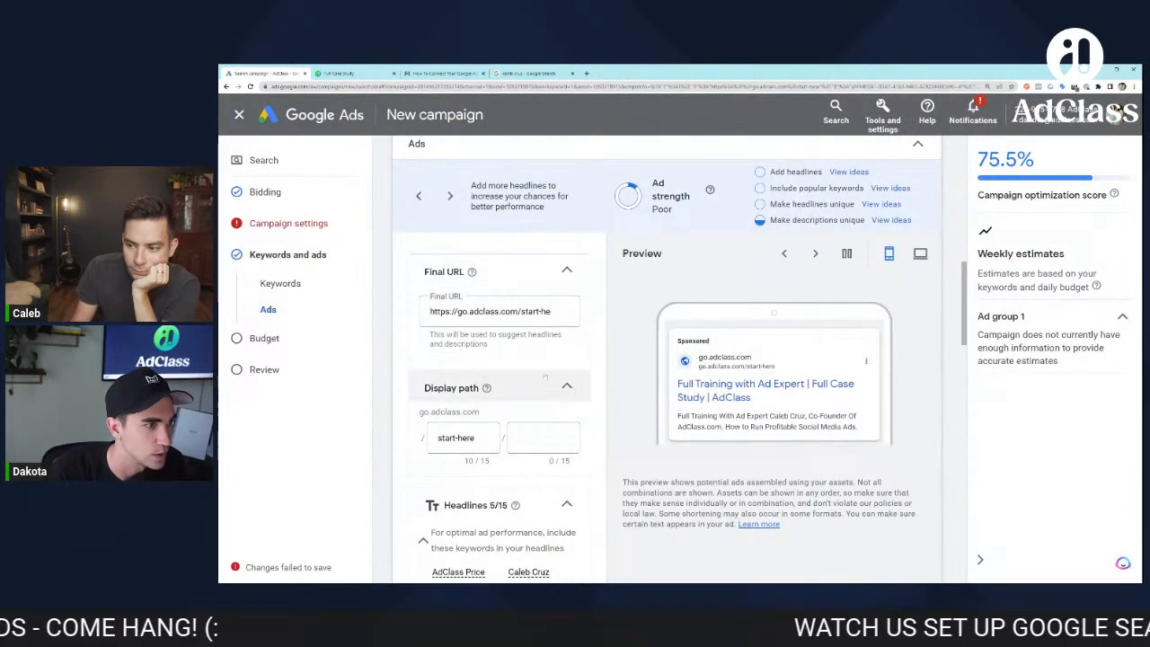
Step: Review the ad's entered headlines and compare them with the headline combinations in the preview
{"action": "scroll", "coordinate": [629, 368], "scroll_direction": "down", "scroll_amount": 3}
{"action": "scroll", "coordinate": [528, 363], "scroll_direction": "up", "scroll_amount": 1}
{"action": "scroll", "coordinate": [527, 363], "scroll_direction": "down", "scroll_amount": 1}
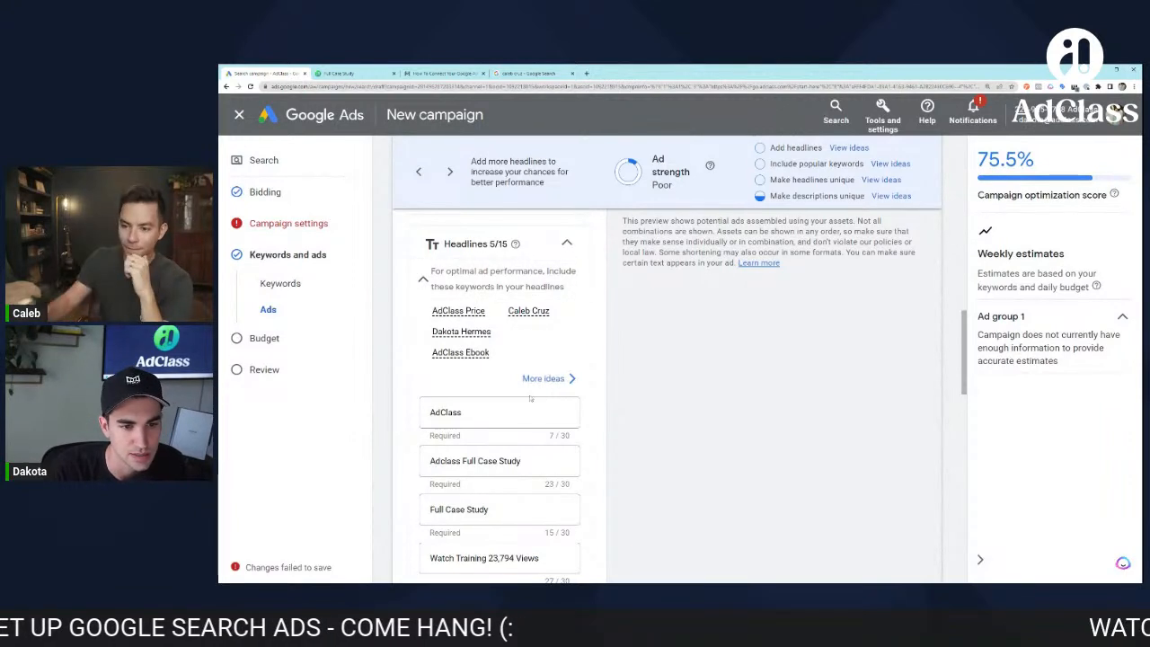
{"action": "scroll", "coordinate": [528, 409], "scroll_direction": "down", "scroll_amount": 1}
{"action": "scroll", "coordinate": [528, 410], "scroll_direction": "down", "scroll_amount": 1}
{"action": "left_click", "coordinate": [499, 281]}
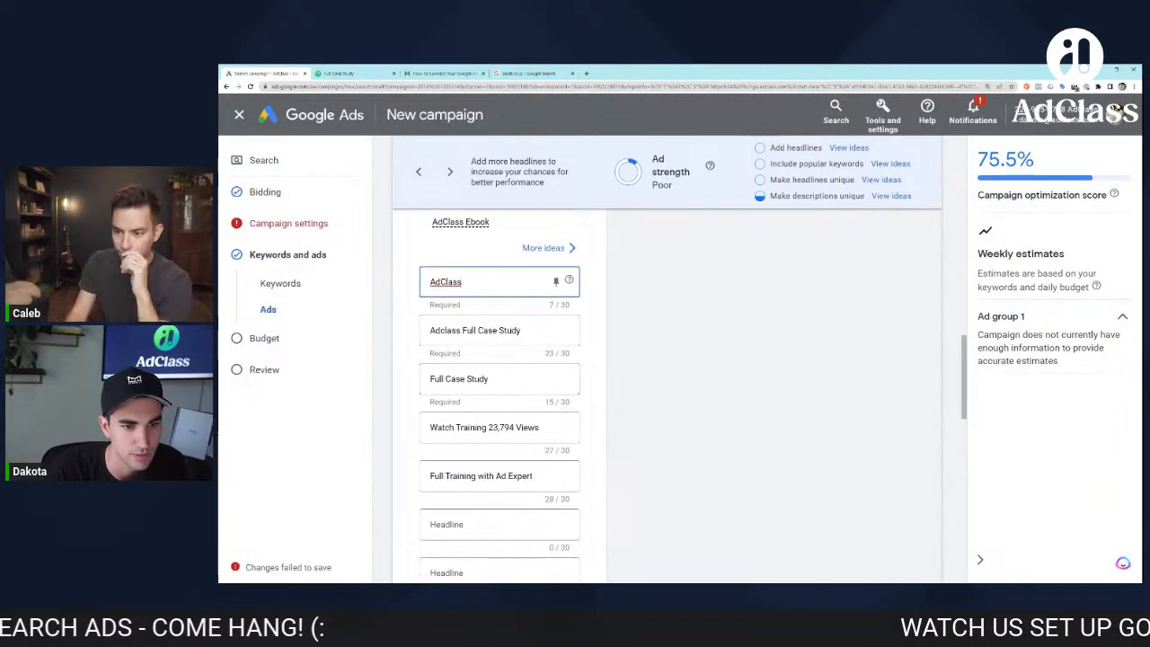
{"action": "scroll", "coordinate": [693, 330], "scroll_direction": "up", "scroll_amount": 5}
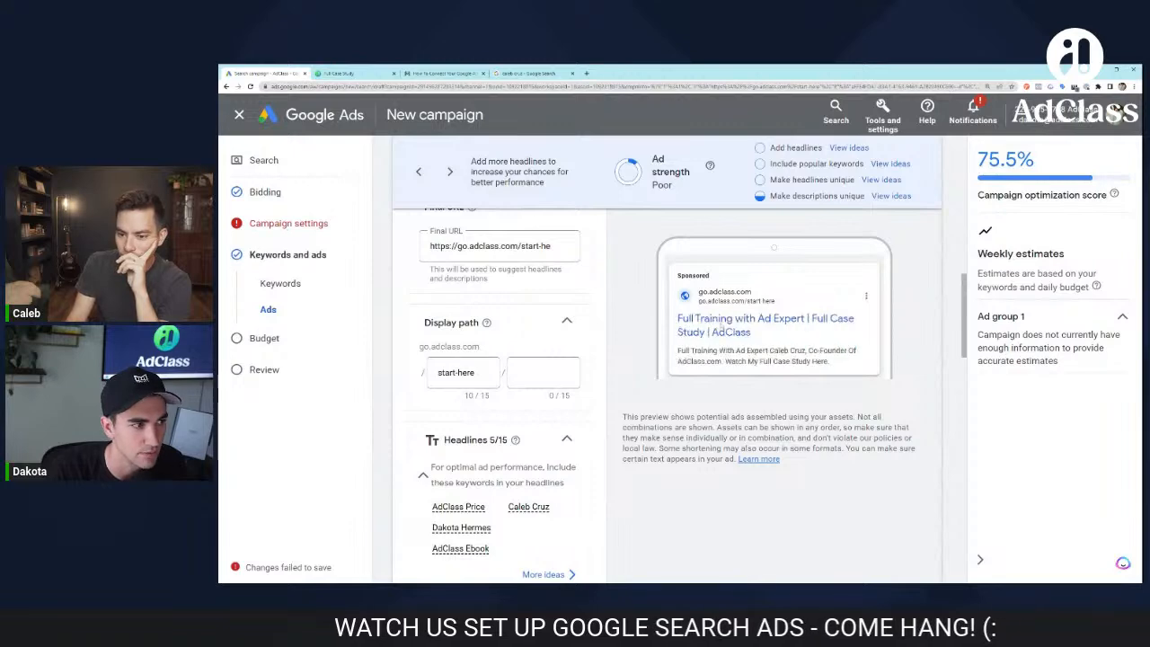
{"action": "scroll", "coordinate": [542, 396], "scroll_direction": "down", "scroll_amount": 4}
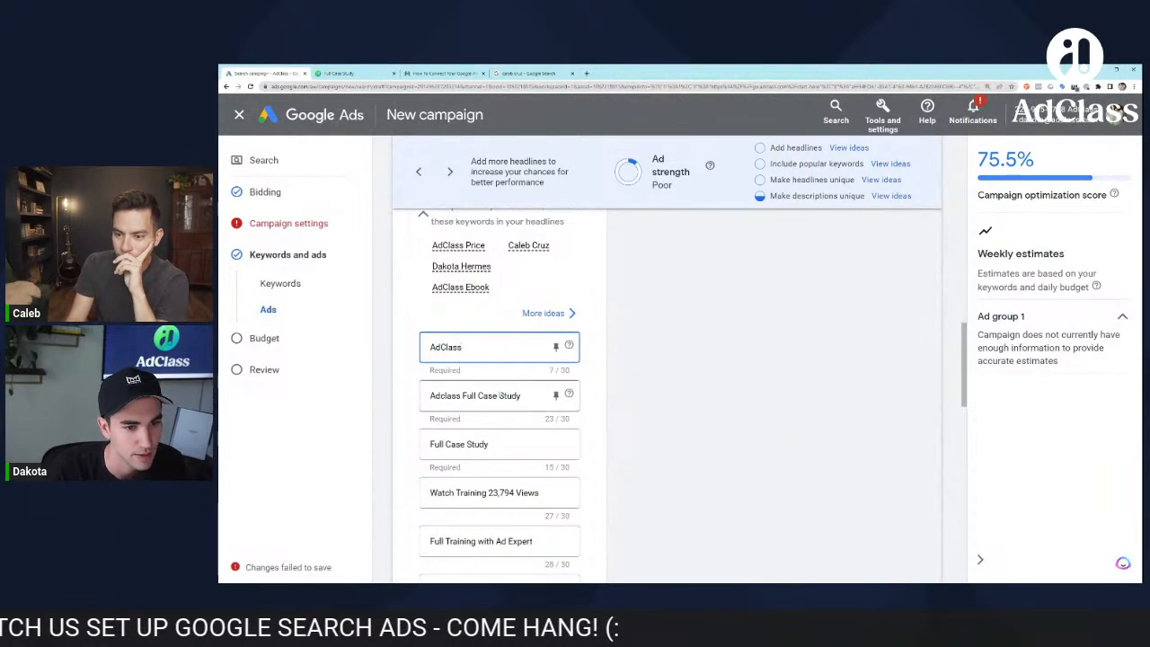
Step: Check the second headline against the landing page and correct its capitalization to "AdClass Full Case Study"
{"action": "left_click_drag", "start_coordinate": [536, 397], "coordinate": [393, 398]}
{"action": "left_click", "coordinate": [345, 74]}
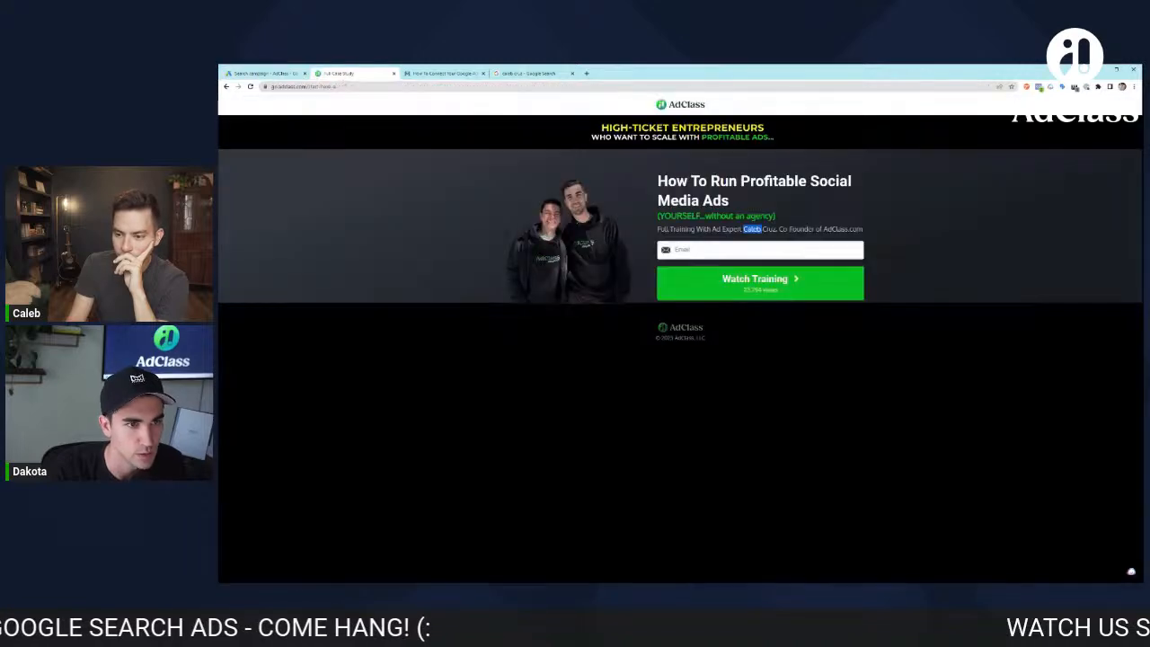
{"action": "left_click", "coordinate": [275, 73]}
{"action": "scroll", "coordinate": [503, 359], "scroll_direction": "down", "scroll_amount": 2}
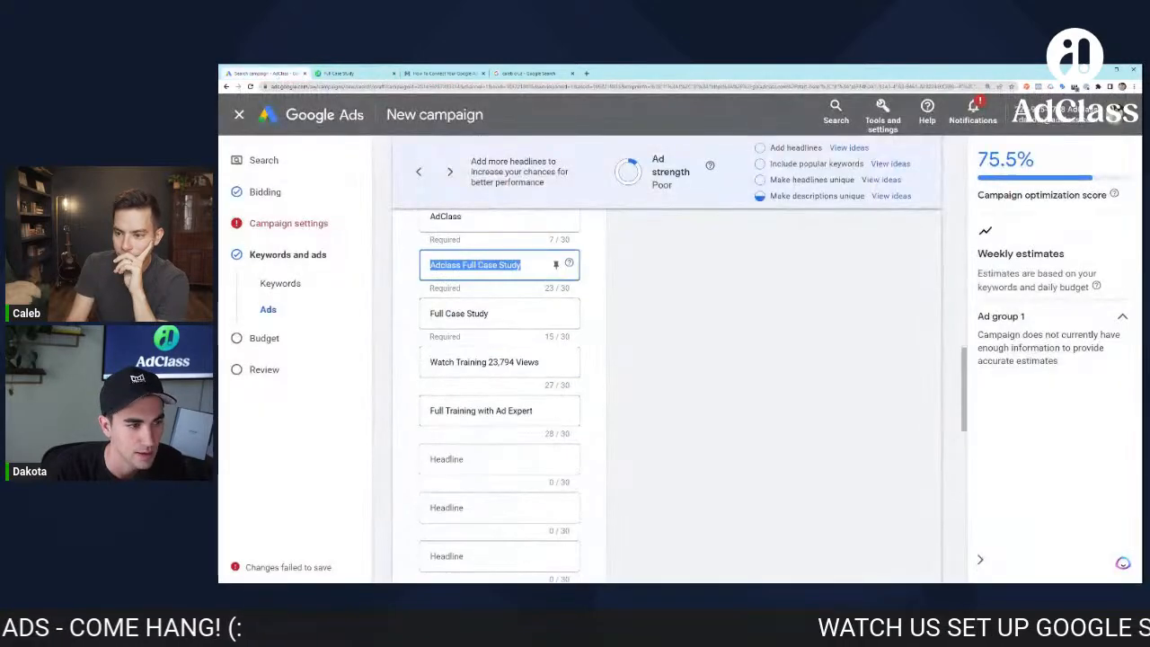
{"action": "key", "text": "alt+Tab"}
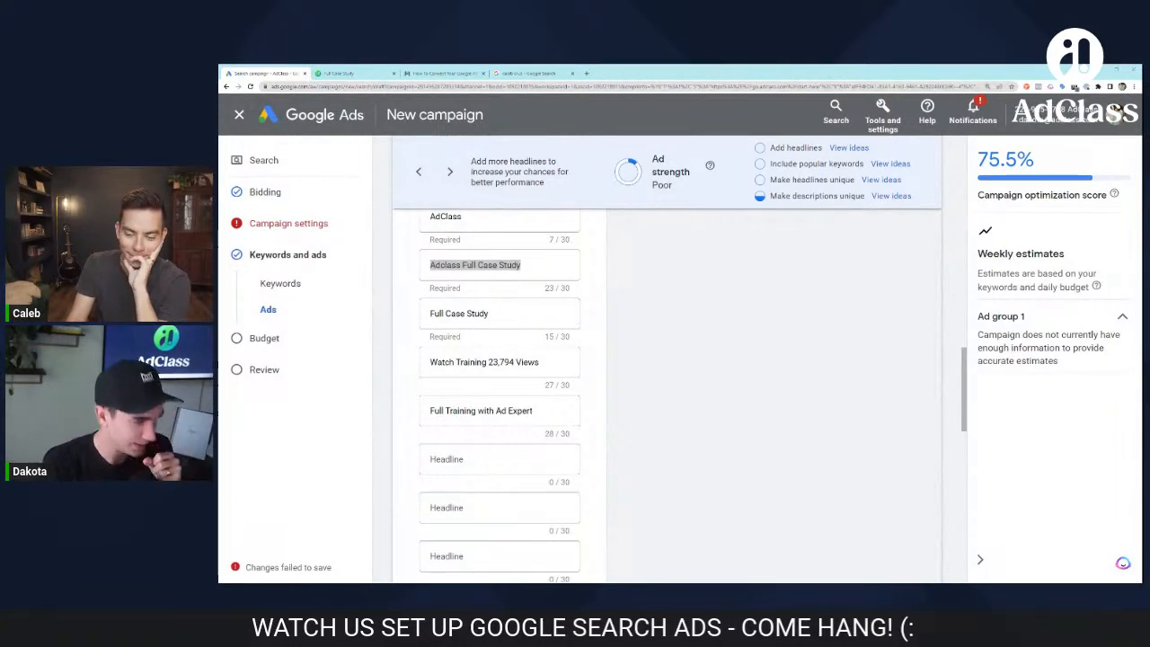
{"action": "left_click", "coordinate": [672, 347]}
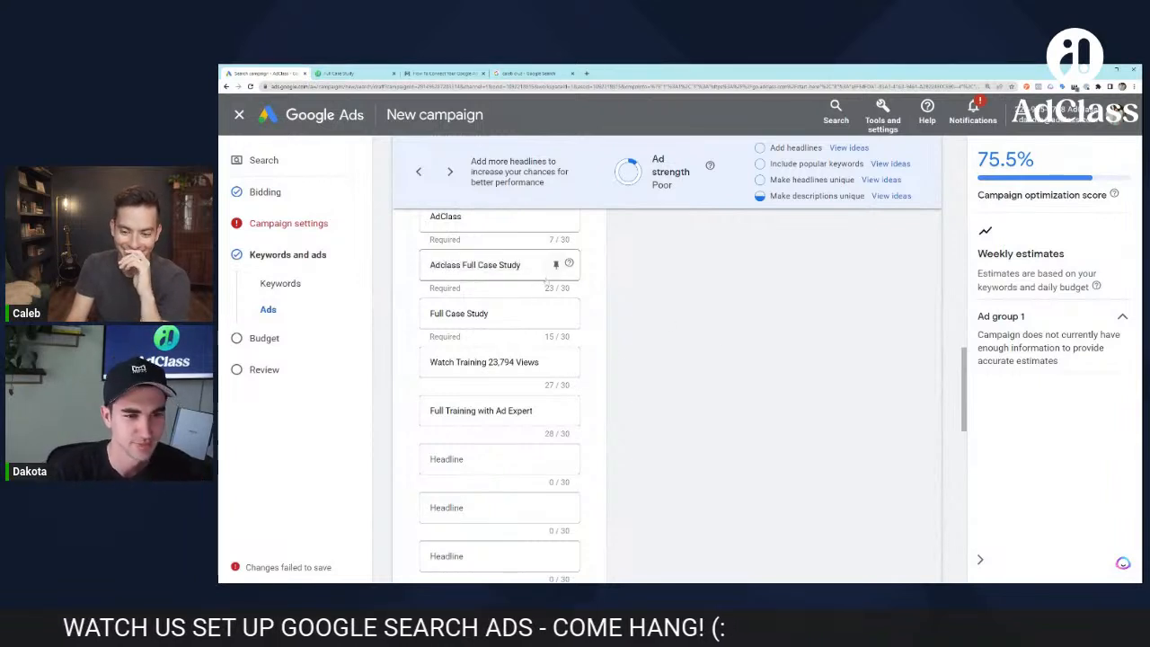
{"action": "left_click", "coordinate": [447, 264]}
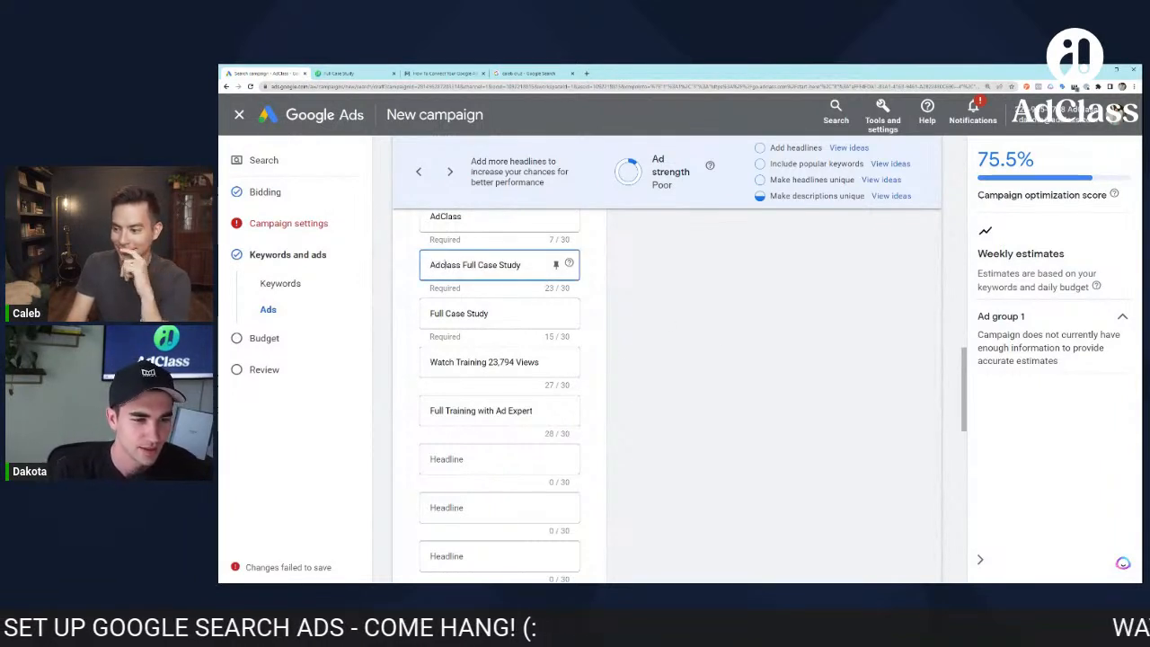
{"action": "key", "text": "BackSpace"}
{"action": "type", "text": "C"}
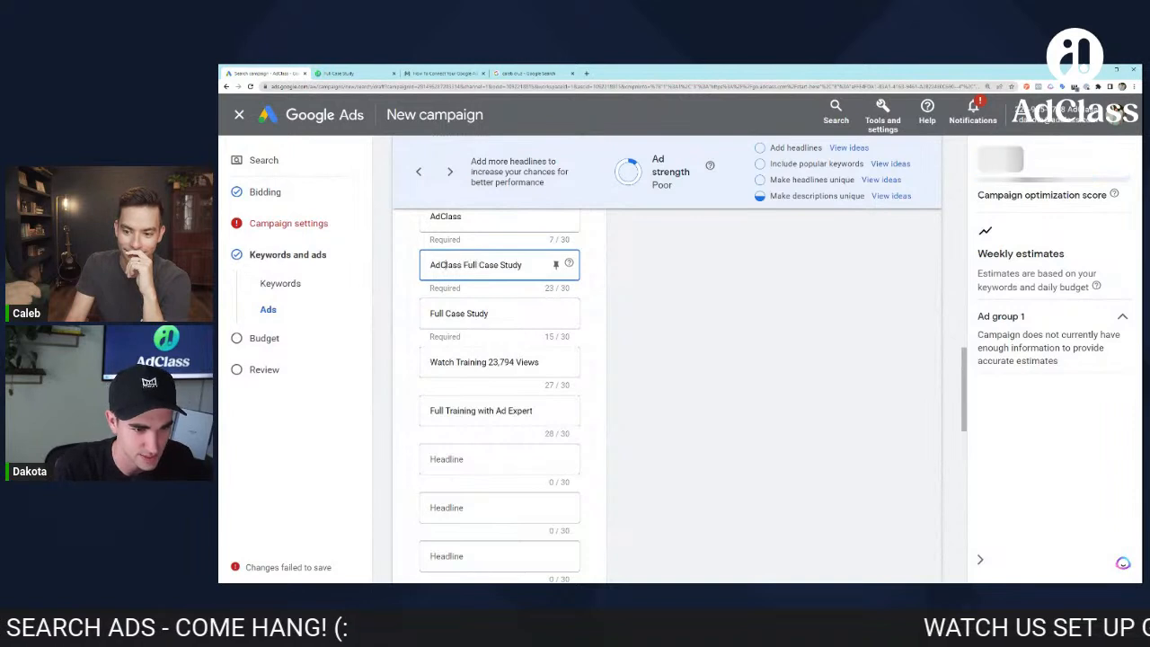
{"action": "scroll", "coordinate": [538, 308], "scroll_direction": "up", "scroll_amount": 1}
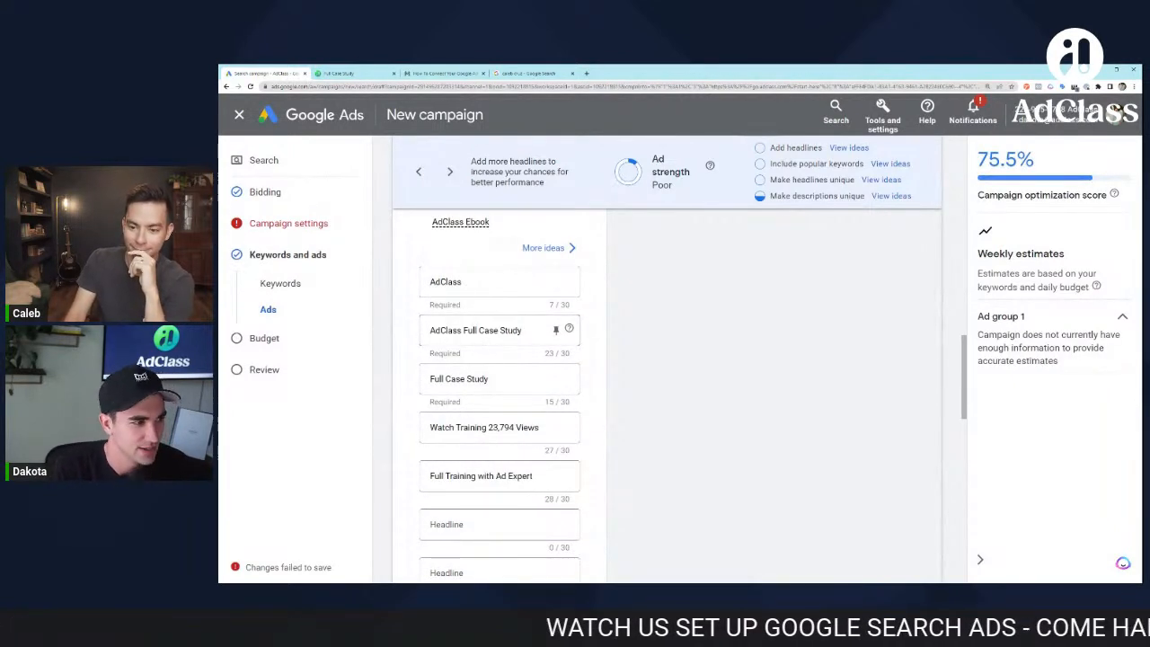
{"action": "scroll", "coordinate": [472, 317], "scroll_direction": "down", "scroll_amount": 1}
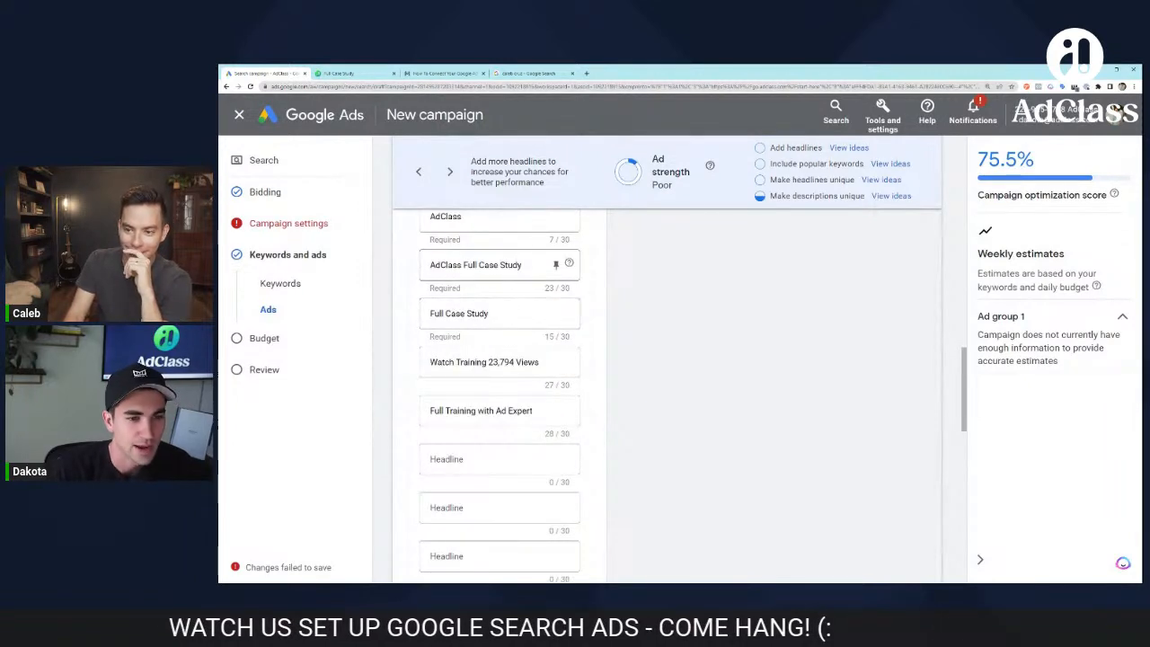
Step: Check the third headline and the ad preview, and shorten the fourth headline to "Watch Training" by removing the view count
{"action": "left_click", "coordinate": [469, 313]}
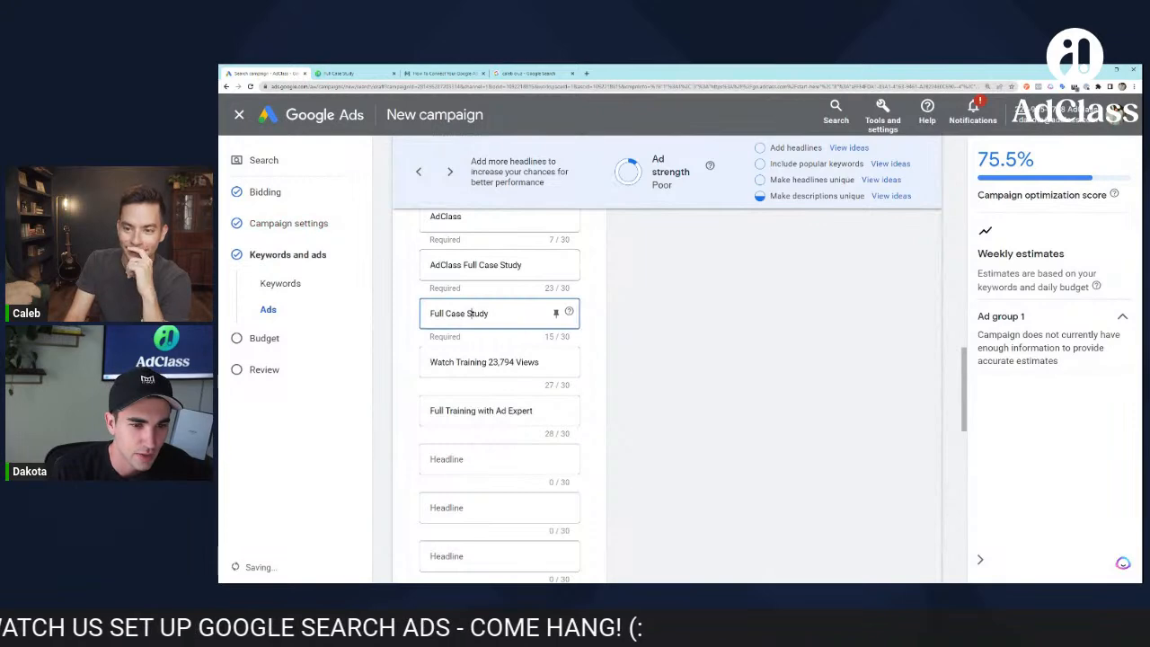
{"action": "scroll", "coordinate": [409, 351], "scroll_direction": "down", "scroll_amount": 1}
{"action": "scroll", "coordinate": [449, 287], "scroll_direction": "up", "scroll_amount": 1}
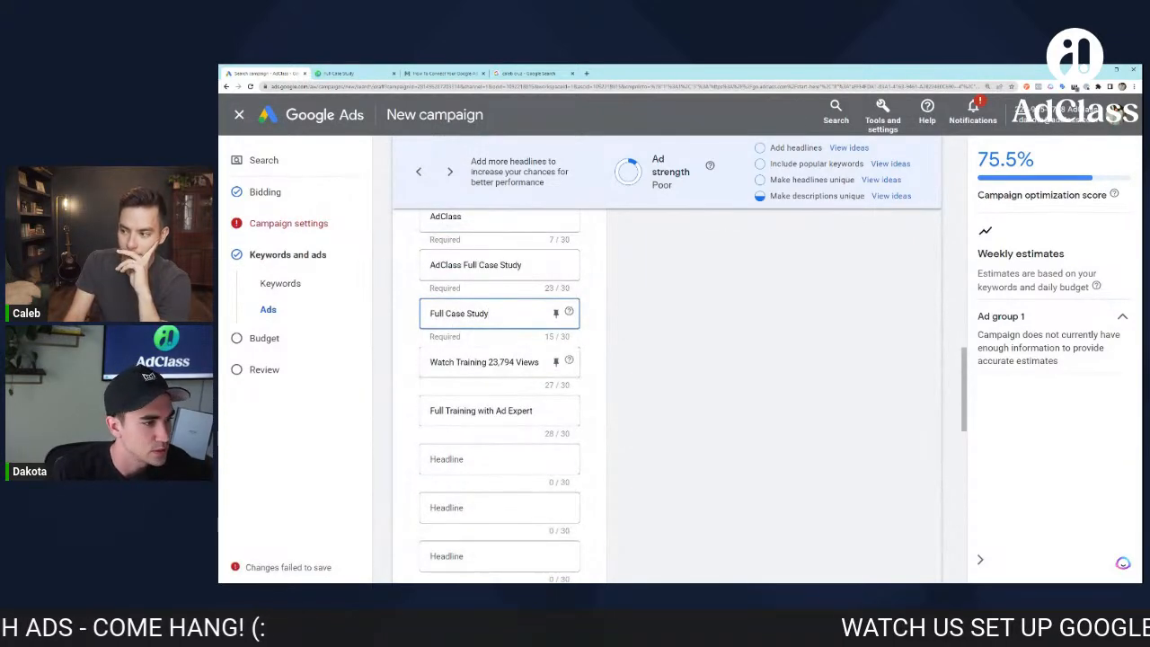
{"action": "scroll", "coordinate": [629, 377], "scroll_direction": "up", "scroll_amount": 5}
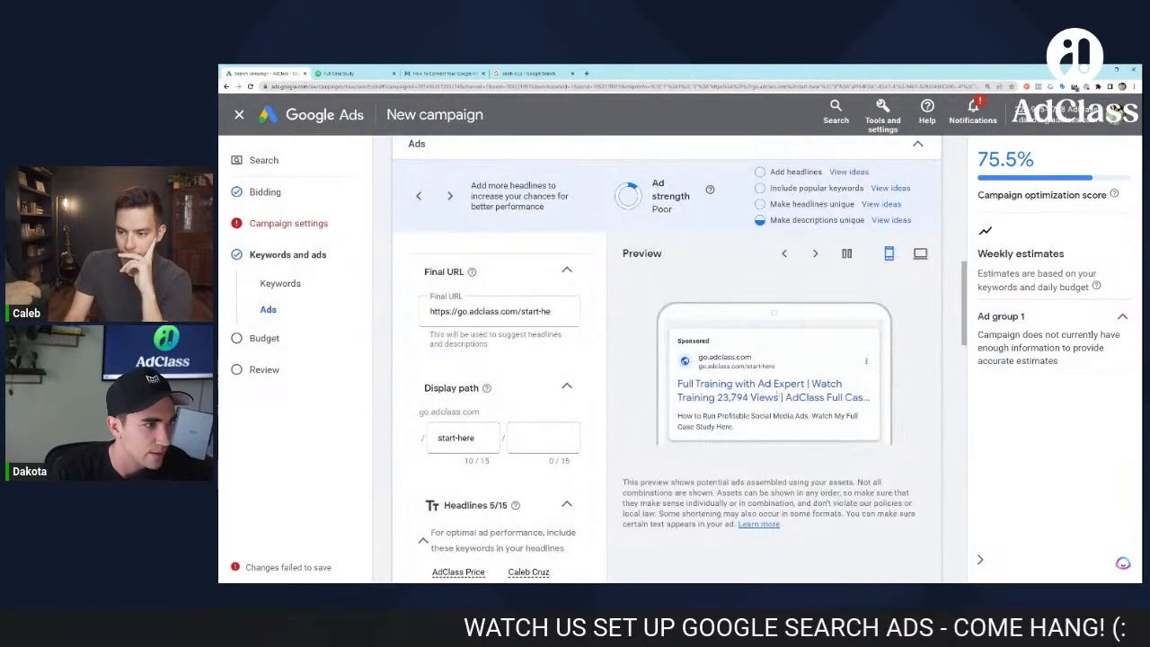
{"action": "scroll", "coordinate": [499, 387], "scroll_direction": "down", "scroll_amount": 10}
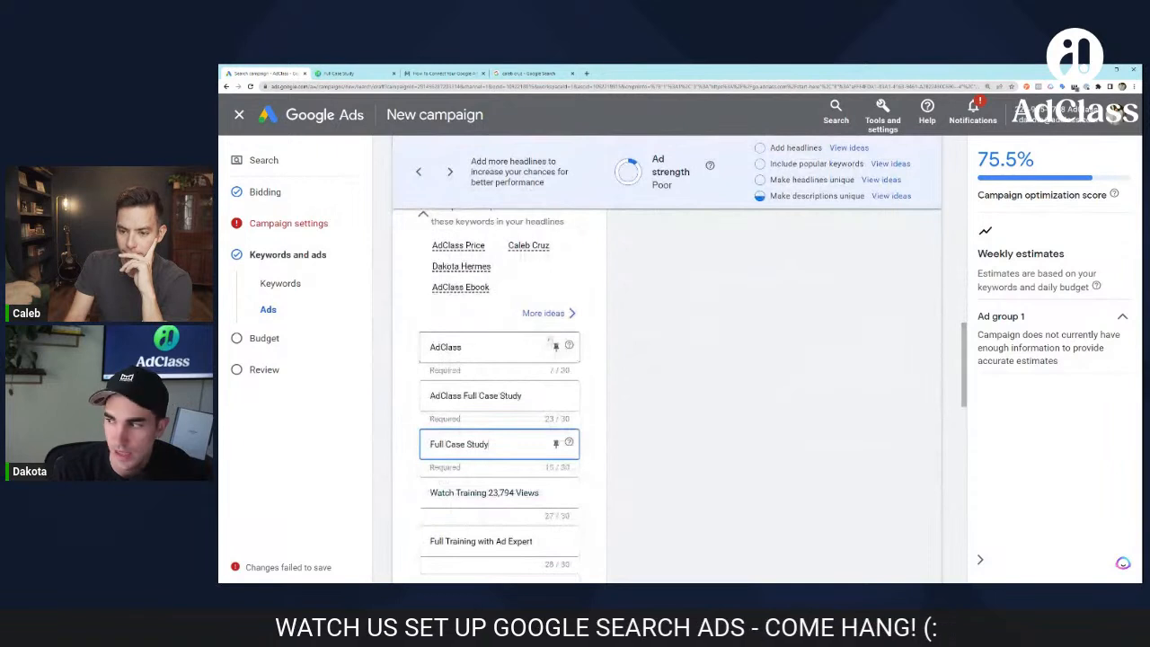
{"action": "scroll", "coordinate": [503, 413], "scroll_direction": "down", "scroll_amount": 1}
{"action": "double_click", "coordinate": [504, 363]}
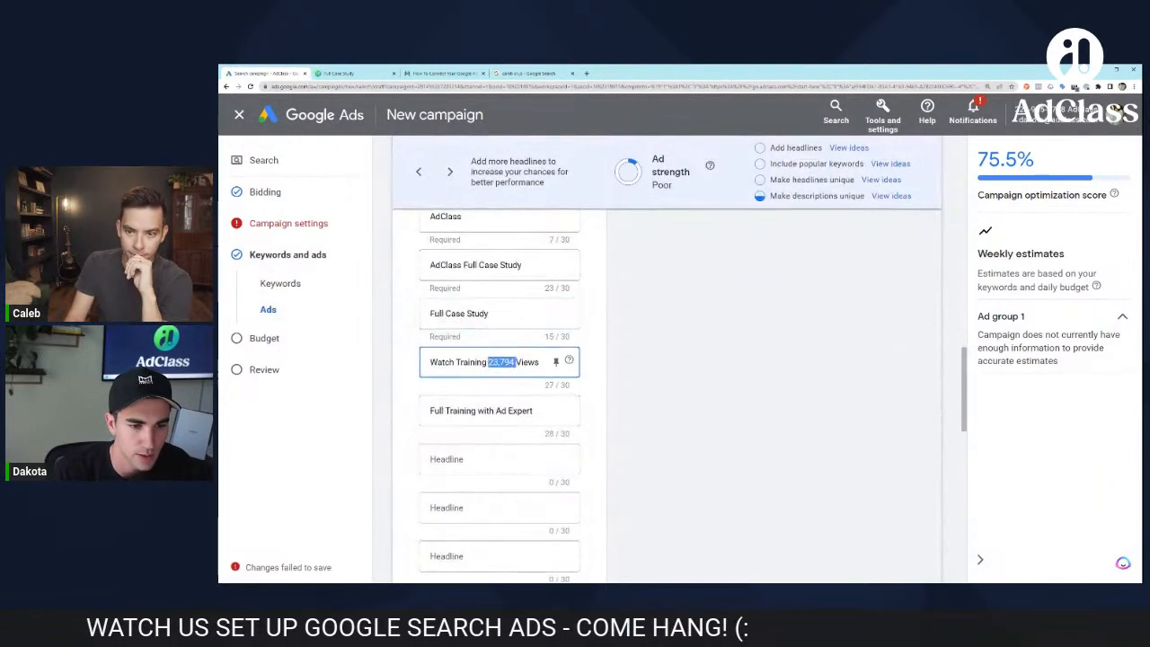
{"action": "left_click_drag", "start_coordinate": [488, 362], "coordinate": [586, 370]}
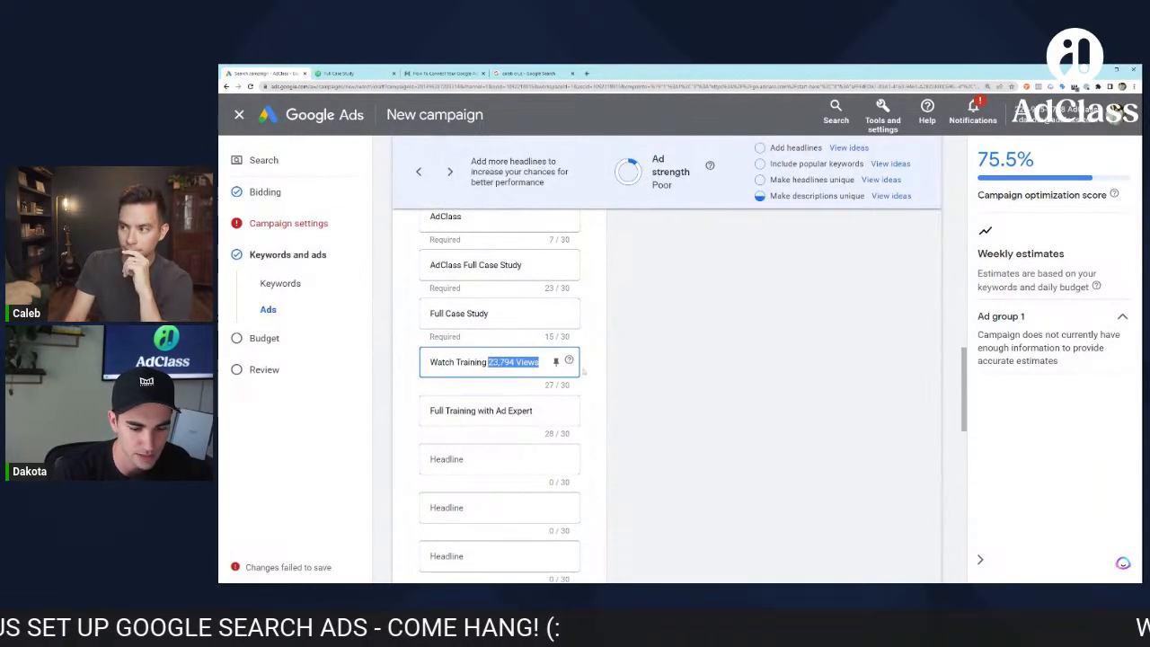
{"action": "key", "text": "BackSpace"}
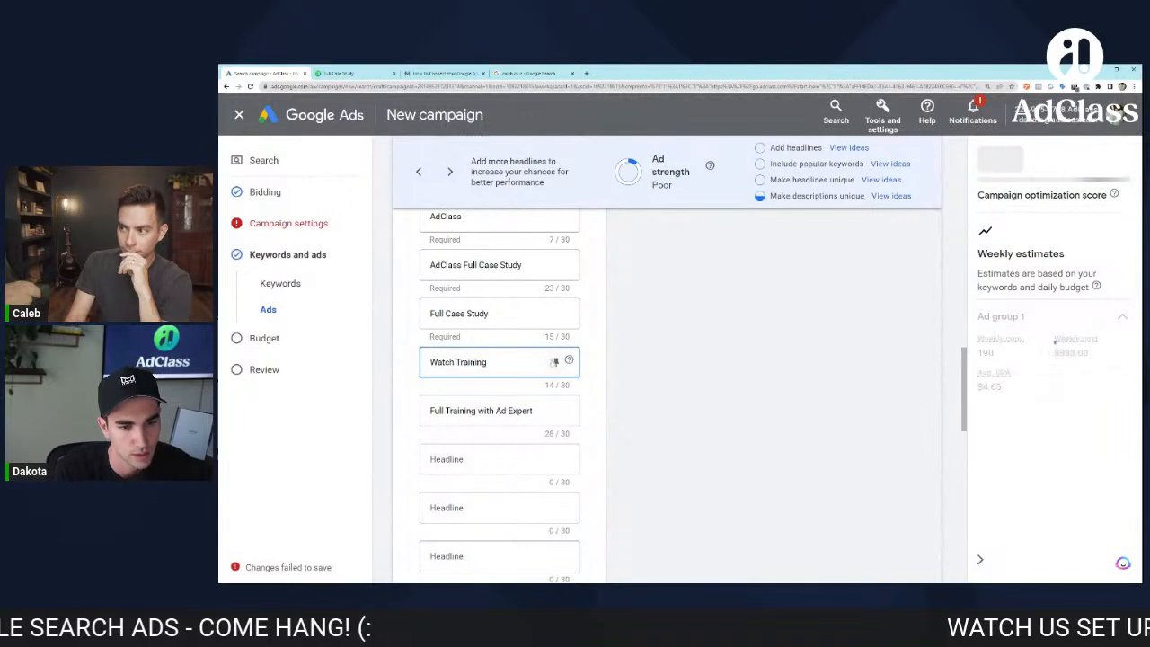
{"action": "left_click", "coordinate": [712, 404]}
Step: Change the fifth headline to "Full Training with Ad Experts" and add "How to Turn Ads into Profit" as the sixth headline
{"action": "left_click", "coordinate": [539, 411]}
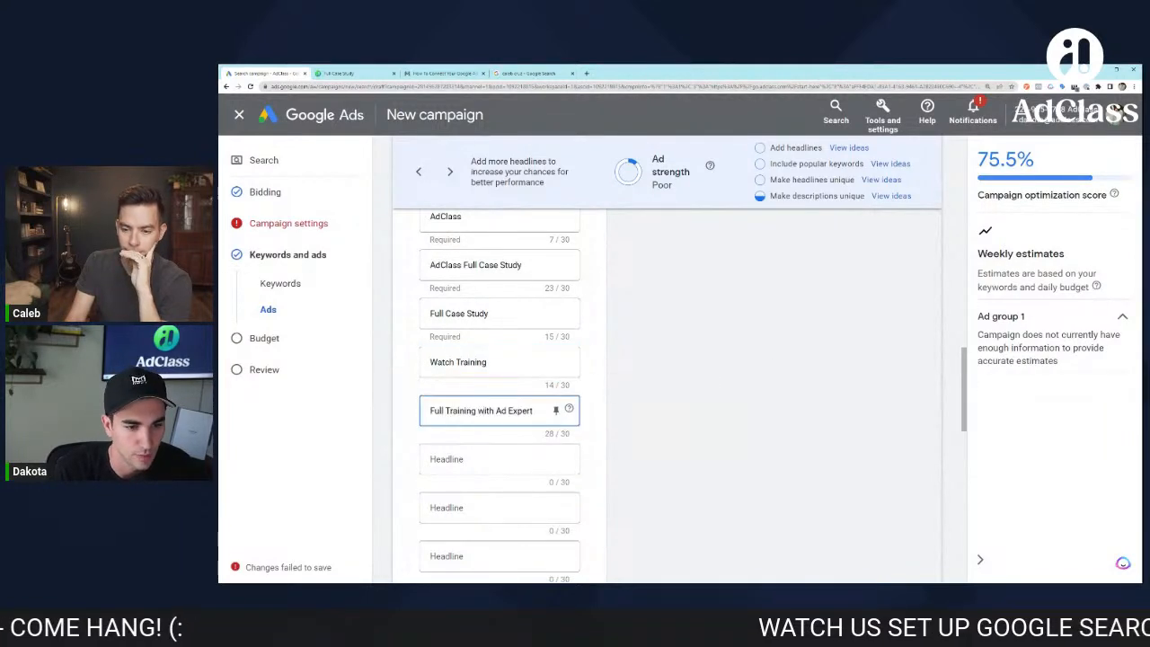
{"action": "scroll", "coordinate": [539, 411], "scroll_direction": "down", "scroll_amount": 1}
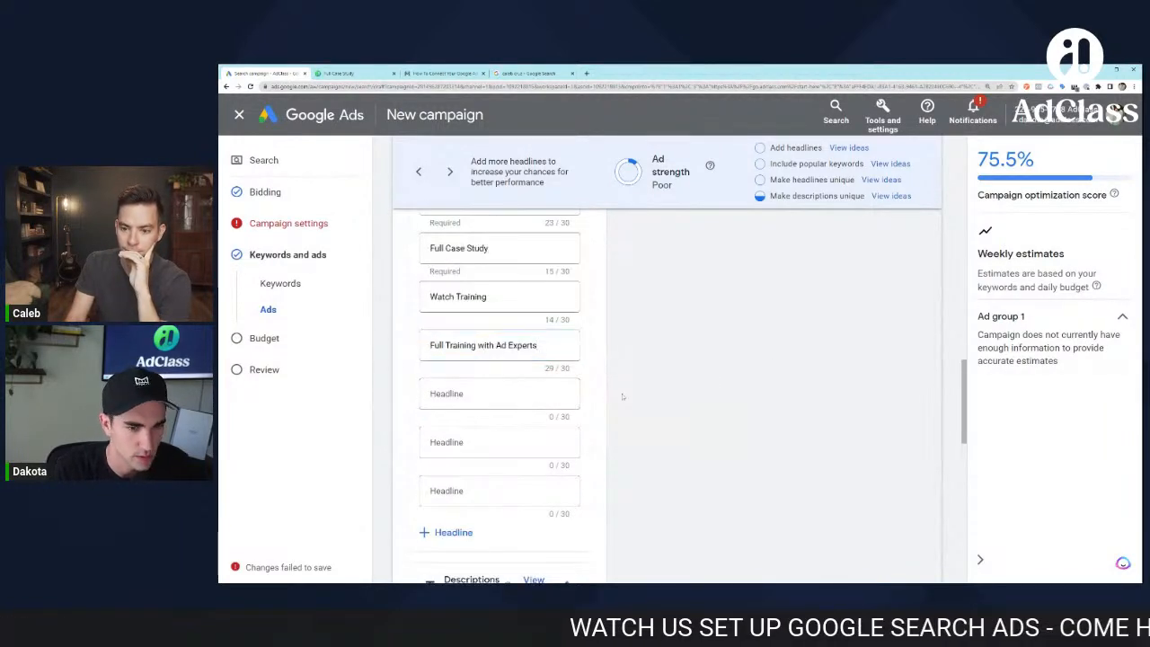
{"action": "left_click", "coordinate": [539, 395]}
{"action": "mouse_move", "coordinate": [569, 392]}
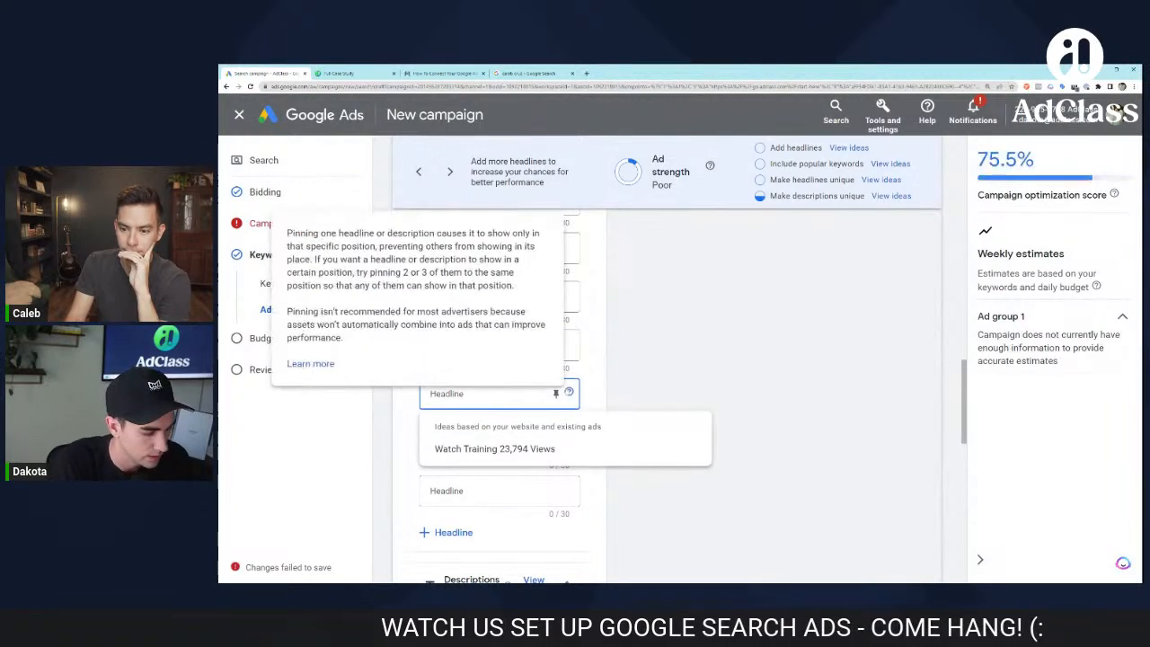
{"action": "type", "text": "How T"}
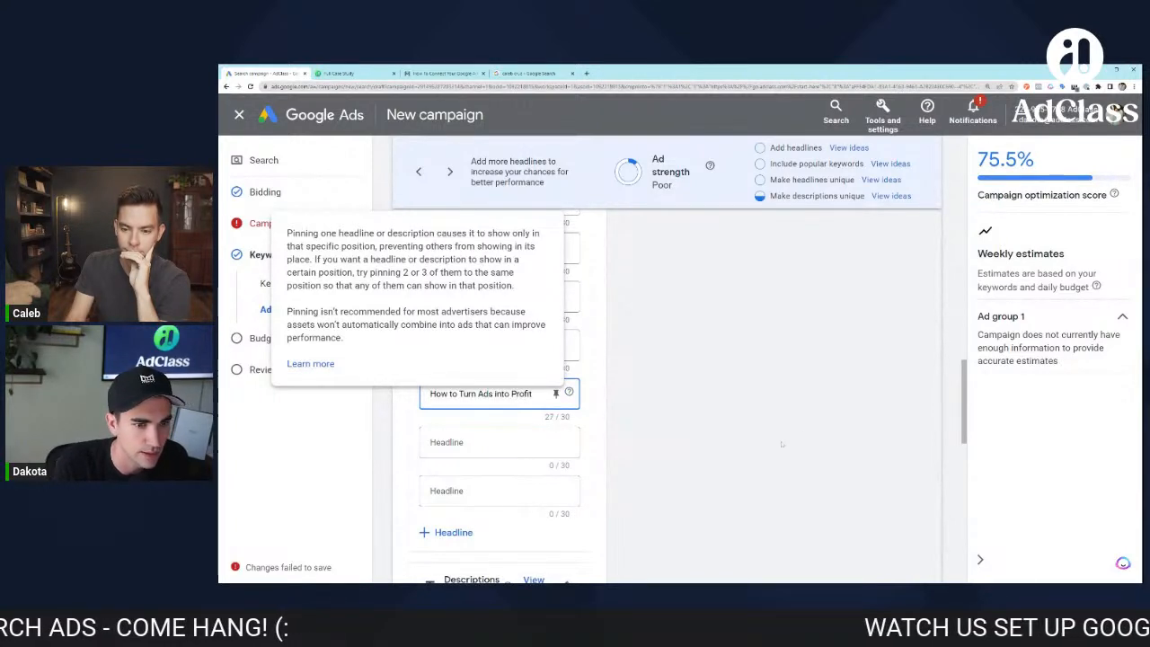
{"action": "left_click", "coordinate": [680, 435]}
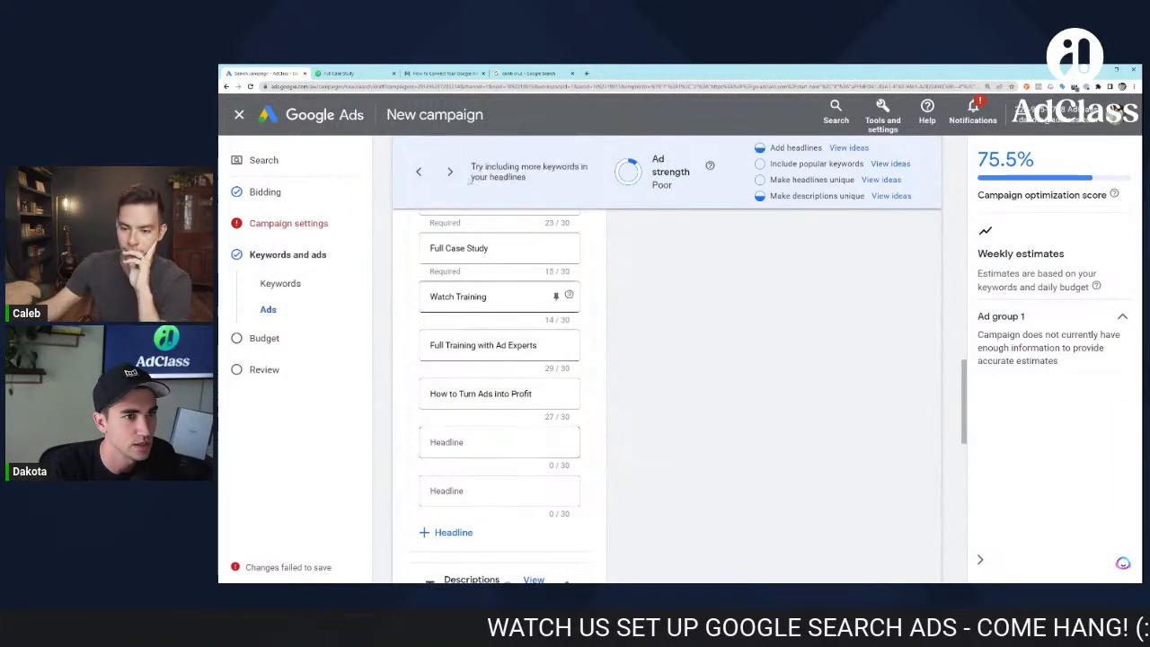
Step: Copy the landing page's main heading into the seventh headline and shorten it to "How To Run Profitable Ads"
{"action": "left_click", "coordinate": [357, 74]}
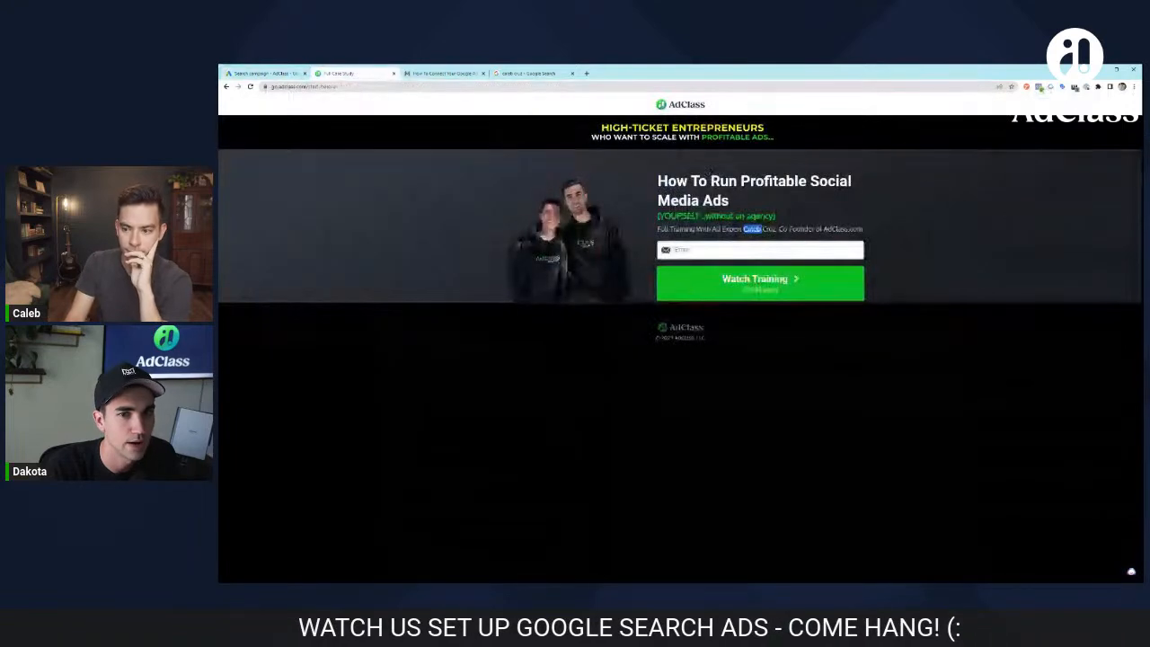
{"action": "left_click_drag", "start_coordinate": [656, 180], "coordinate": [729, 201]}
{"action": "key", "text": "ctrl+c"}
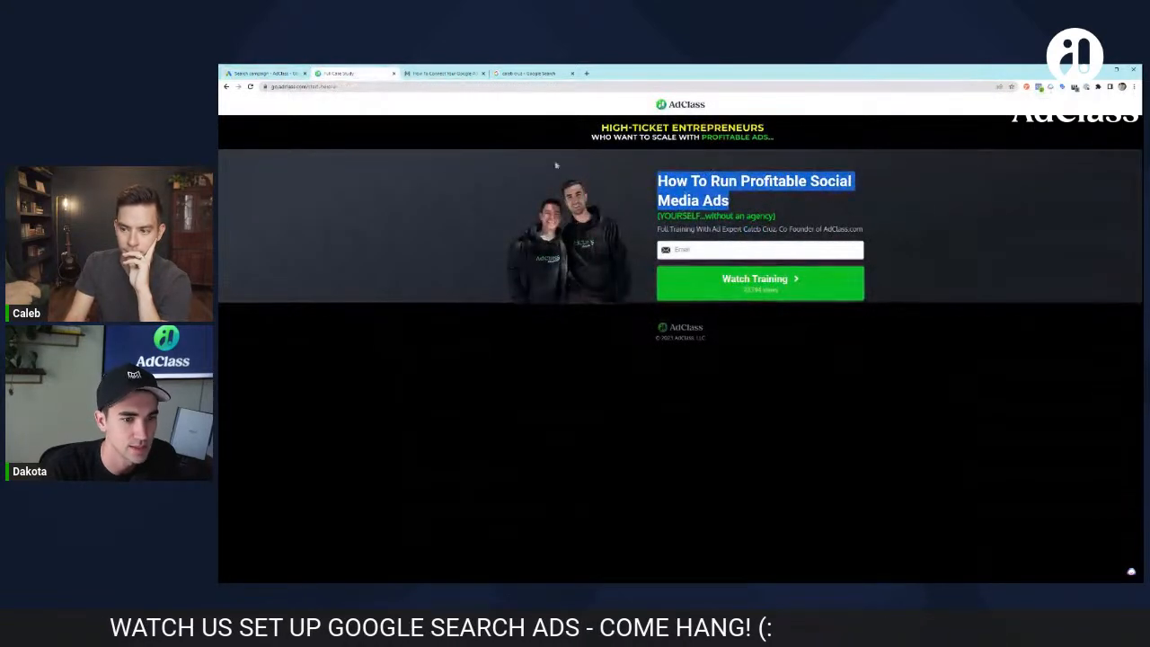
{"action": "left_click", "coordinate": [268, 73]}
{"action": "left_click", "coordinate": [486, 442]}
{"action": "key", "text": "ctrl+v"}
{"action": "key", "text": "ctrl+shift+Left"}
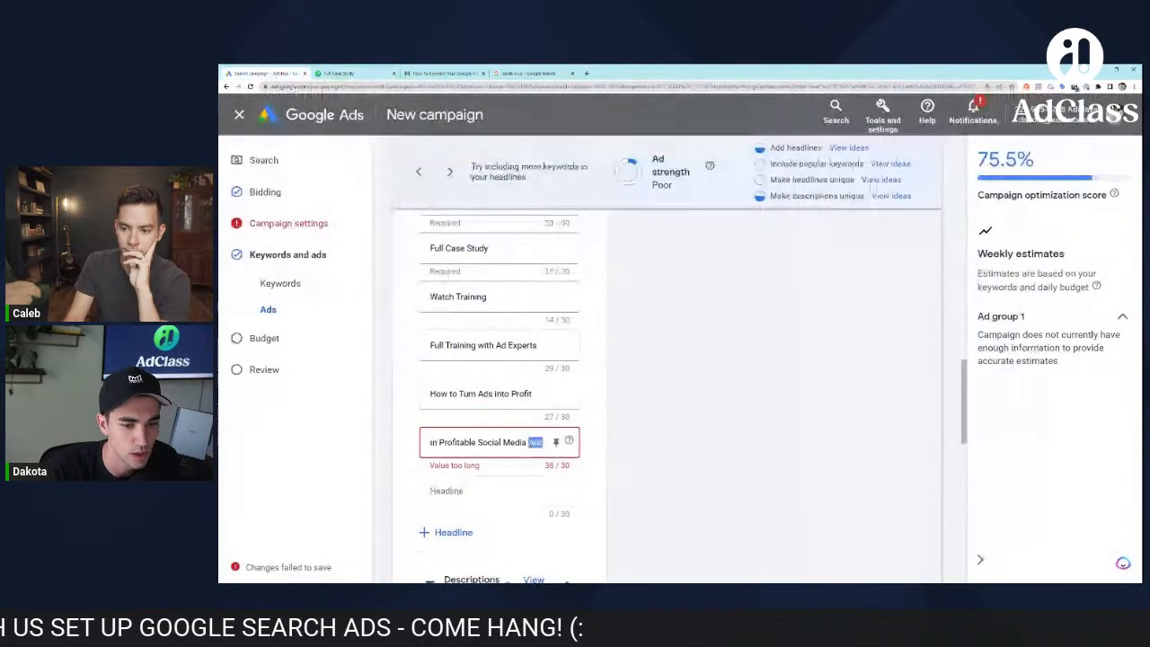
{"action": "key", "text": "Home"}
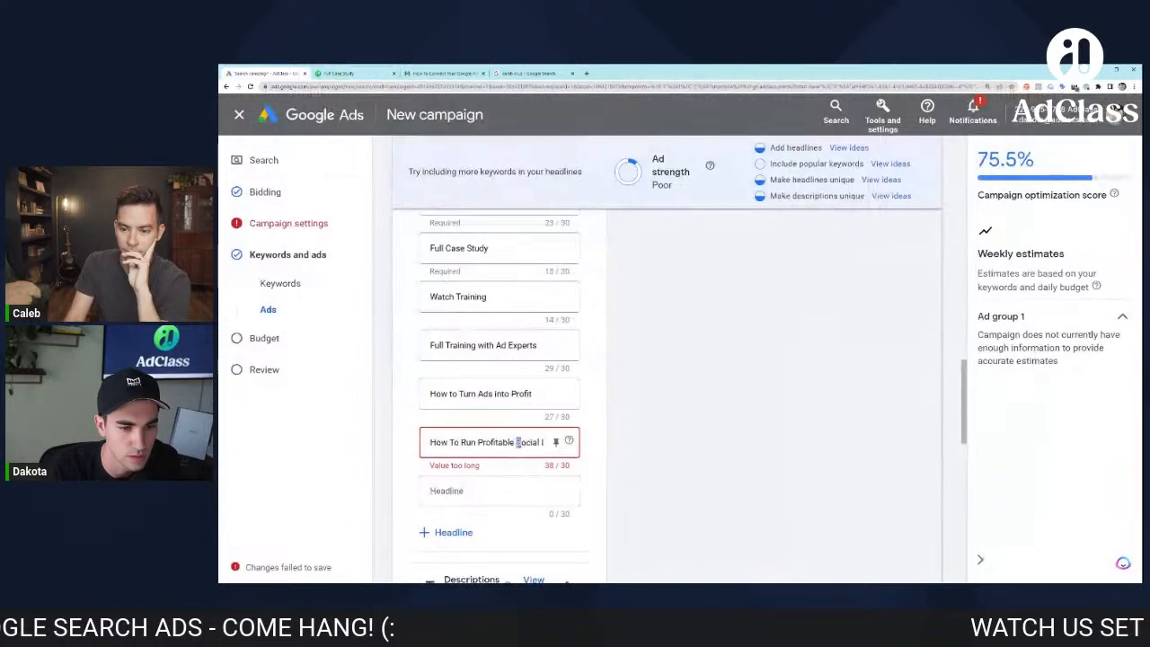
{"action": "left_click_drag", "start_coordinate": [518, 442], "coordinate": [532, 443]}
{"action": "key", "text": "BackSpace"}
{"action": "left_click", "coordinate": [409, 478]}
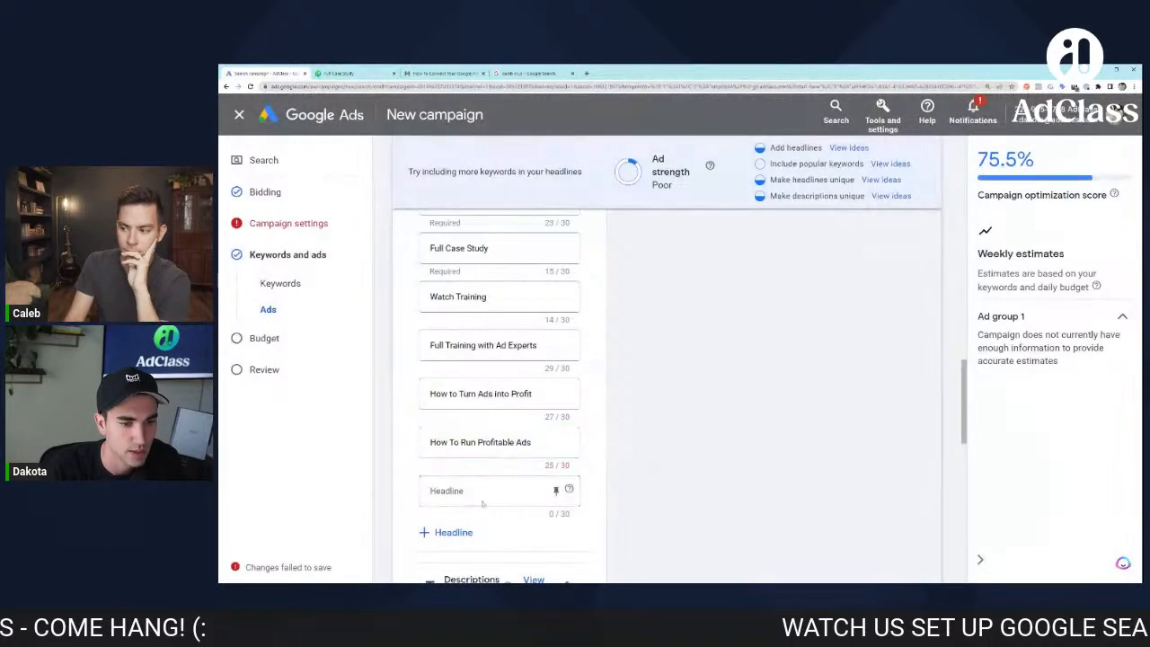
Step: Review the ad's three entered descriptions and compare them with the ad preview
{"action": "scroll", "coordinate": [482, 504], "scroll_direction": "down", "scroll_amount": 4}
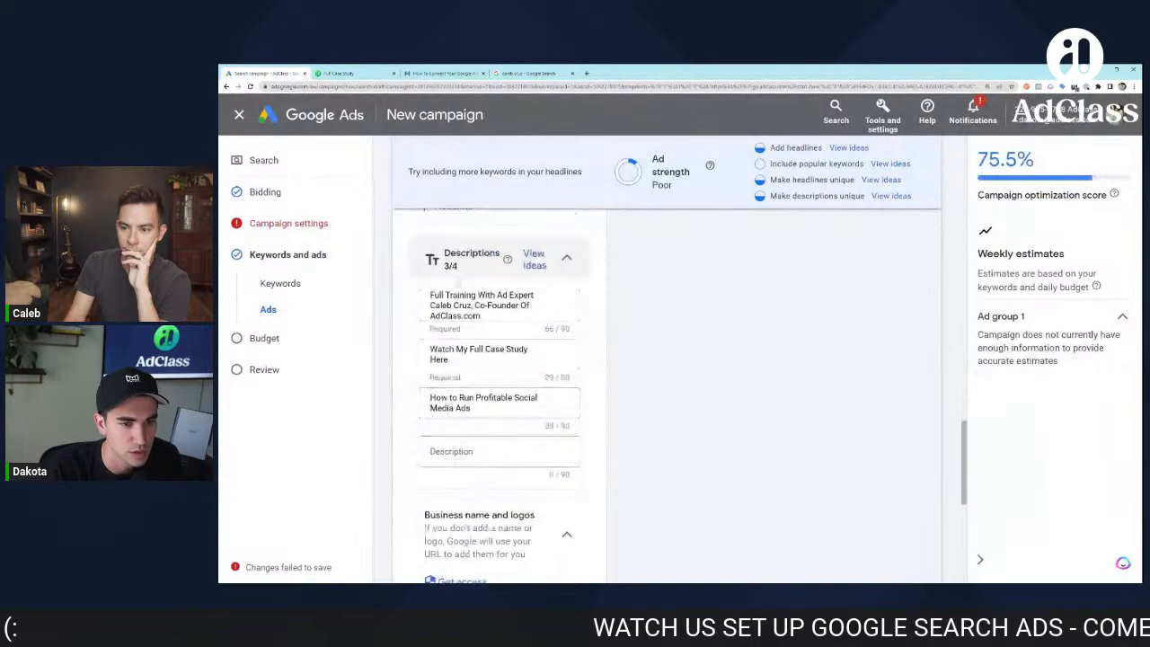
{"action": "left_click", "coordinate": [503, 310]}
{"action": "scroll", "coordinate": [723, 332], "scroll_direction": "up", "scroll_amount": 10}
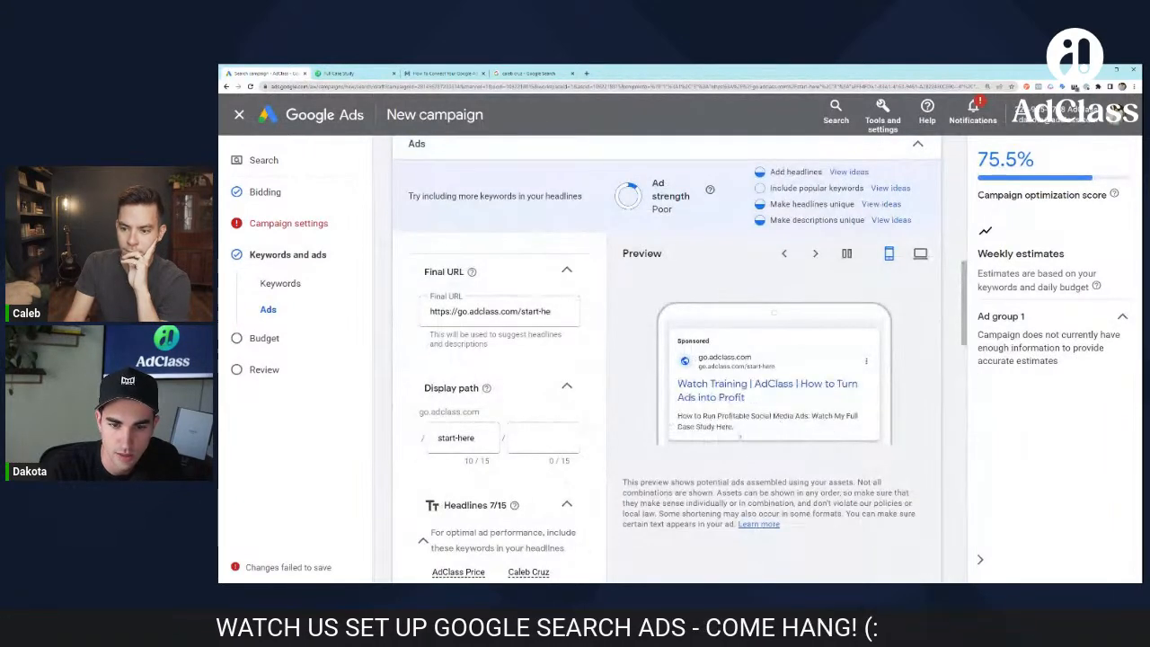
{"action": "scroll", "coordinate": [553, 393], "scroll_direction": "down", "scroll_amount": 10}
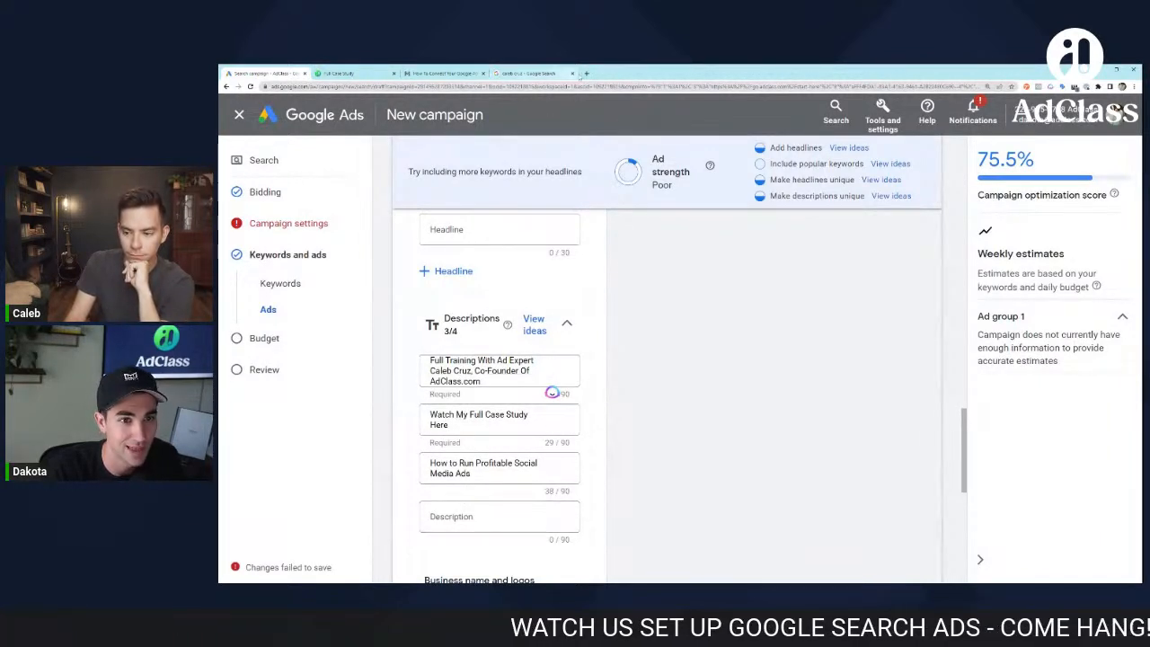
Step: Search Google for mastermind and for mindvalley to look for an example of a branded search ad
{"action": "left_click", "coordinate": [542, 75]}
{"action": "triple_click", "coordinate": [370, 113]}
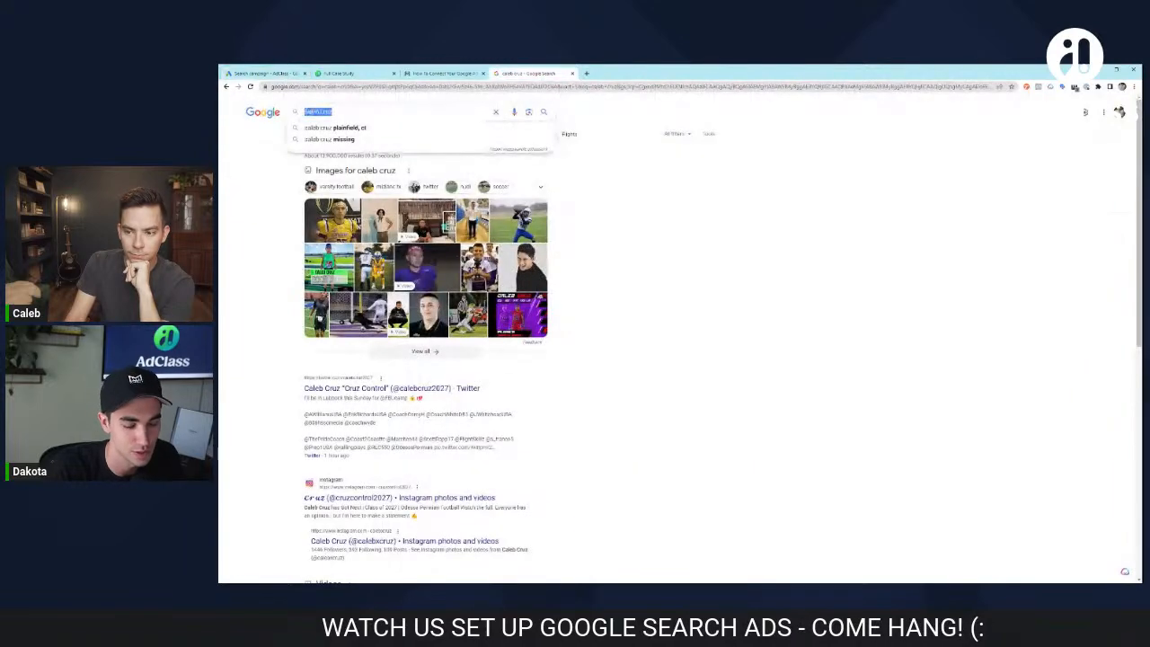
{"action": "key", "text": "BackSpace"}
{"action": "type", "text": "mastermind"}
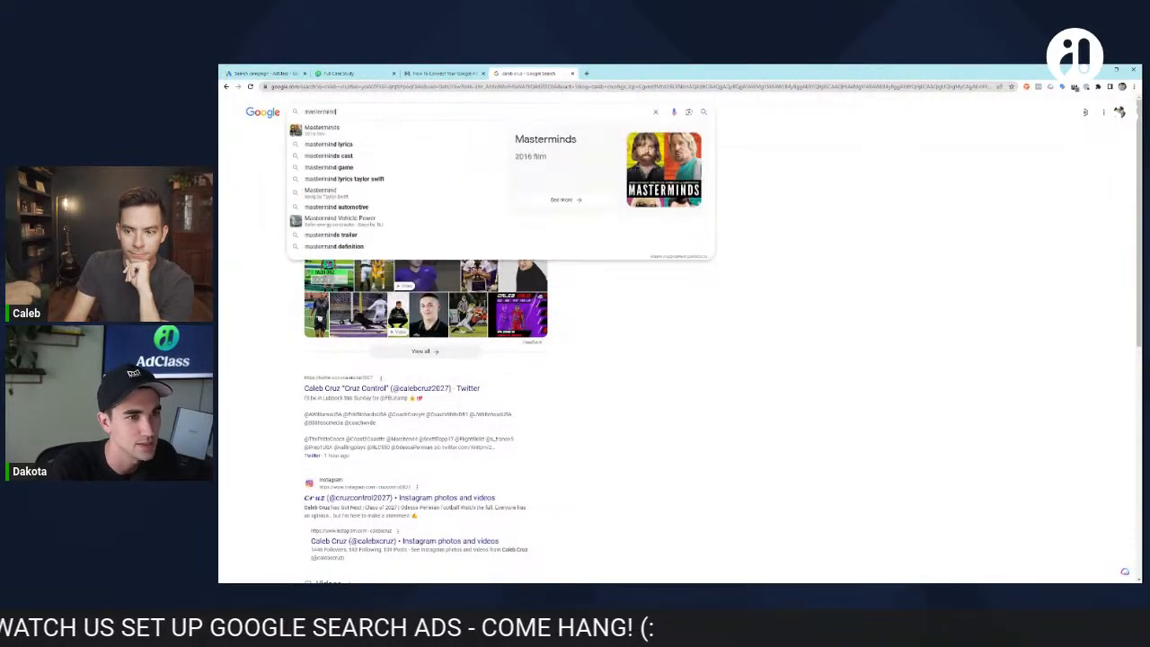
{"action": "key", "text": "Return"}
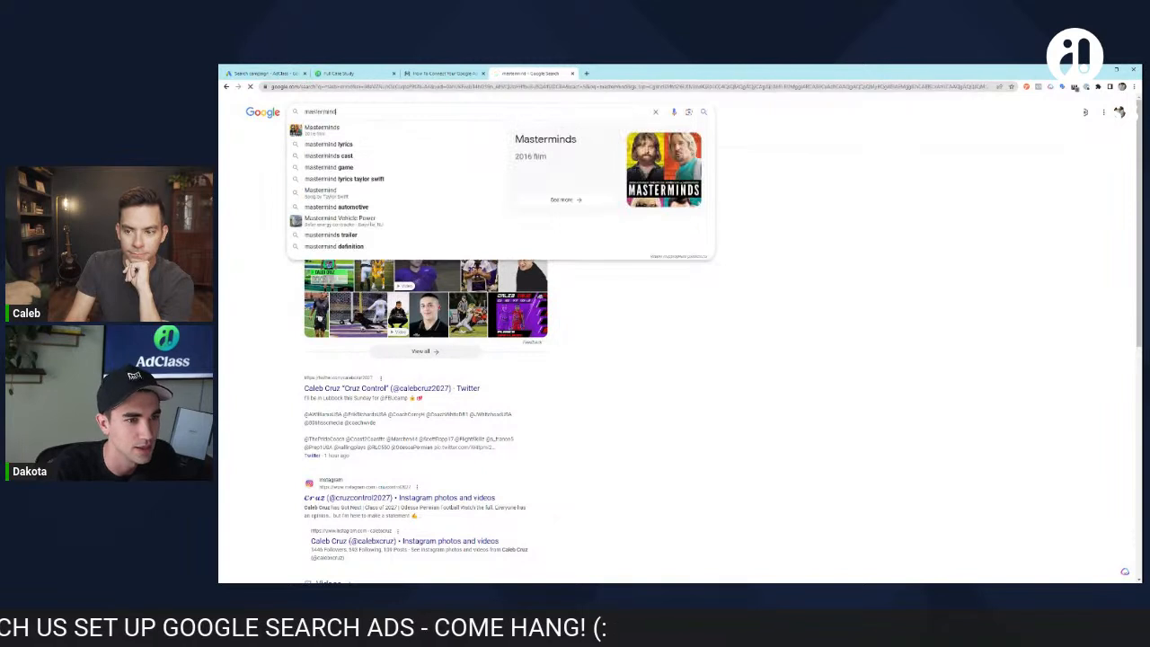
{"action": "triple_click", "coordinate": [371, 112]}
{"action": "key", "text": "BackSpace"}
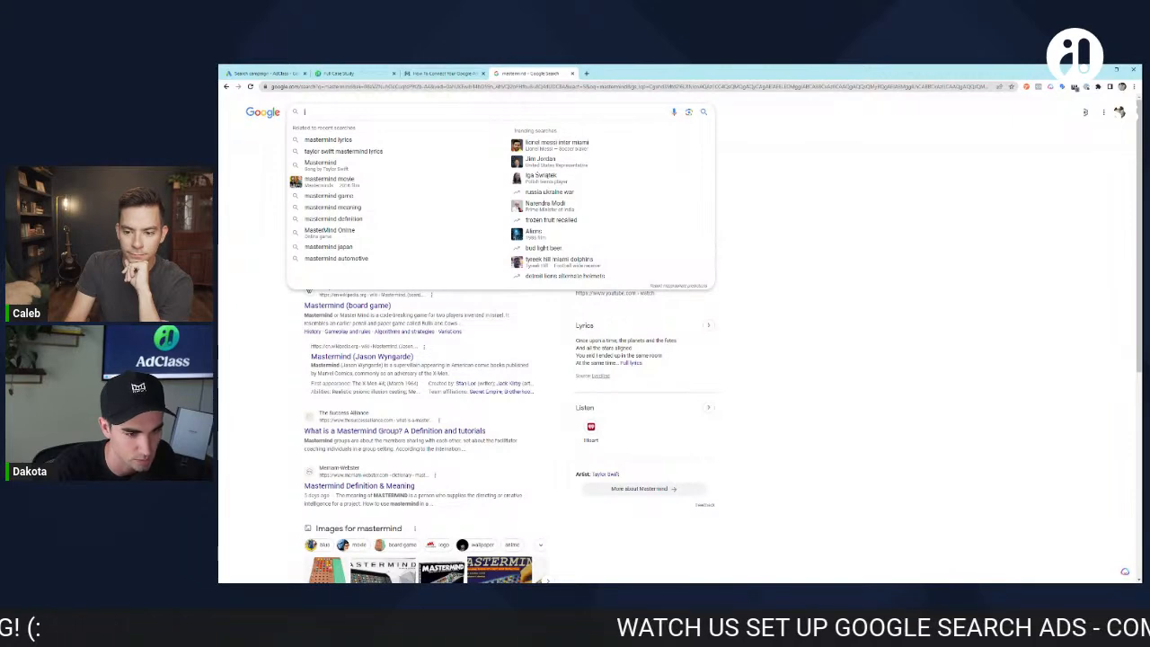
{"action": "type", "text": "mindvalley"}
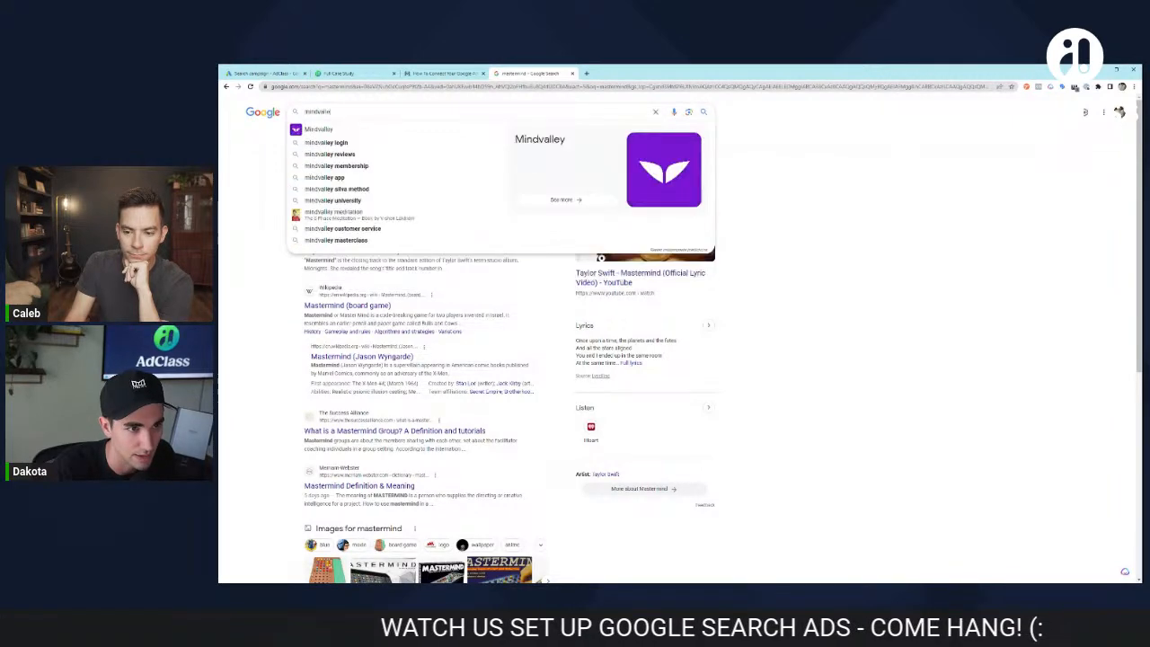
{"action": "key", "text": "Return"}
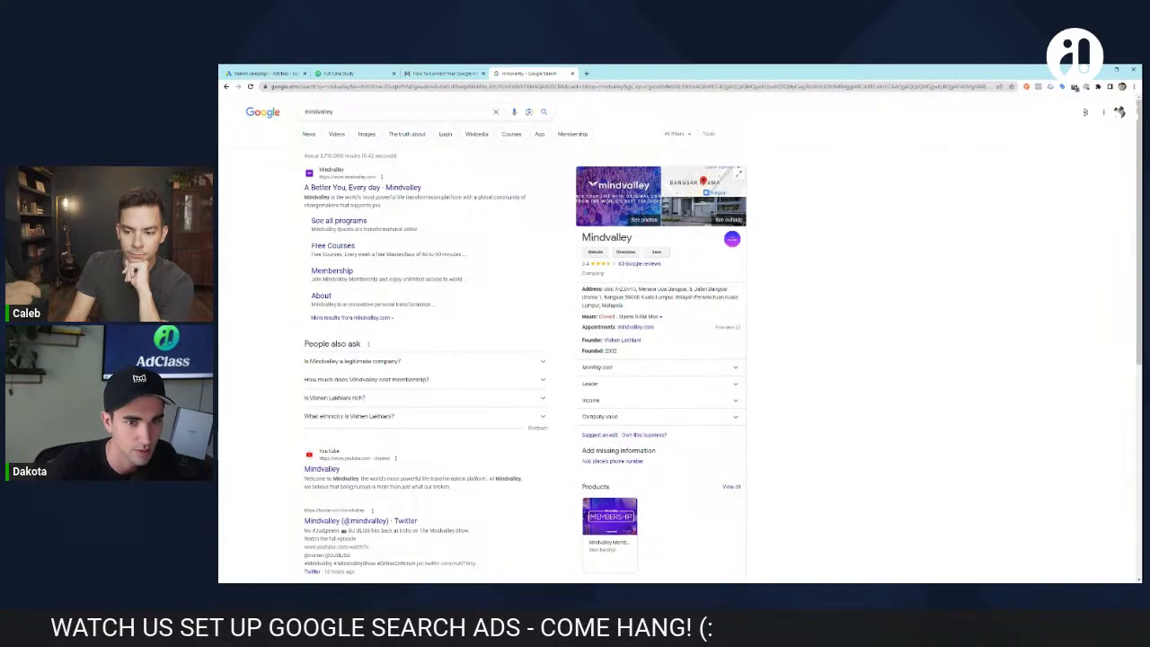
Step: Search Google for nike and examine the description text of the sponsored nike.com result at a larger zoom
{"action": "double_click", "coordinate": [319, 113]}
{"action": "type", "text": "nike"}
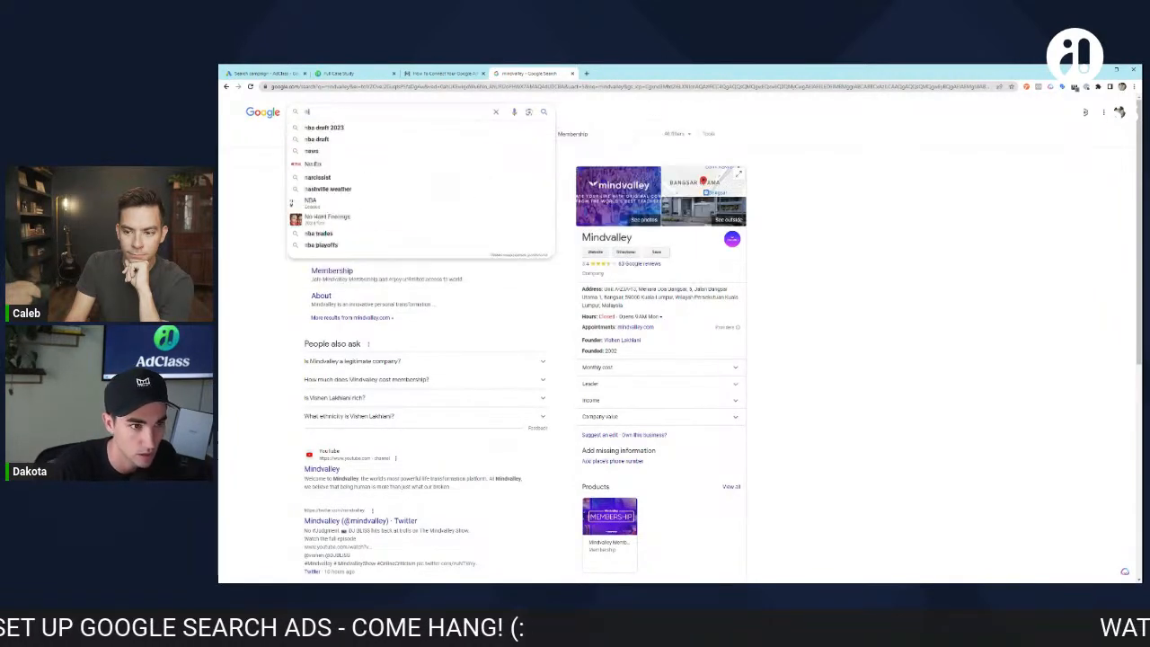
{"action": "key", "text": "Return"}
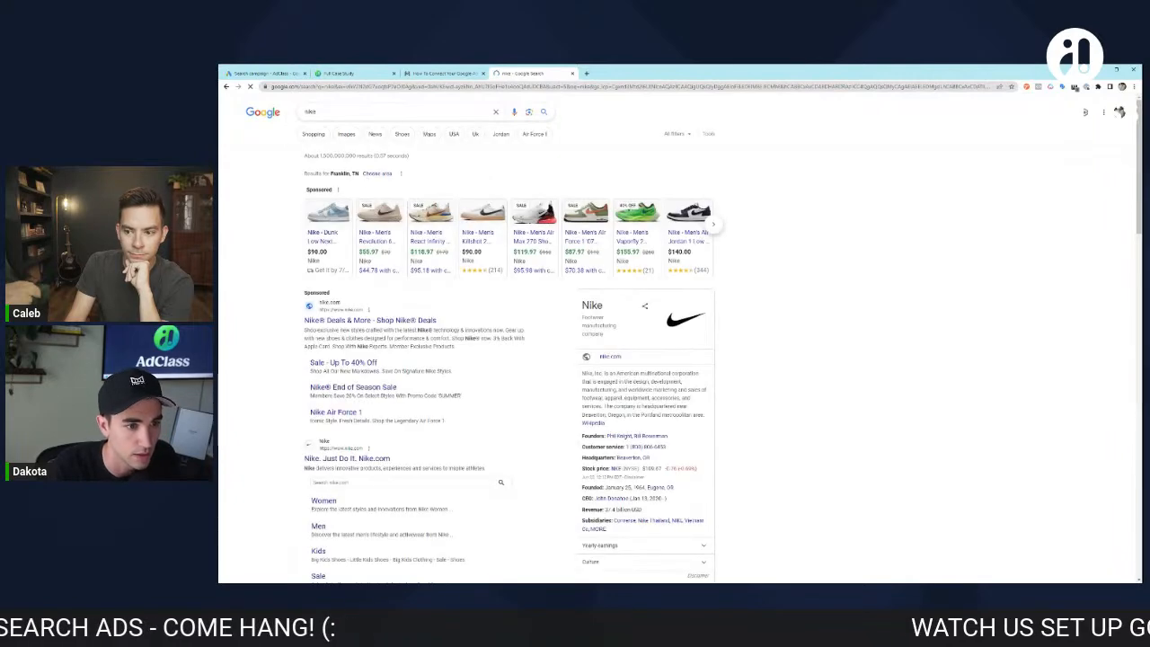
{"action": "key", "text": "ctrl+plus"}
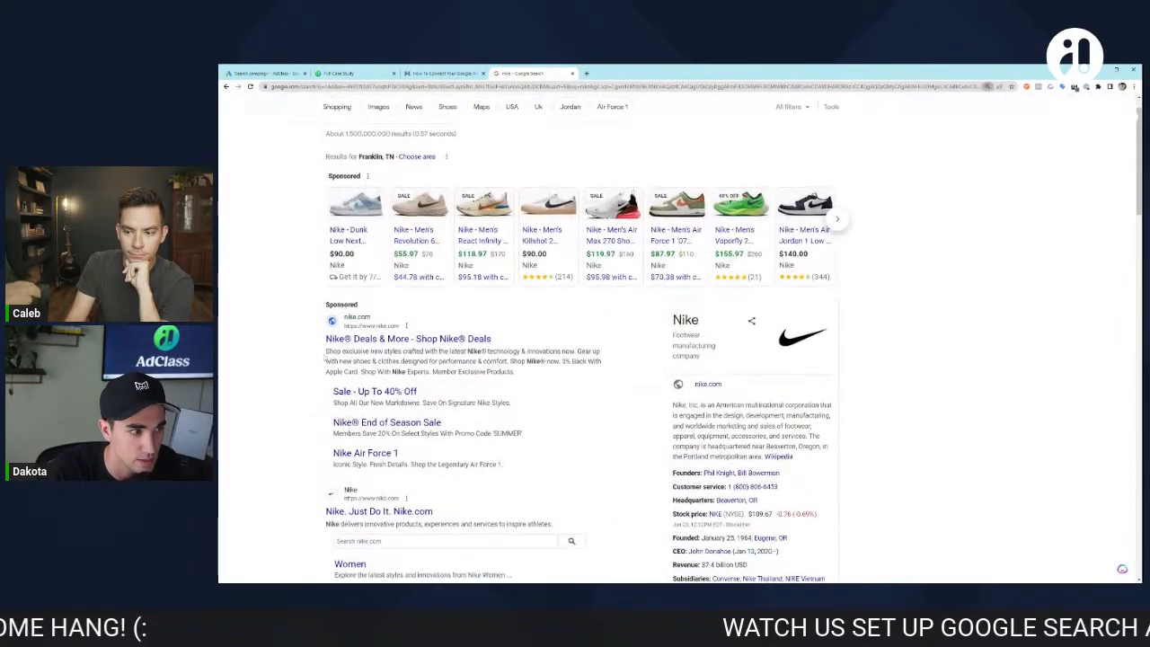
{"action": "key", "text": "ctrl+plus"}
{"action": "left_click_drag", "start_coordinate": [343, 358], "coordinate": [565, 384]}
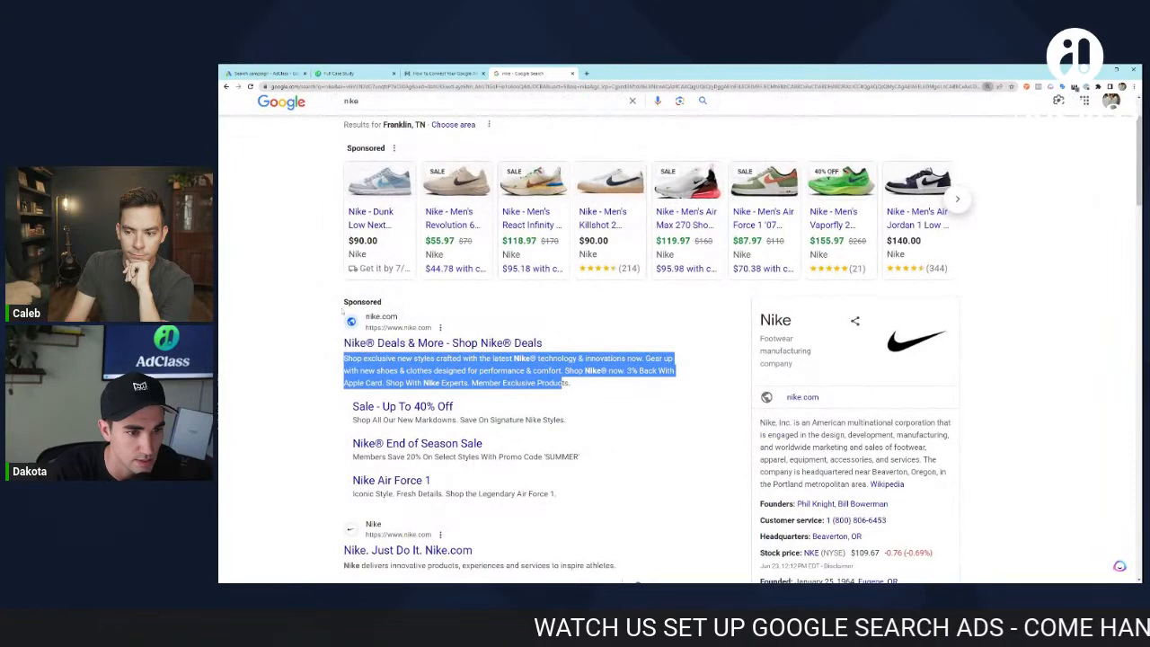
{"action": "scroll", "coordinate": [373, 358], "scroll_direction": "down", "scroll_amount": 2}
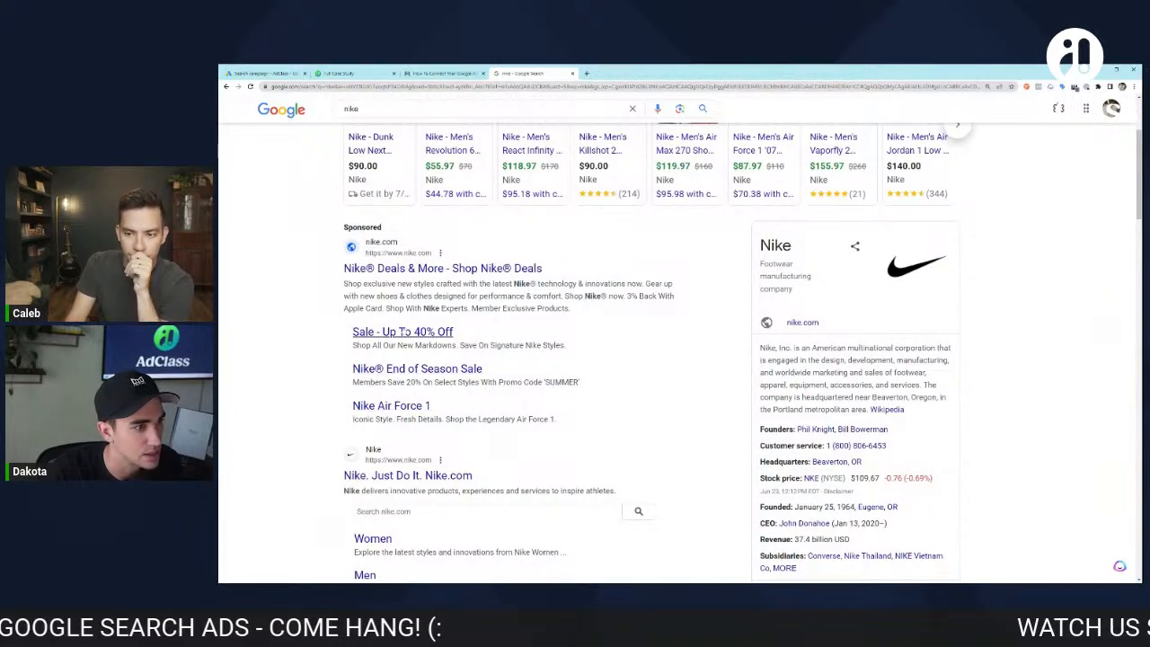
{"action": "left_click_drag", "start_coordinate": [343, 281], "coordinate": [585, 313]}
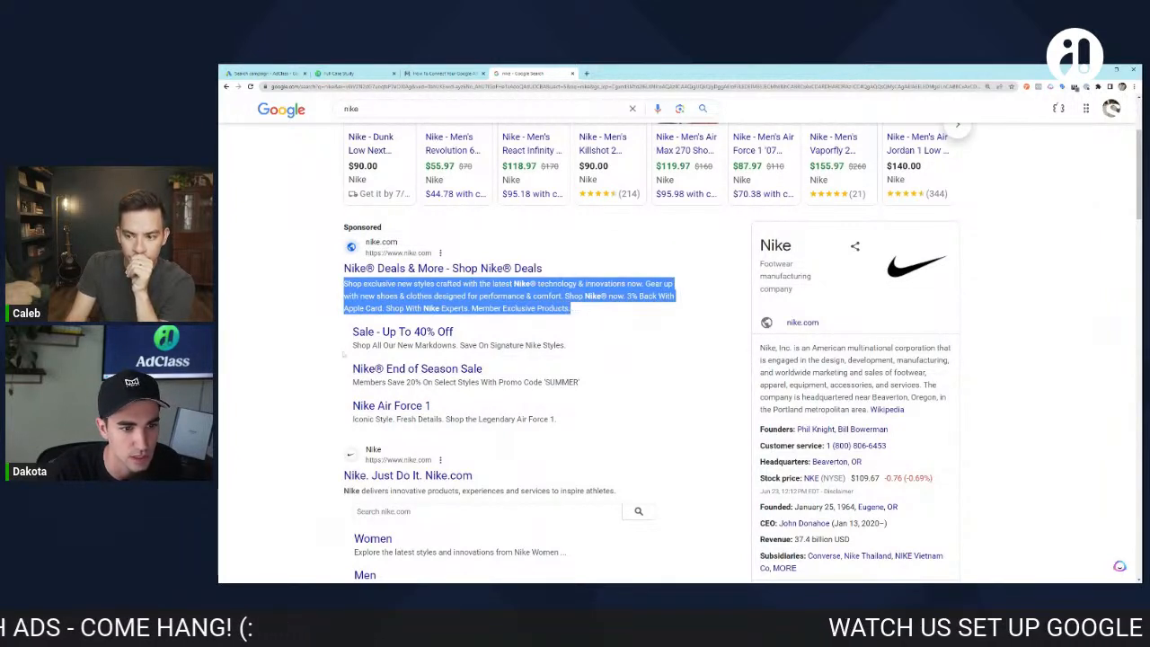
{"action": "left_click", "coordinate": [262, 255]}
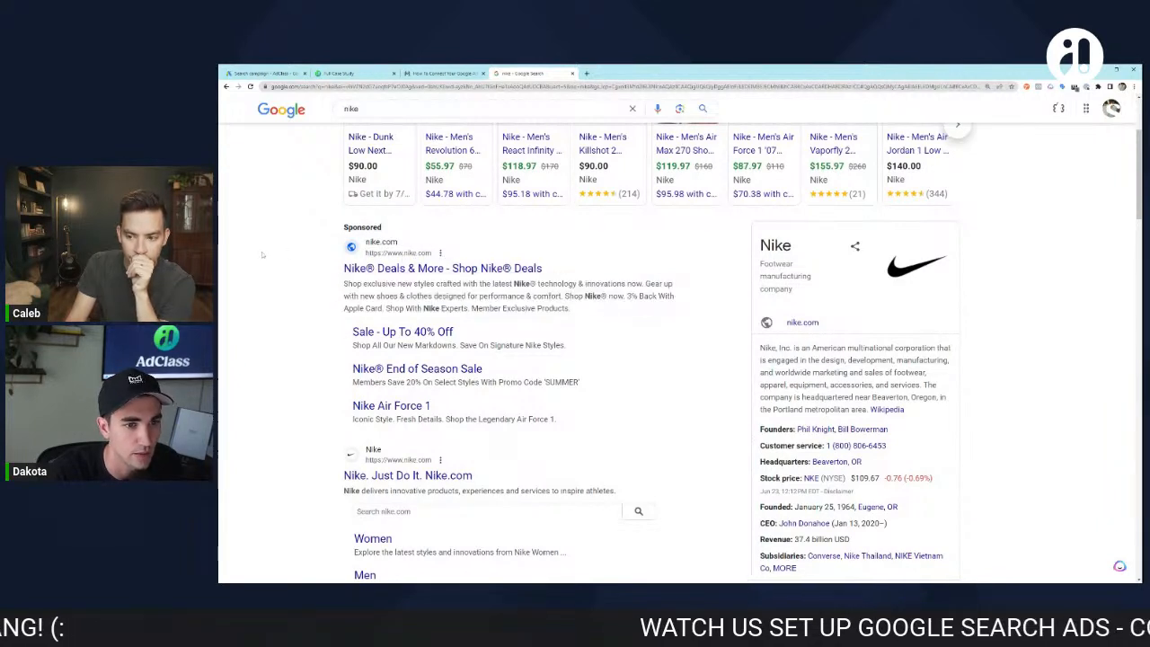
Step: Open the sponsored Nike ad and examine its landing page and the tracking parameters in its URL
{"action": "left_click", "coordinate": [413, 268]}
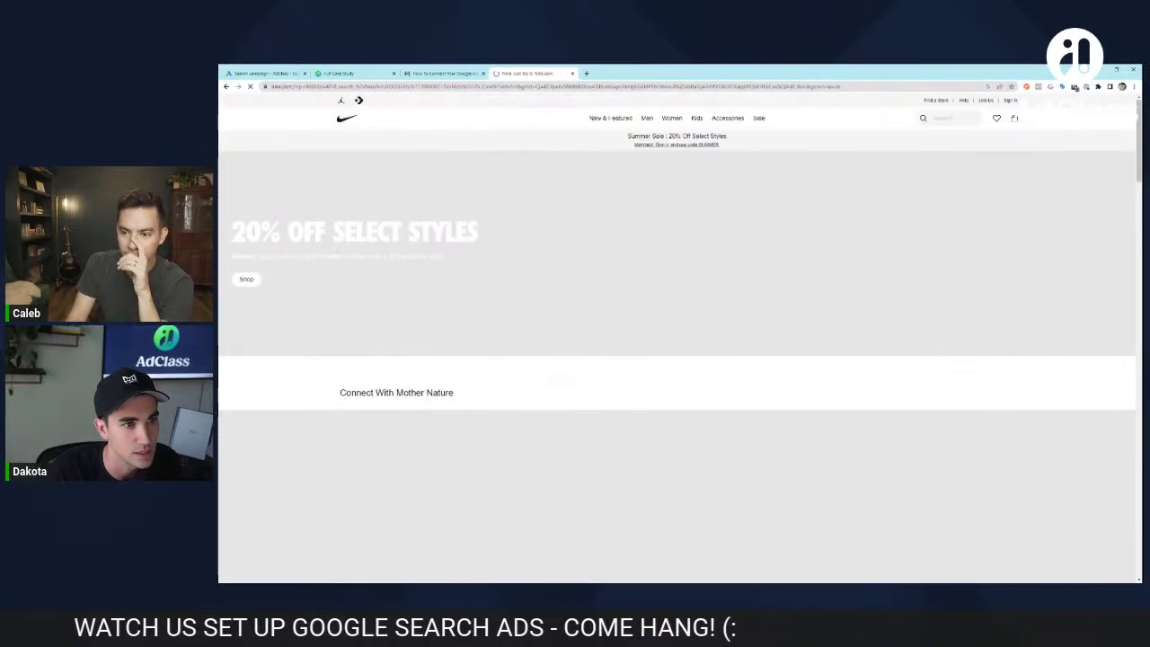
{"action": "left_click_drag", "start_coordinate": [297, 88], "coordinate": [870, 87]}
{"action": "scroll", "coordinate": [527, 270], "scroll_direction": "down", "scroll_amount": 3}
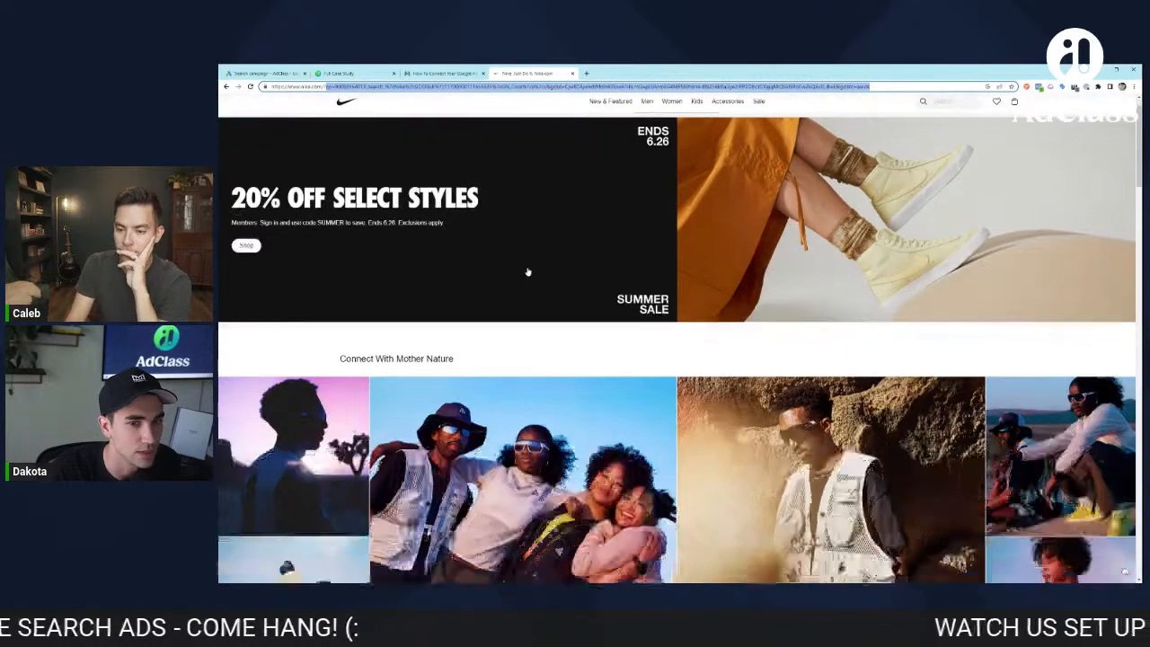
{"action": "scroll", "coordinate": [526, 270], "scroll_direction": "up", "scroll_amount": 3}
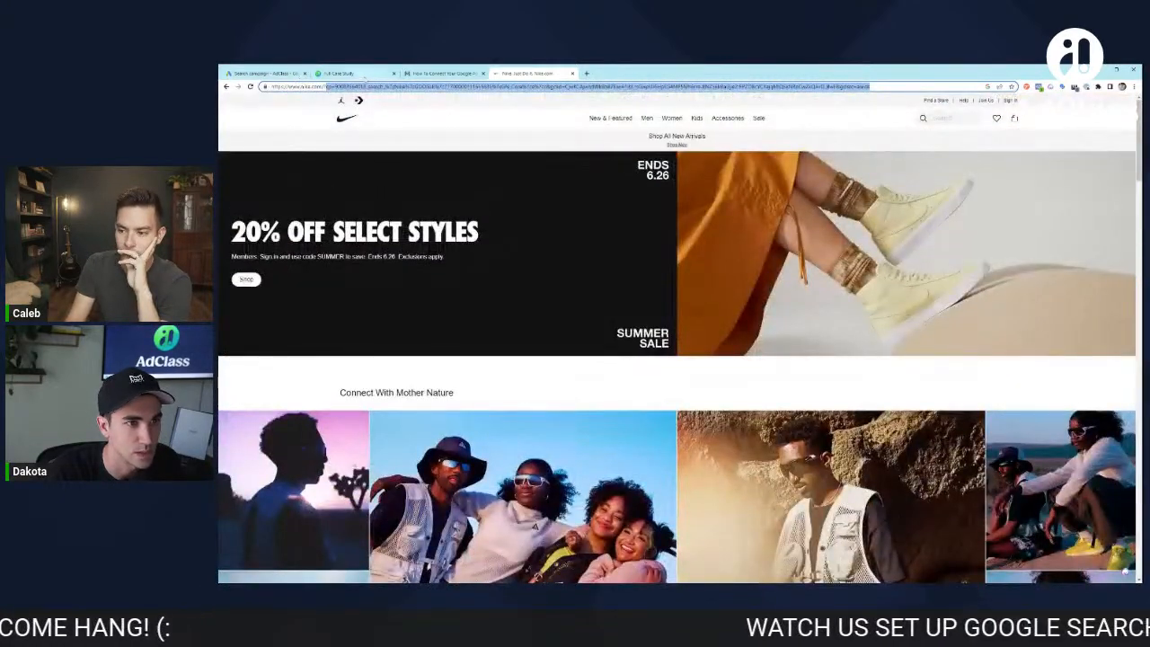
Step: Return to the Google Ads campaign draft and review the ad's business name, sitelinks and callouts sections
{"action": "key", "text": "ctrl+shift+Tab"}
{"action": "key", "text": "ctrl+shift+Tab"}
{"action": "key", "text": "ctrl+shift+Tab"}
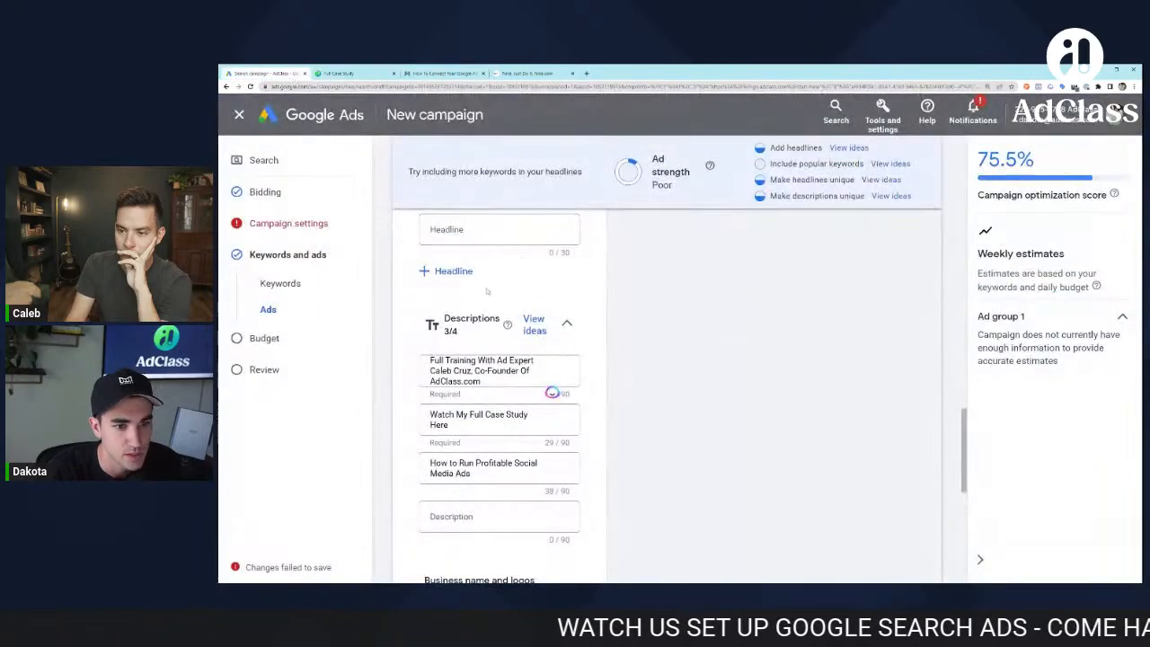
{"action": "scroll", "coordinate": [551, 393], "scroll_direction": "down", "scroll_amount": 4}
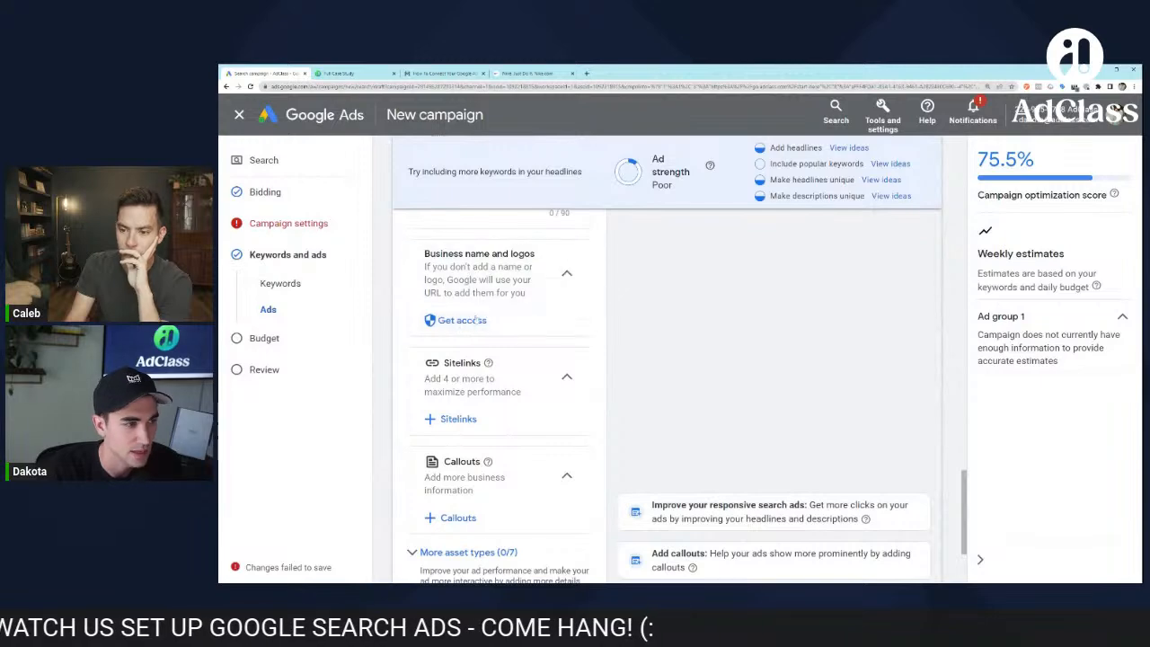
{"action": "scroll", "coordinate": [478, 332], "scroll_direction": "down", "scroll_amount": 1}
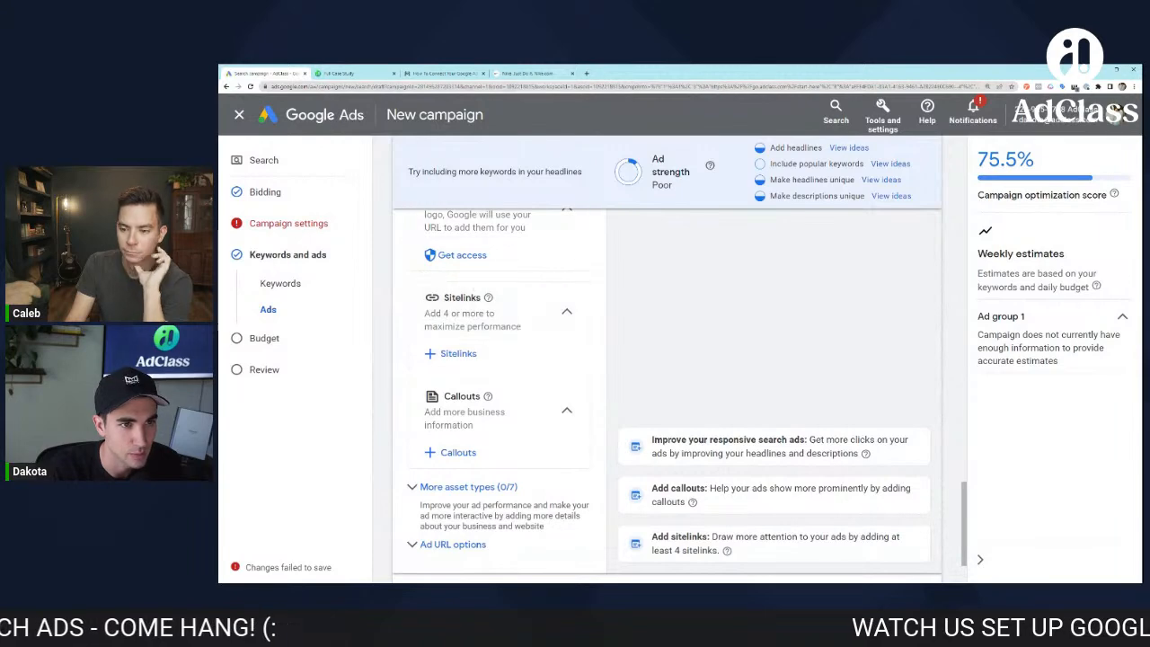
Step: Examine the sitelinks under the sponsored Nike result as an example, and return to the ad's sitelinks section
{"action": "left_click", "coordinate": [528, 73]}
{"action": "left_click", "coordinate": [226, 88]}
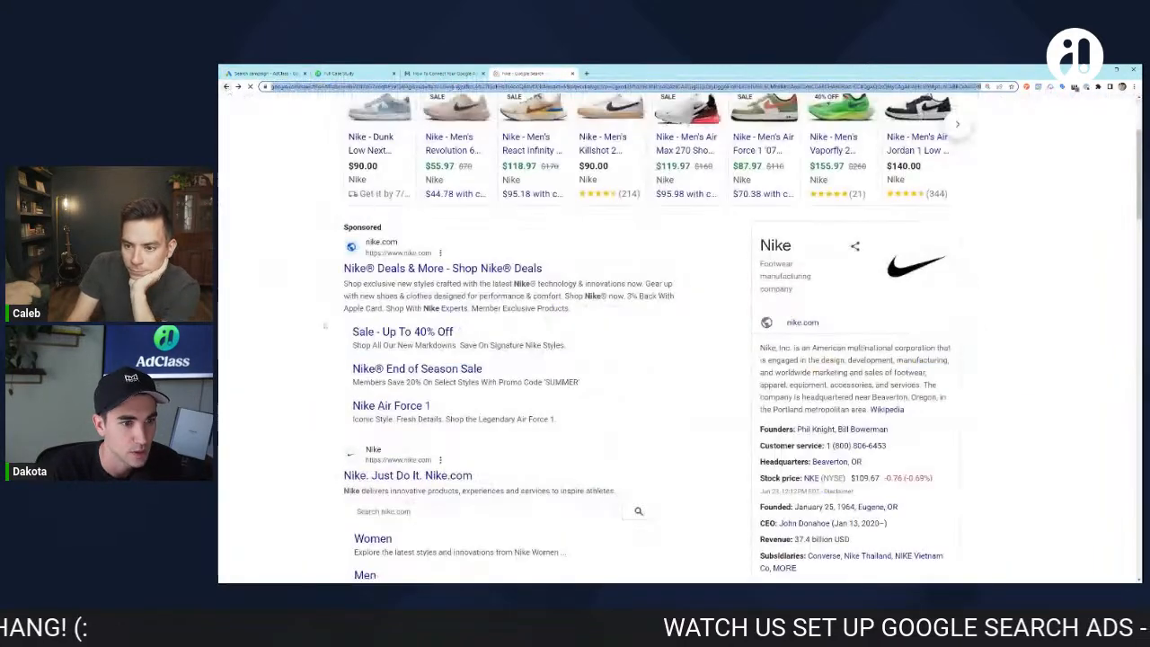
{"action": "left_click_drag", "start_coordinate": [347, 327], "coordinate": [598, 422]}
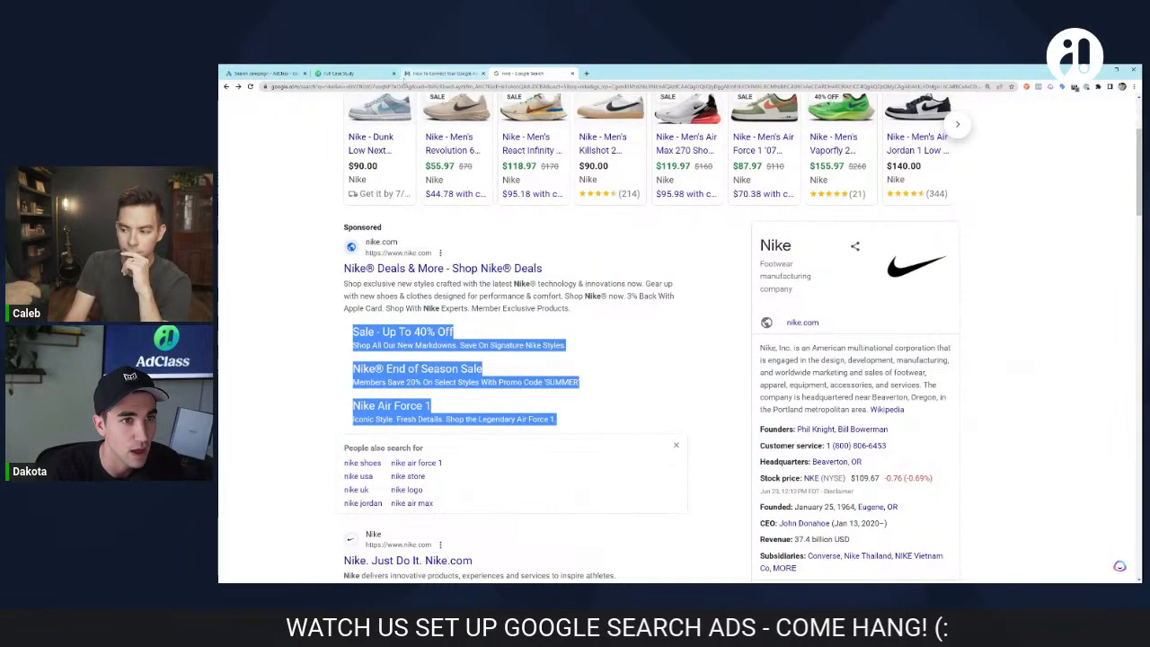
{"action": "left_click", "coordinate": [441, 72]}
{"action": "left_click", "coordinate": [371, 74]}
{"action": "left_click", "coordinate": [265, 73]}
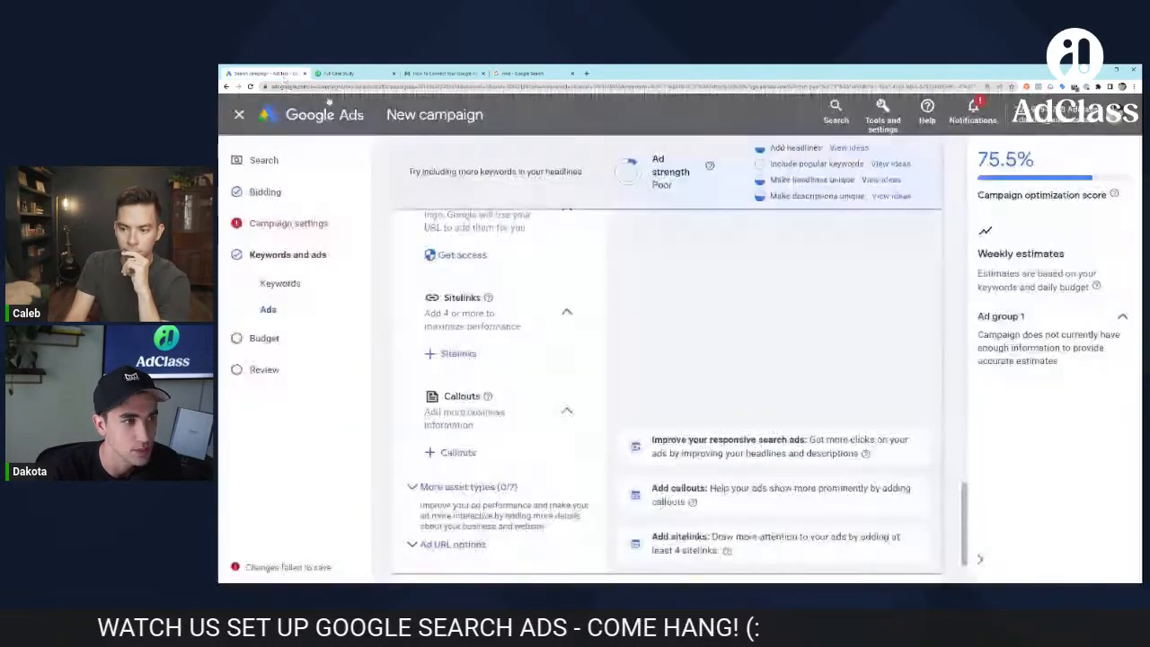
Step: Examine the campaign's blank callout form, close it, and look through the additional asset types available for the ad
{"action": "left_click", "coordinate": [460, 453]}
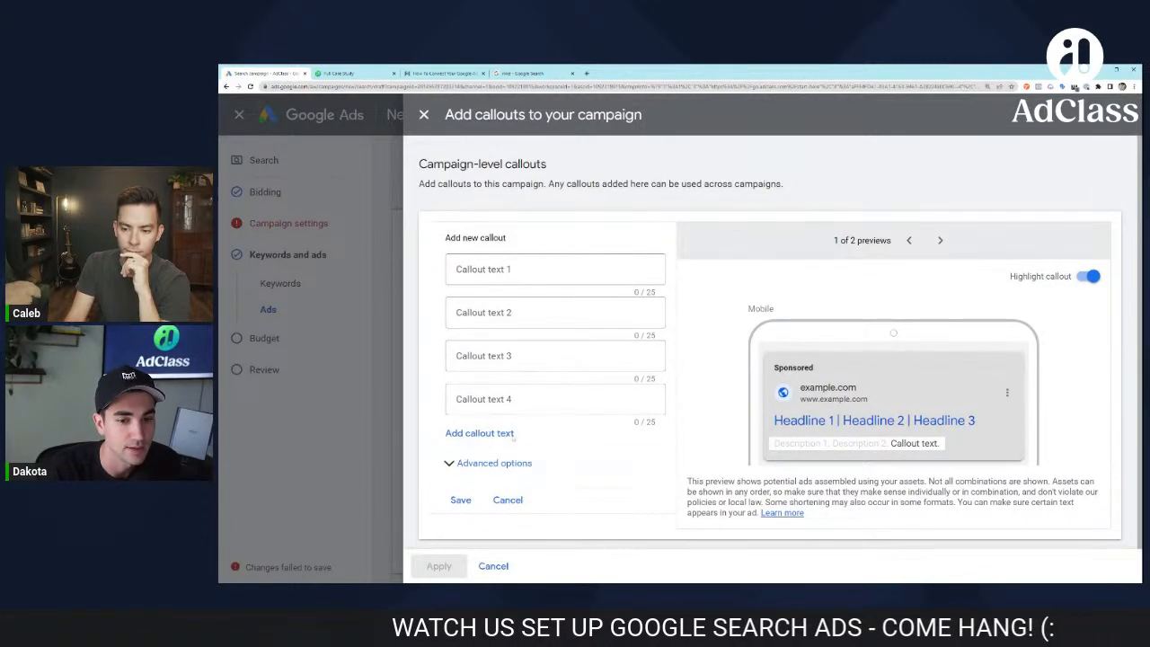
{"action": "left_click", "coordinate": [424, 115]}
{"action": "scroll", "coordinate": [527, 351], "scroll_direction": "down", "scroll_amount": 2}
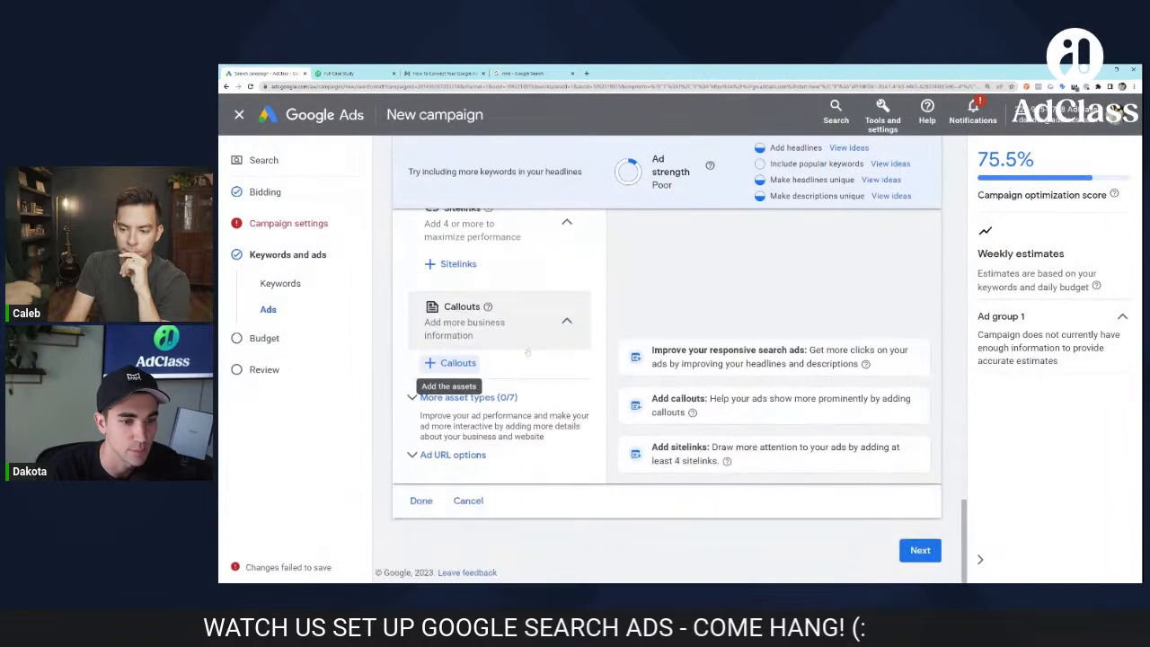
{"action": "left_click", "coordinate": [535, 397]}
{"action": "scroll", "coordinate": [530, 386], "scroll_direction": "down", "scroll_amount": 5}
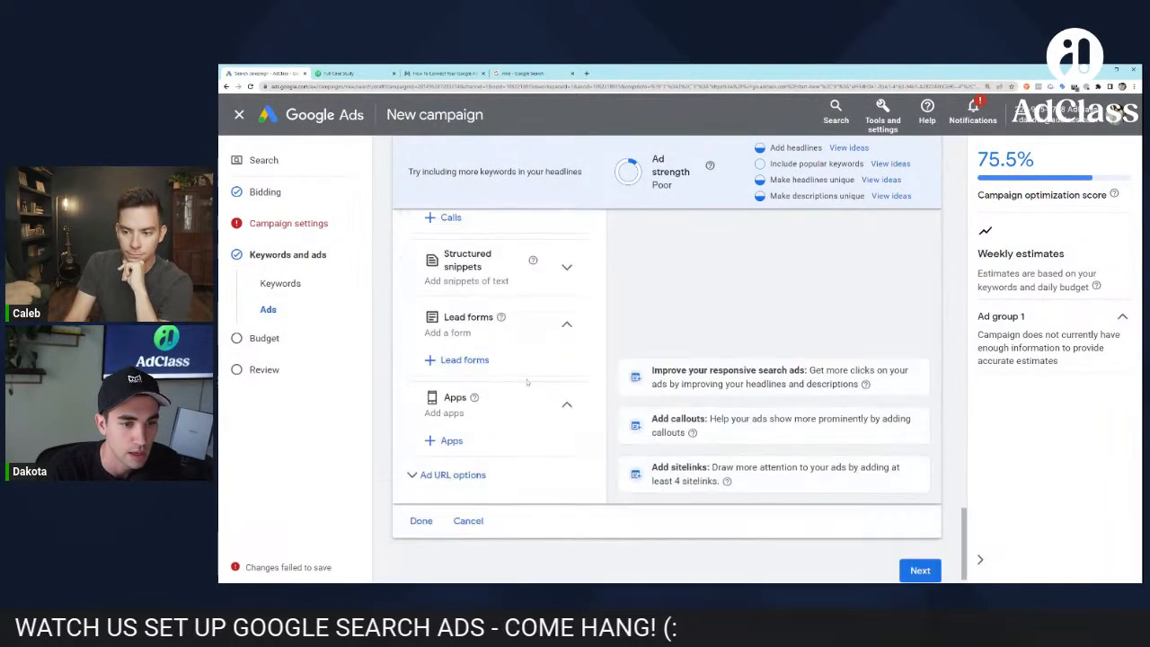
{"action": "scroll", "coordinate": [527, 383], "scroll_direction": "up", "scroll_amount": 2}
{"action": "scroll", "coordinate": [500, 306], "scroll_direction": "down", "scroll_amount": 3}
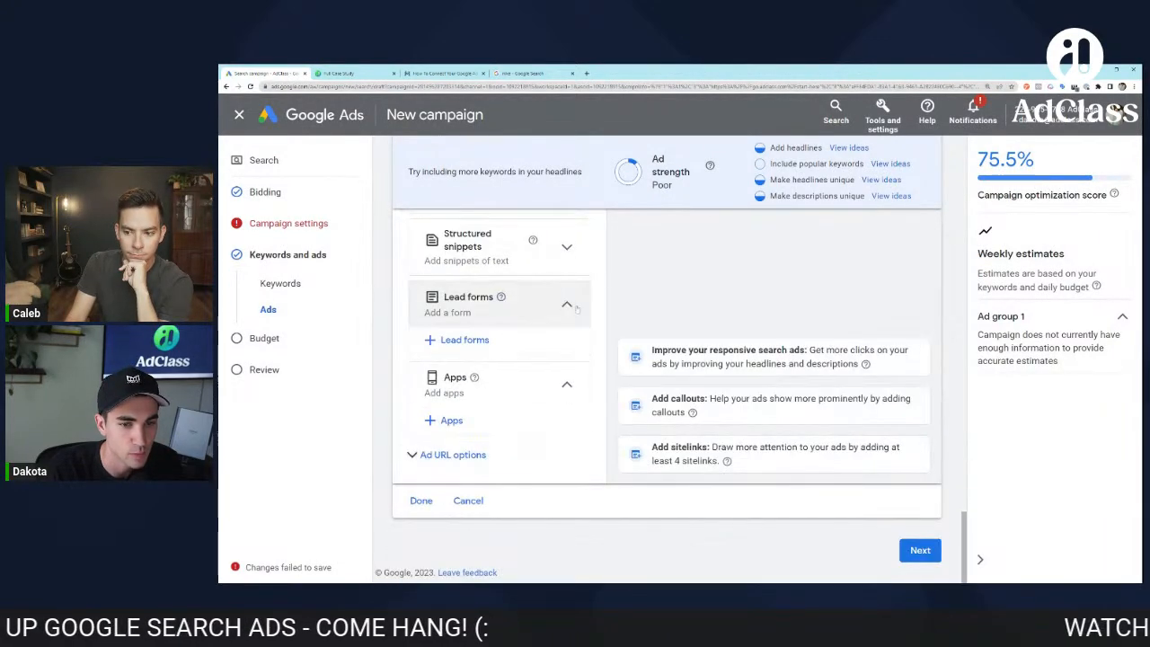
Step: Examine the ad URL options, and check the ad's final URL, display path and preview
{"action": "left_click", "coordinate": [453, 454]}
{"action": "scroll", "coordinate": [453, 454], "scroll_direction": "down", "scroll_amount": 2}
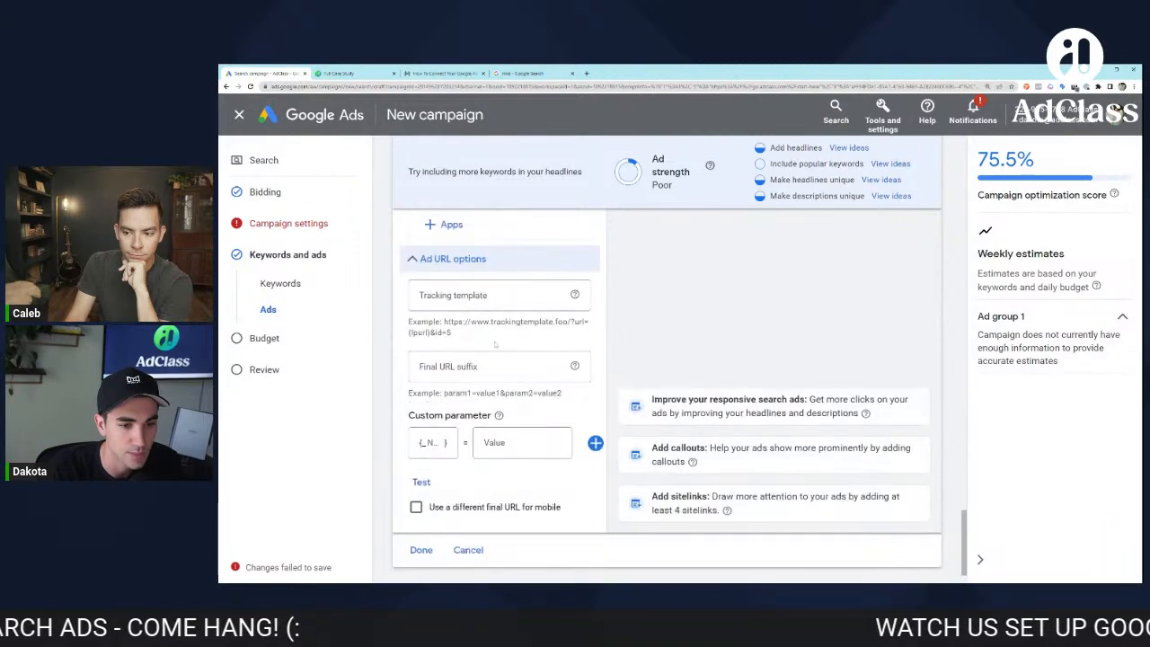
{"action": "scroll", "coordinate": [494, 344], "scroll_direction": "up", "scroll_amount": 15}
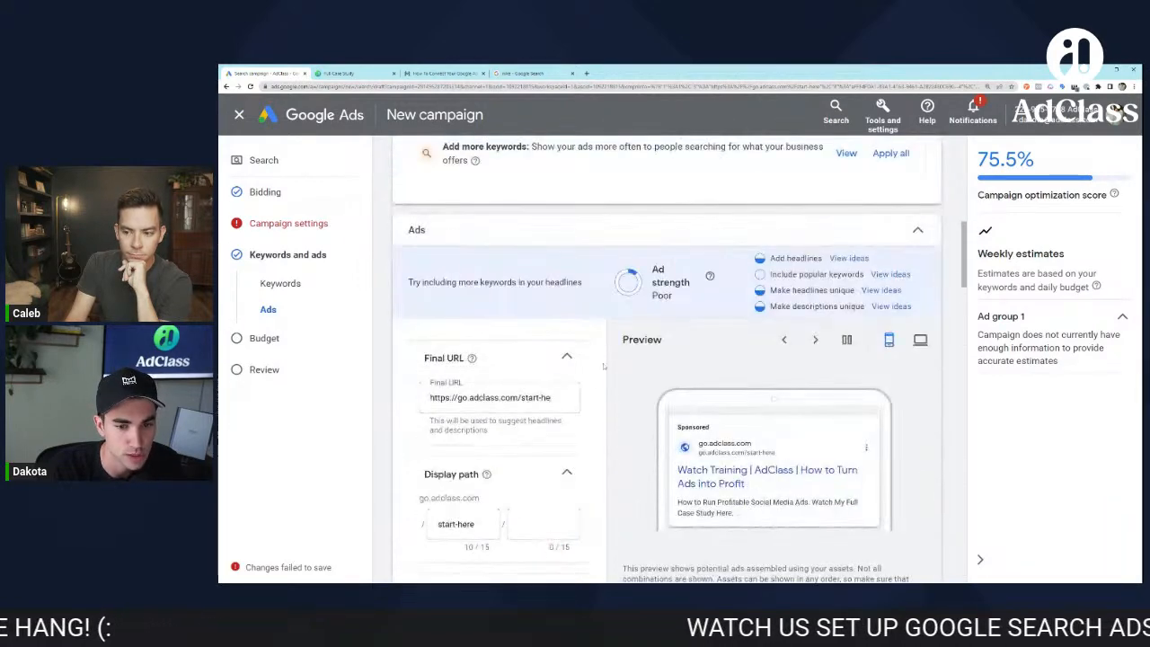
{"action": "scroll", "coordinate": [603, 366], "scroll_direction": "down", "scroll_amount": 1}
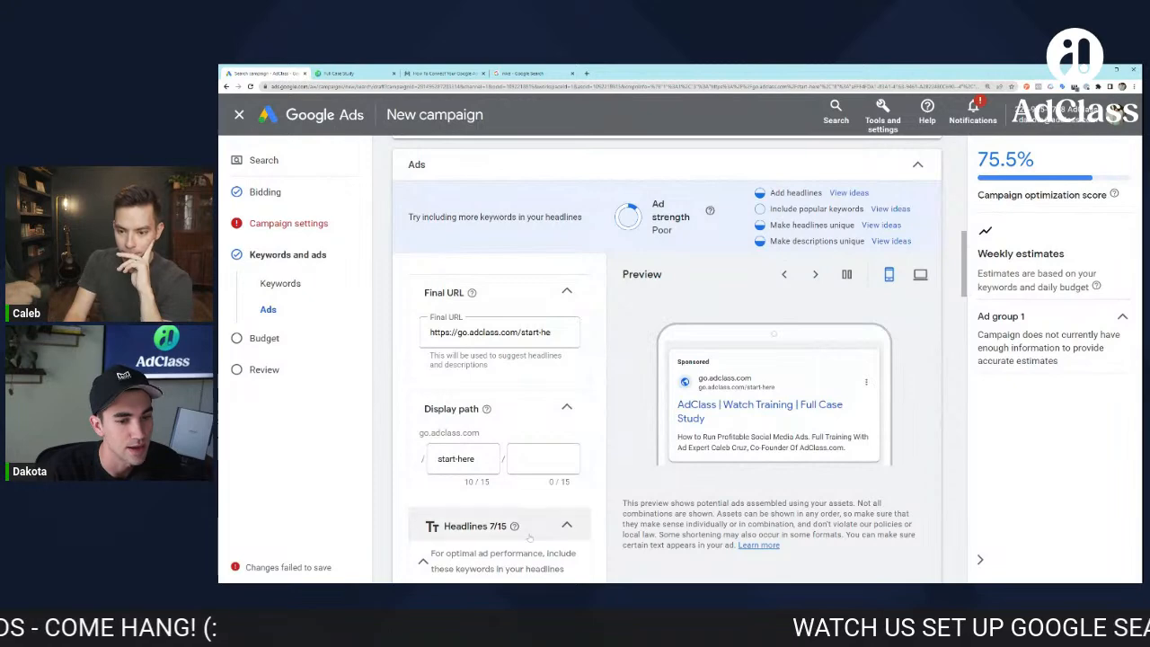
Step: Finish editing the search ad and proceed to the campaign's budget settings
{"action": "scroll", "coordinate": [530, 538], "scroll_direction": "down", "scroll_amount": 15}
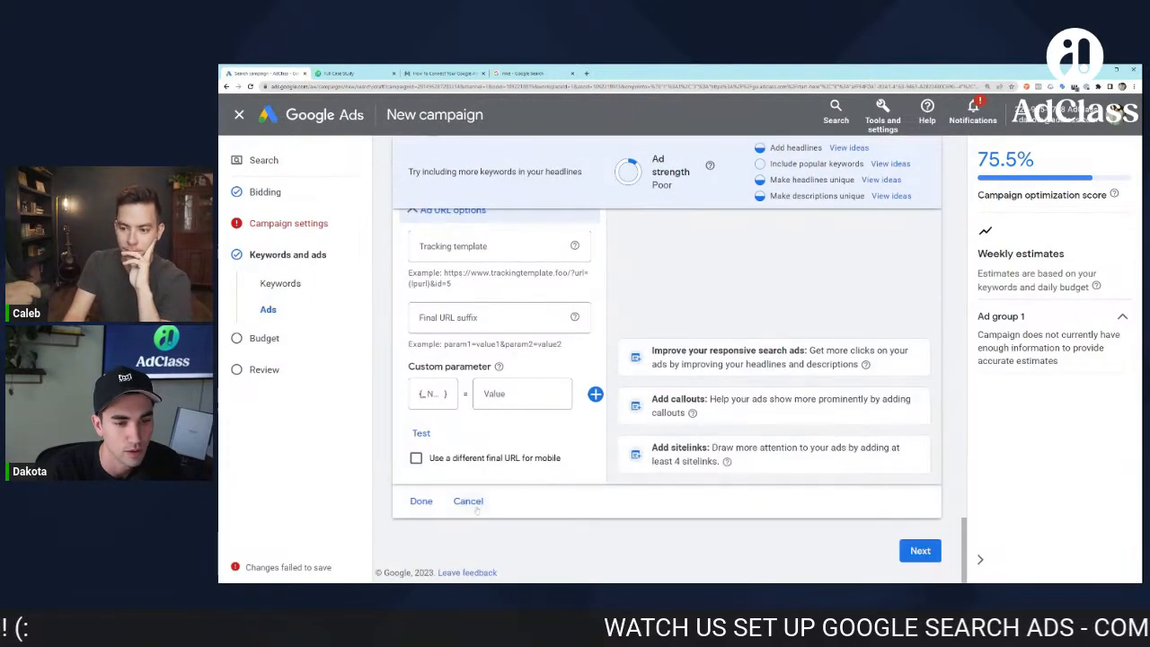
{"action": "left_click", "coordinate": [422, 500]}
{"action": "left_click", "coordinate": [920, 549]}
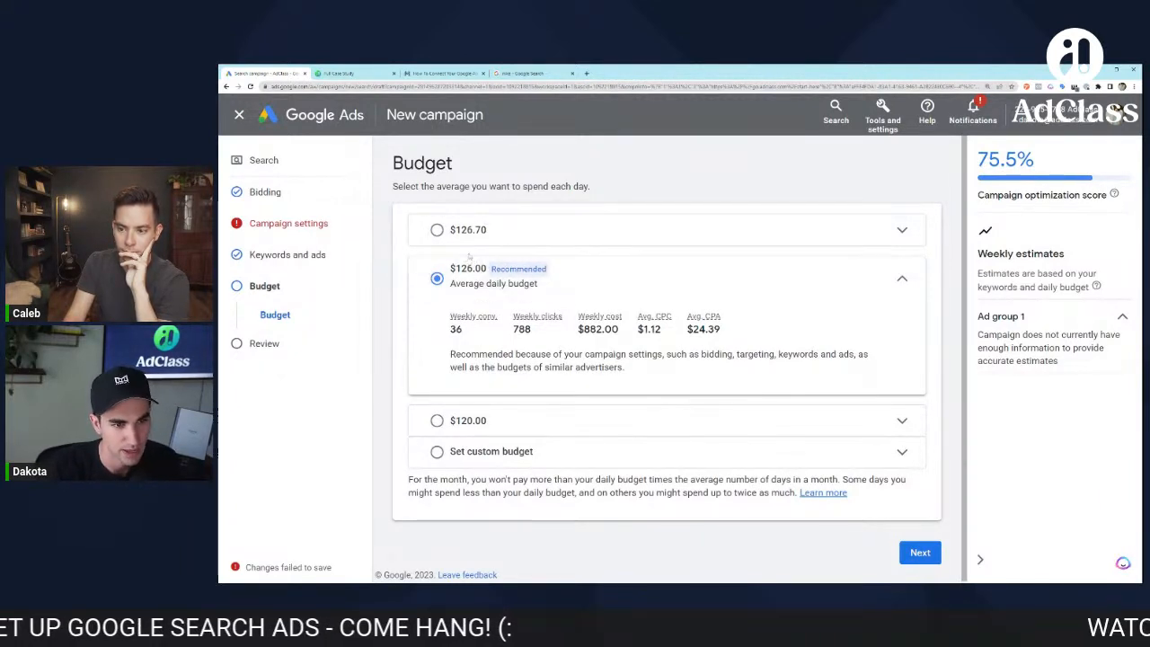
Step: Set a custom average daily budget of $20 for the campaign and proceed to the review
{"action": "left_click", "coordinate": [468, 451]}
{"action": "double_click", "coordinate": [497, 394]}
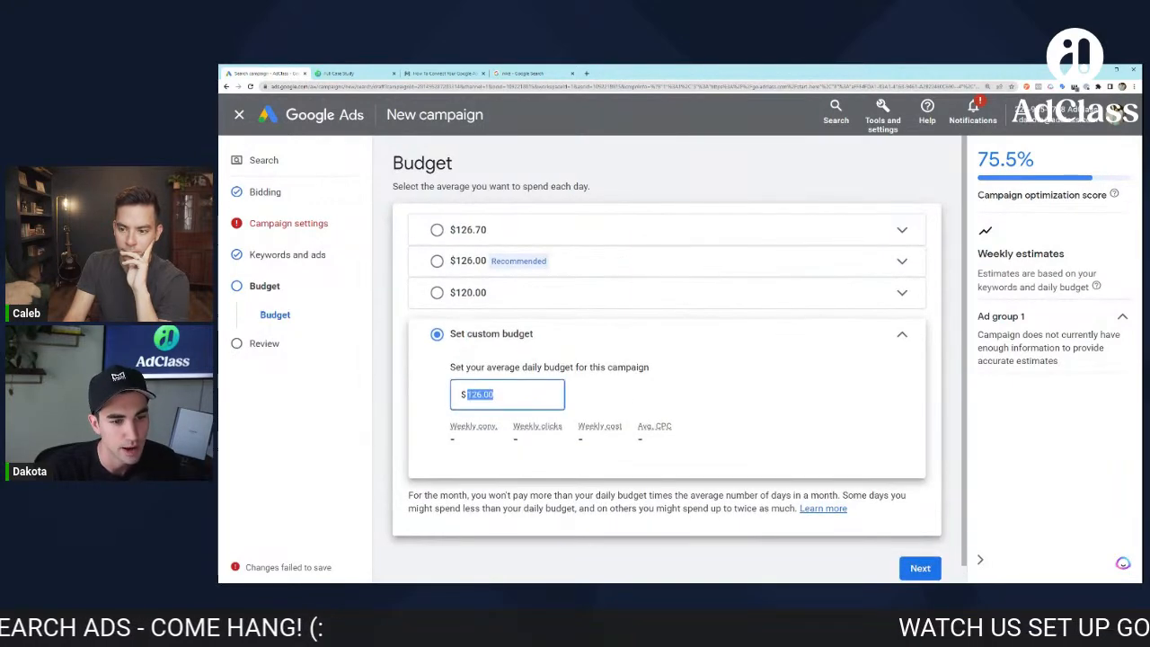
{"action": "type", "text": "20"}
{"action": "left_click", "coordinate": [682, 419]}
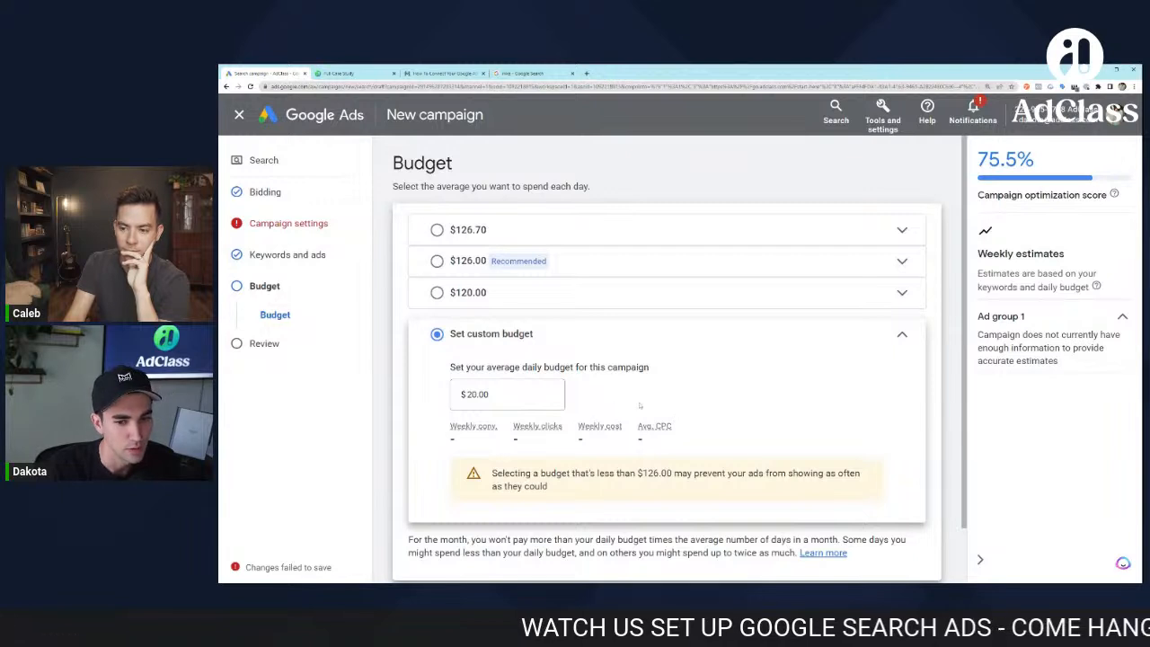
{"action": "scroll", "coordinate": [540, 381], "scroll_direction": "down", "scroll_amount": 1}
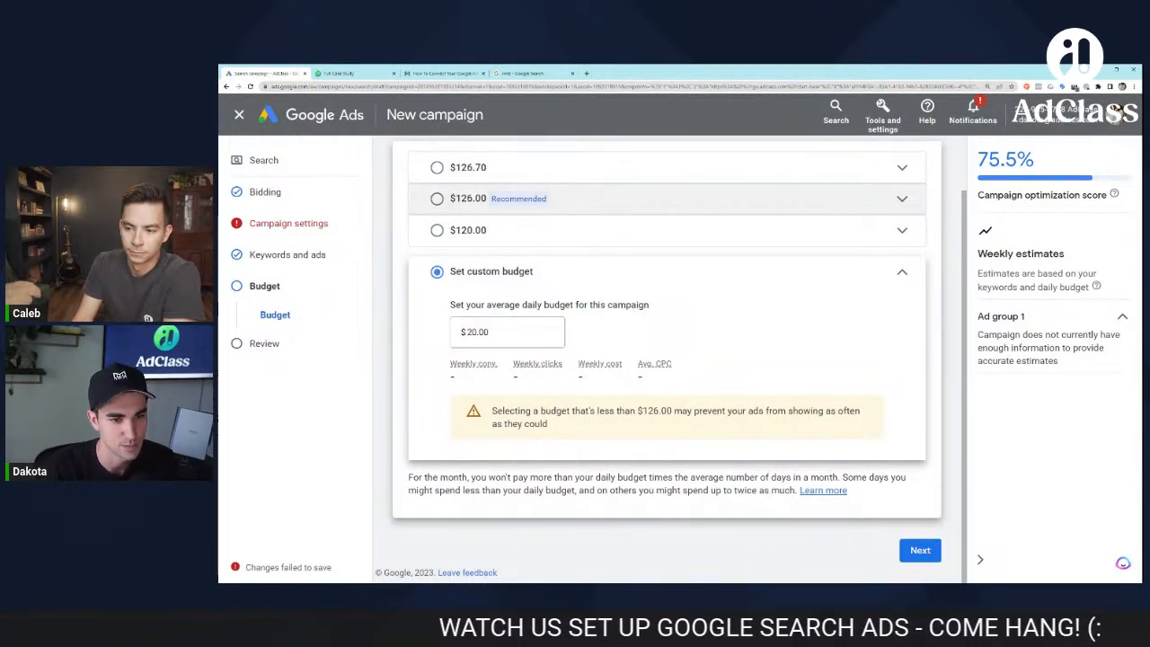
{"action": "left_click", "coordinate": [920, 550]}
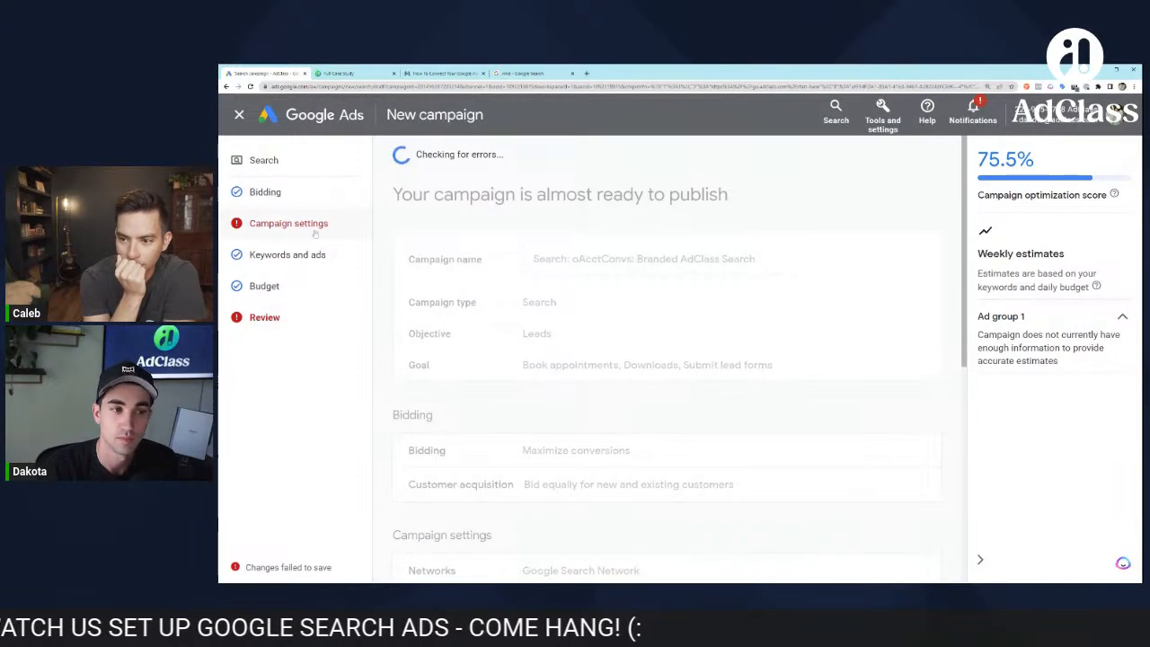
Step: Examine the campaign review summary for the setting that is flagged with an error
{"action": "scroll", "coordinate": [465, 350], "scroll_direction": "down", "scroll_amount": 6}
{"action": "scroll", "coordinate": [578, 400], "scroll_direction": "up", "scroll_amount": 2}
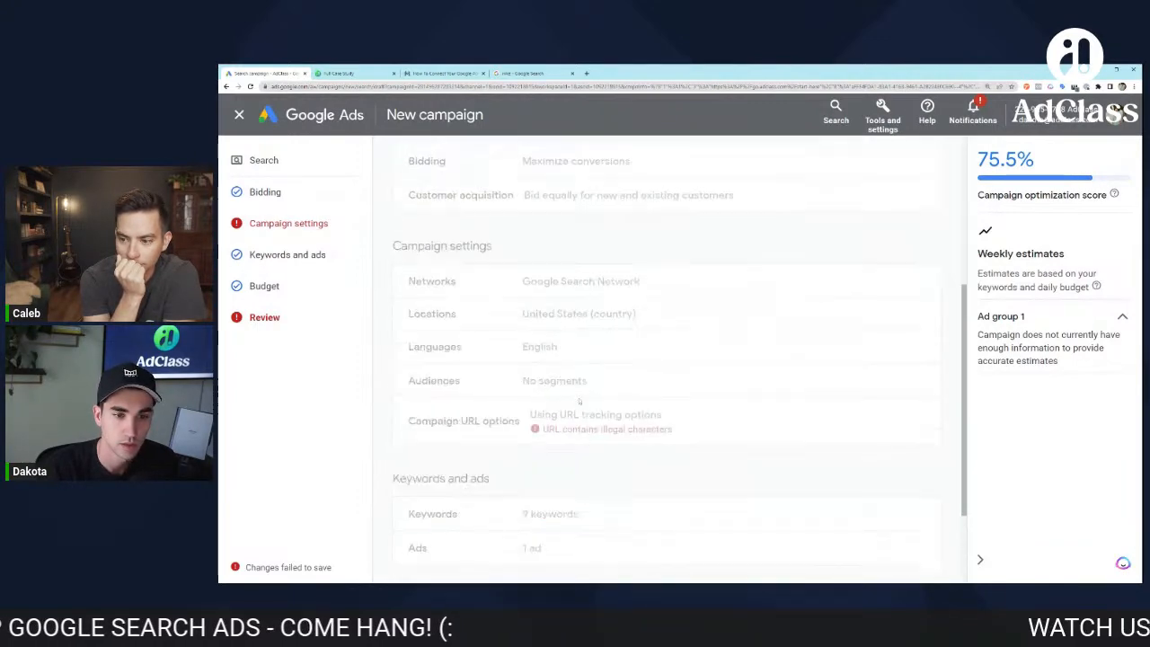
{"action": "scroll", "coordinate": [579, 401], "scroll_direction": "down", "scroll_amount": 2}
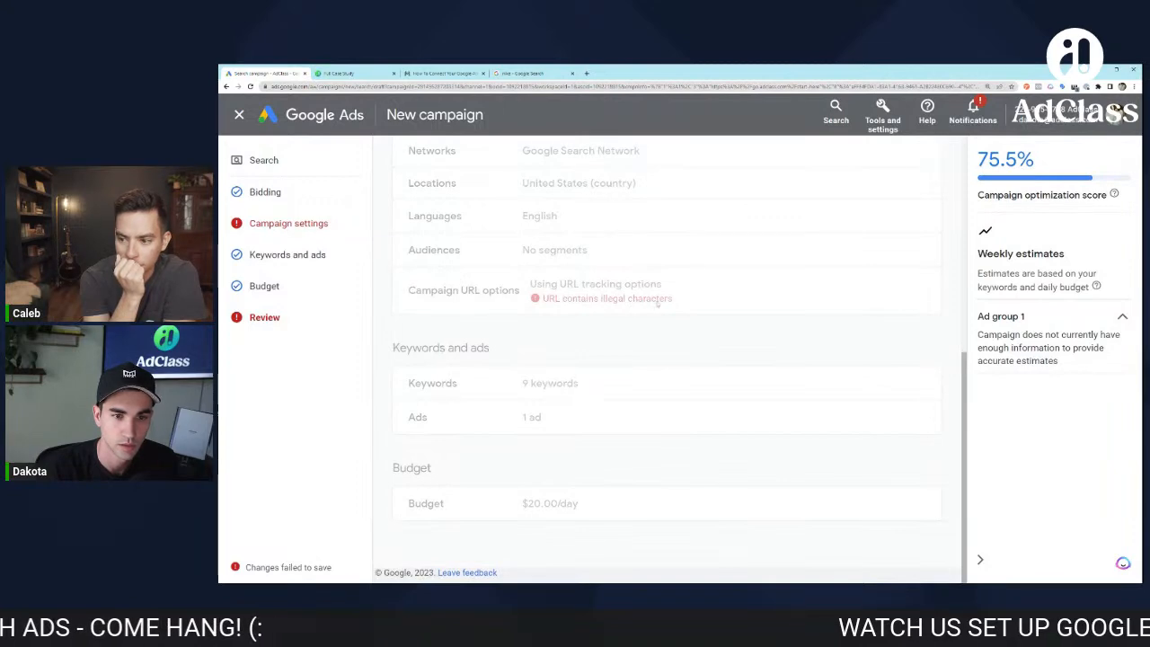
{"action": "scroll", "coordinate": [566, 386], "scroll_direction": "up", "scroll_amount": 6}
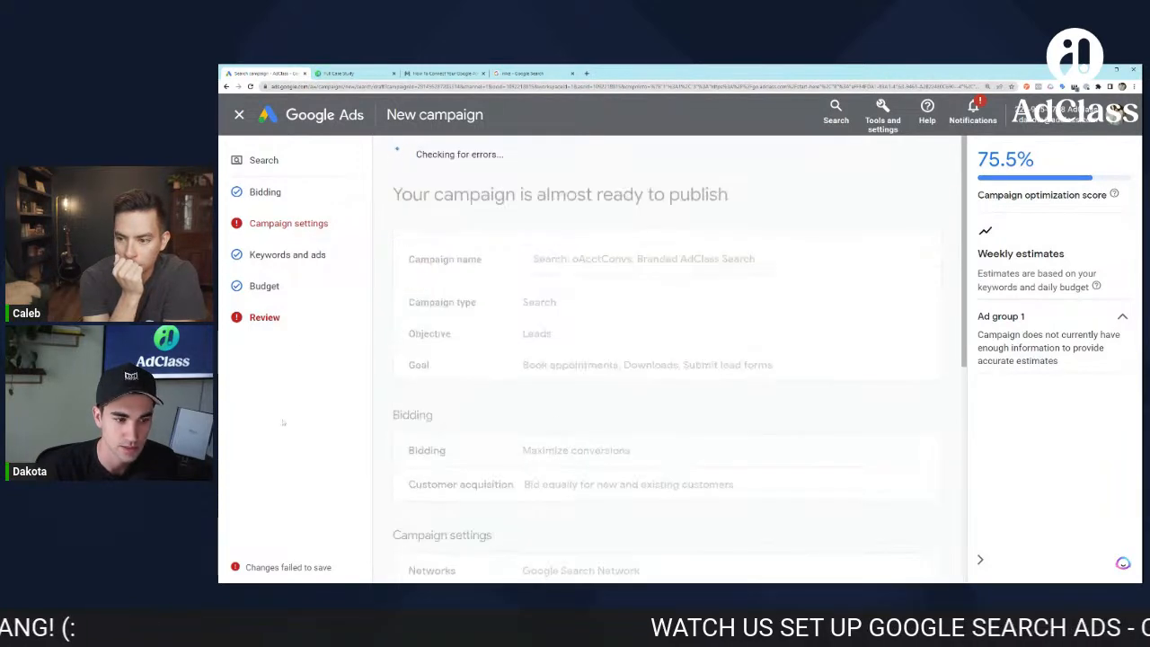
Step: Clear the tracking template in the campaign URL options of the campaign settings
{"action": "left_click", "coordinate": [286, 224]}
{"action": "scroll", "coordinate": [667, 359], "scroll_direction": "down", "scroll_amount": 7}
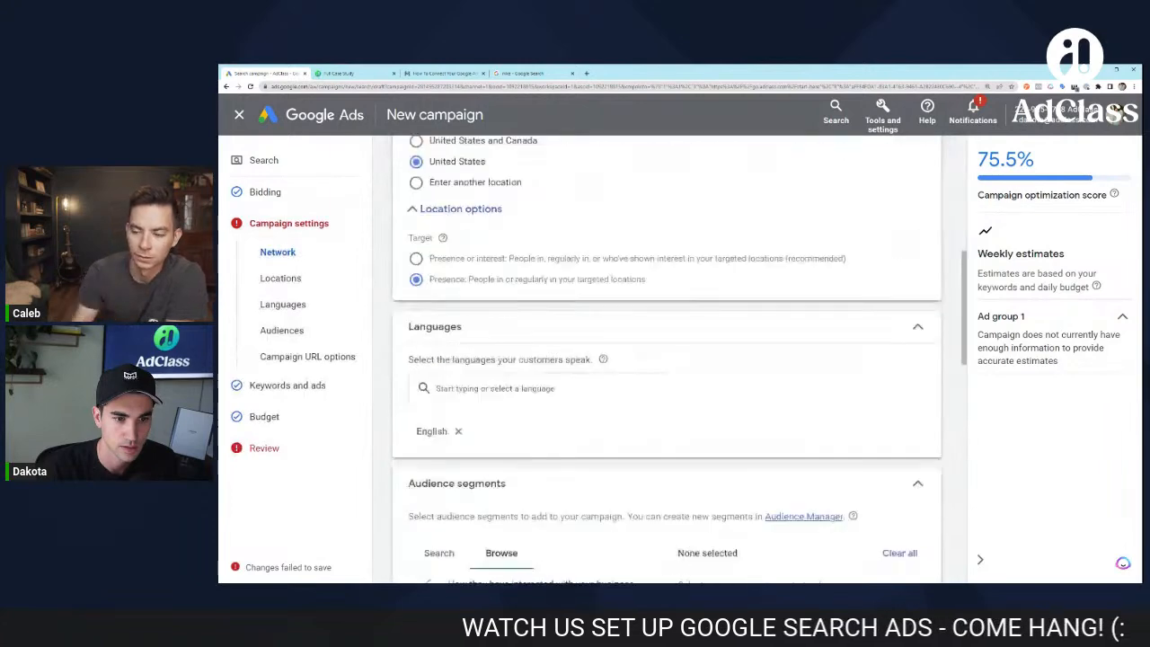
{"action": "scroll", "coordinate": [535, 306], "scroll_direction": "down", "scroll_amount": 10}
{"action": "scroll", "coordinate": [534, 307], "scroll_direction": "up", "scroll_amount": 2}
{"action": "triple_click", "coordinate": [535, 283]}
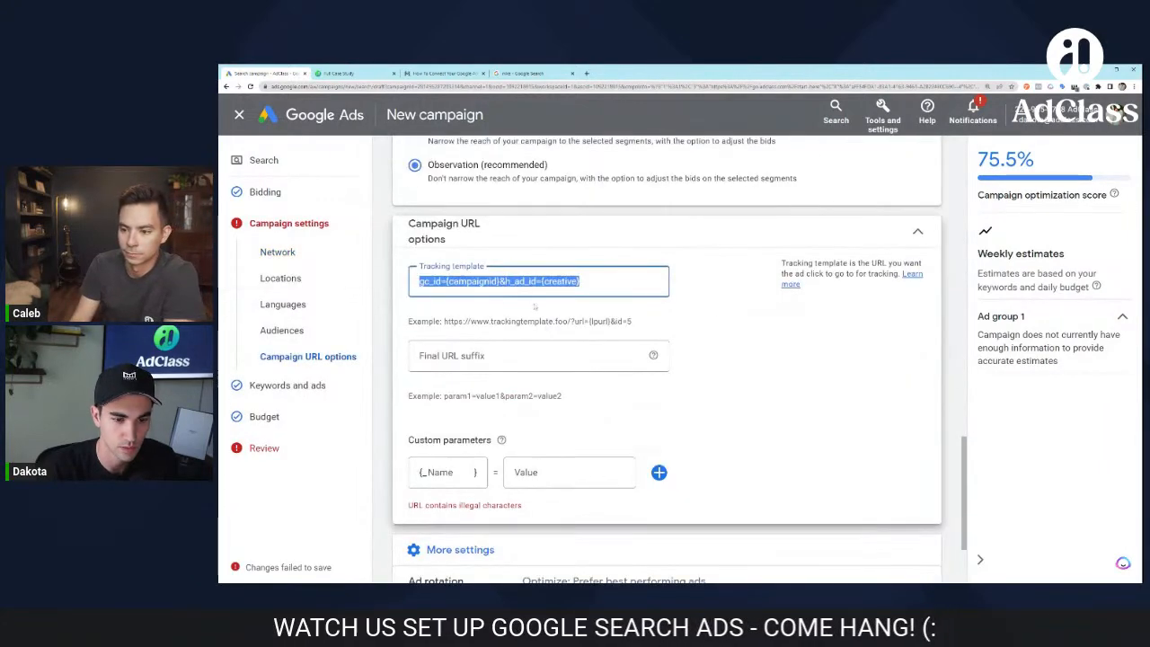
{"action": "key", "text": "BackSpace"}
{"action": "left_click", "coordinate": [534, 307]}
Step: Proceed from the campaign settings through keywords and ads and budget to the campaign review
{"action": "scroll", "coordinate": [870, 547], "scroll_direction": "down", "scroll_amount": 3}
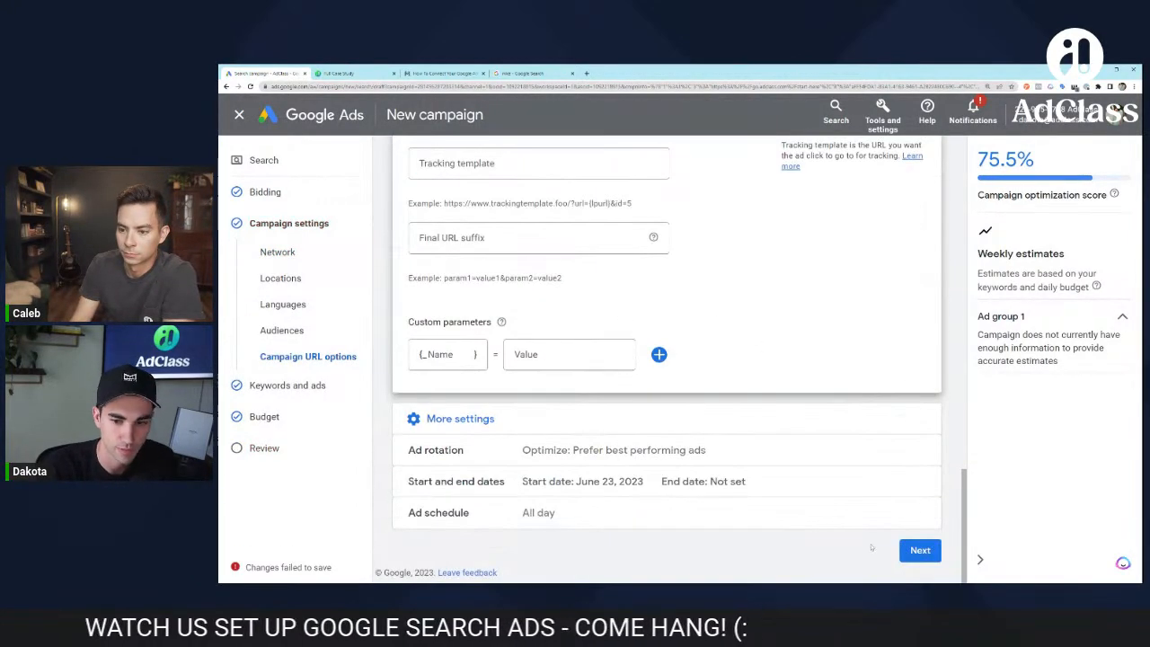
{"action": "left_click", "coordinate": [920, 550]}
{"action": "scroll", "coordinate": [899, 539], "scroll_direction": "down", "scroll_amount": 10}
{"action": "left_click", "coordinate": [919, 549]}
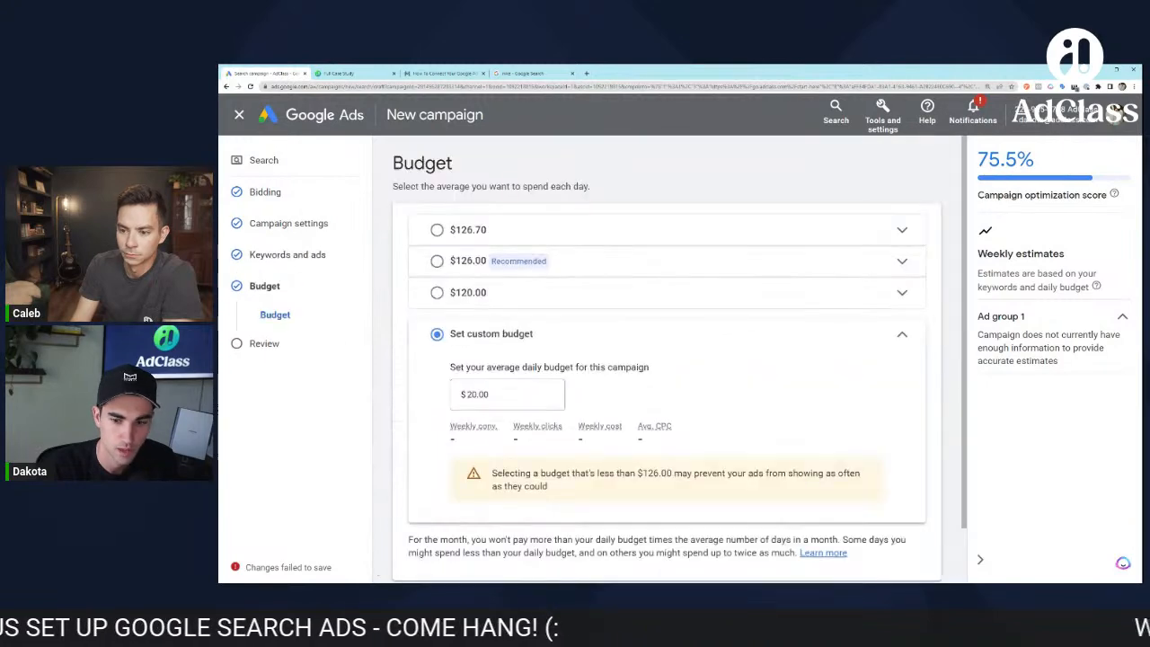
{"action": "scroll", "coordinate": [919, 549], "scroll_direction": "down", "scroll_amount": 1}
{"action": "left_click", "coordinate": [934, 550]}
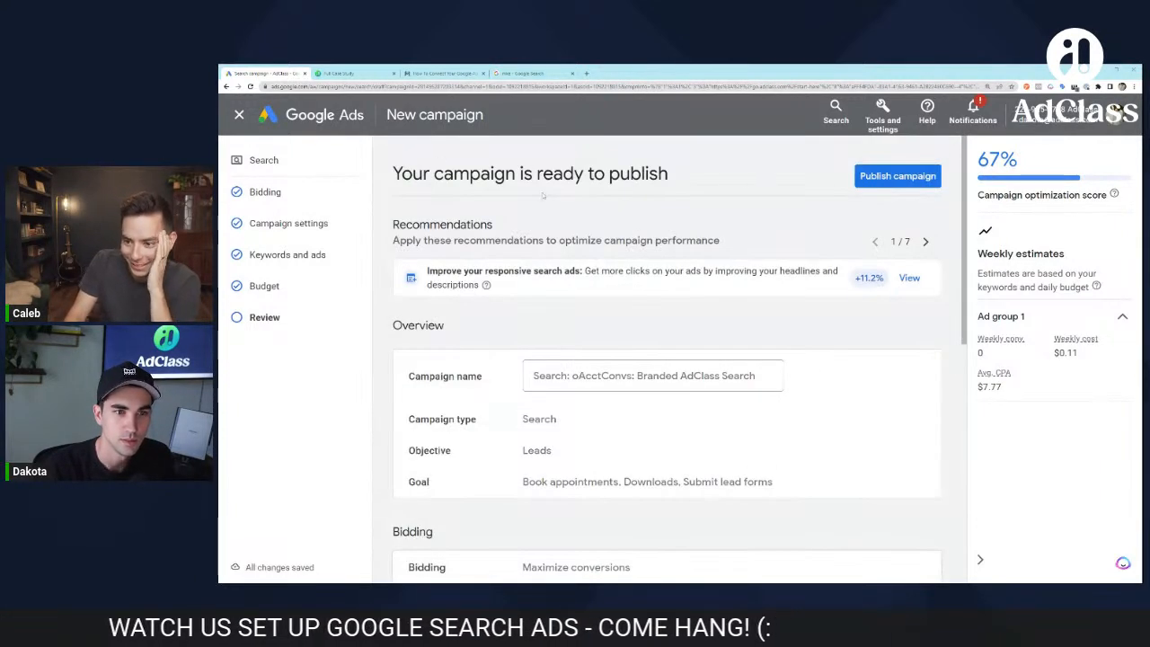
Step: Check the campaign review summary from the overview down to the budget before publishing
{"action": "left_click_drag", "start_coordinate": [400, 174], "coordinate": [694, 181]}
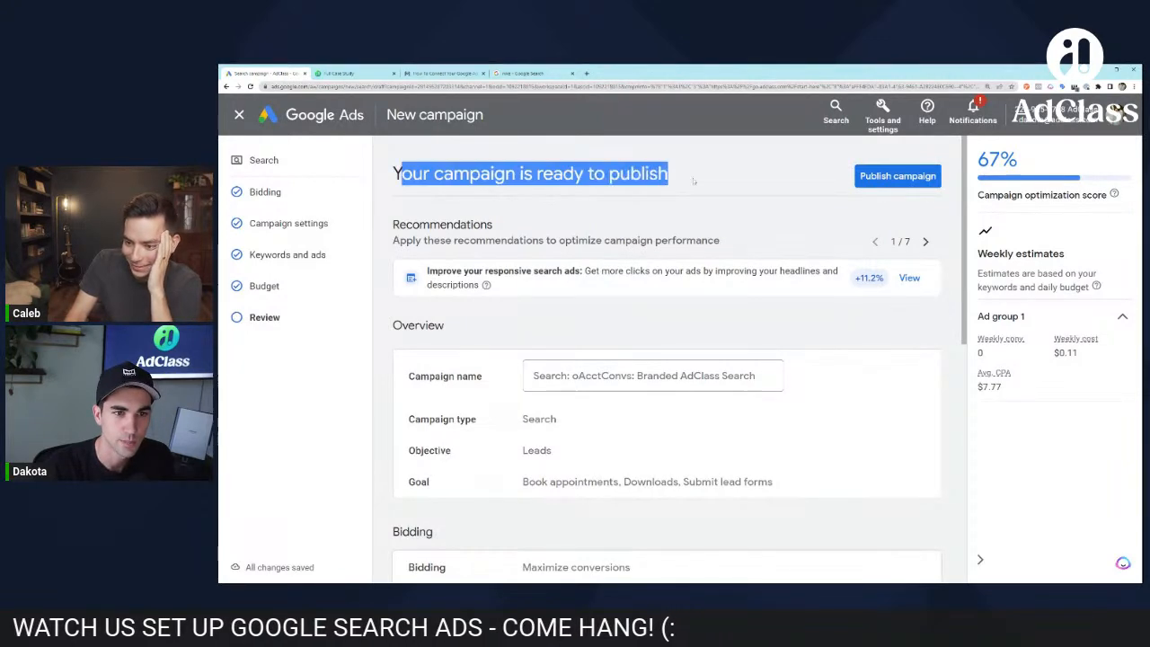
{"action": "left_click", "coordinate": [552, 214]}
{"action": "scroll", "coordinate": [691, 300], "scroll_direction": "down", "scroll_amount": 10}
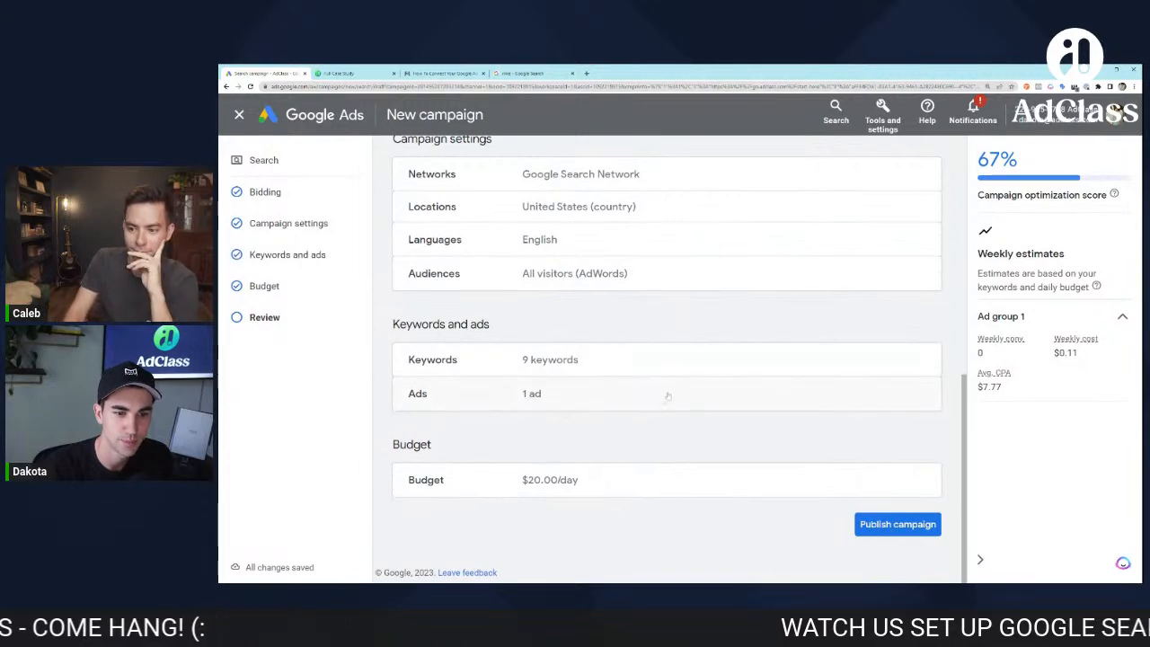
{"action": "scroll", "coordinate": [668, 395], "scroll_direction": "up", "scroll_amount": 10}
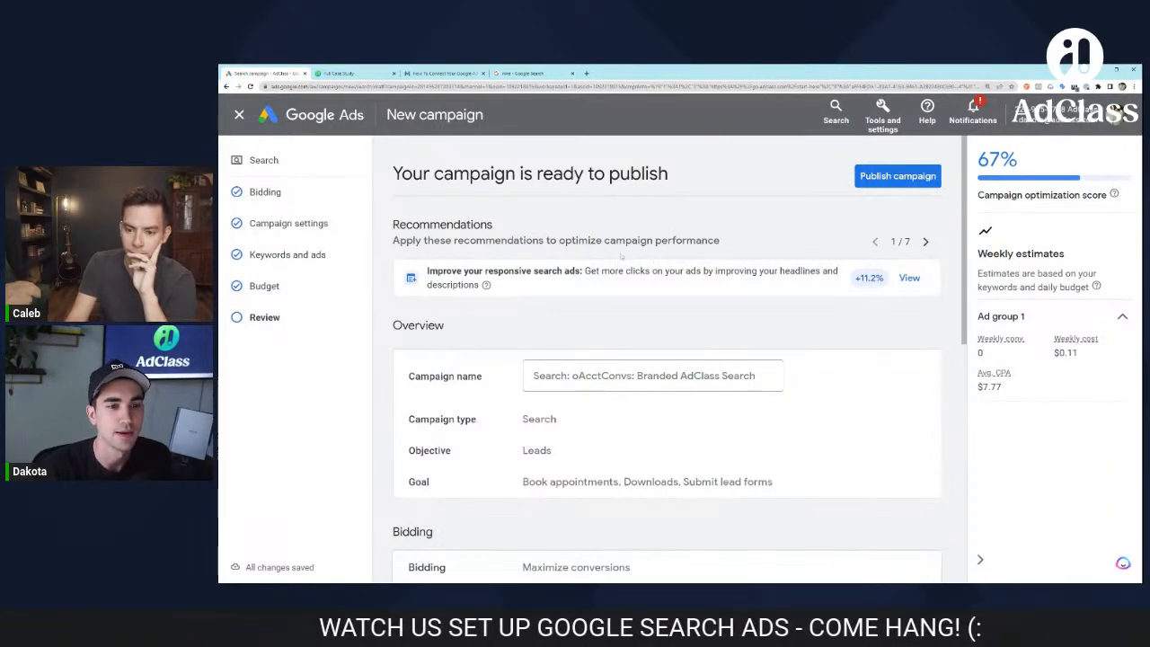
{"action": "scroll", "coordinate": [741, 232], "scroll_direction": "down", "scroll_amount": 10}
{"action": "scroll", "coordinate": [750, 236], "scroll_direction": "up", "scroll_amount": 10}
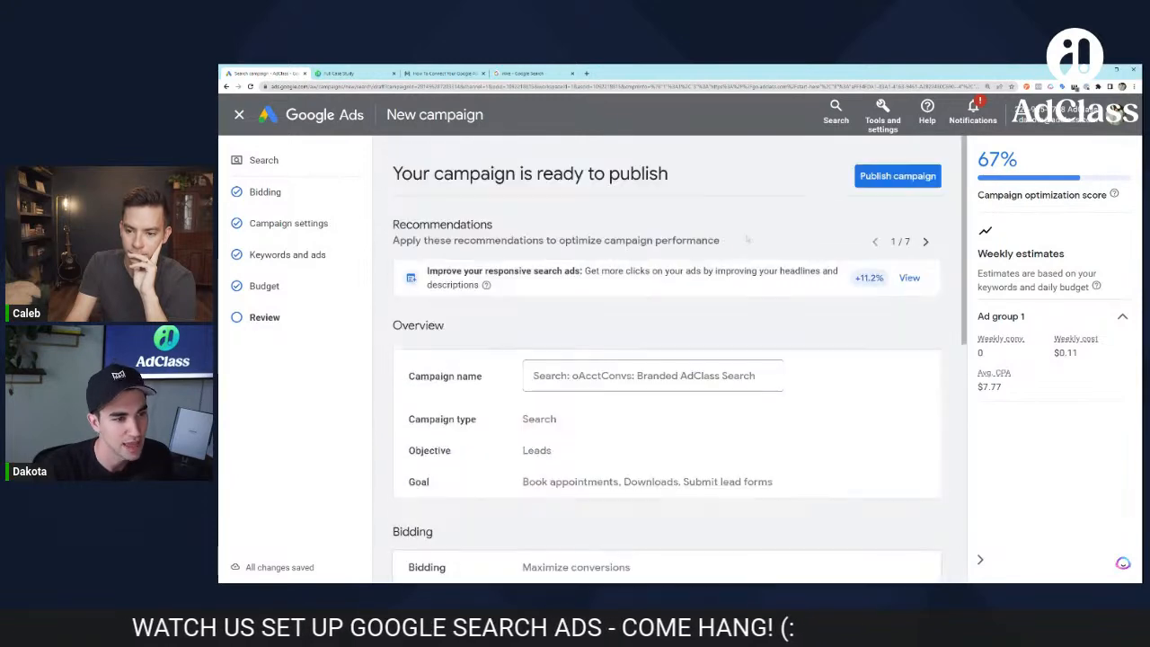